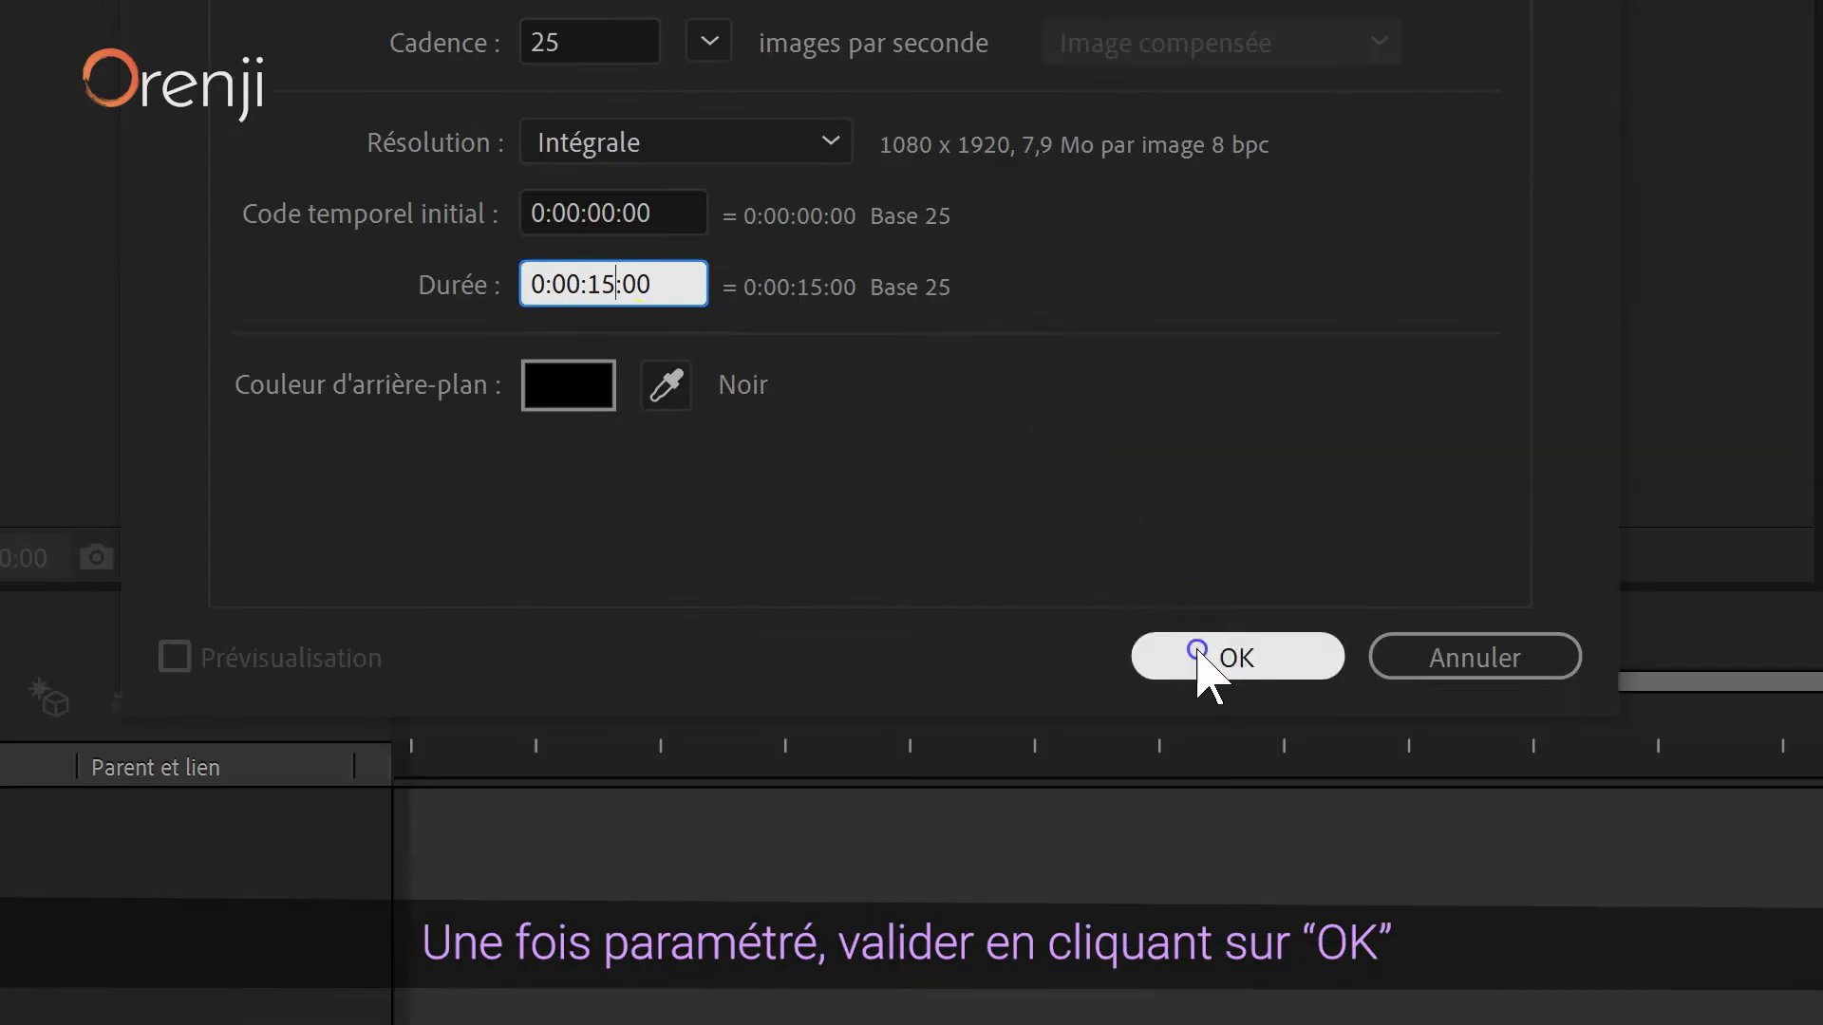
- Confirm the new composition with a duration of 0:00:15:00 and display its title and action safe margins
left_click(1205, 651)
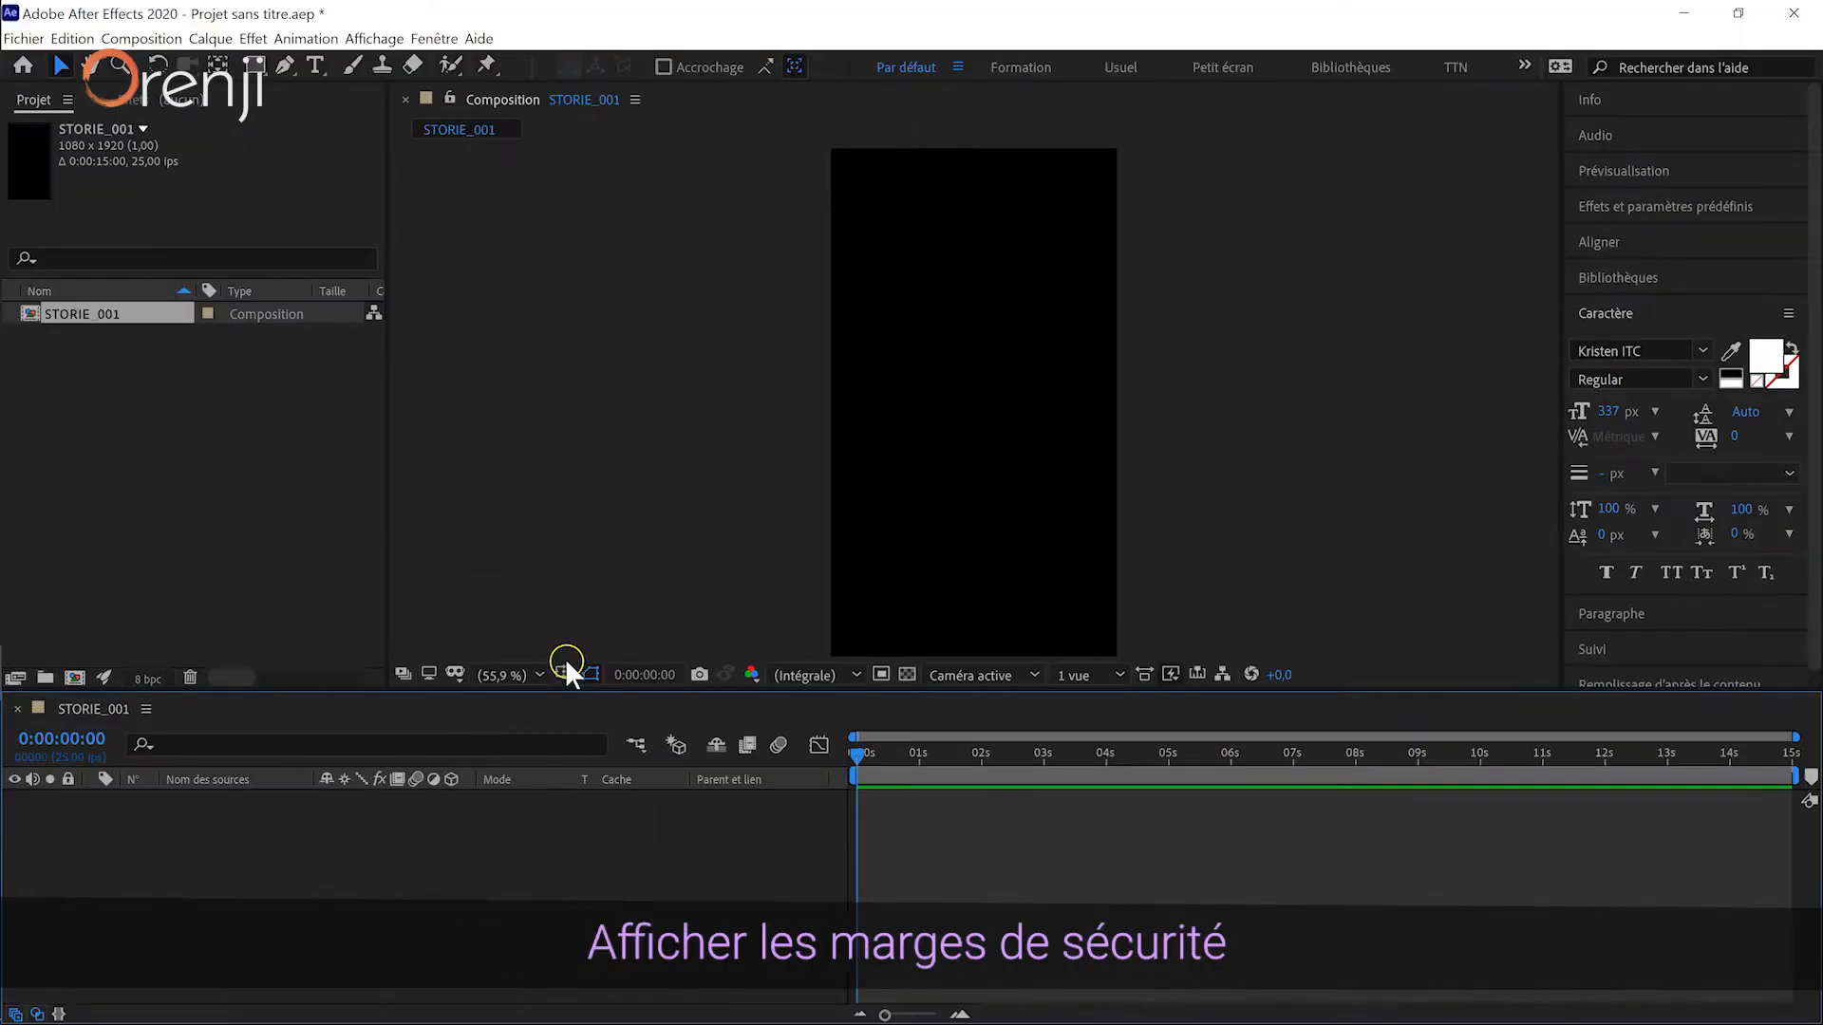
left_click(566, 657)
left_click(391, 344)
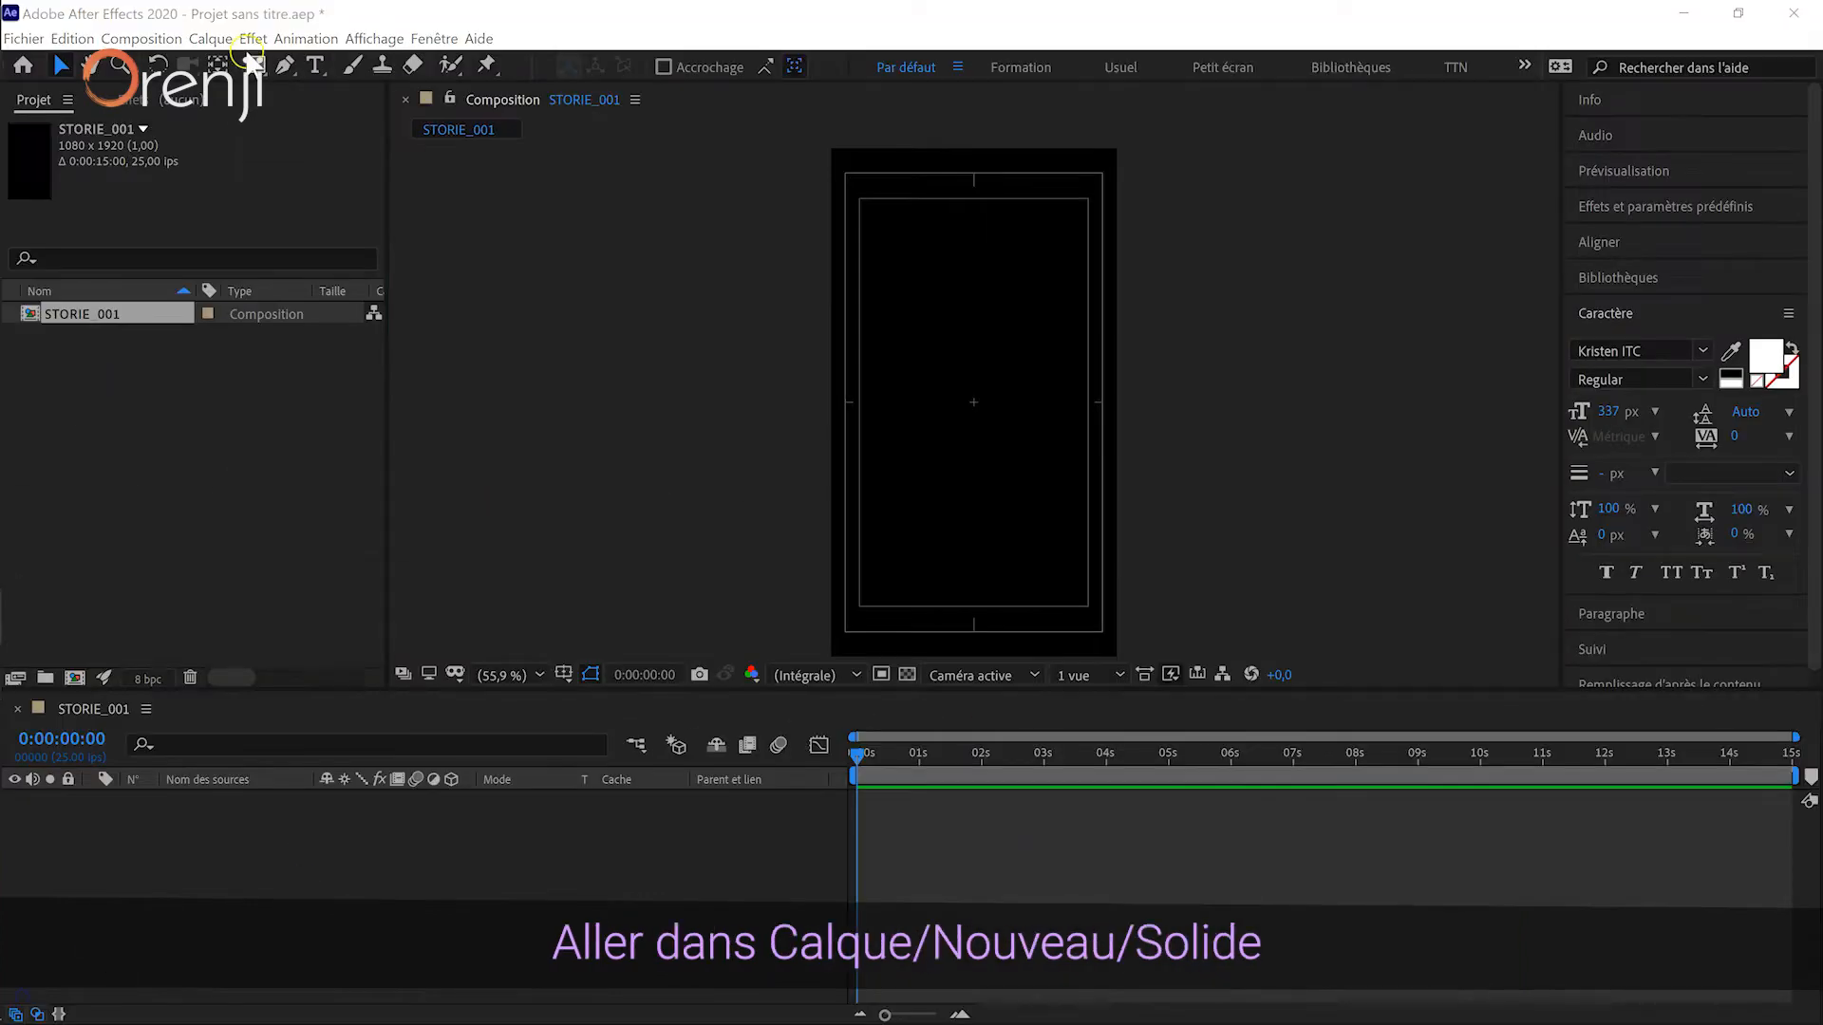
- Create a 1080 x 1920 px solid layer filling the composition, coloured dark red 1D0202
left_click(210, 38)
mouse_move(240, 64)
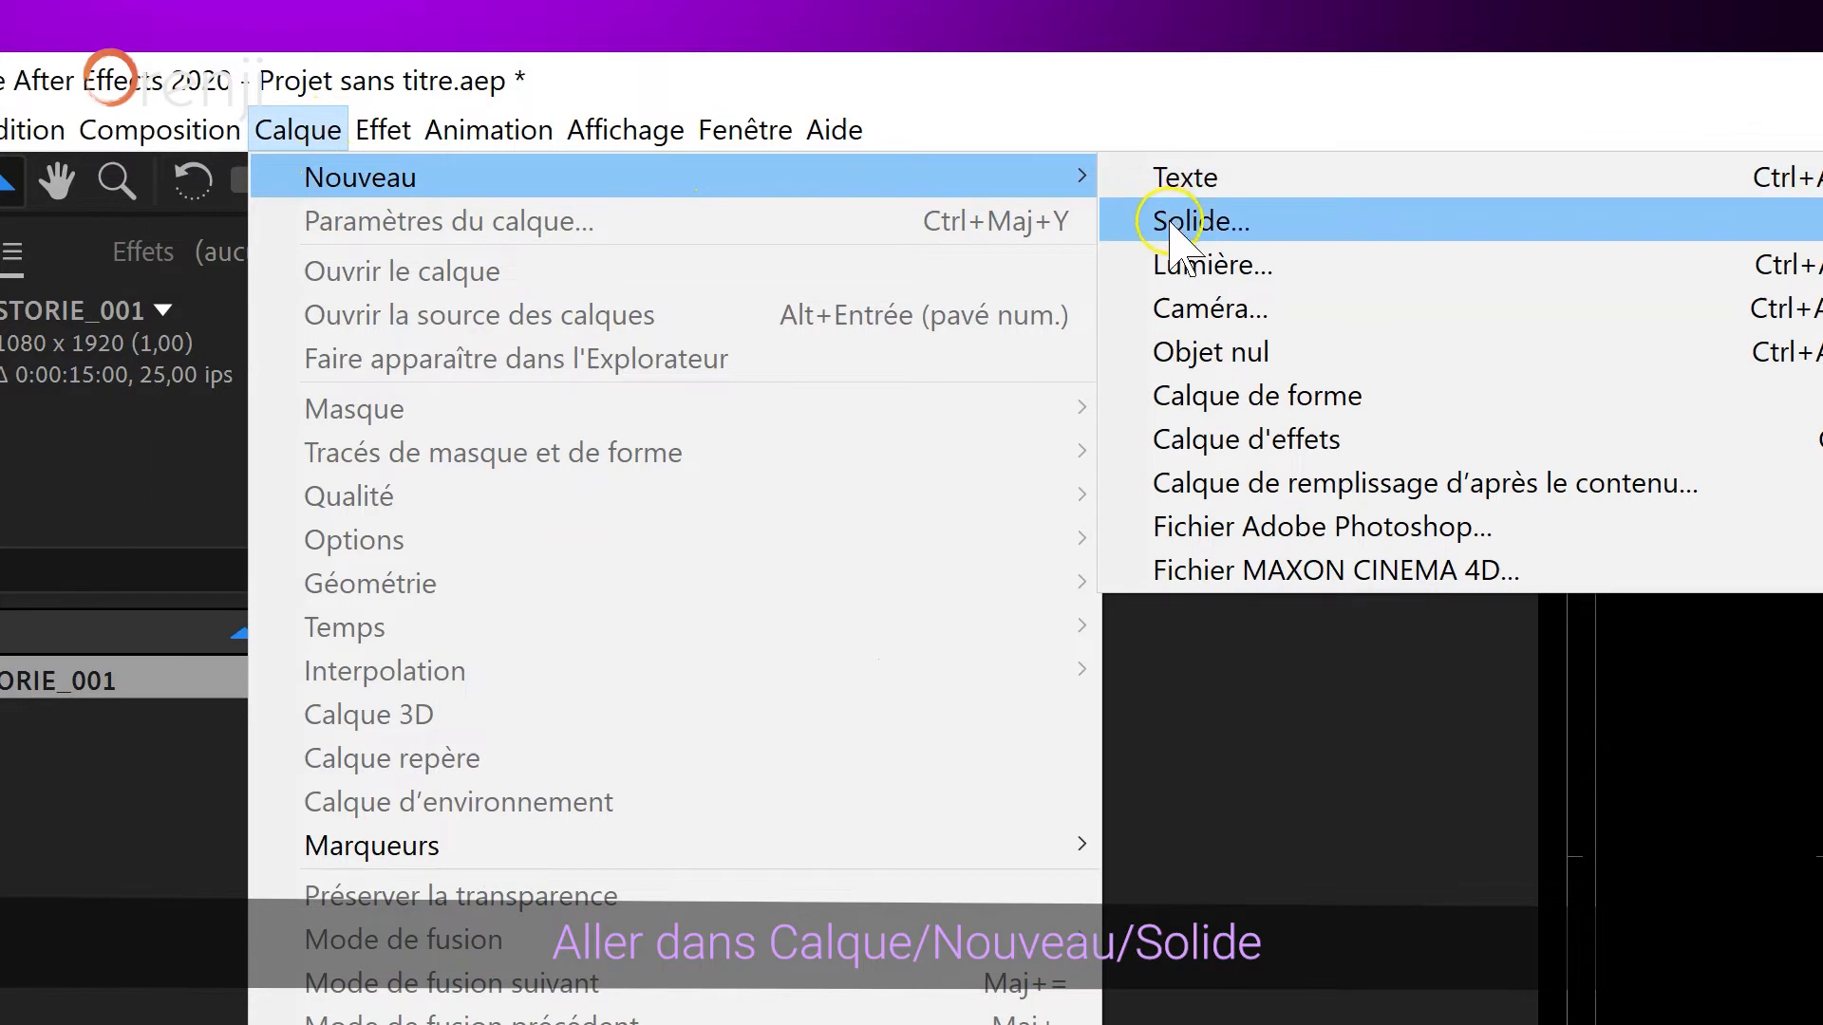
left_click(1179, 225)
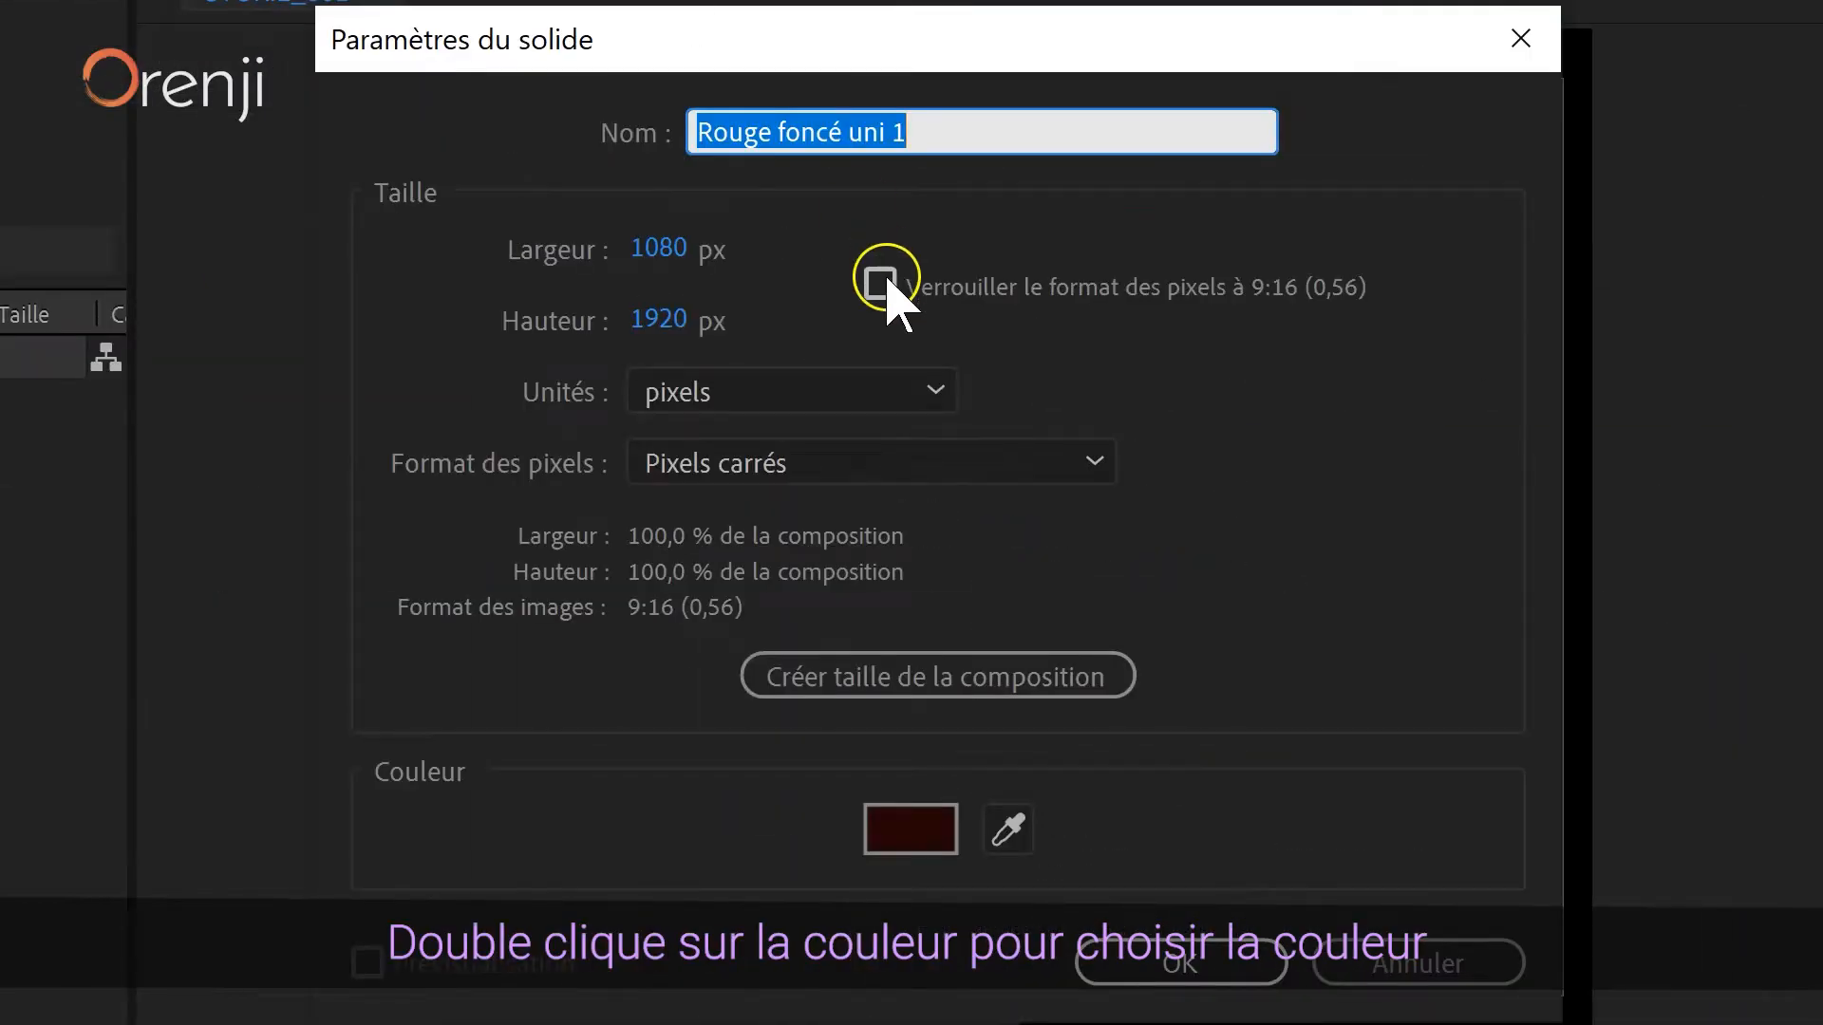
double_click(957, 817)
left_click_drag(863, 721, 853, 729)
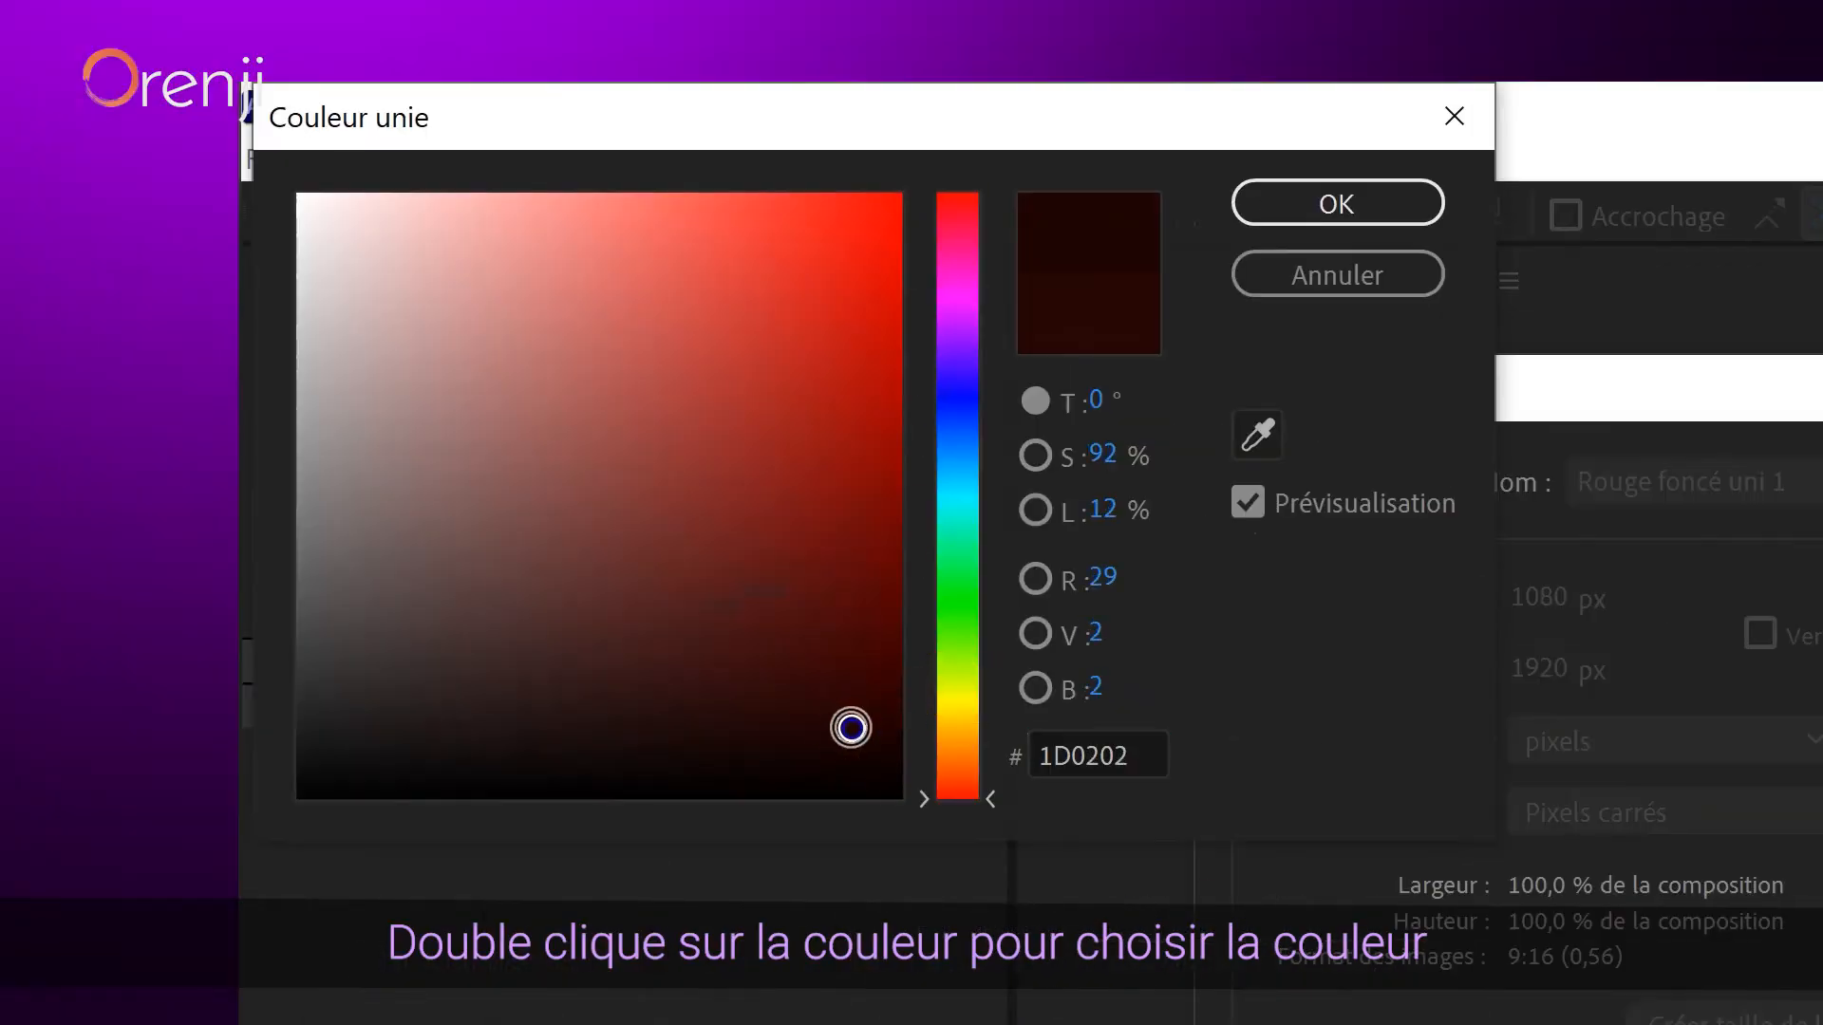
left_click(1272, 204)
left_click(1092, 843)
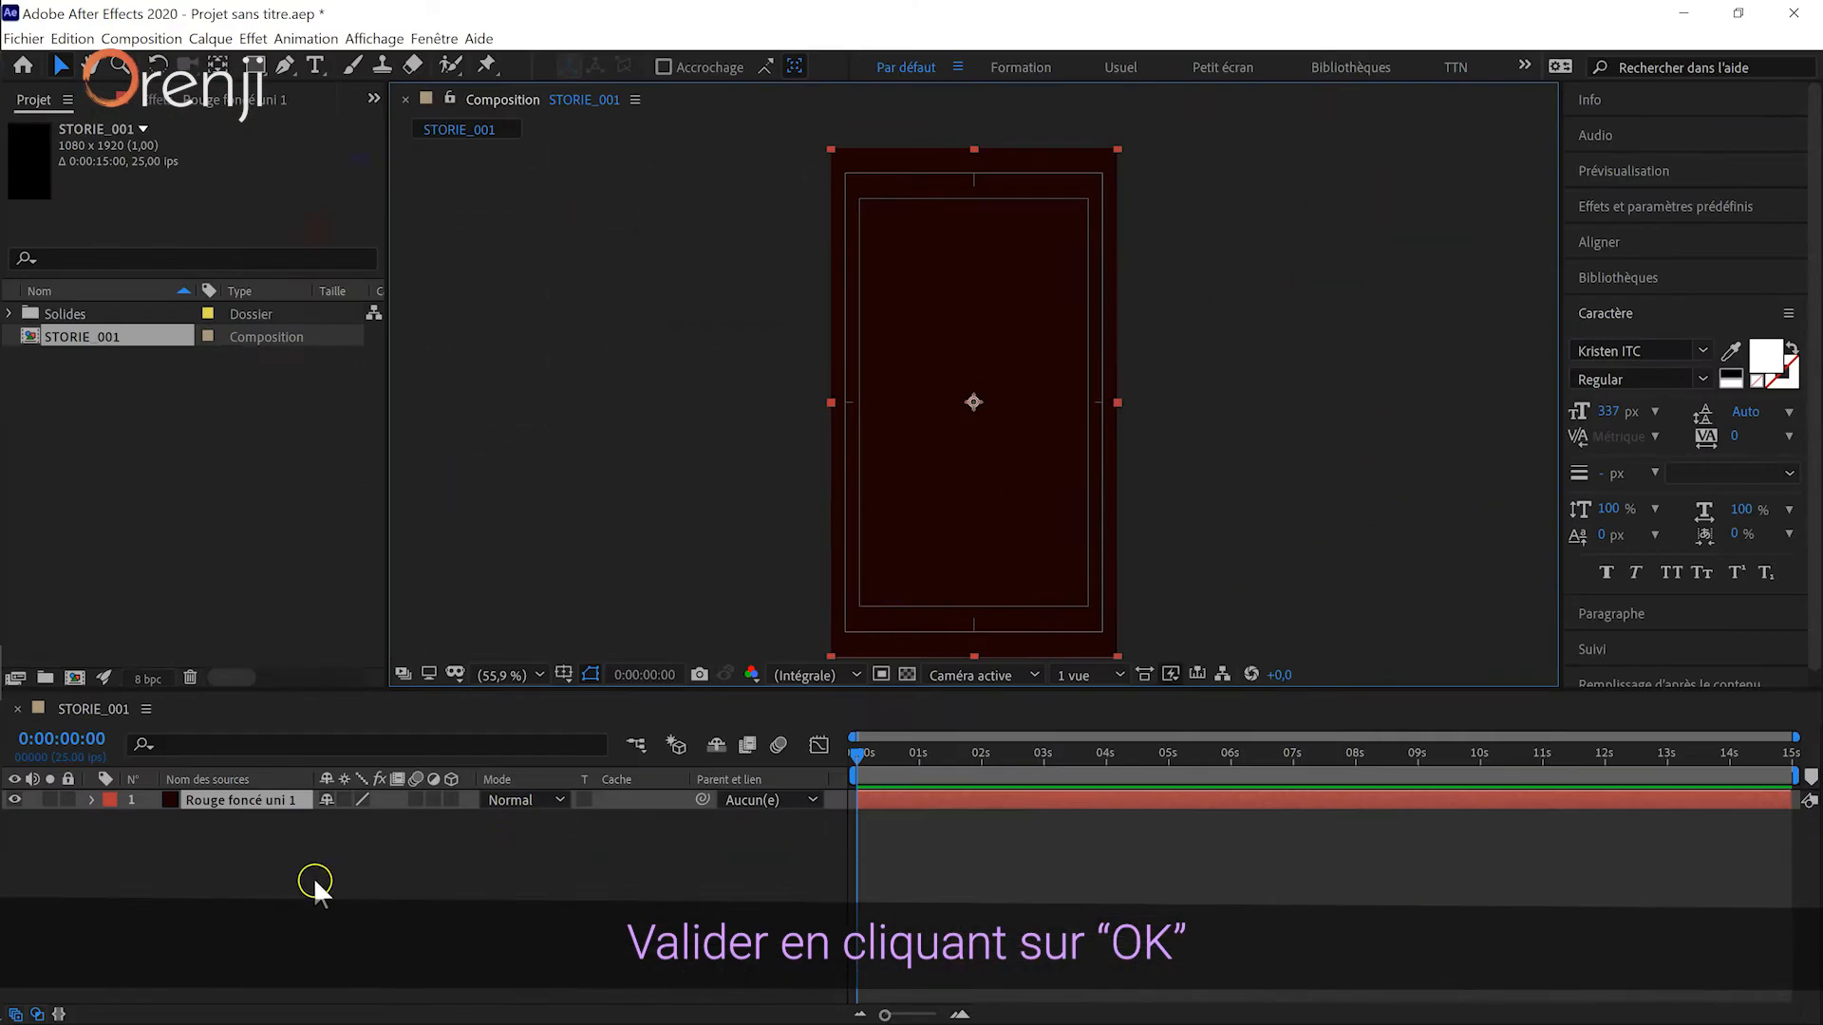
- Rename the dark red solid layer in the timeline to FOND
left_click(283, 847)
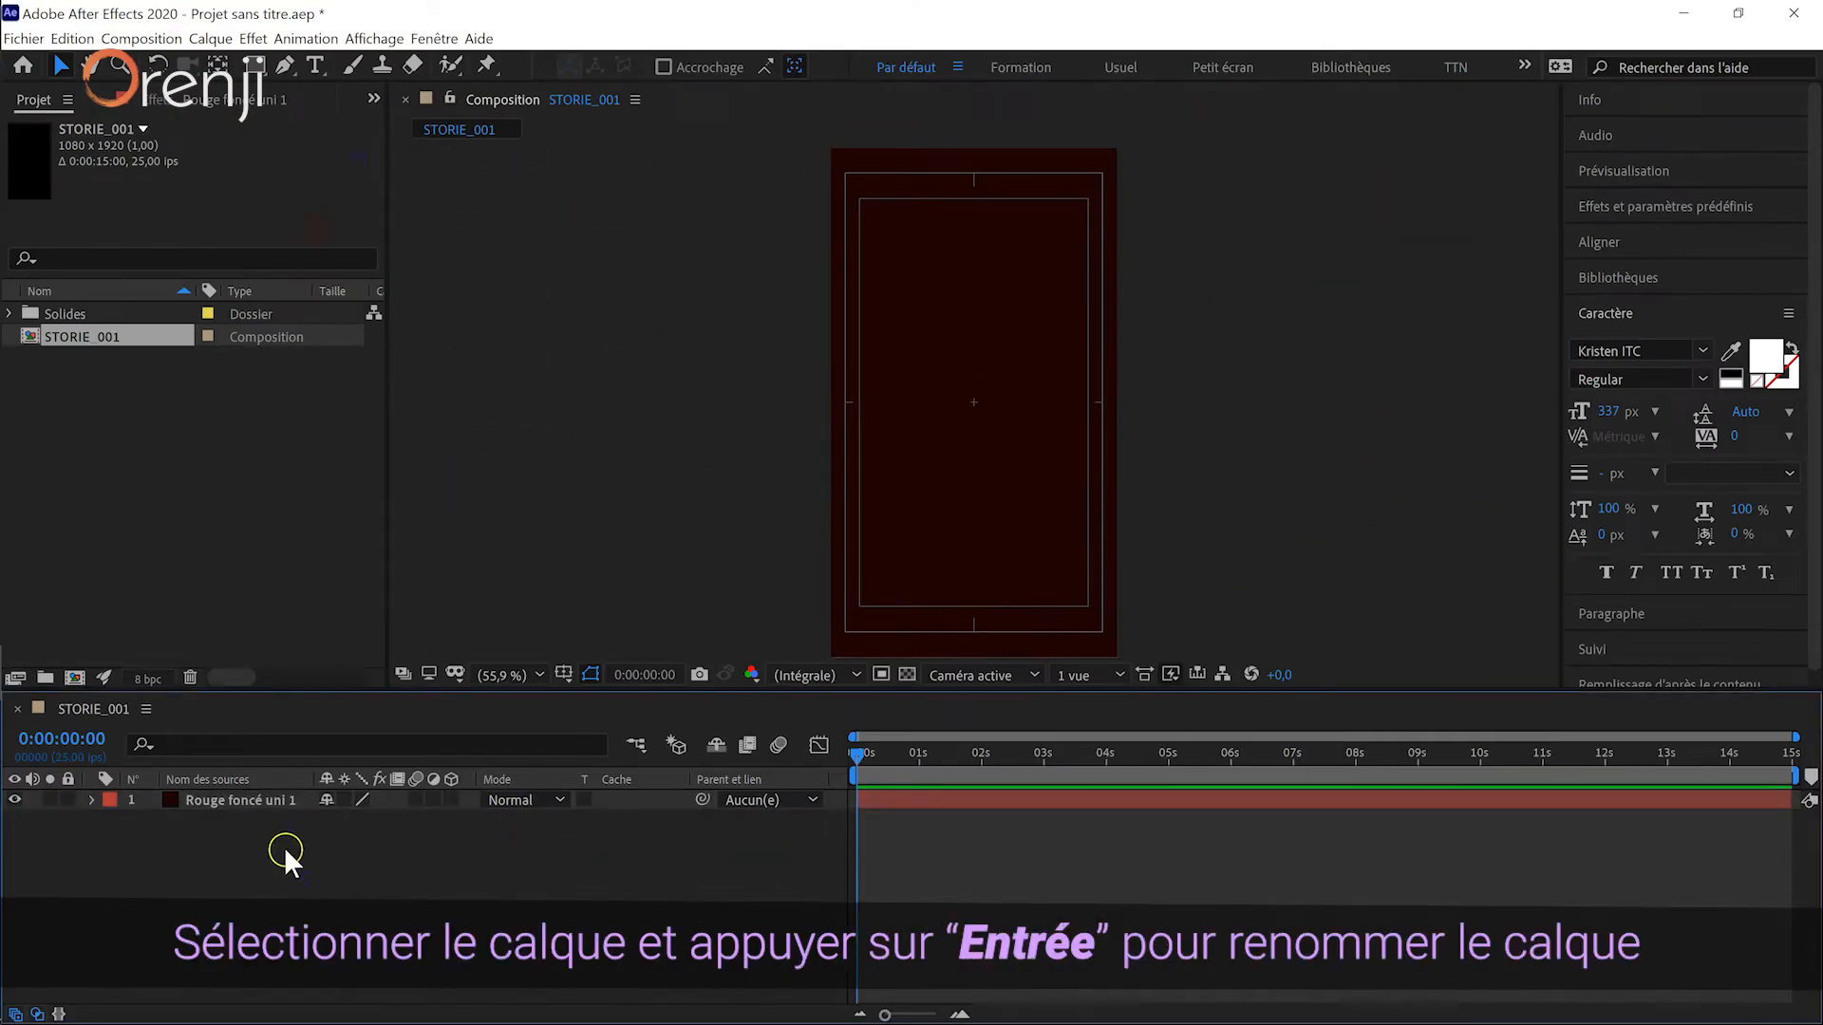
left_click(270, 799)
key("Return")
type("FONT")
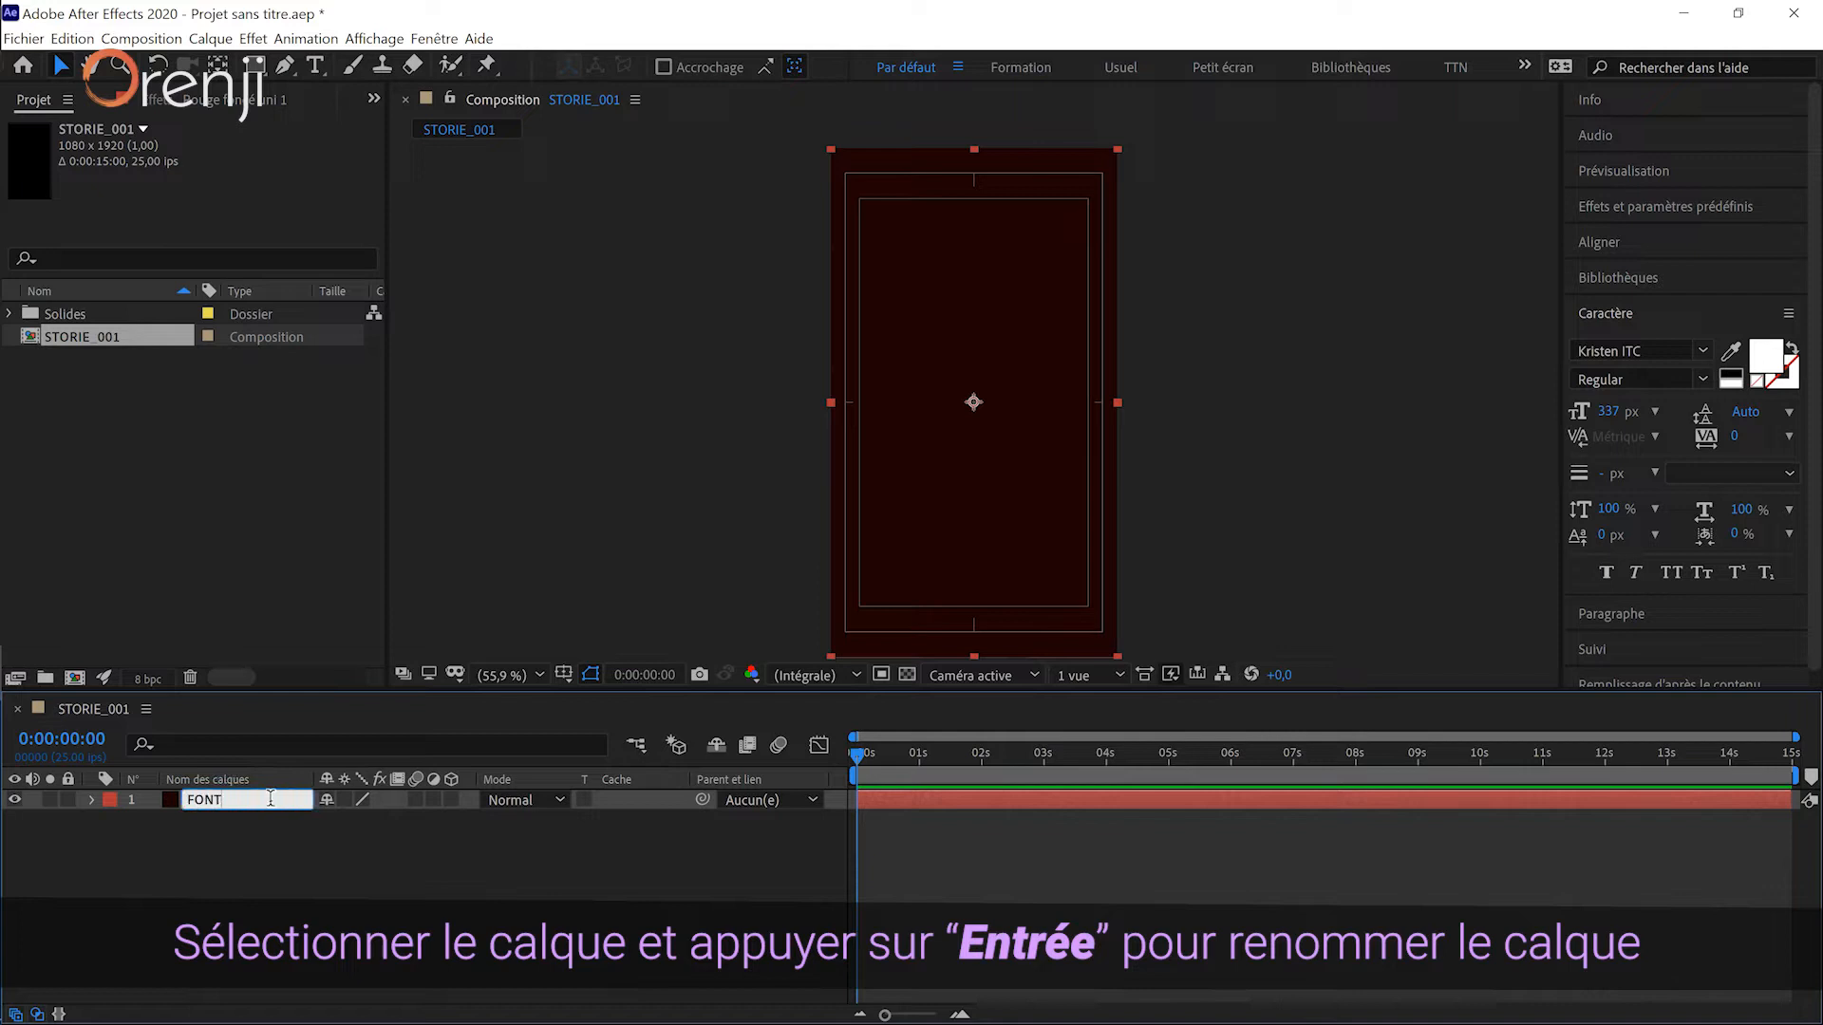
- Add a second instance of the dark red solid from the Solides folder above FOND and rename it CERCLE_CENTRALE
left_click(10, 314)
left_click_drag(76, 331, 203, 801)
key("Return")
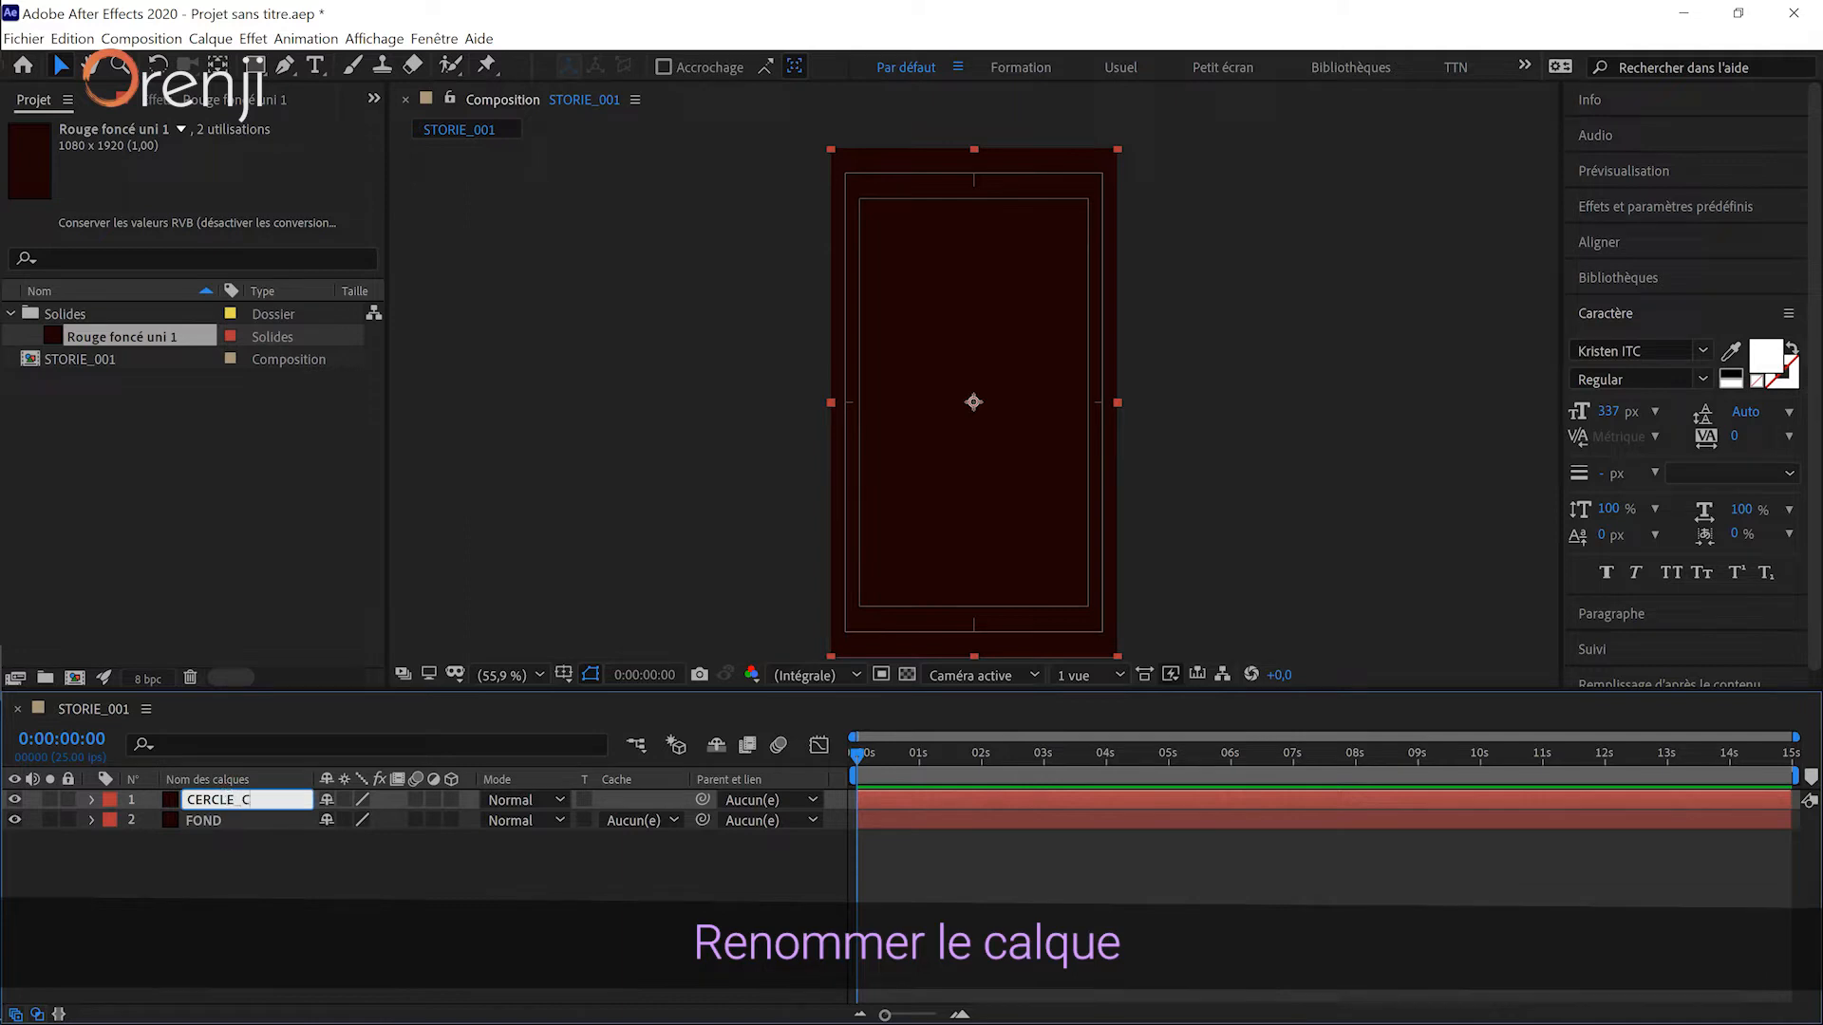
key("Return")
- Draw a circular Ellipse mask on CERCLE_CENTRALE from the composition's centre, slightly wider than the frame
left_click_drag(253, 69, 283, 82)
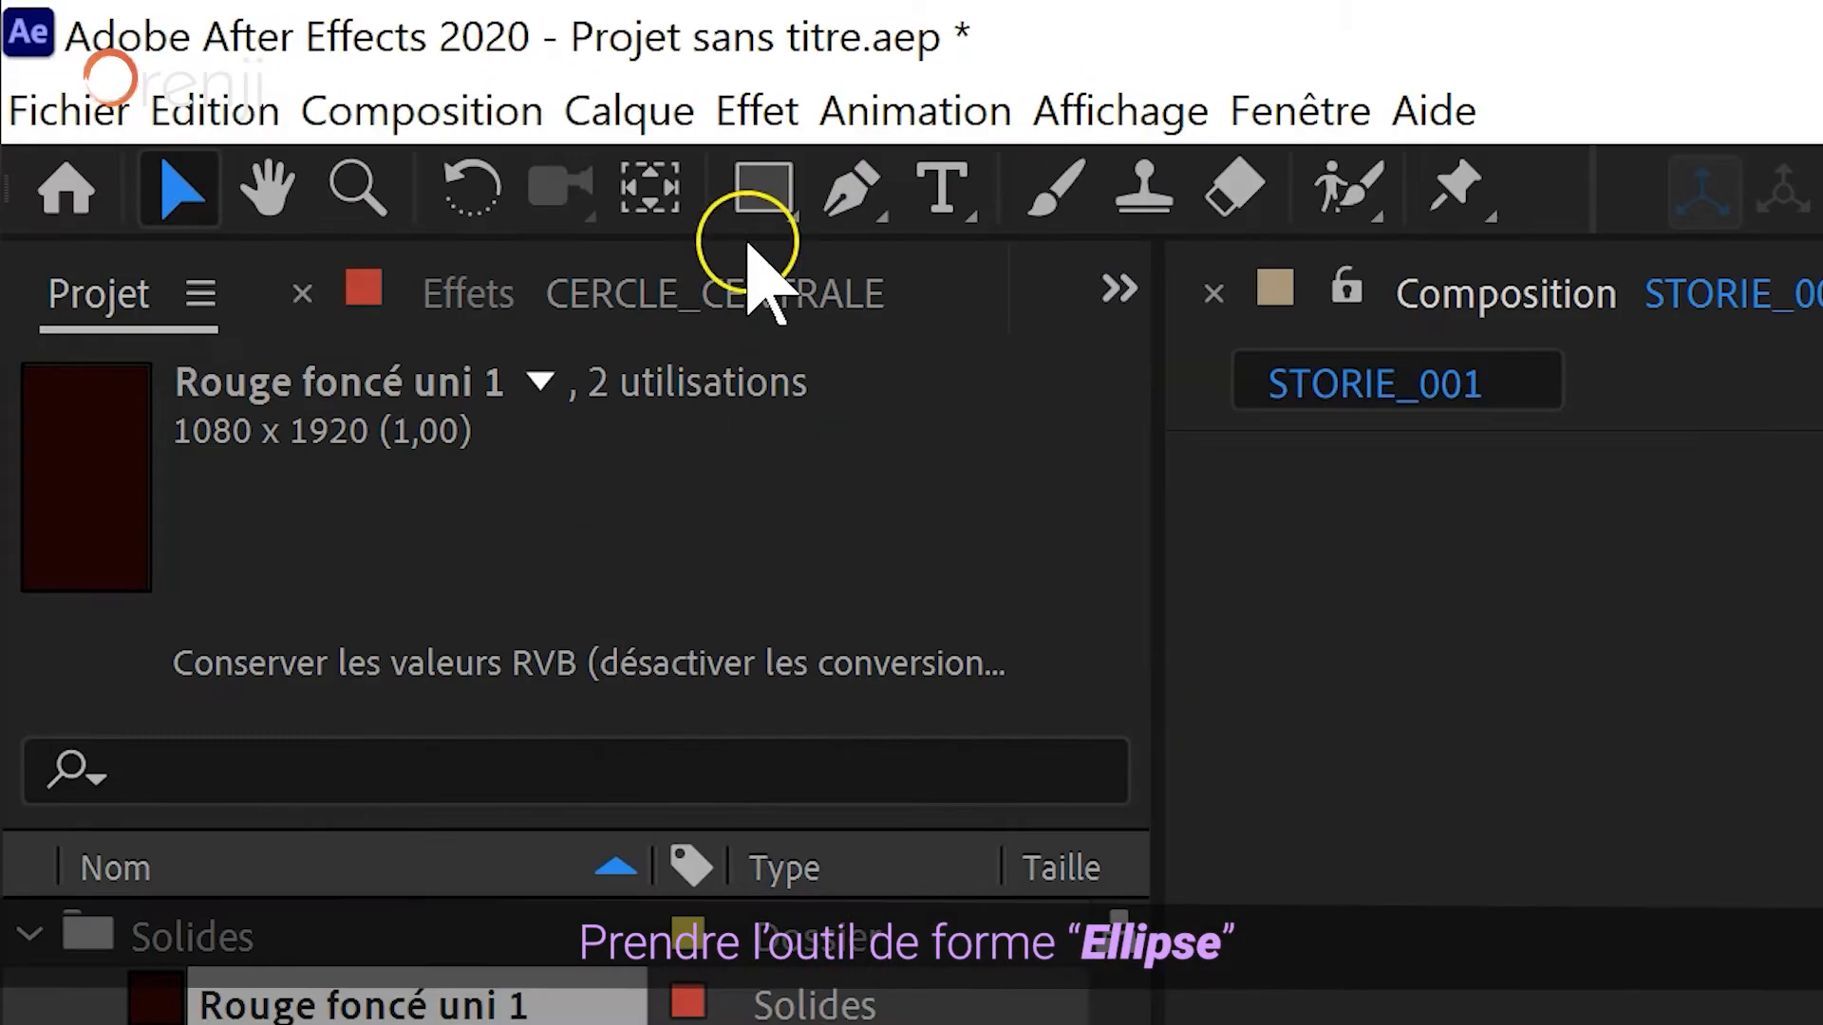
left_click_drag(848, 242, 975, 325)
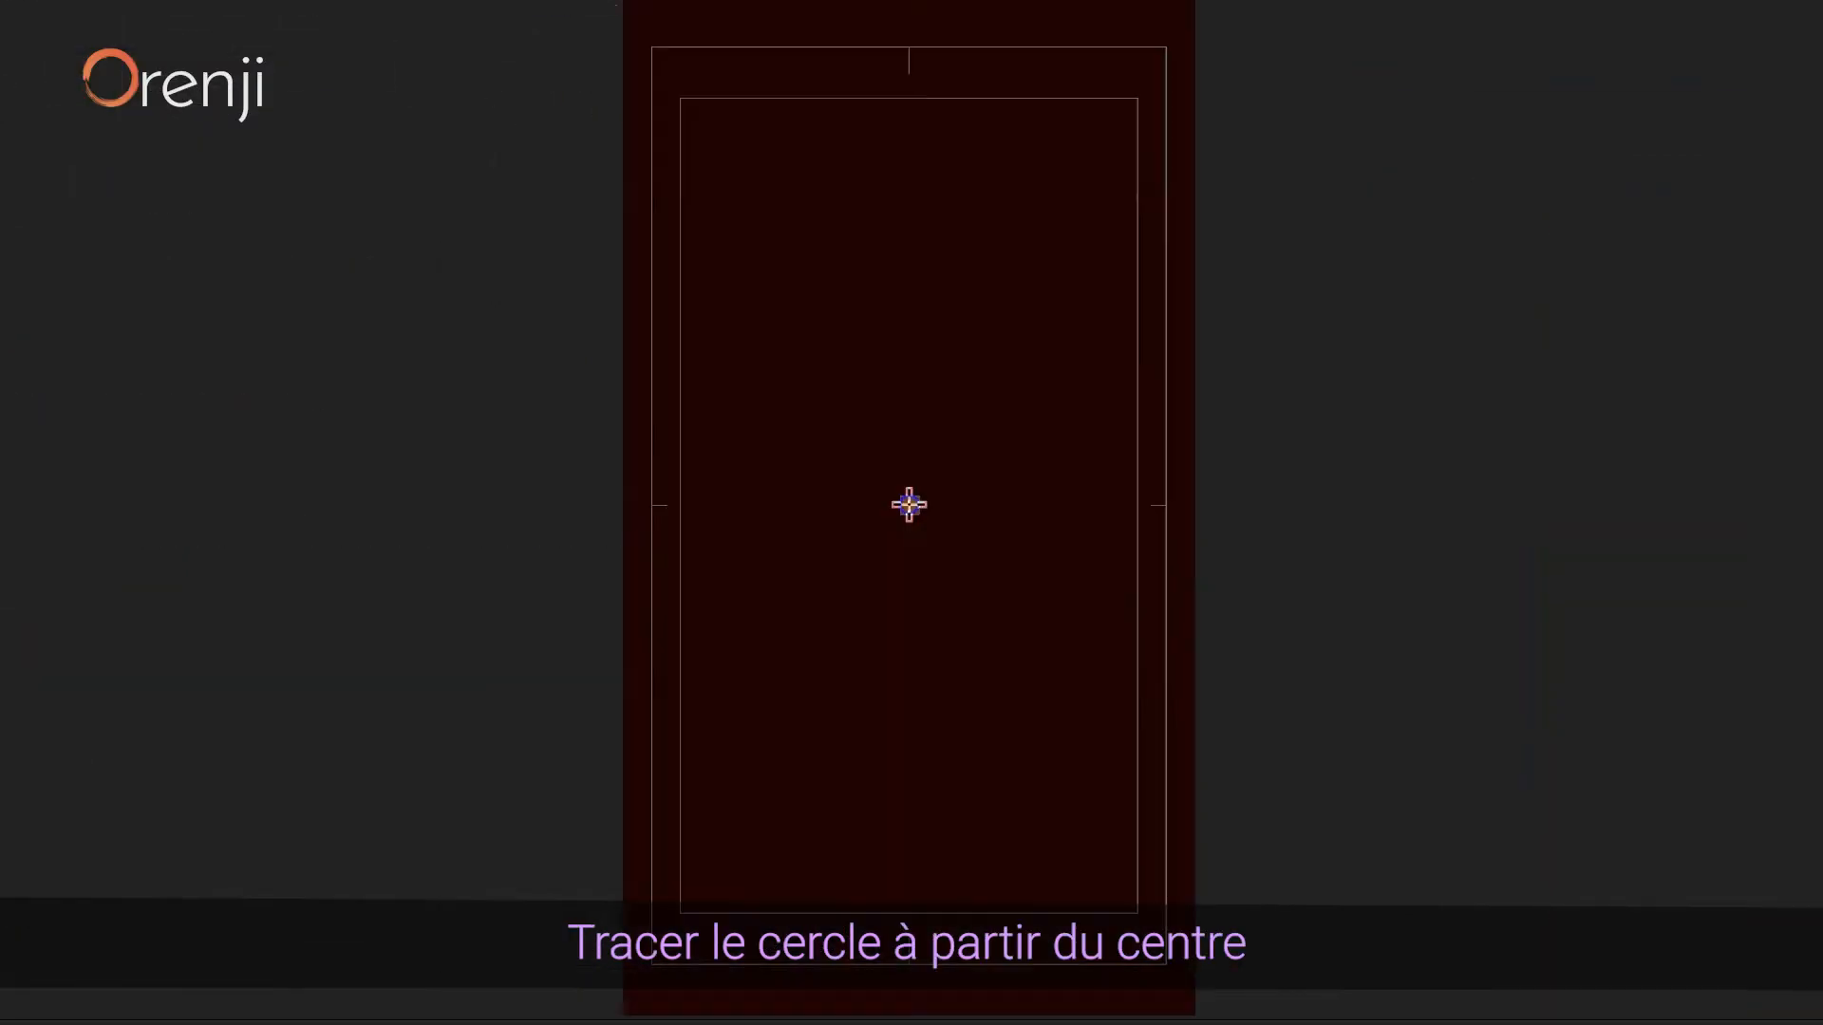
left_click_drag(908, 504, 1221, 464)
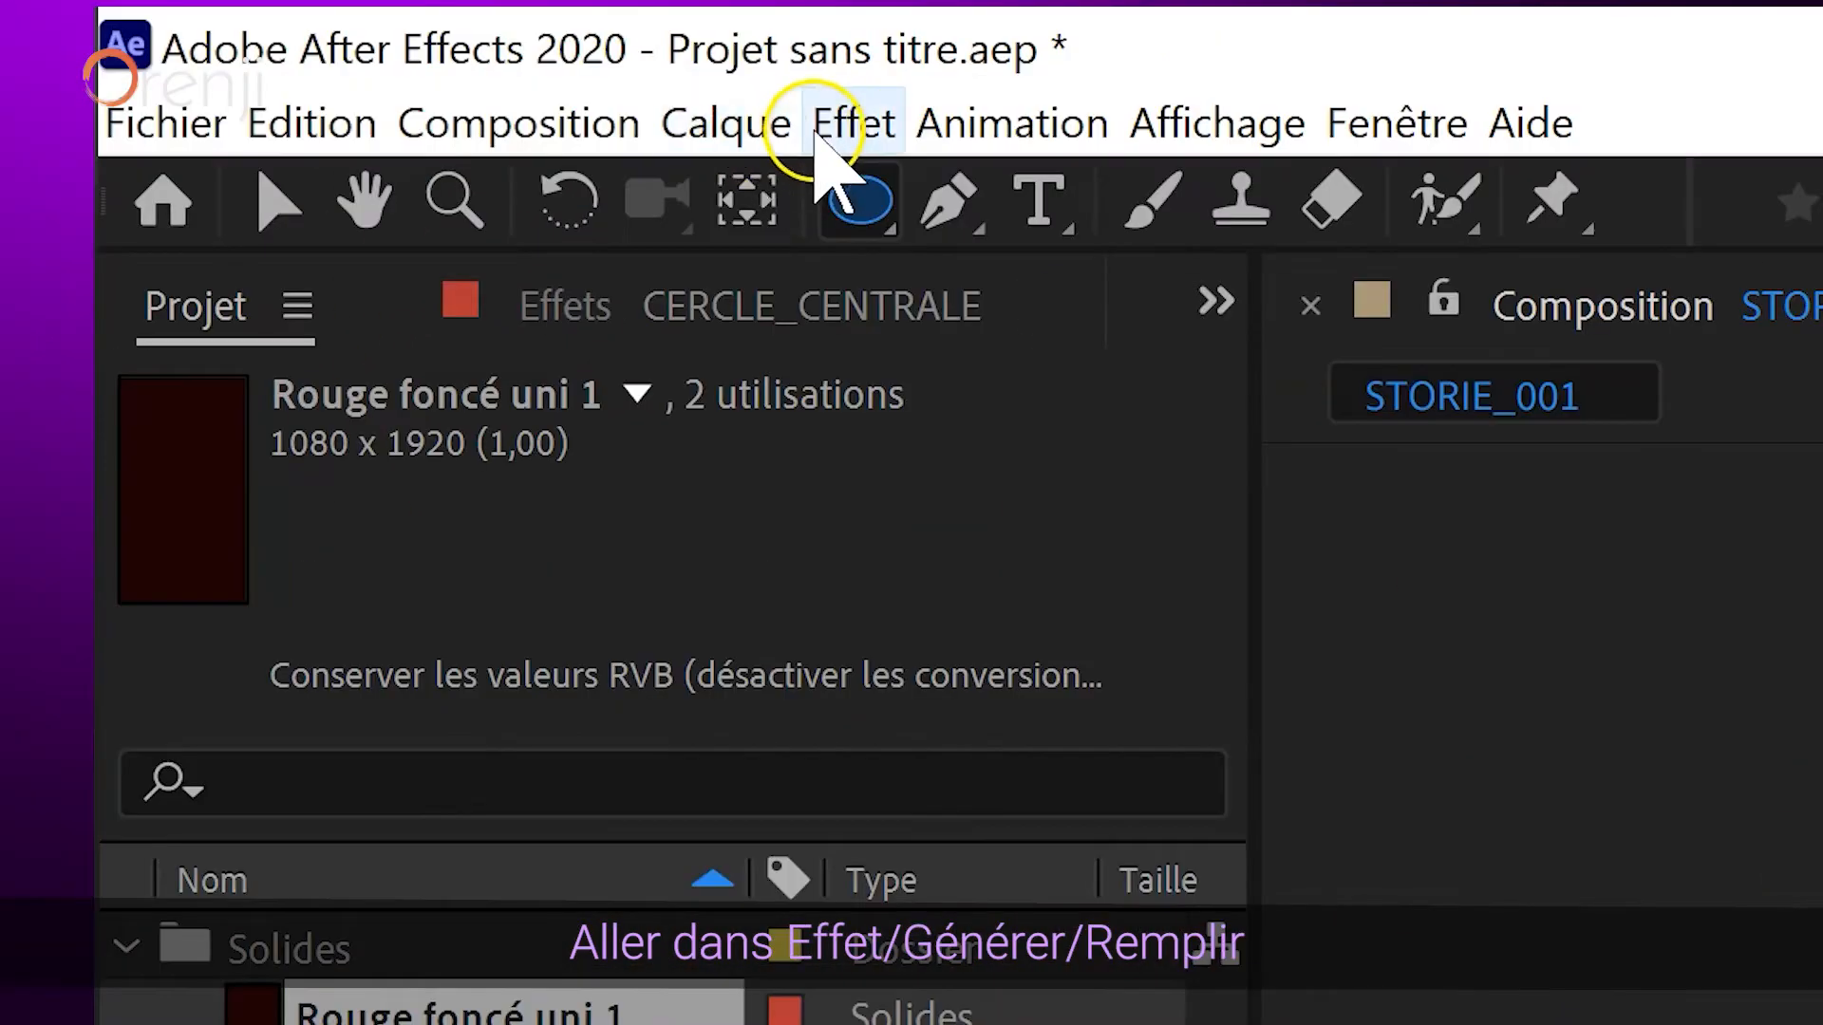
- Apply the Remplir effect to CERCLE_CENTRALE and set its colour to light pink F0B5CA
left_click(818, 135)
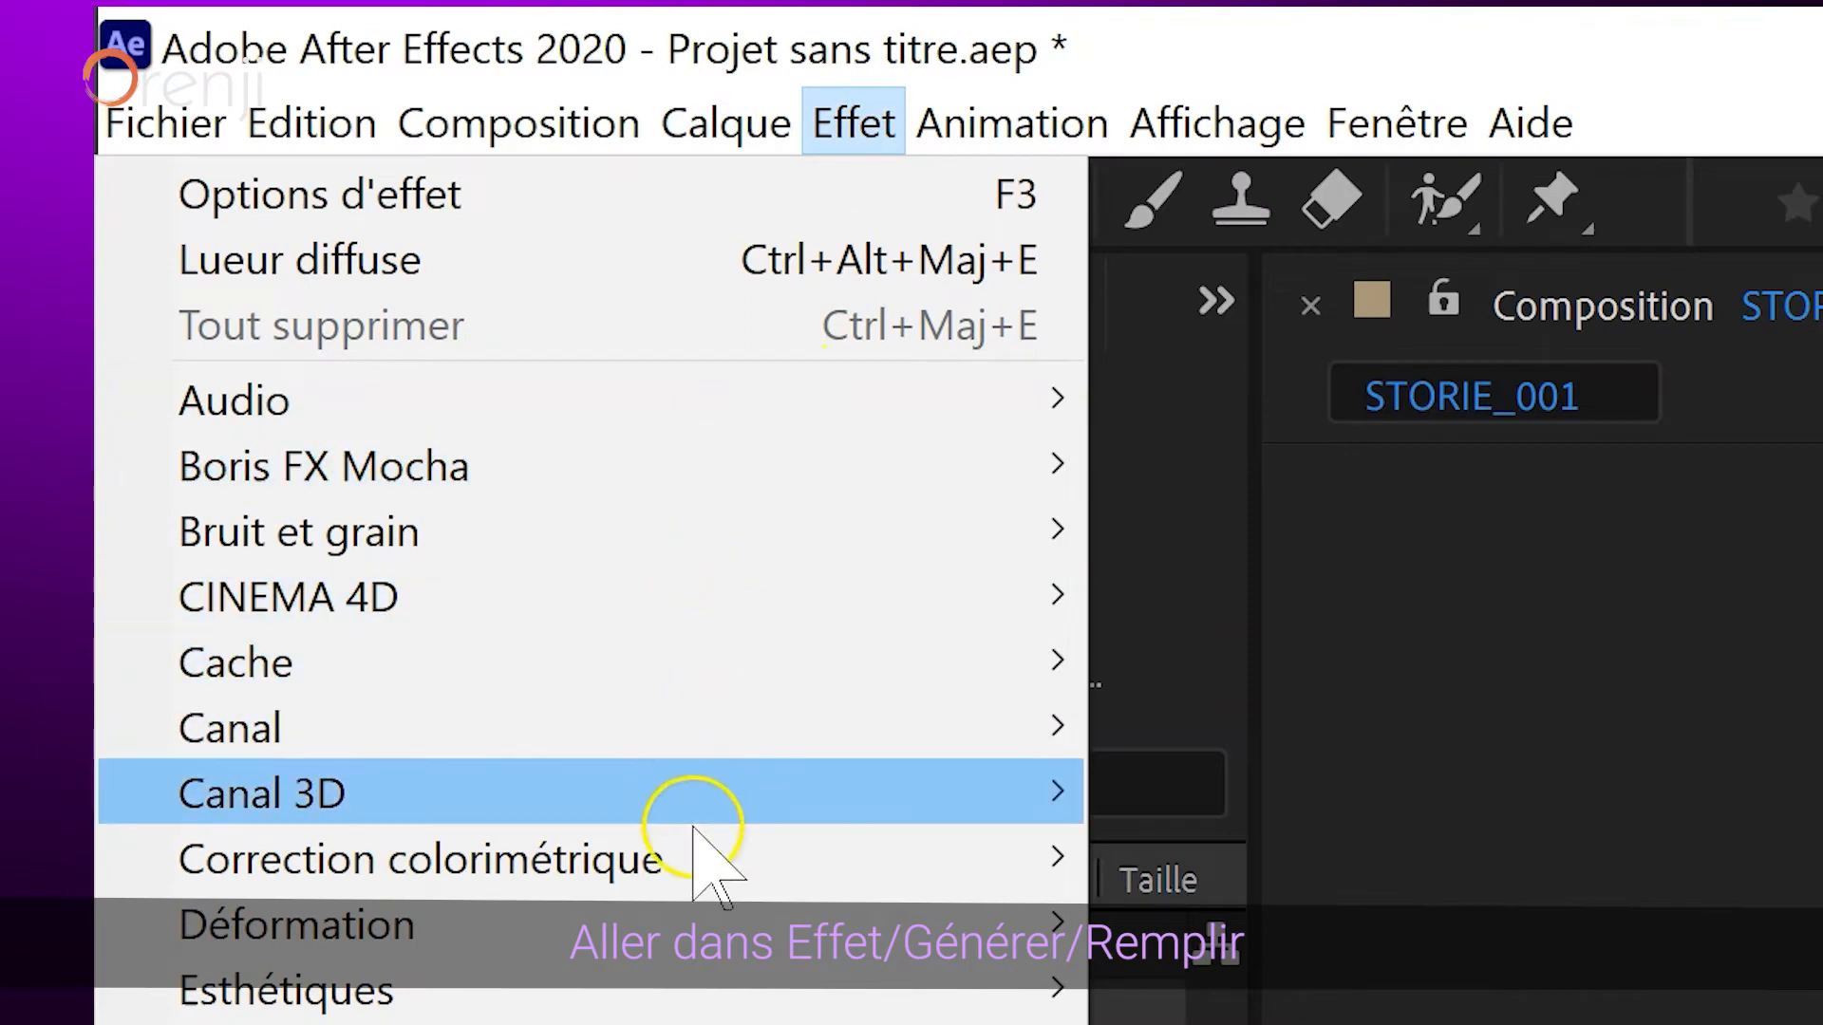
mouse_move(677, 1024)
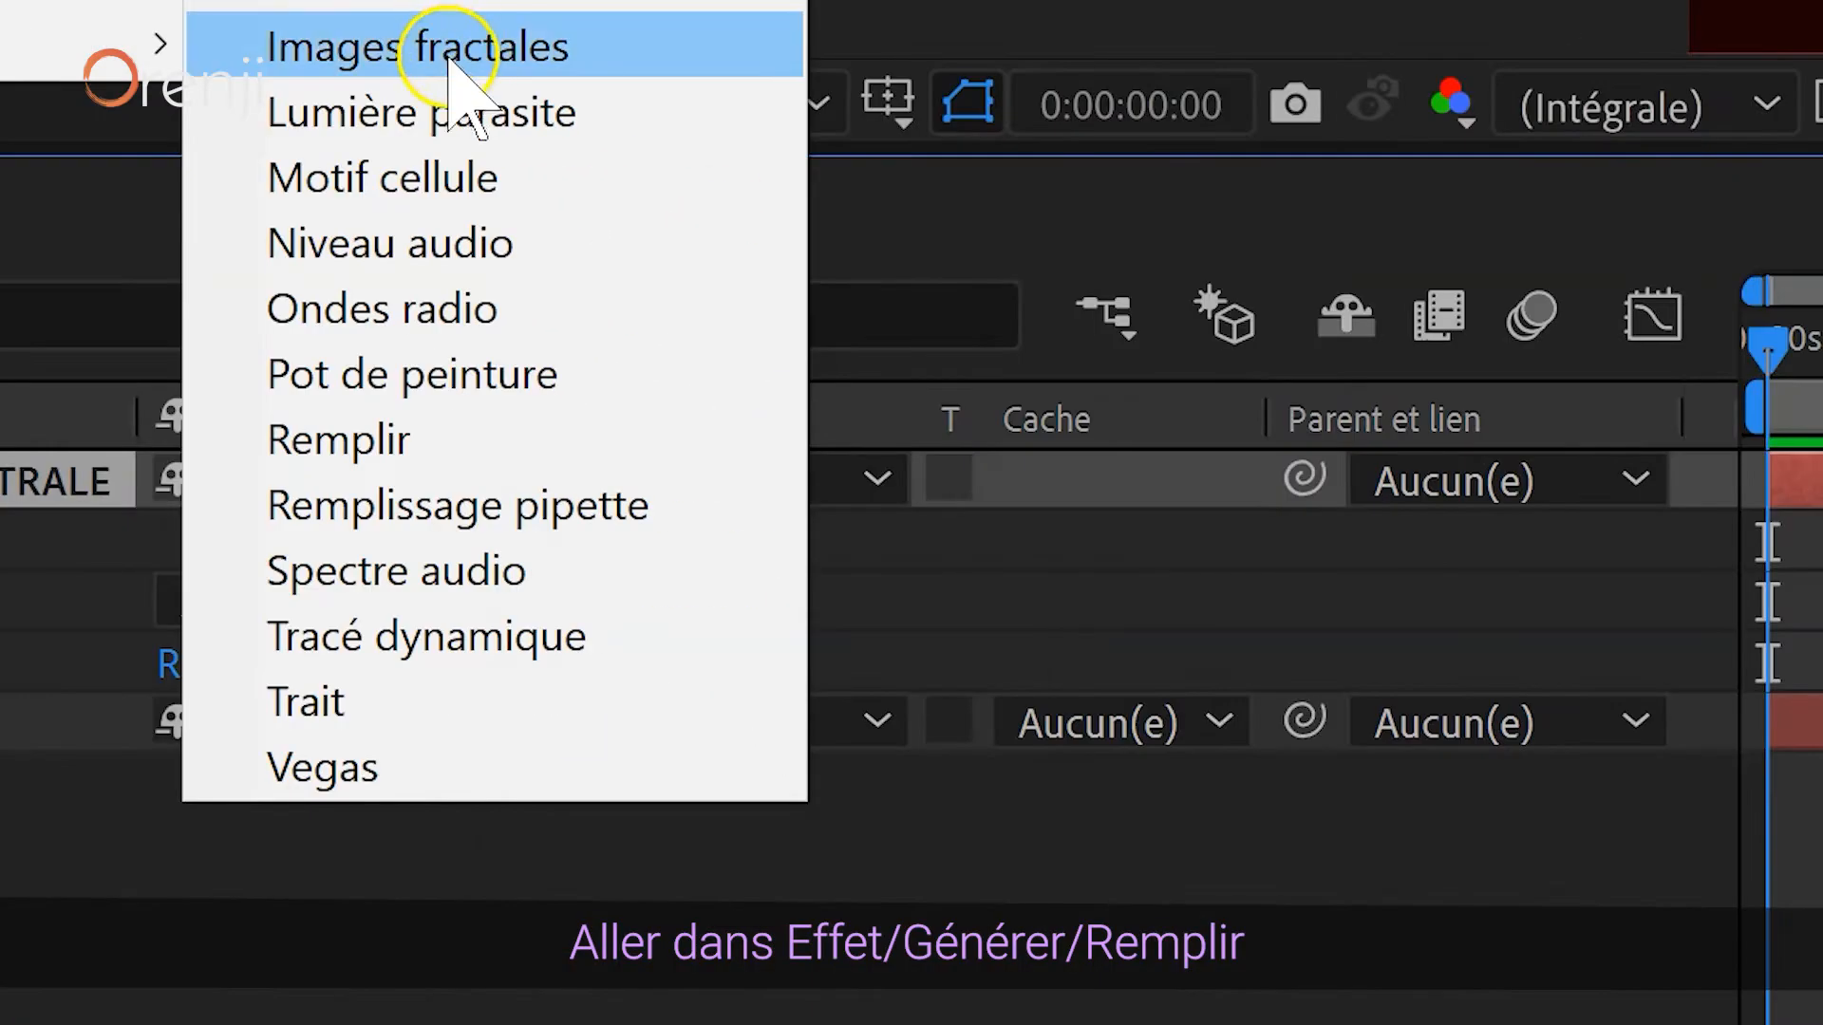
left_click(398, 439)
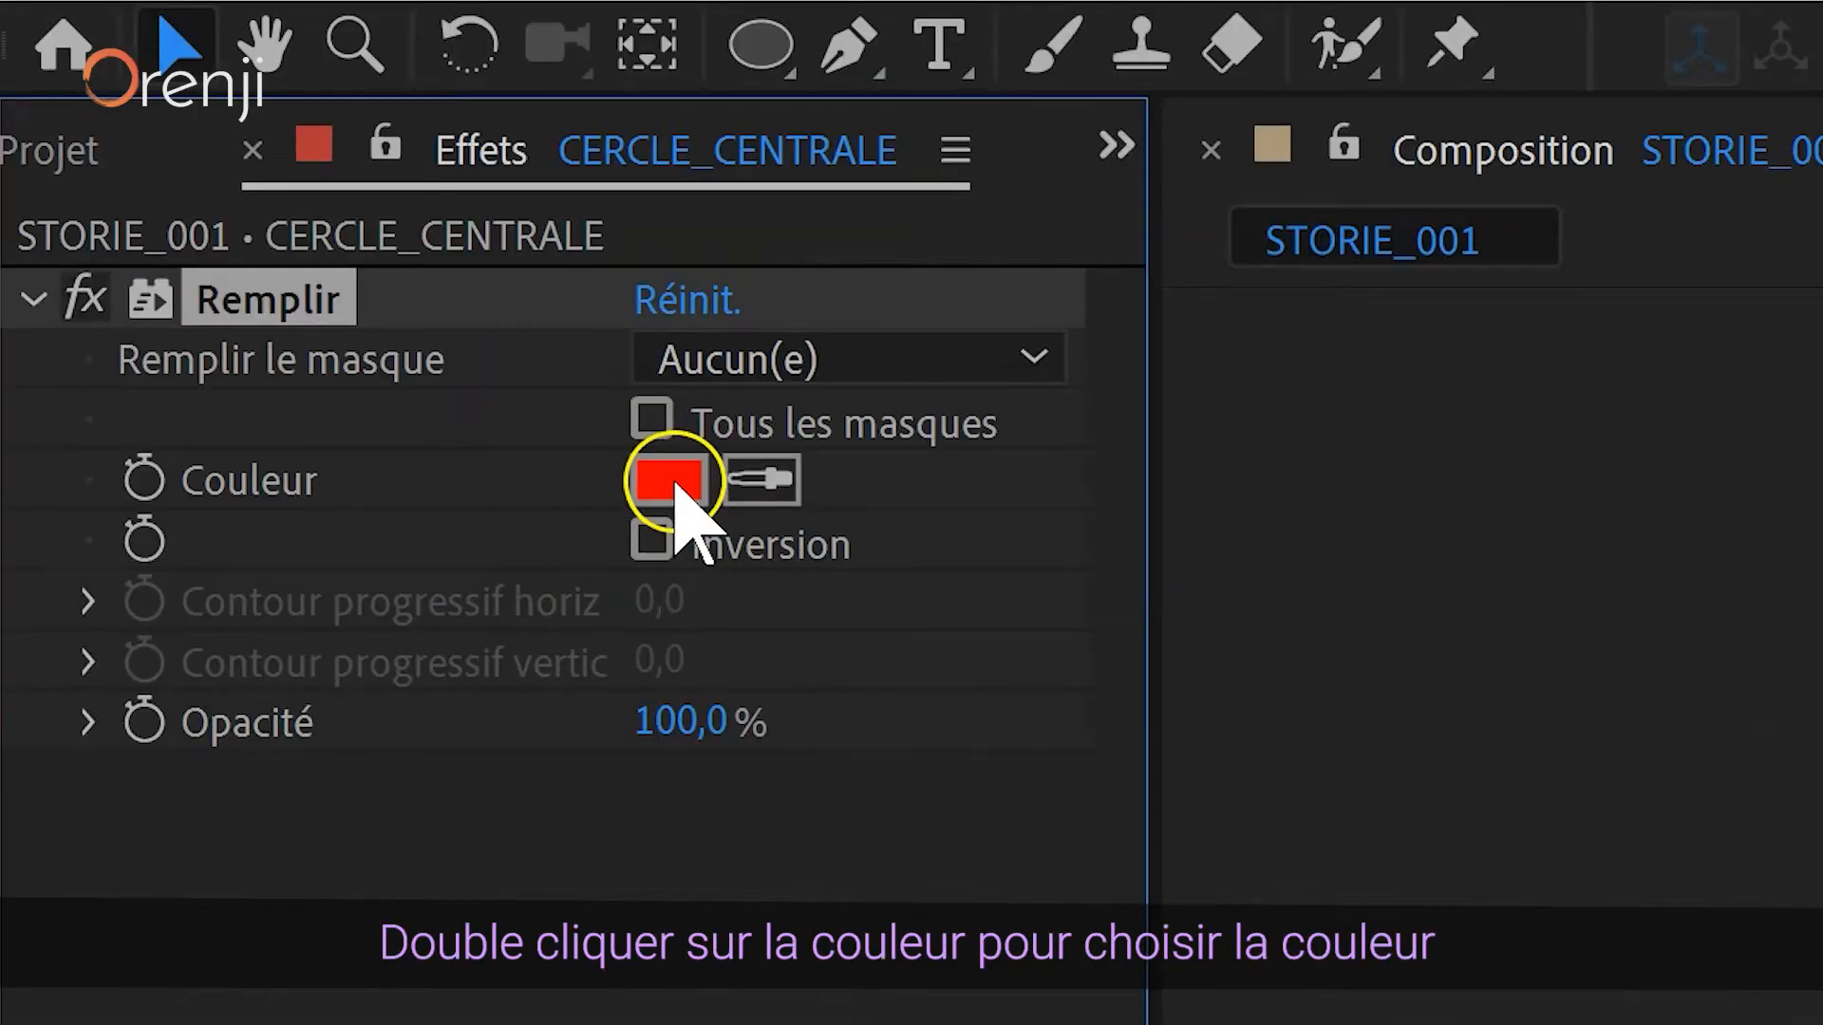
double_click(669, 482)
mouse_move(1044, 380)
left_mouse_down()
mouse_move(1049, 84)
mouse_move(553, 73)
left_mouse_up()
double_click(302, 70)
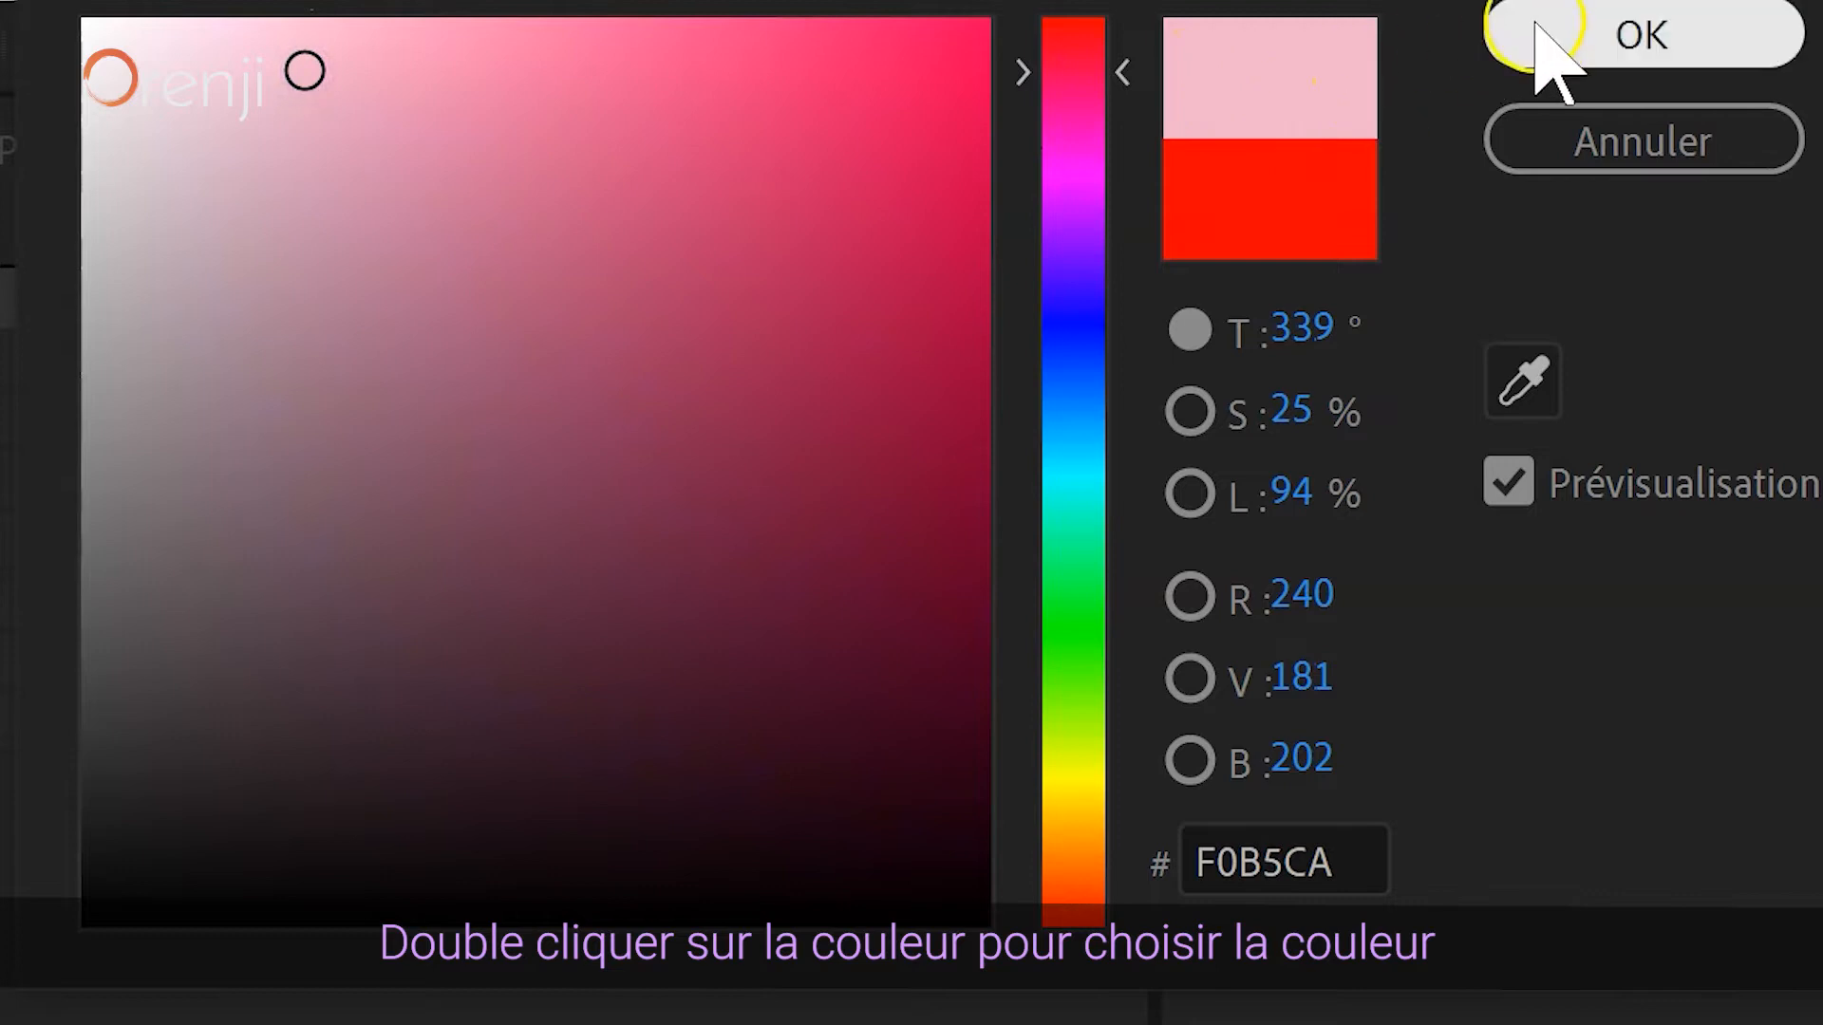
left_click(1543, 36)
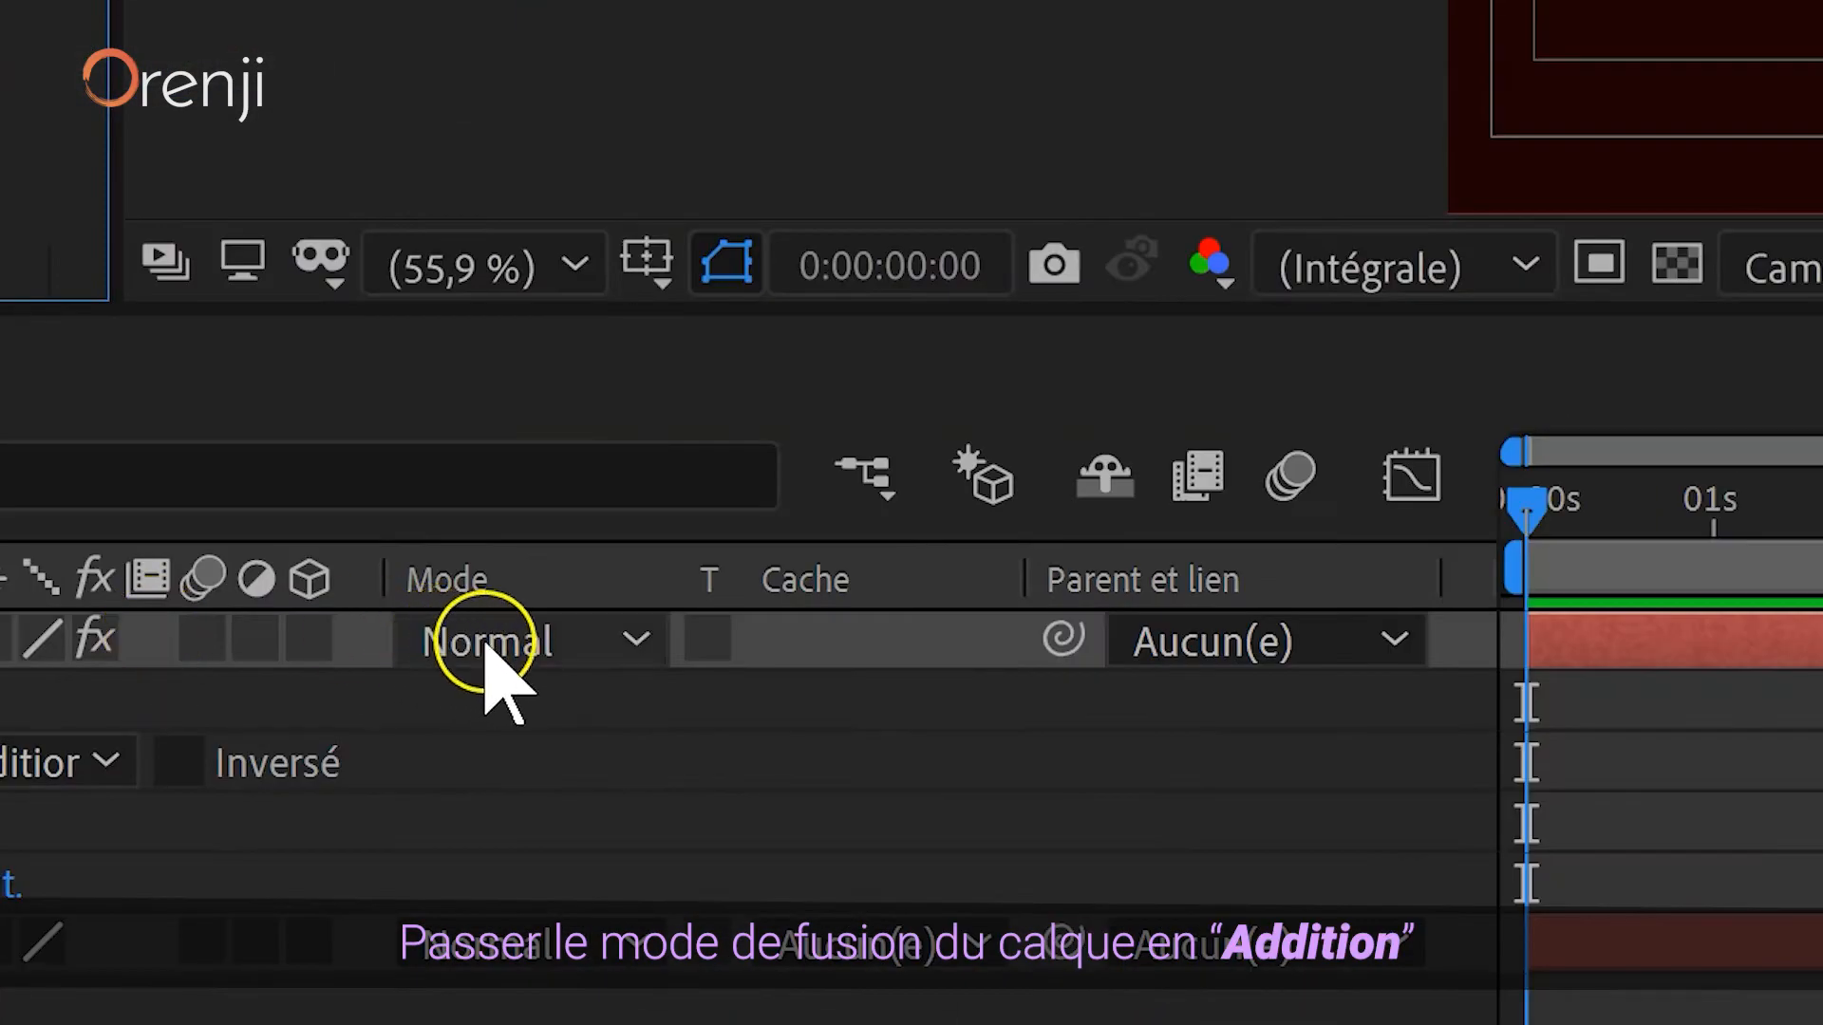
- Set the blending mode of the CERCLE_CENTRALE layer to Addition
left_click(494, 665)
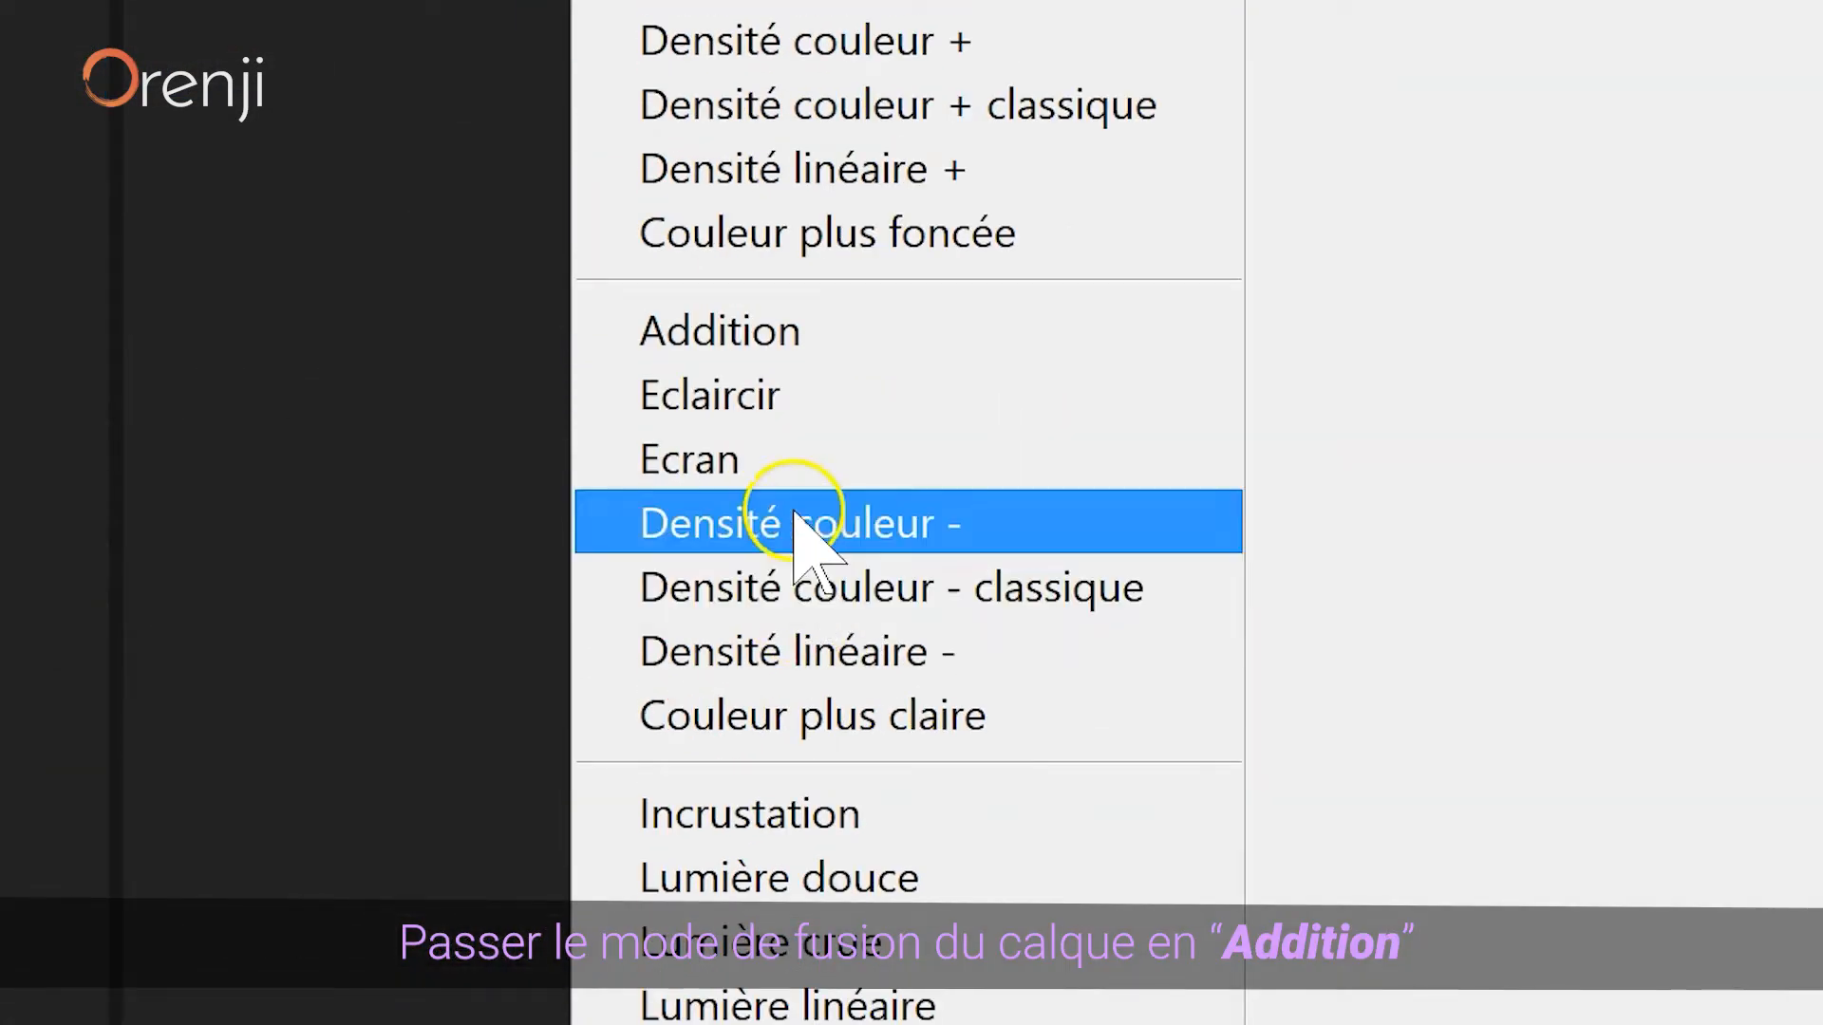
left_click(802, 332)
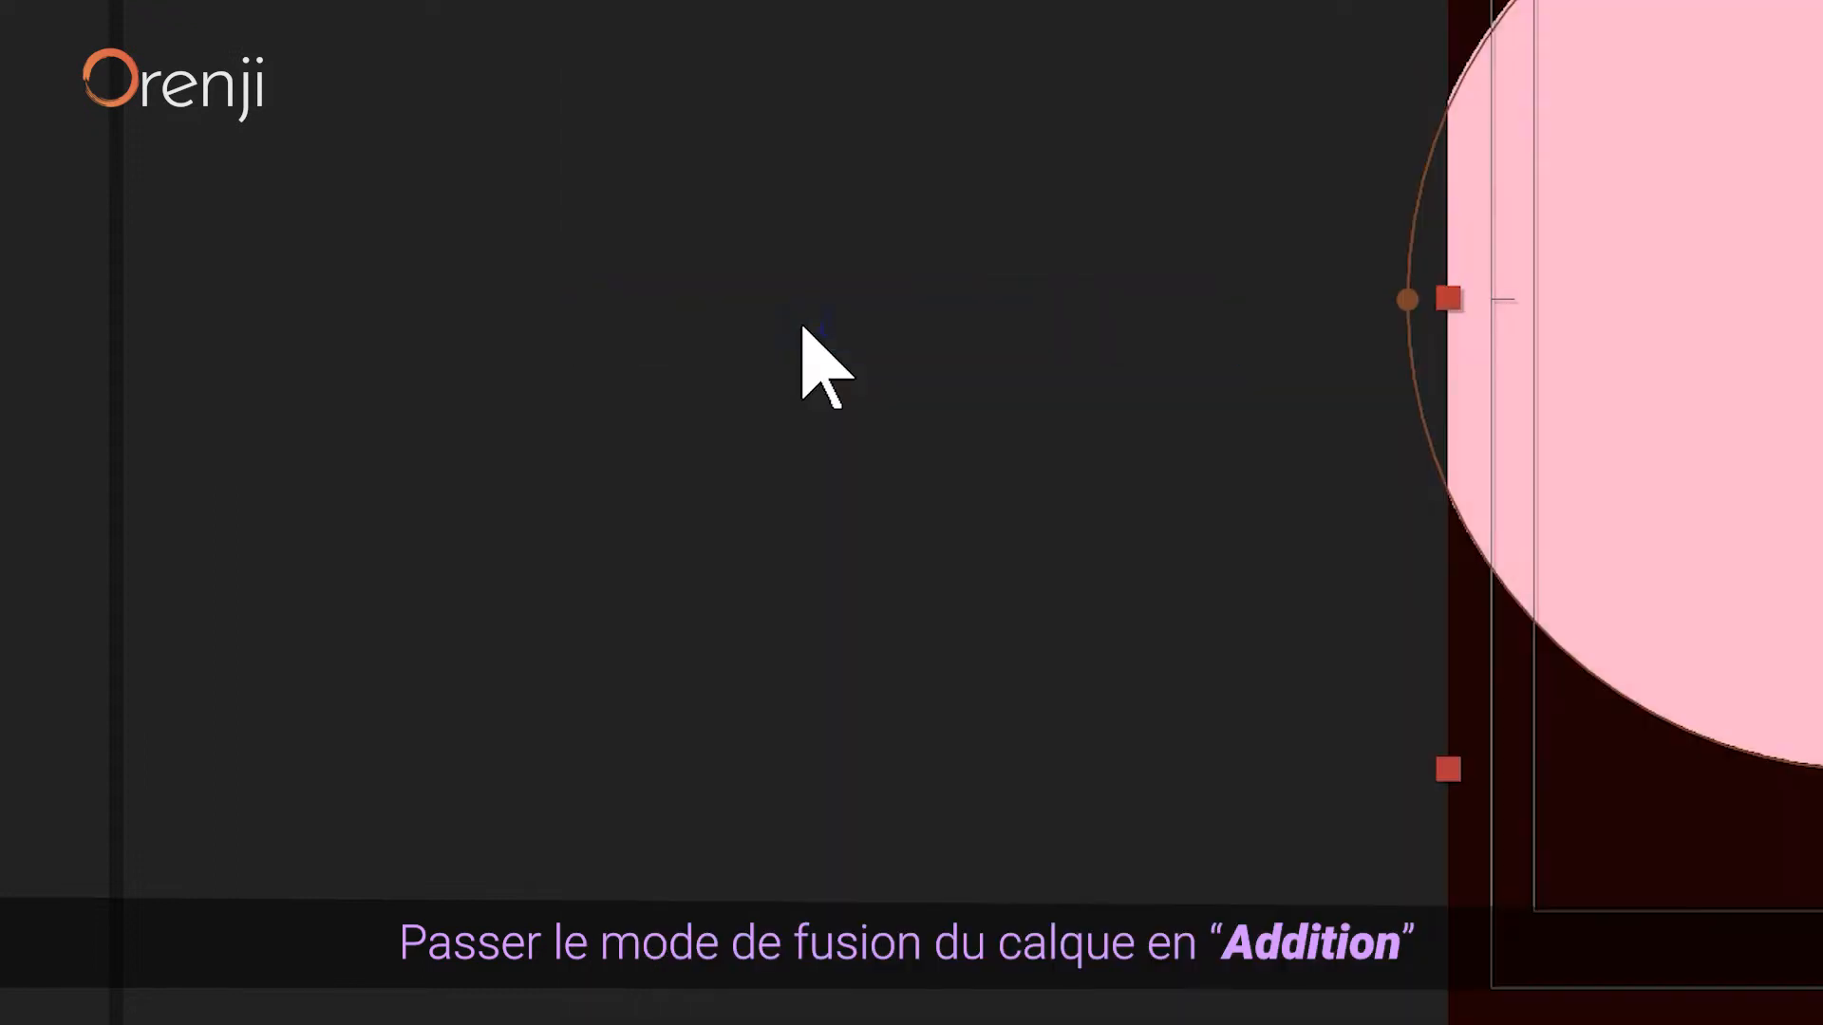
left_click(625, 446)
- Reveal the opacity of the CERCLE_CENTRALE layer and set it to 50 %
left_click(765, 372)
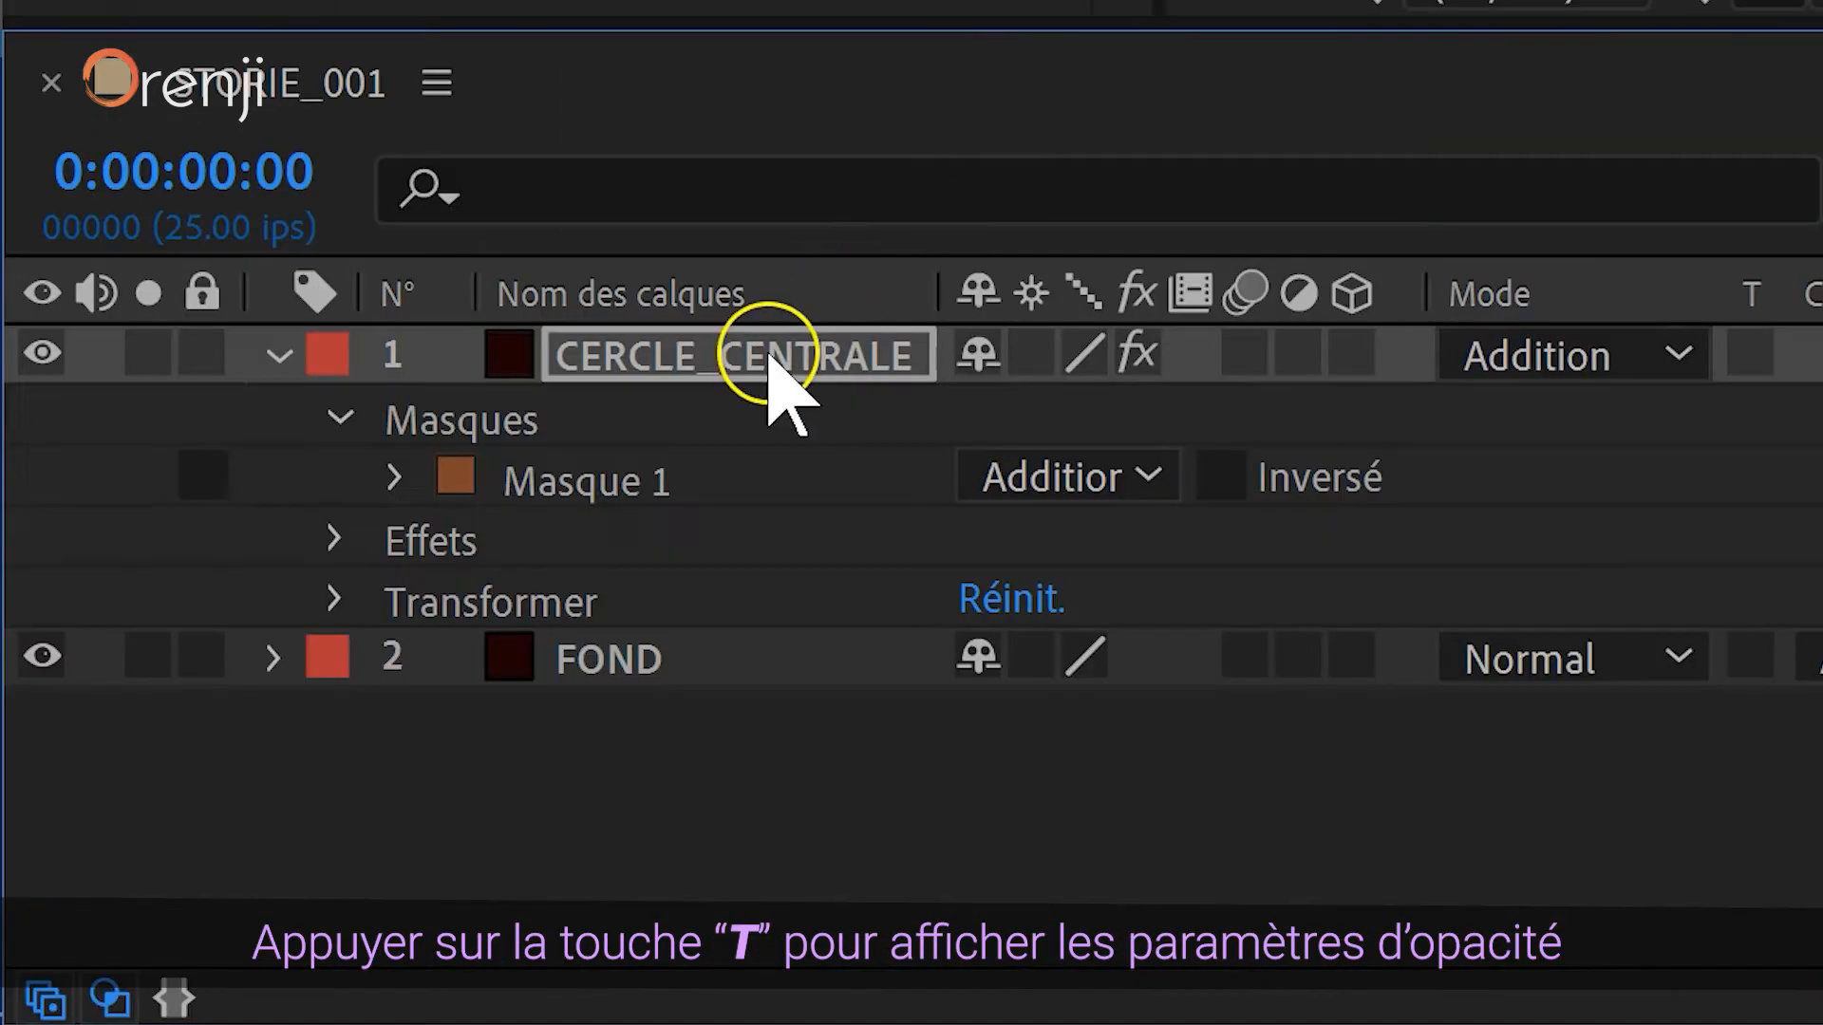
key("t")
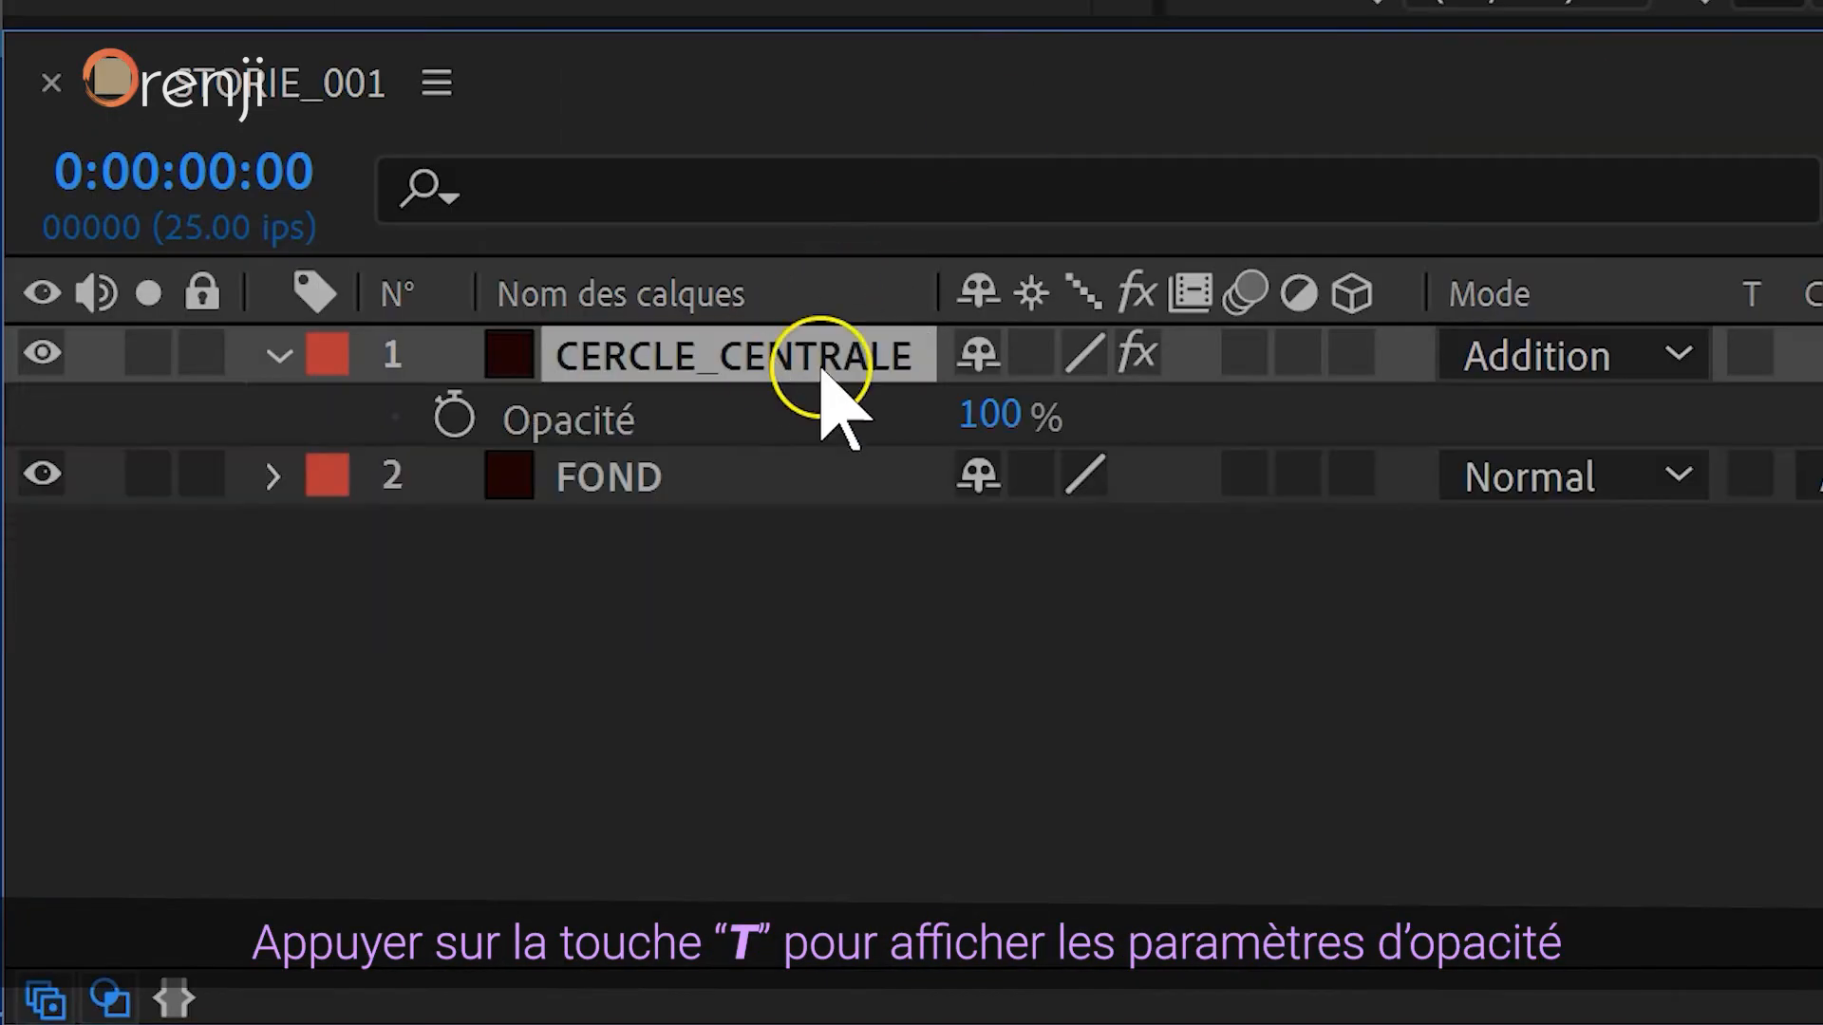
left_click(988, 415)
type("50")
key("Return")
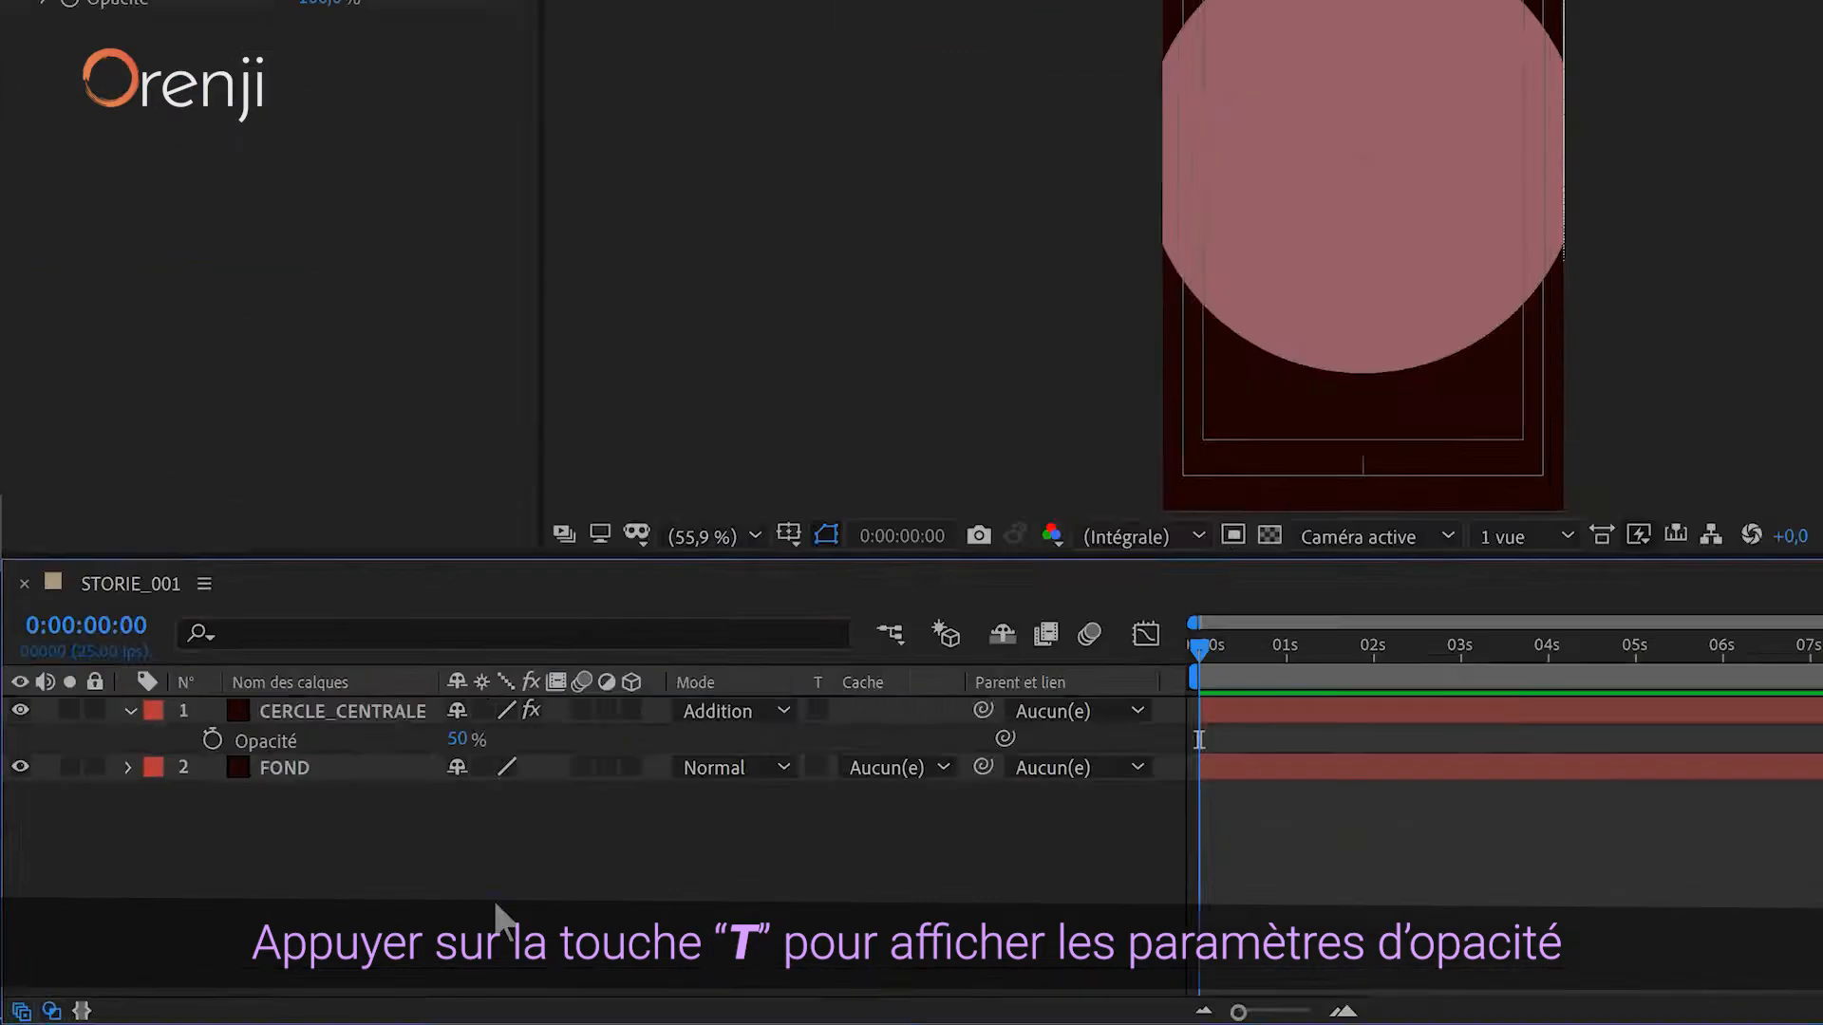
- Add another instance of the dark red solid above CERCLE_CENTRALE as a layer named BULLES with a Bleu label
left_click(112, 334)
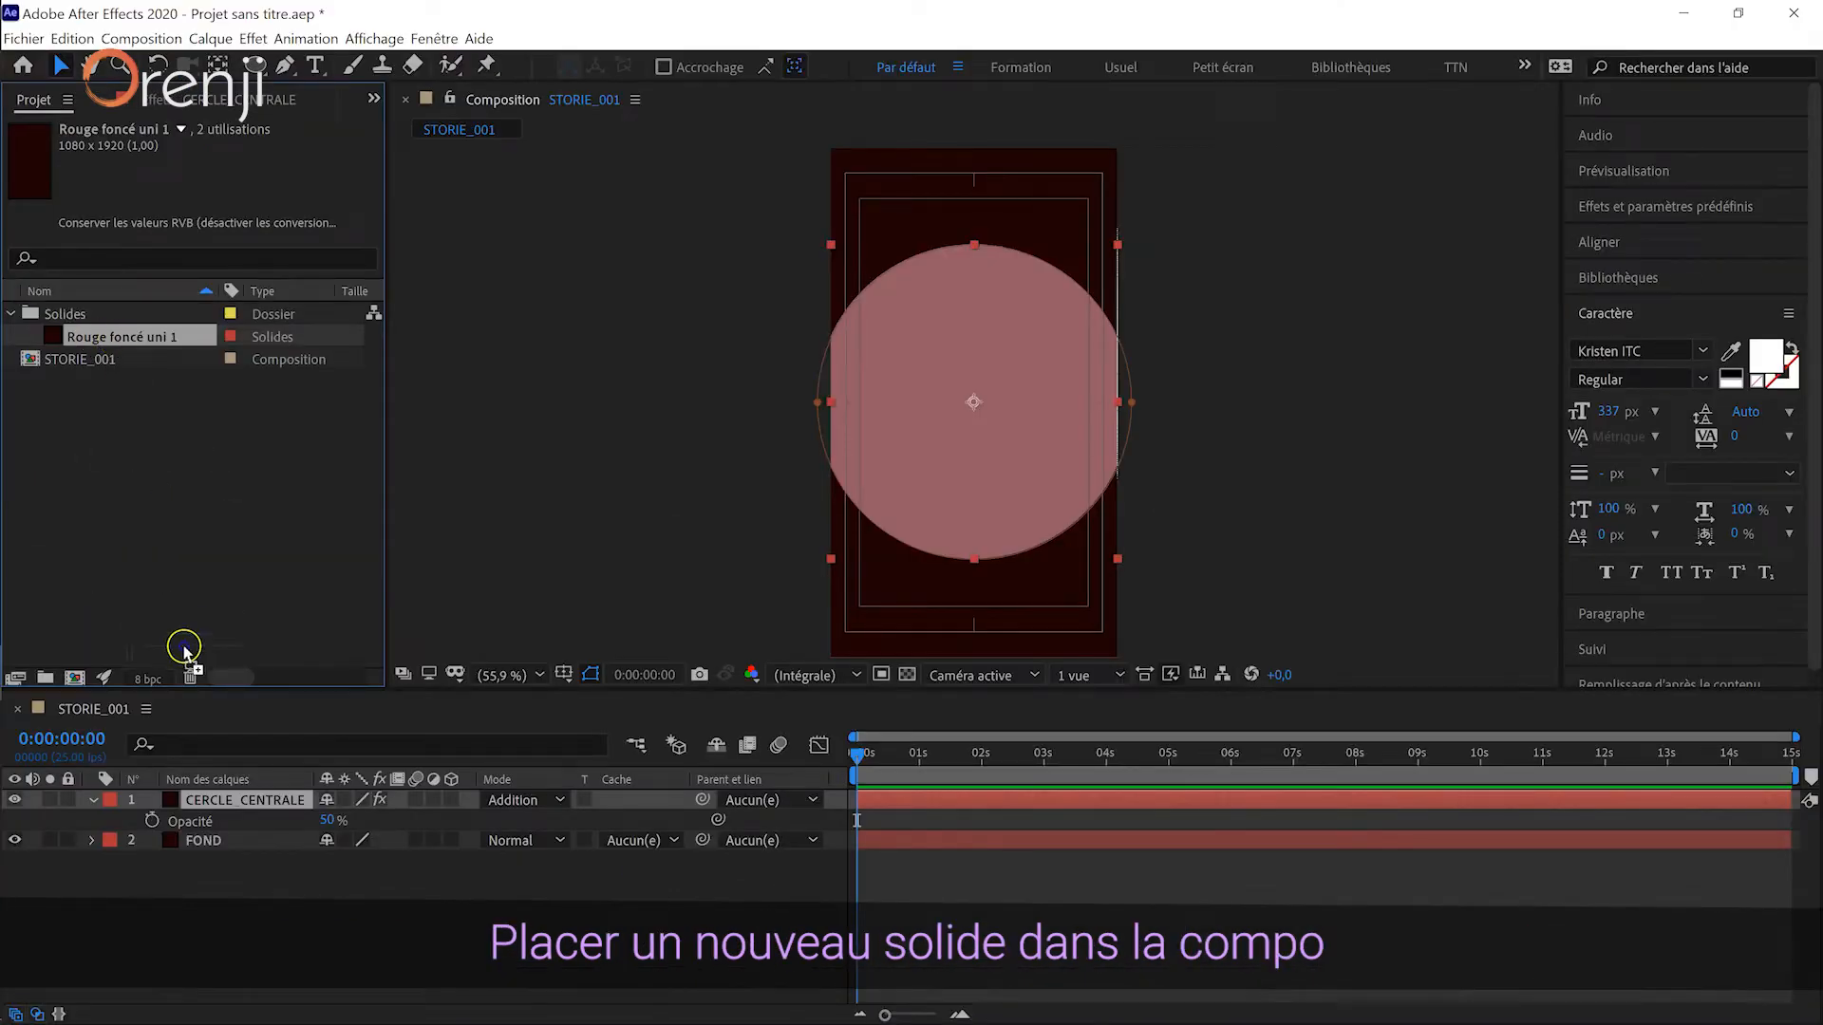
left_click_drag(187, 769, 186, 791)
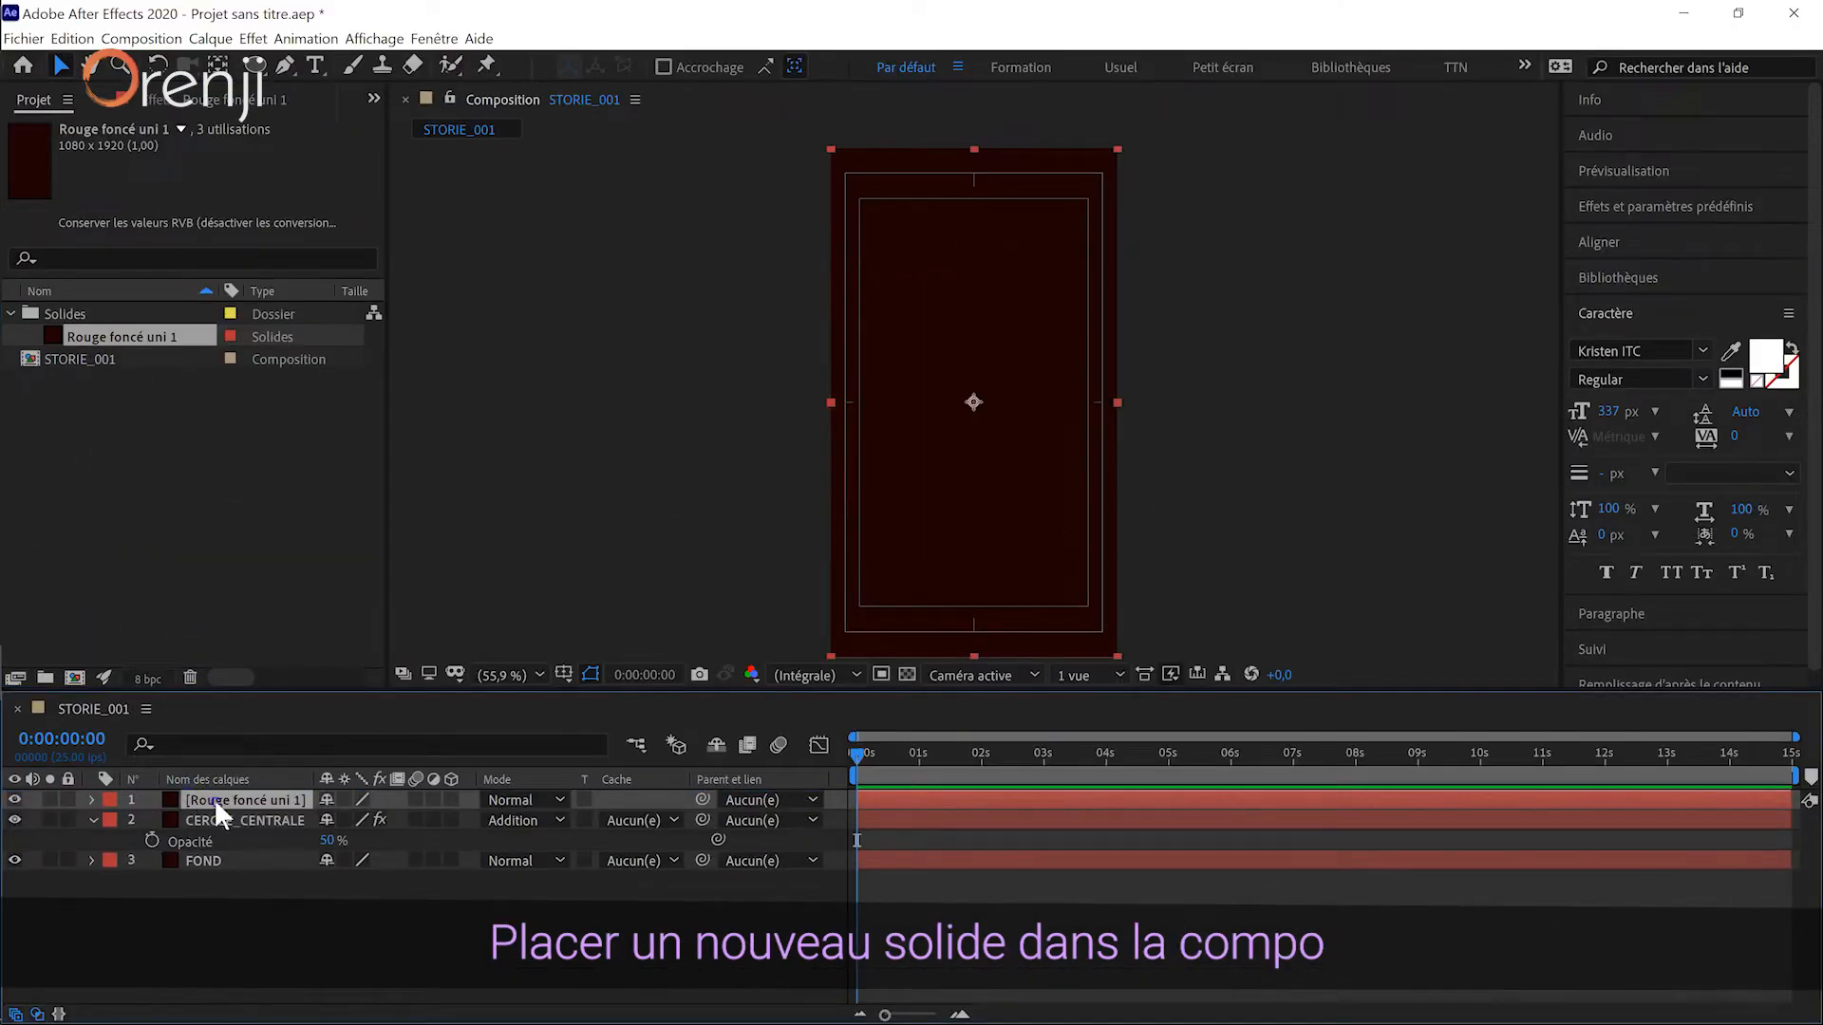
key("Return")
type("BULLES")
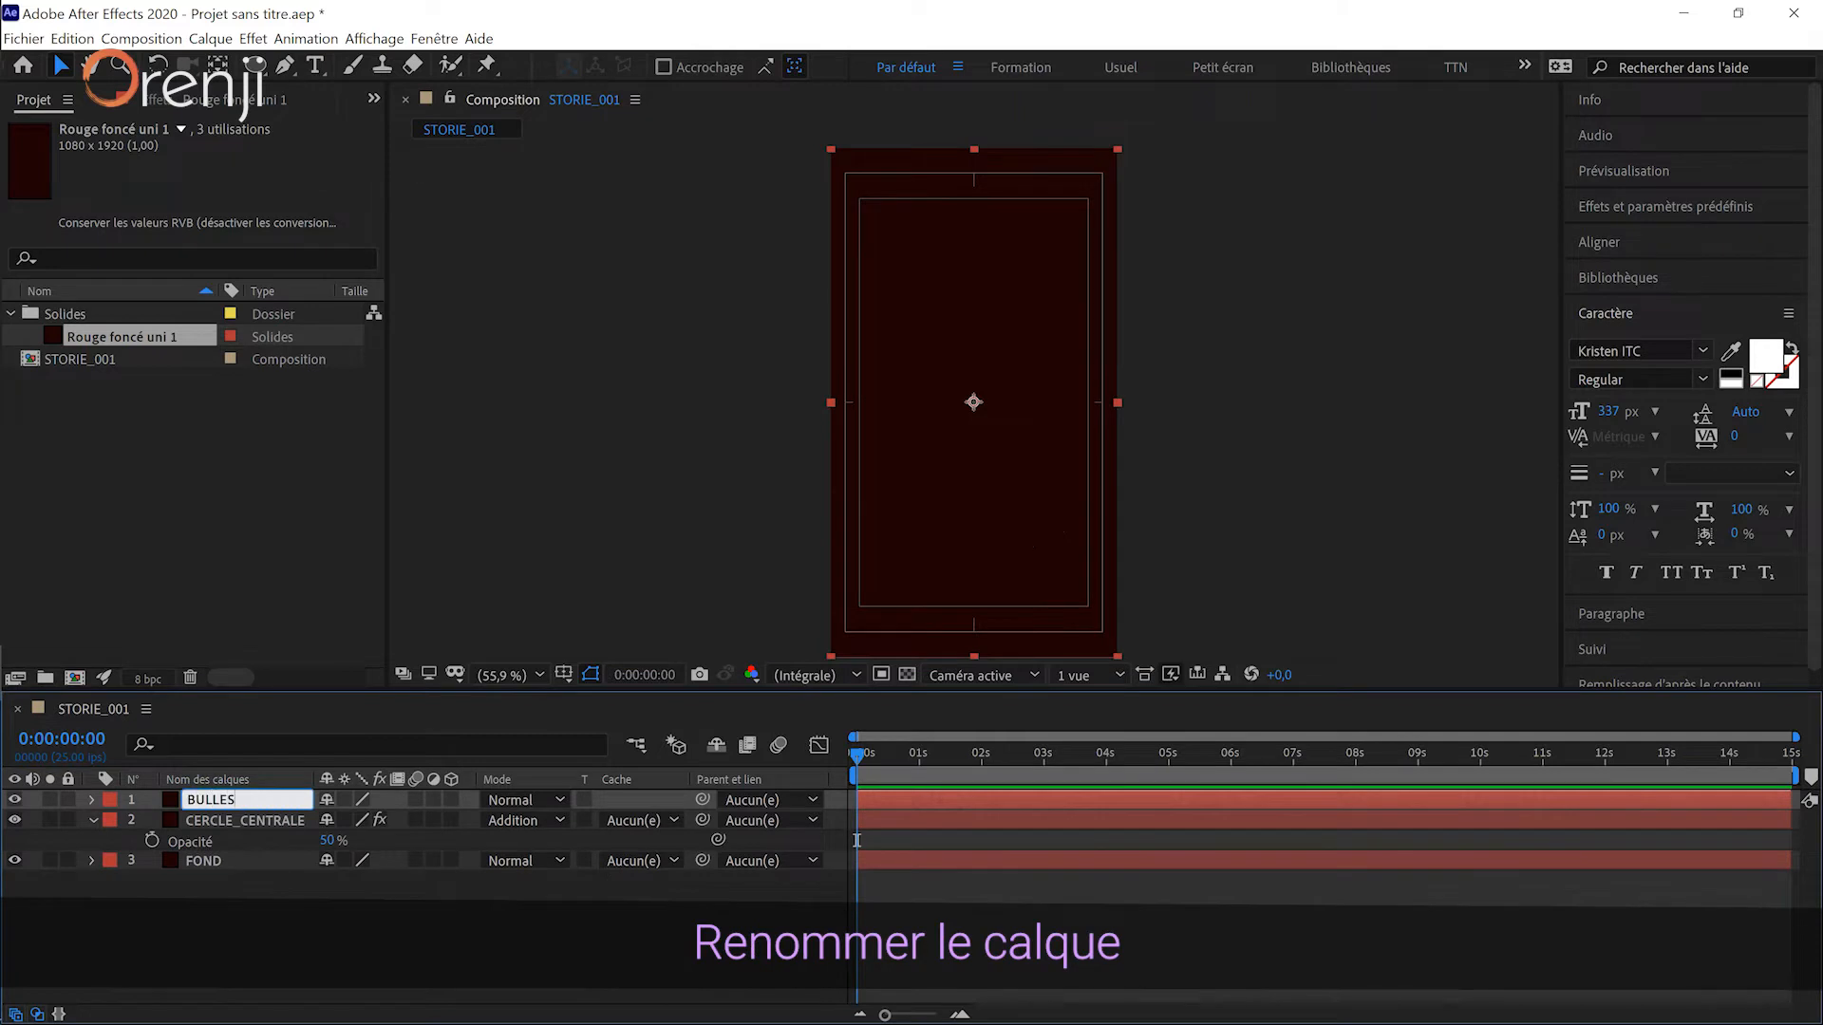
key("Return")
left_click(110, 799)
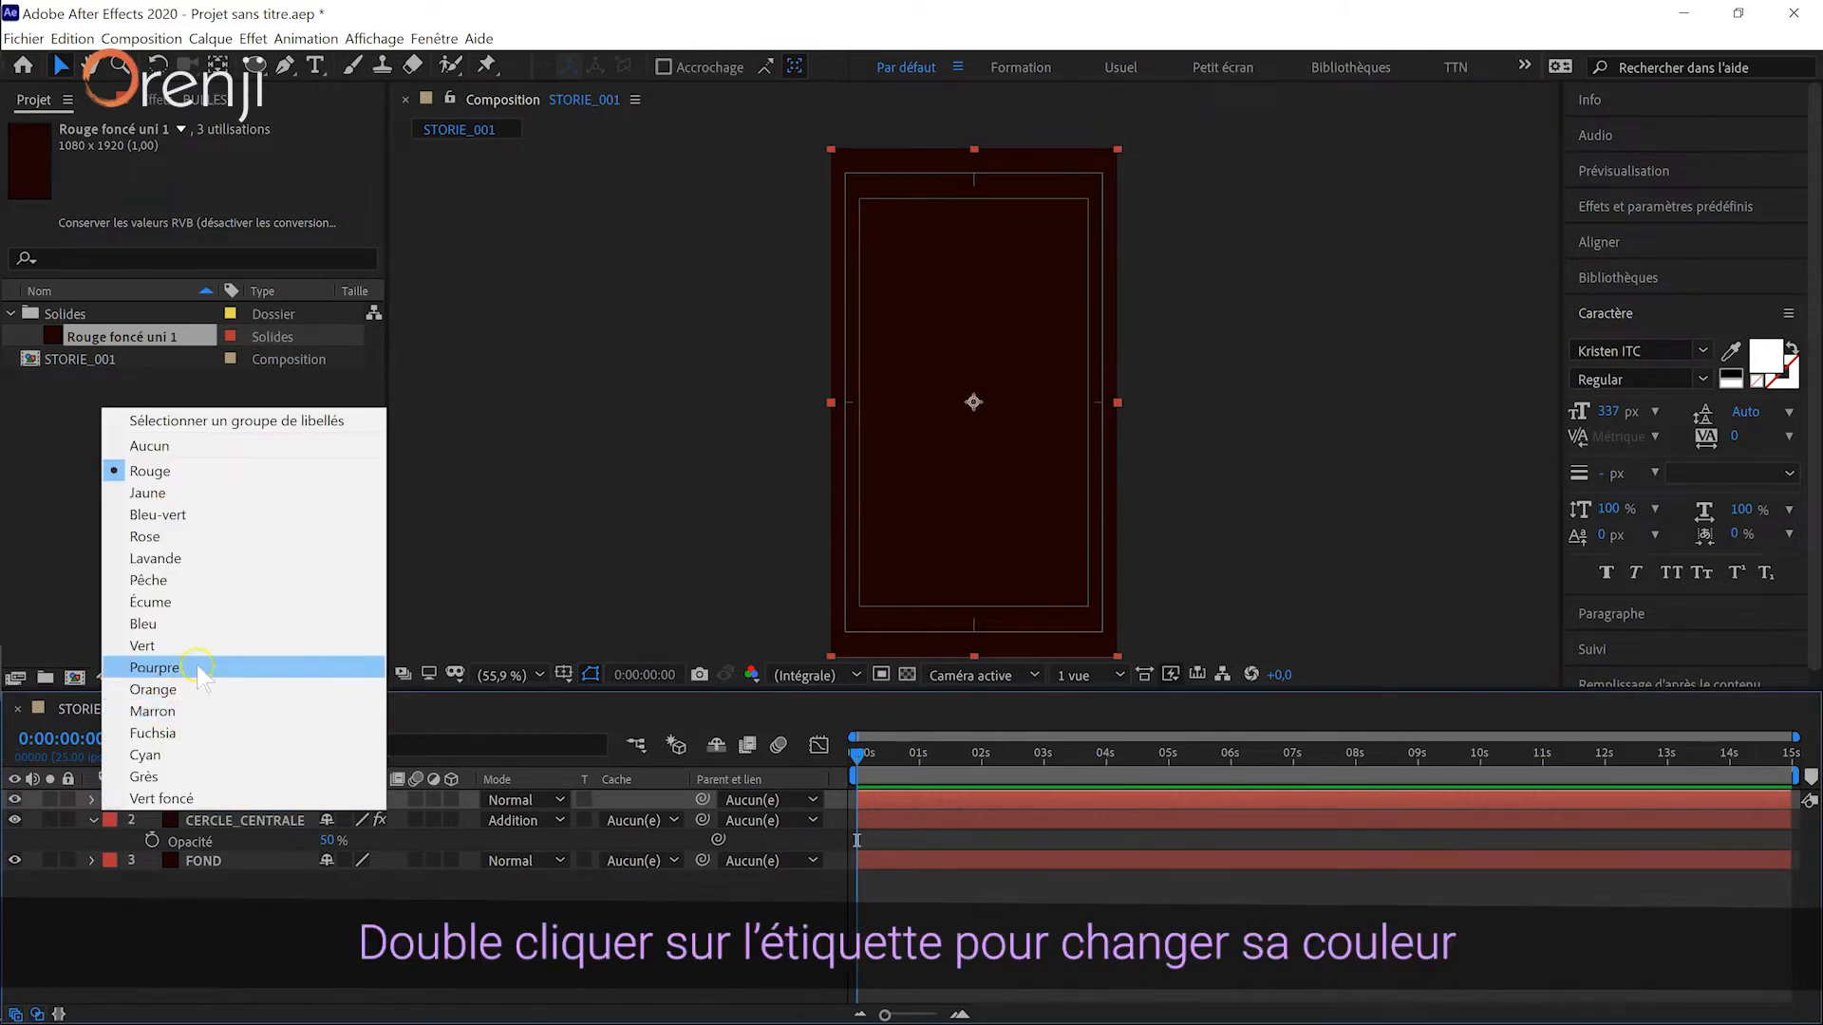
left_click(199, 624)
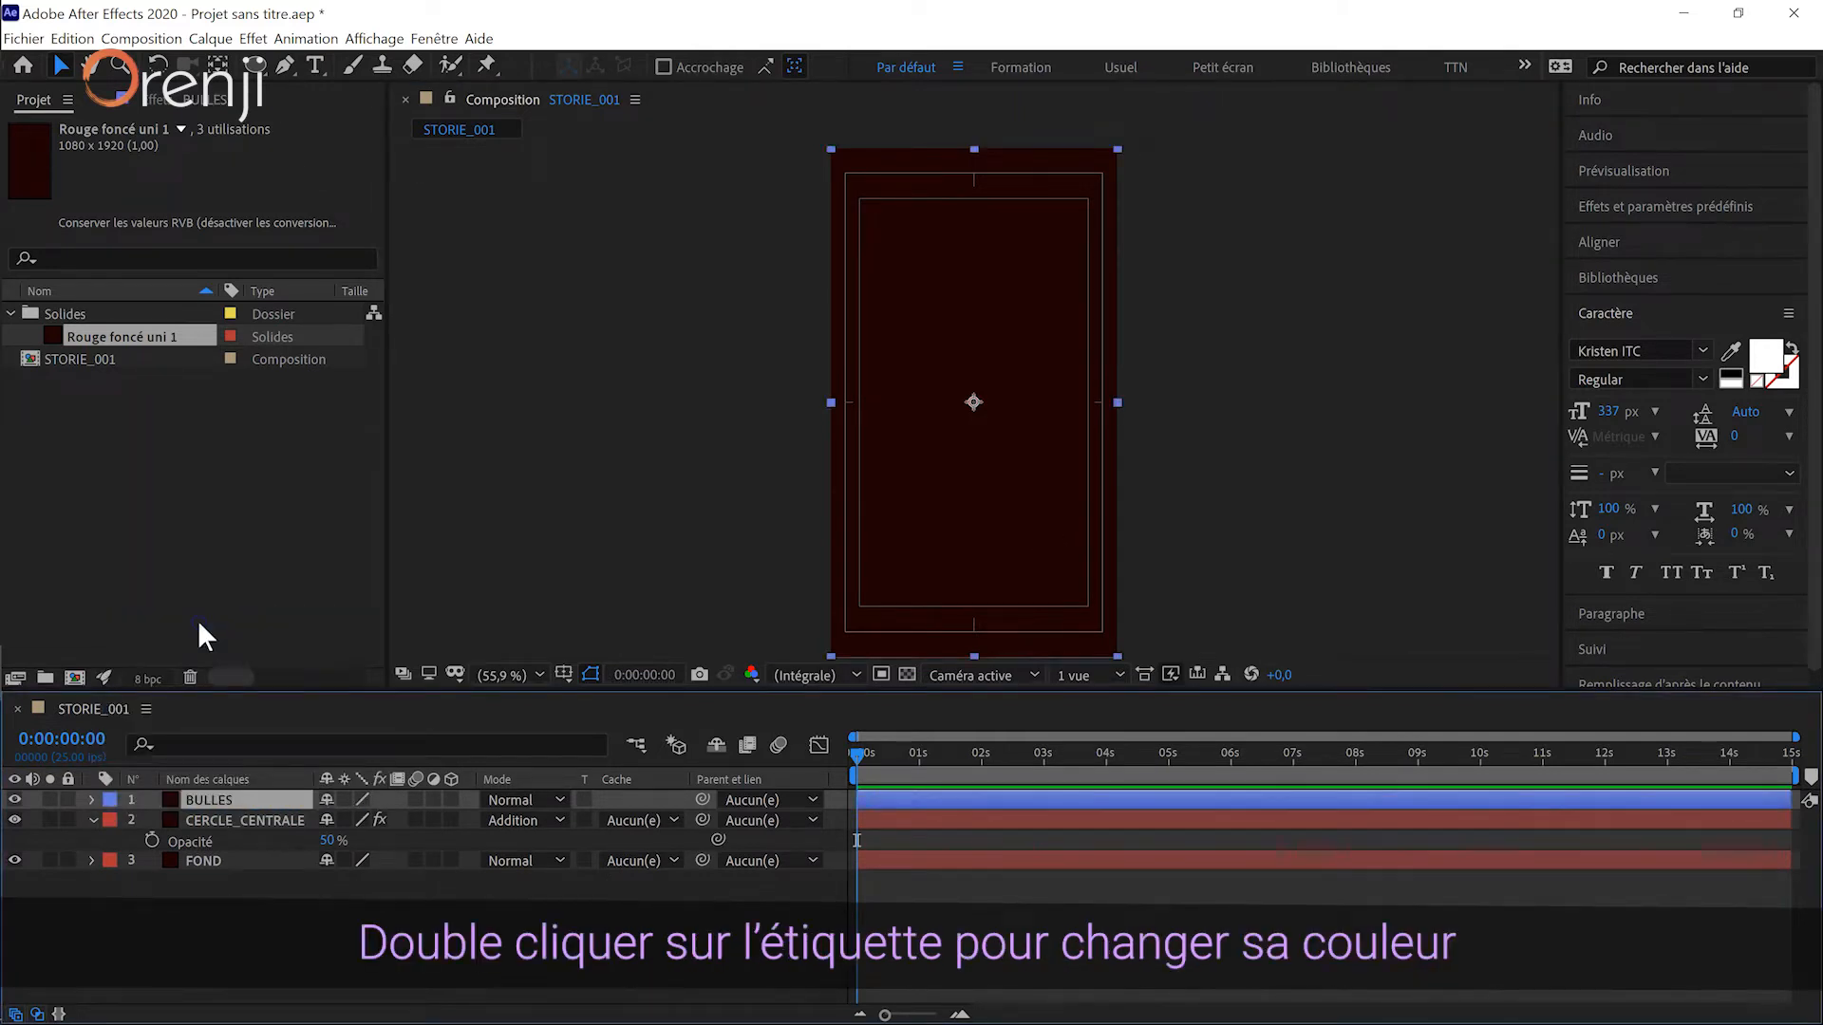
- Draw a small circular Ellipse mask on BULLES from the composition's centre, well inside the large circle
left_click(254, 67)
left_click_drag(974, 403, 1056, 321)
key("v")
- Apply the Remplir effect to the BULLES layer and set its colour to pink F788B2
left_click(252, 38)
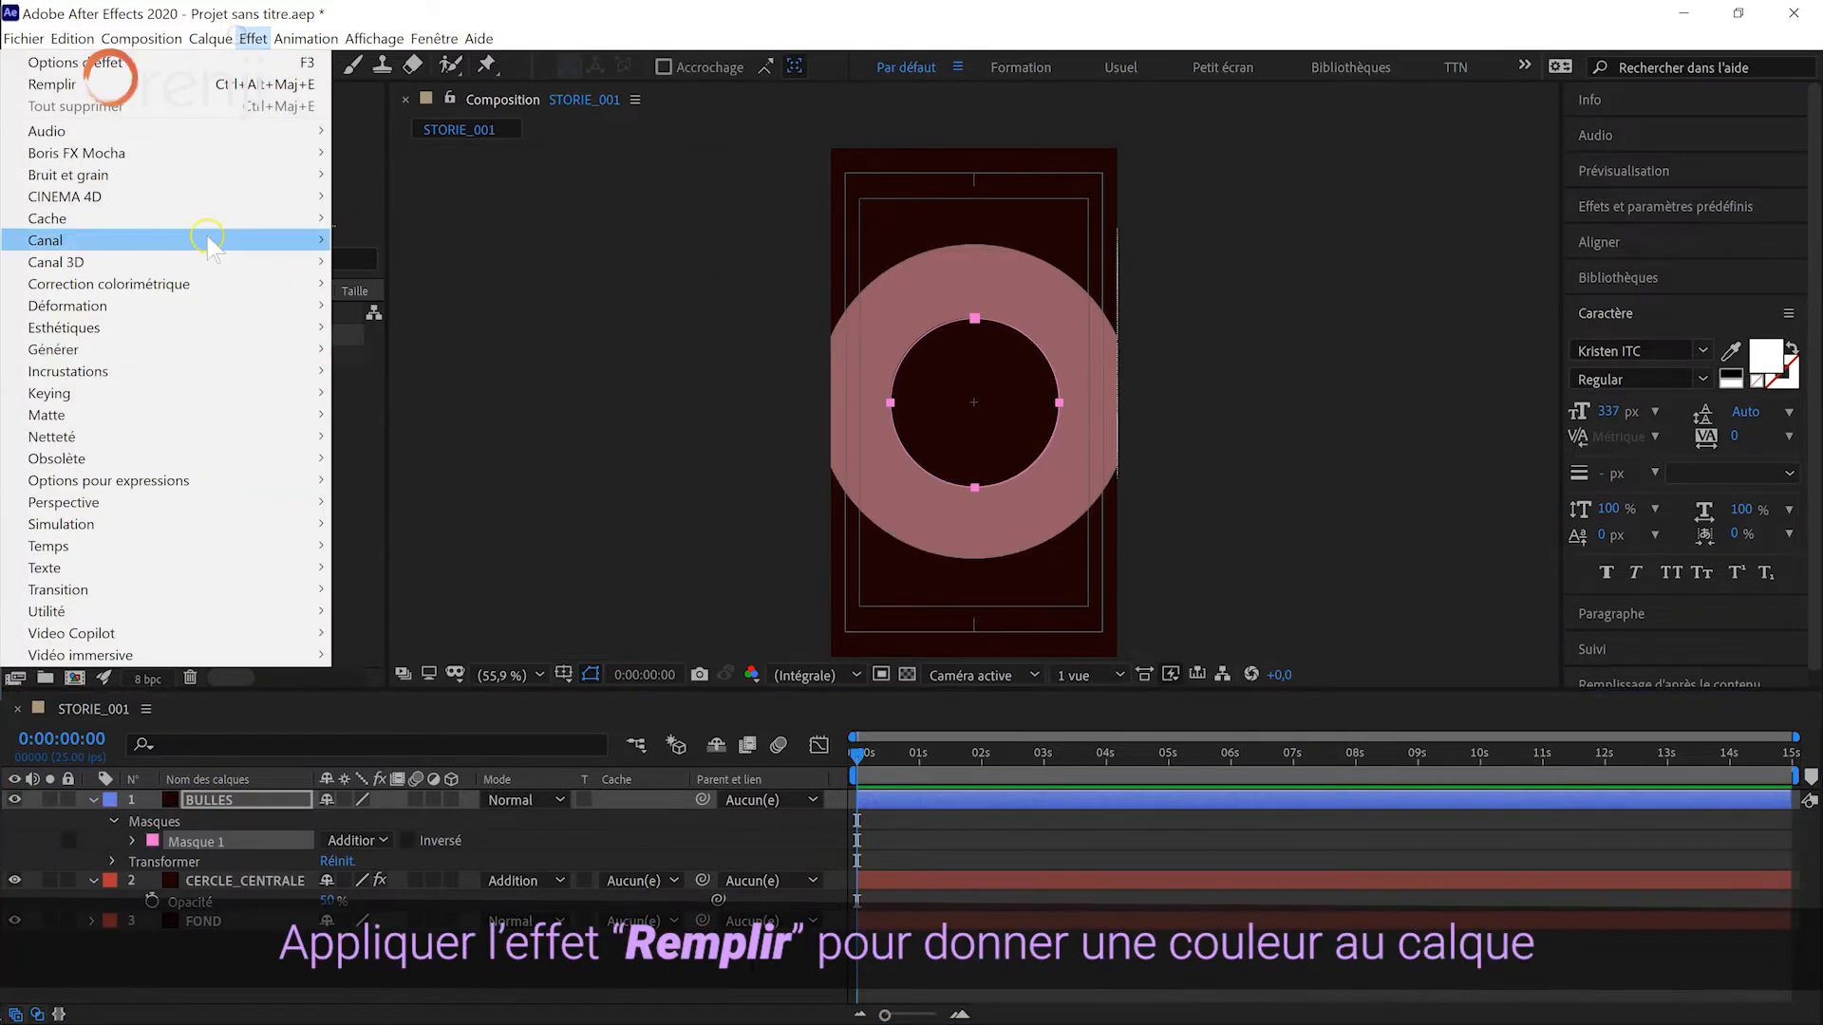
mouse_move(197, 351)
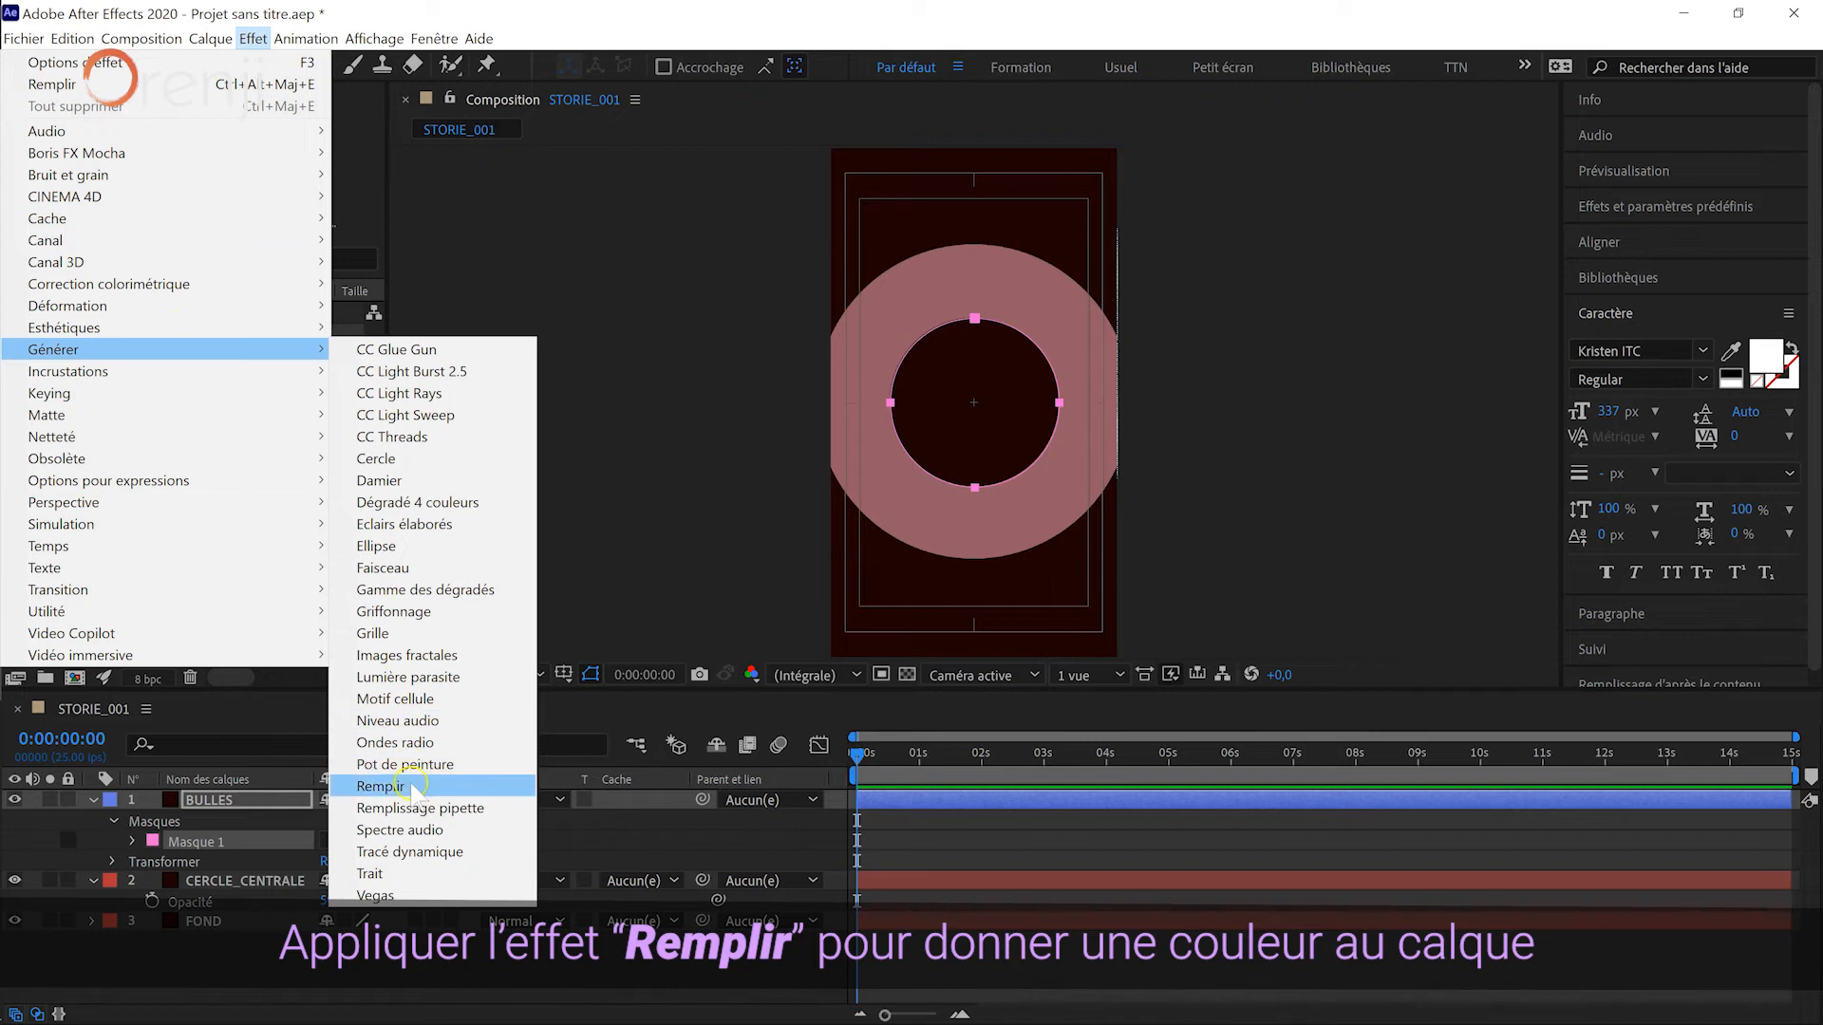
left_click(415, 786)
left_click(230, 208)
left_click_drag(323, 61, 150, 62)
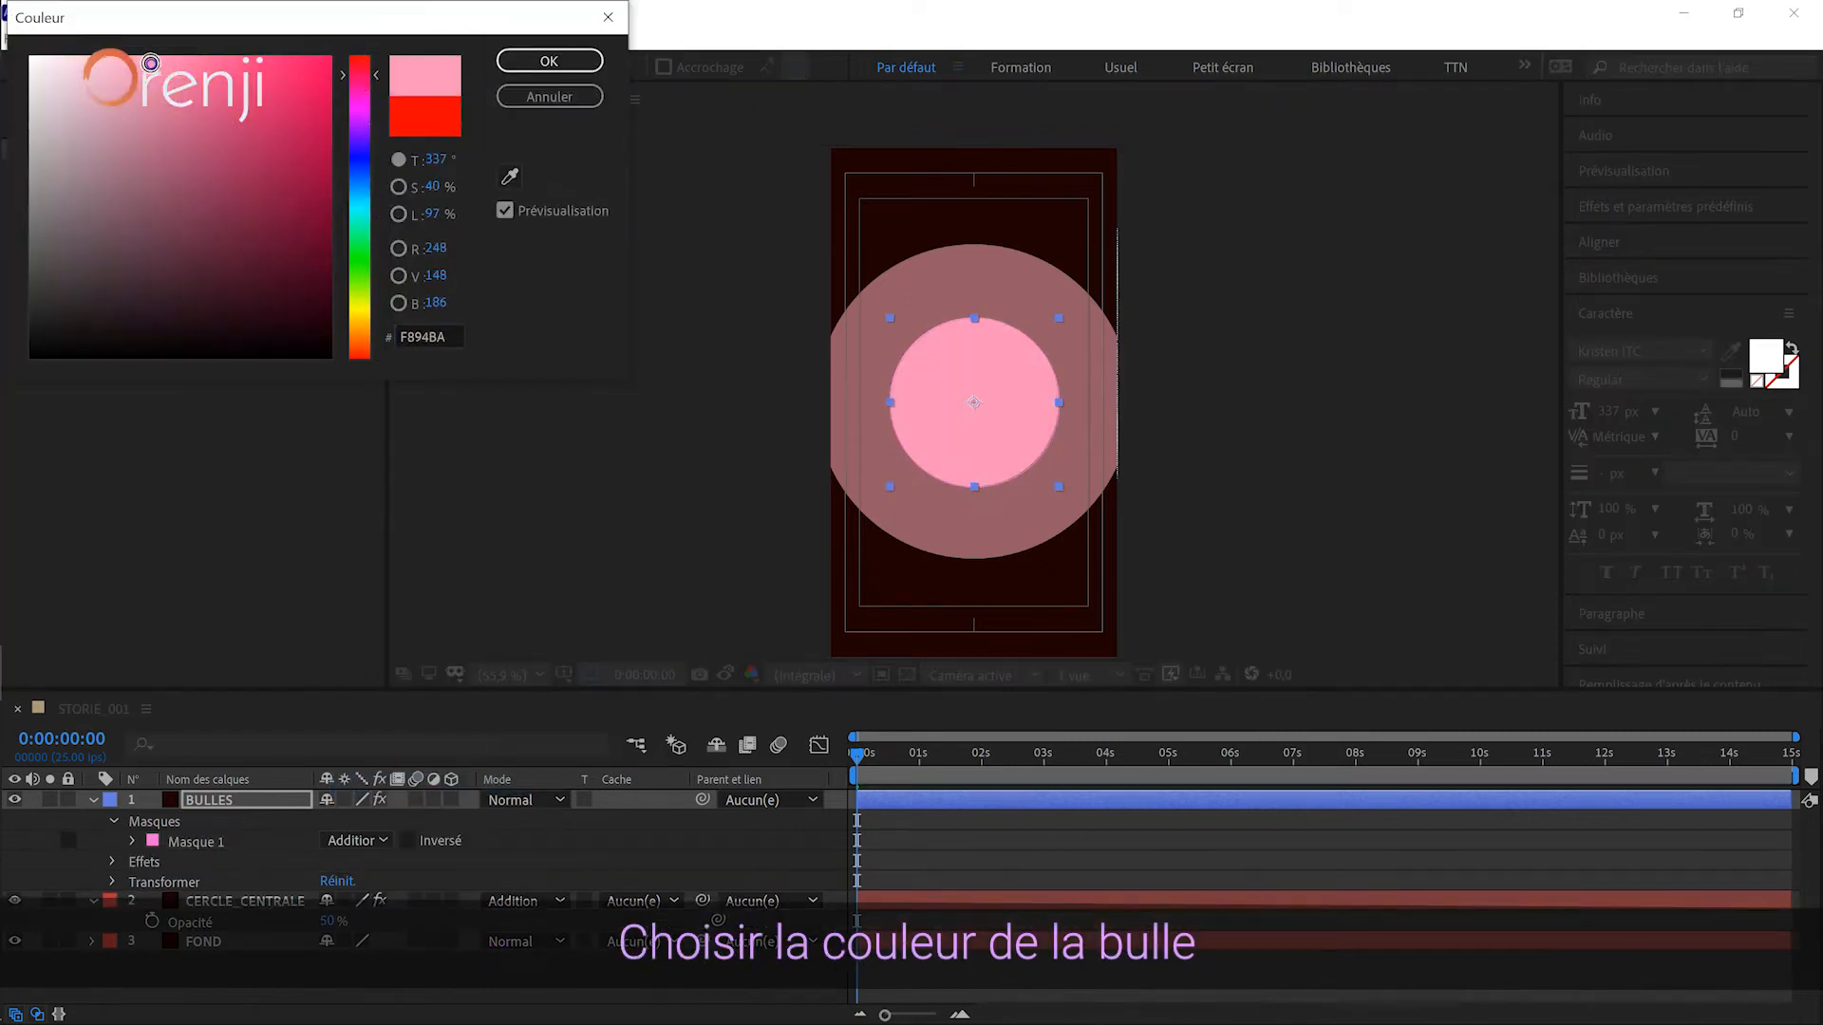
left_click(549, 63)
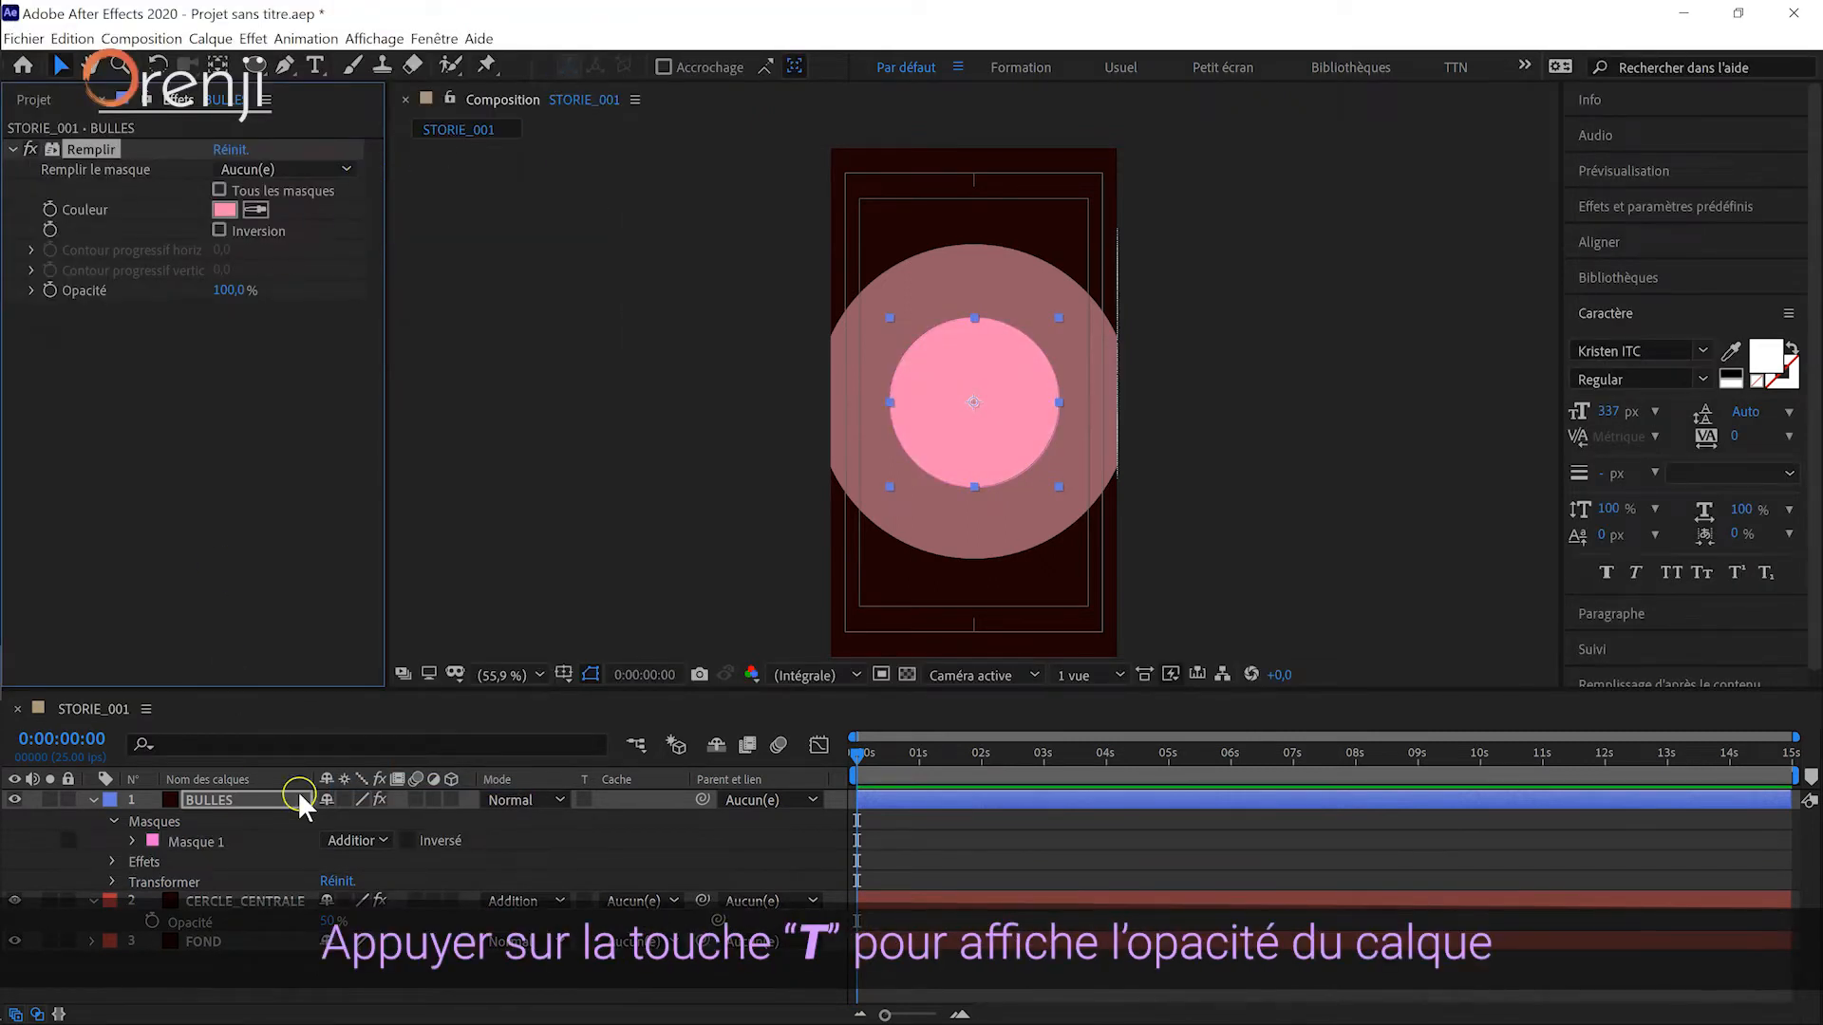
- Reveal the opacity of the BULLES layer and set it to 20 %
left_click(249, 803)
key("t")
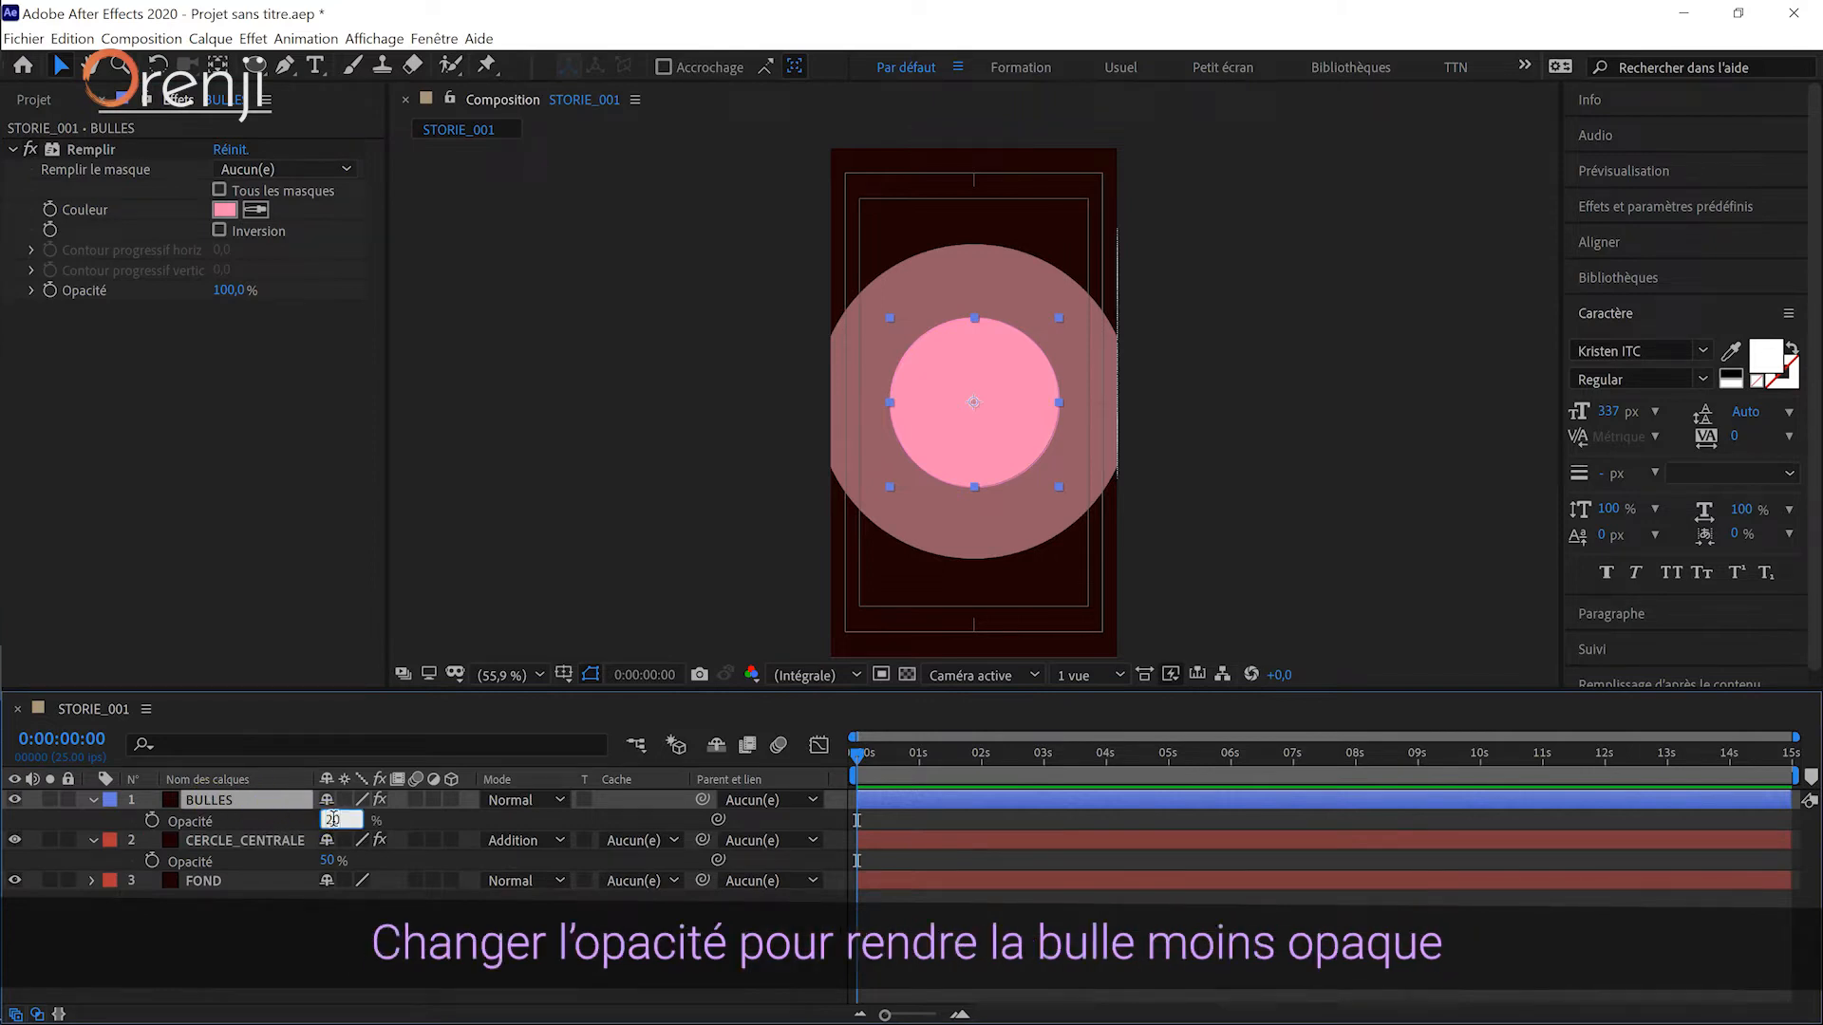
key("Return")
- Change the BULLES fill to a more saturated pink and move the bubble onto the composition's top-right corner
left_click(224, 210)
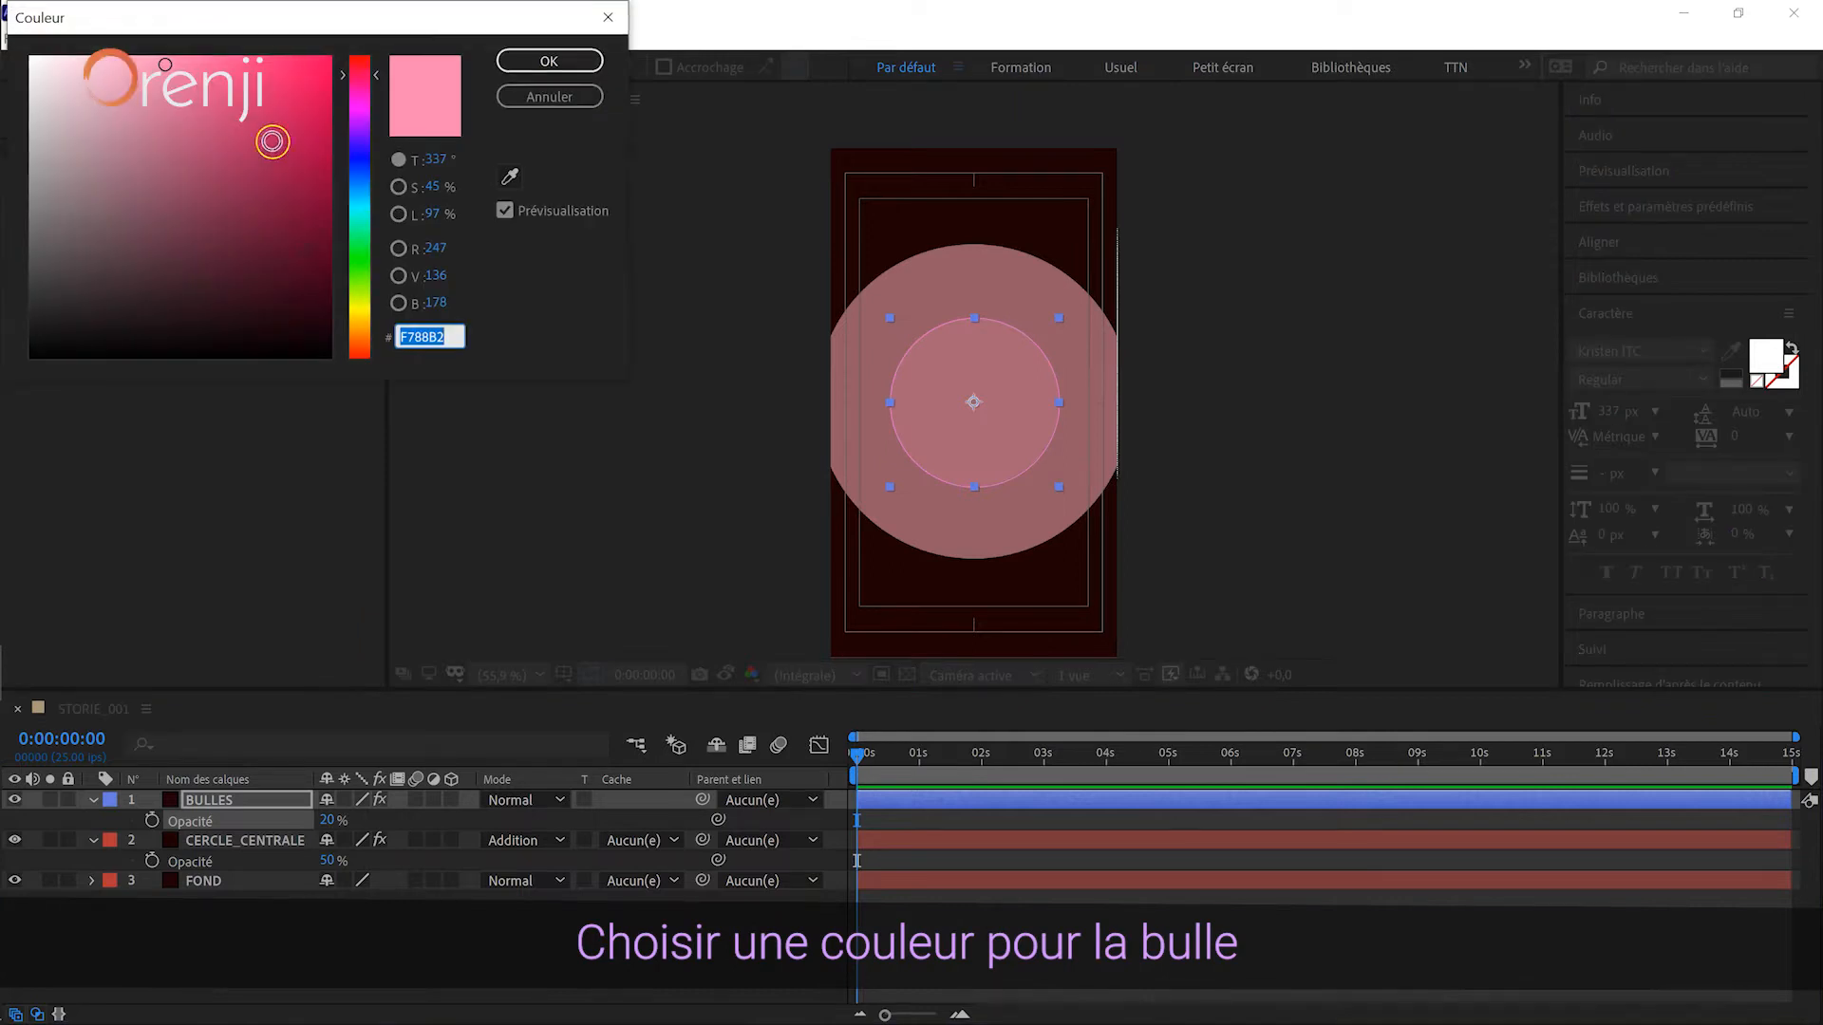
left_click_drag(228, 72, 283, 72)
left_click(520, 61)
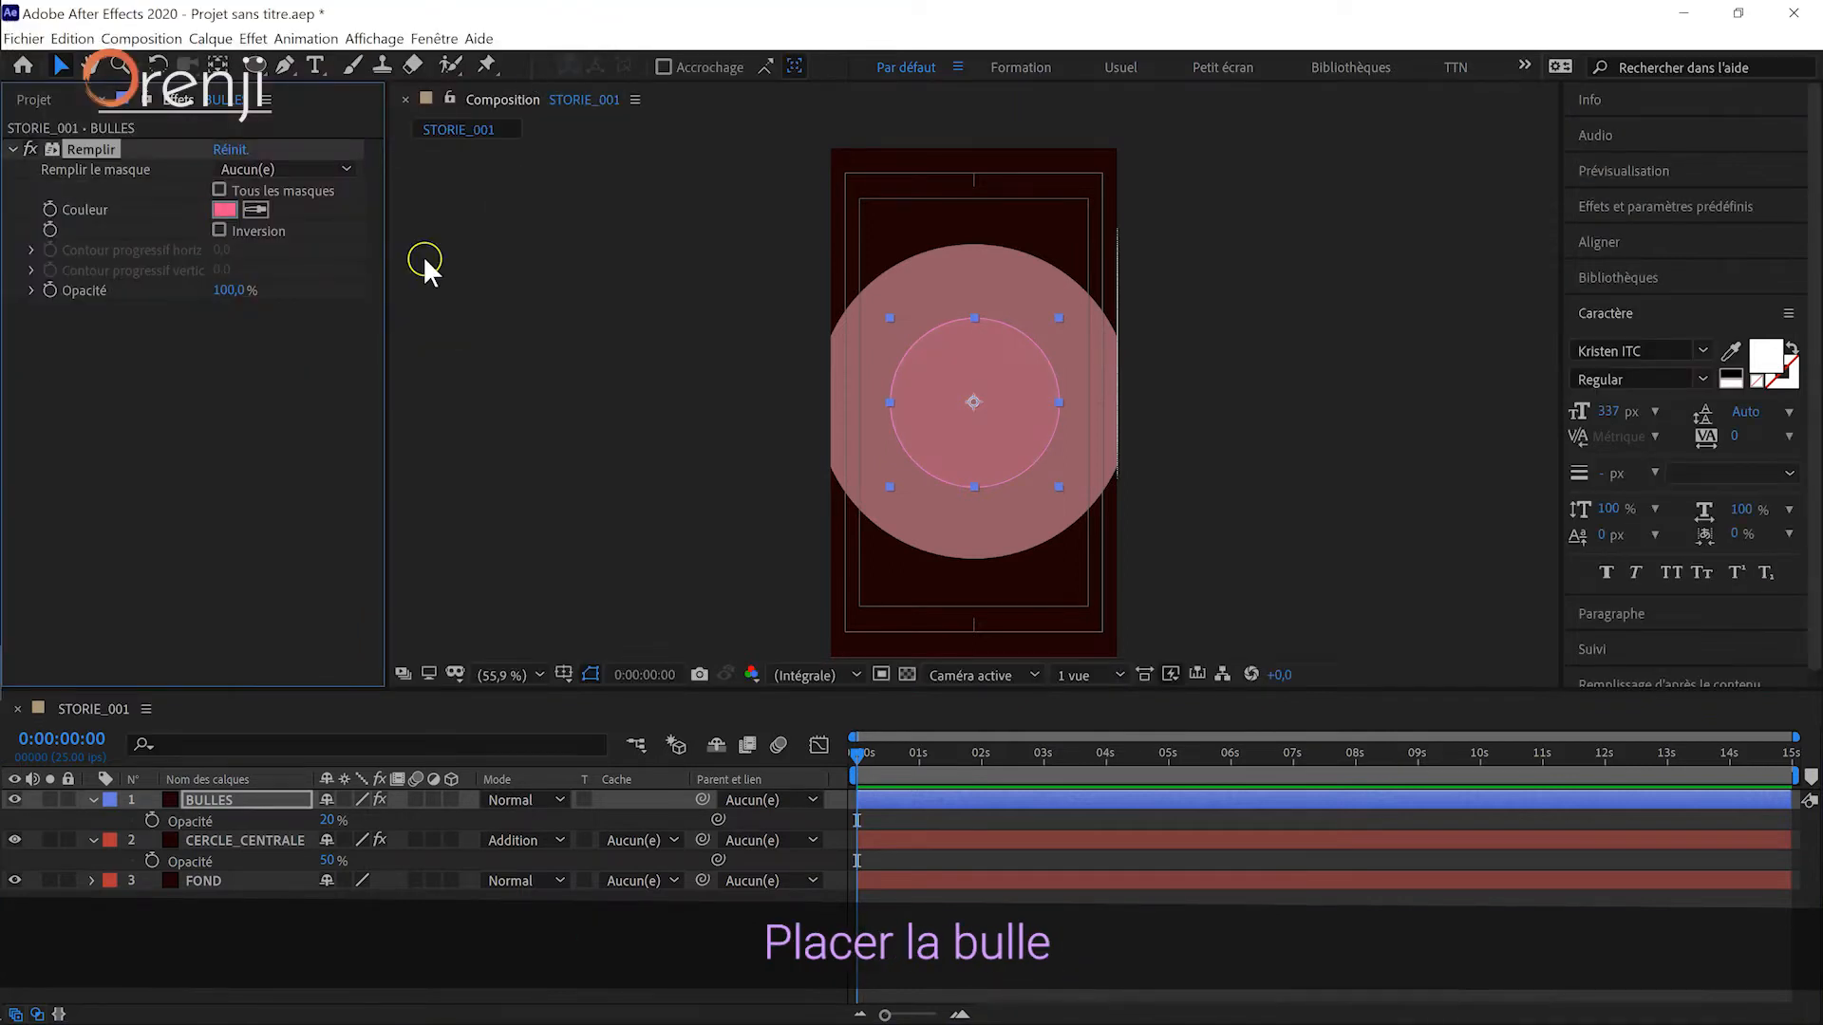
left_click_drag(962, 401, 1100, 149)
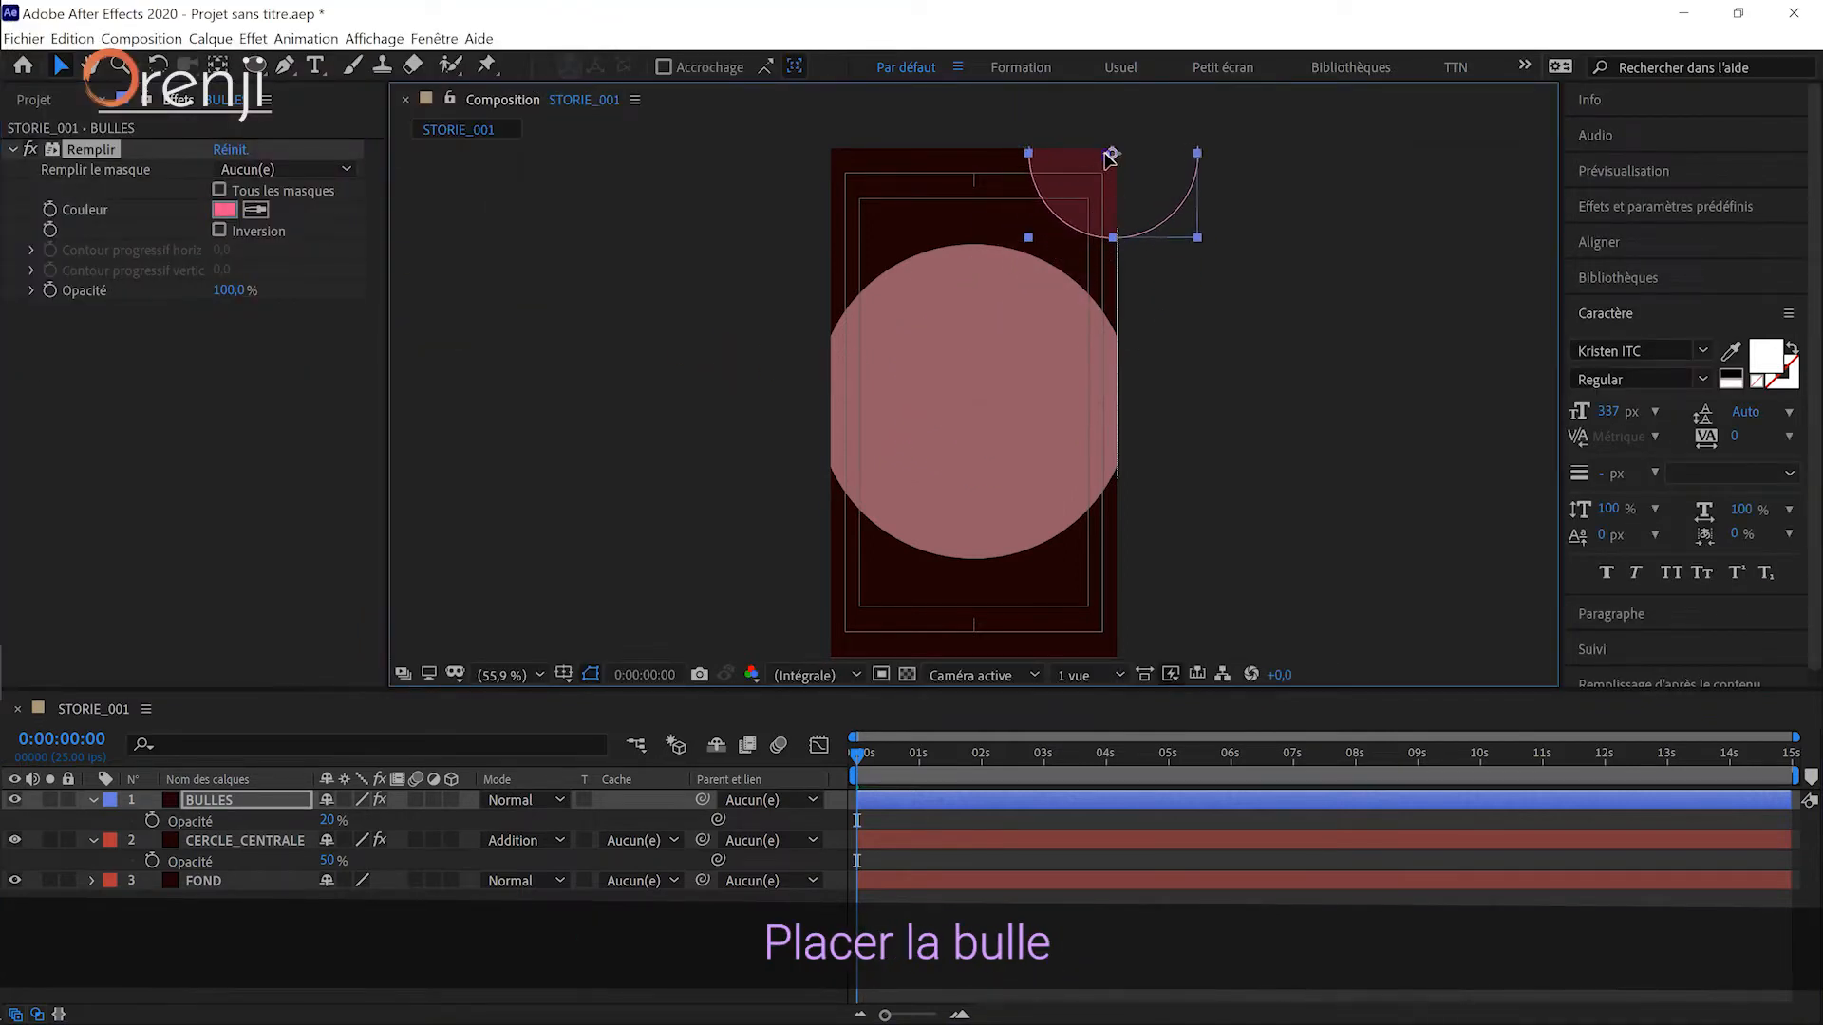
- Set the blending mode of the BULLES layer to Addition and duplicate the layer
left_click(513, 800)
left_click(593, 416)
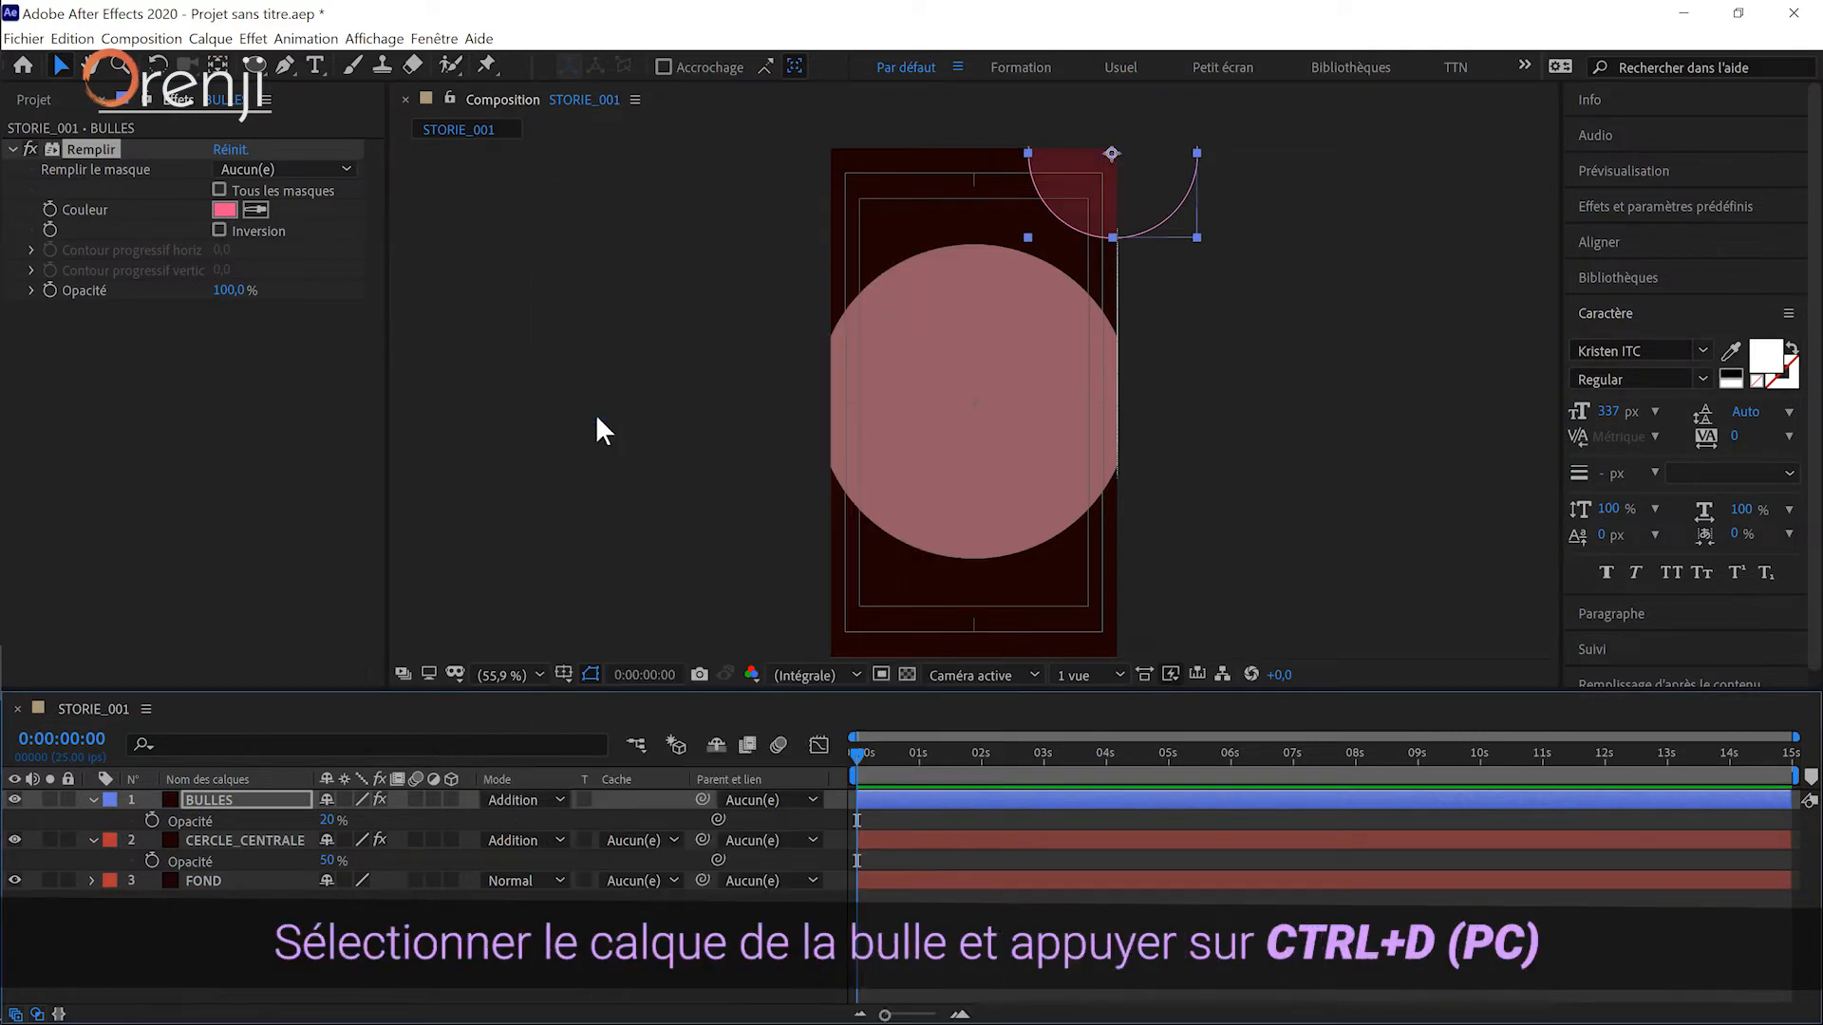
left_click(244, 802)
key("ctrl+d")
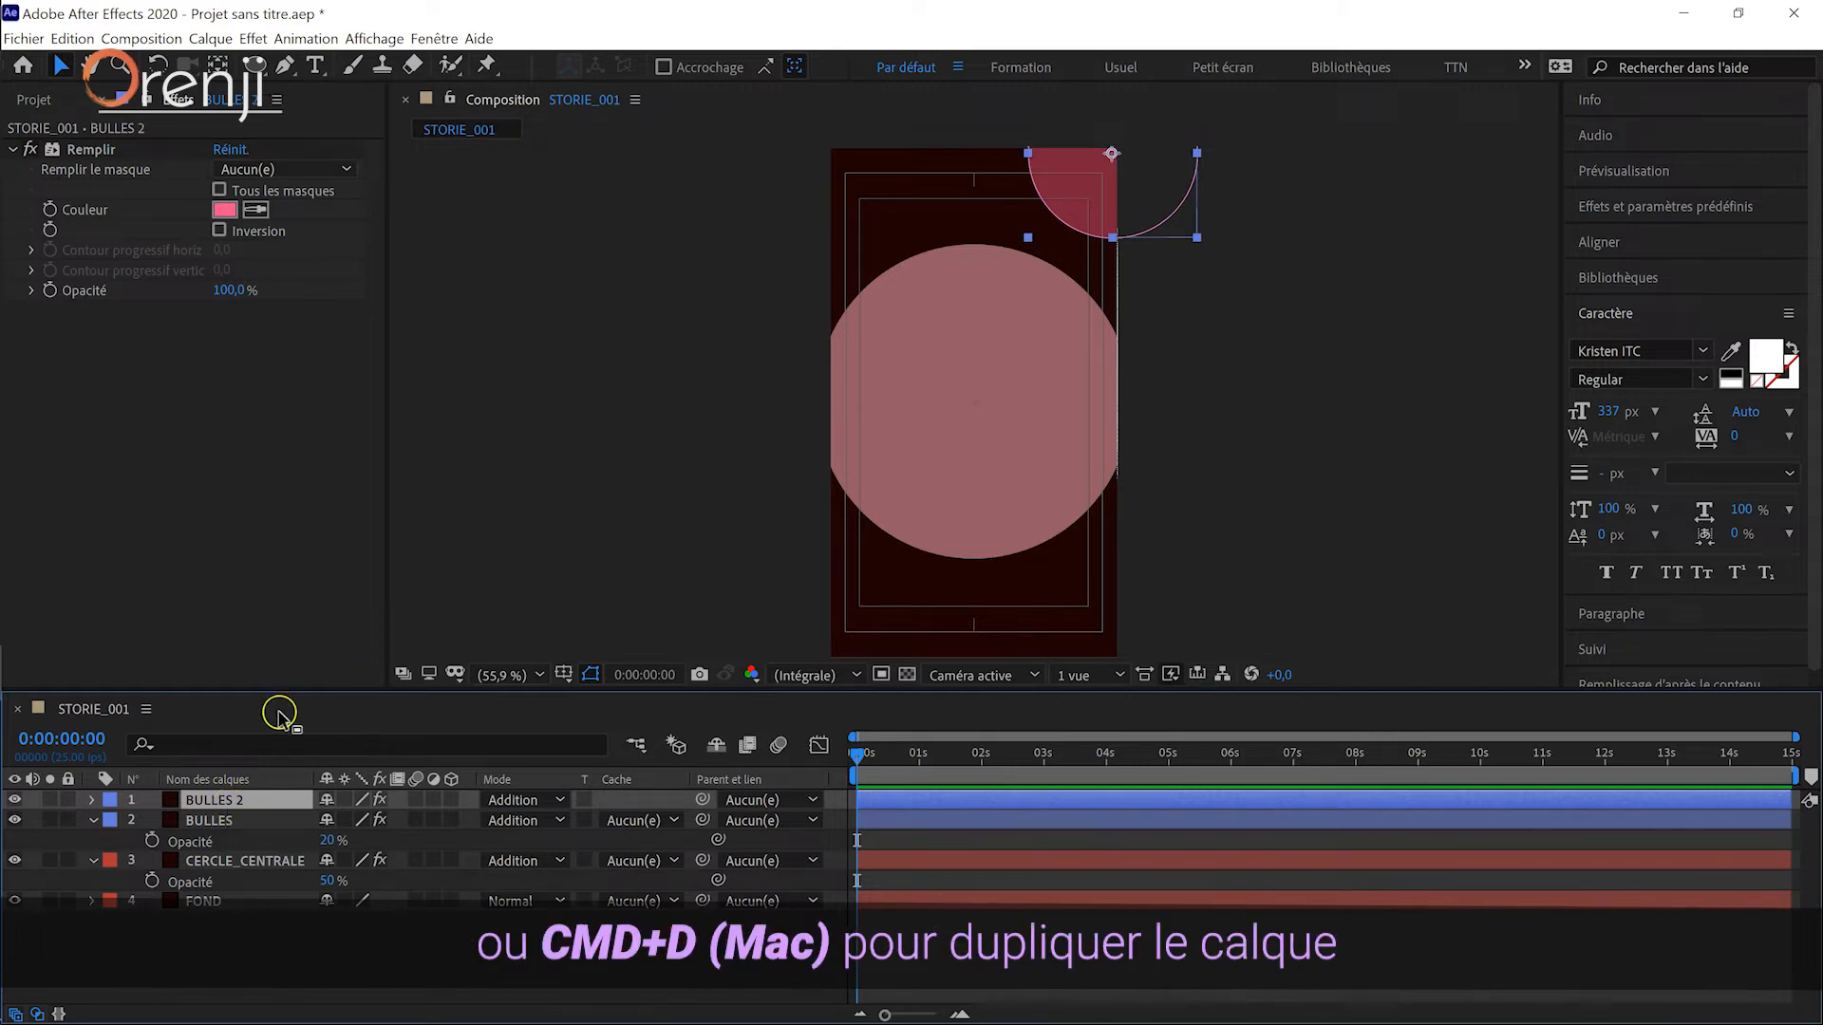
- Move the BULLES 2 copy leftwards along the composition's top edge and scale it down to 44 %
left_click_drag(1115, 168, 1052, 171)
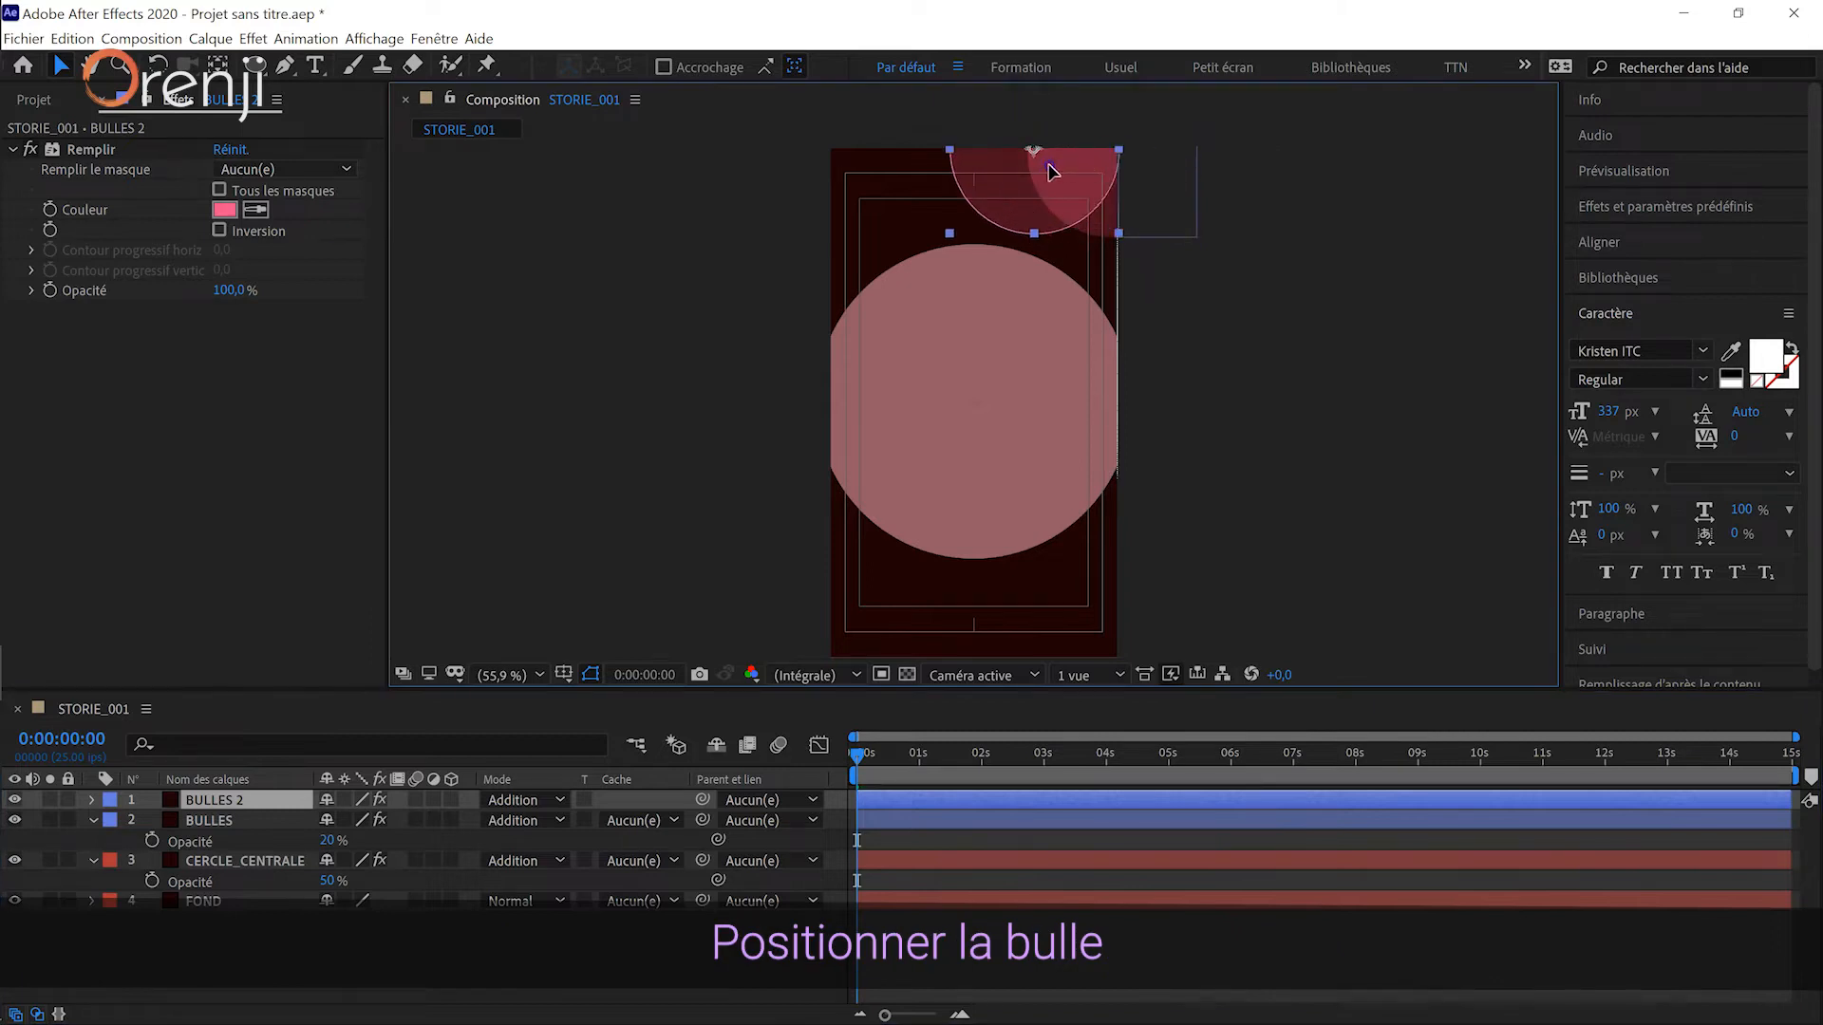
left_click(287, 792)
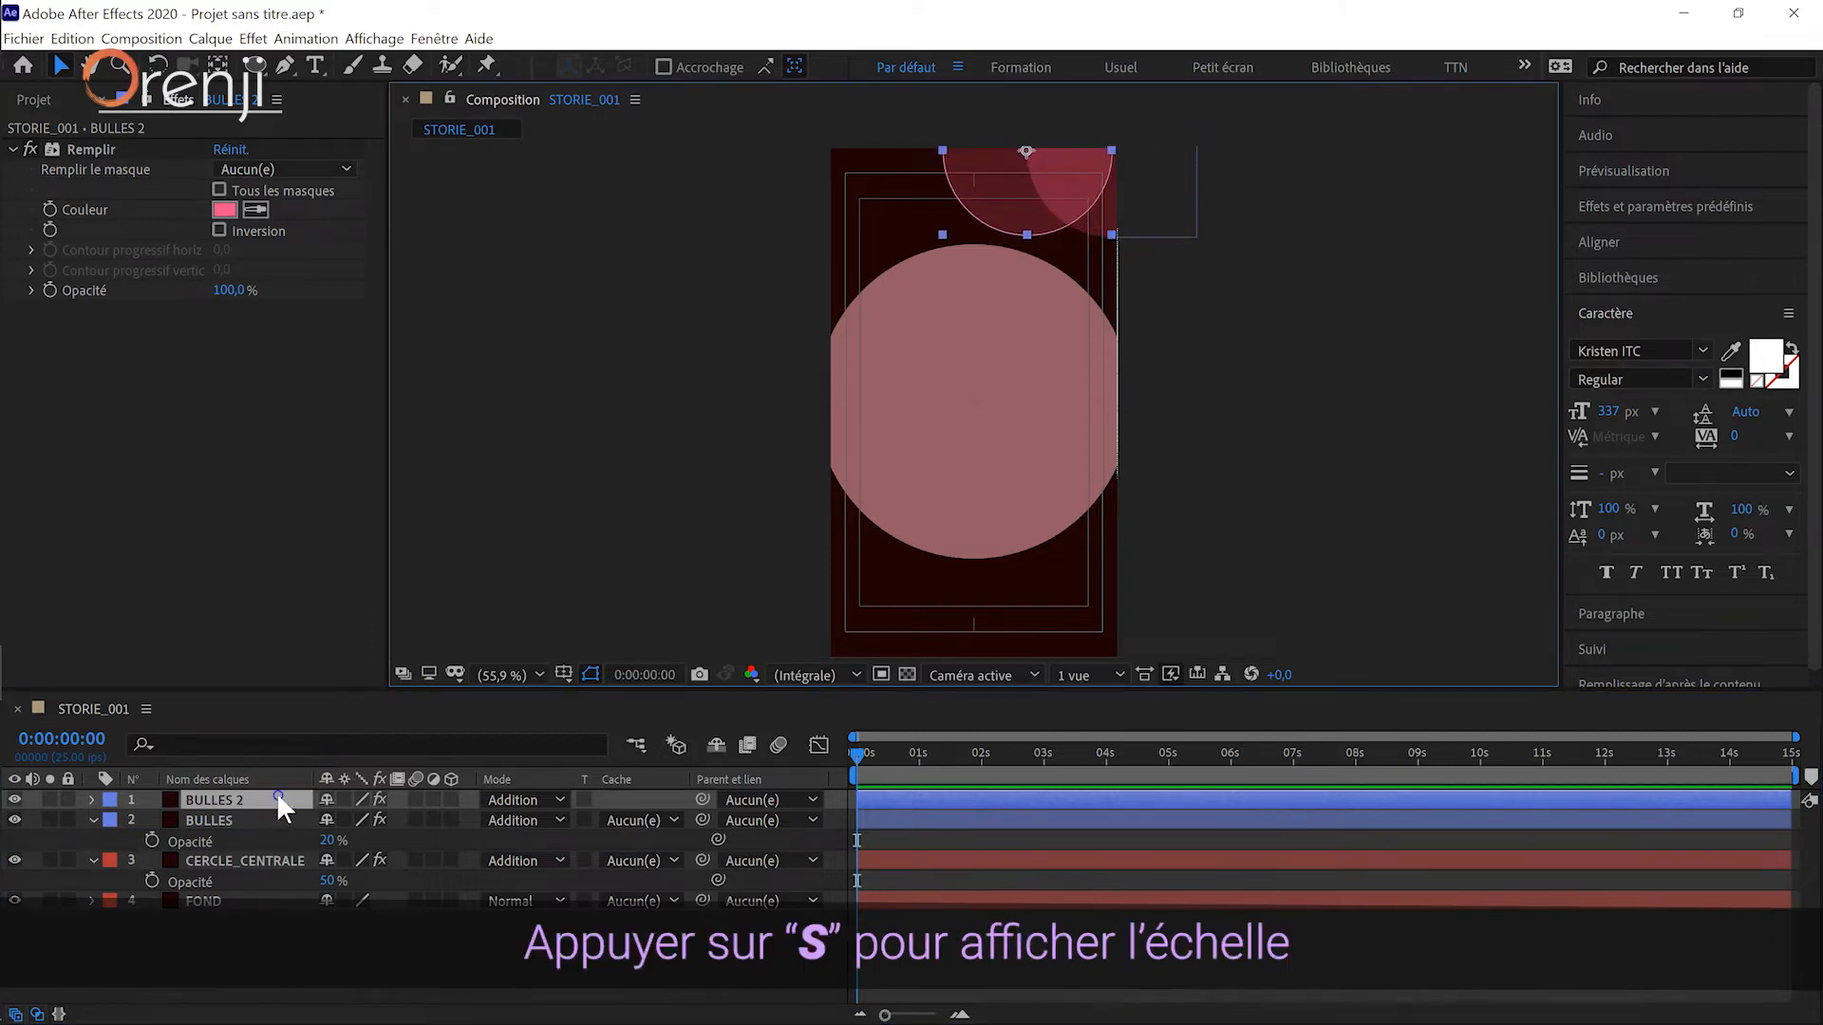
key("s")
left_click(368, 822)
left_click_drag(352, 820, 277, 805)
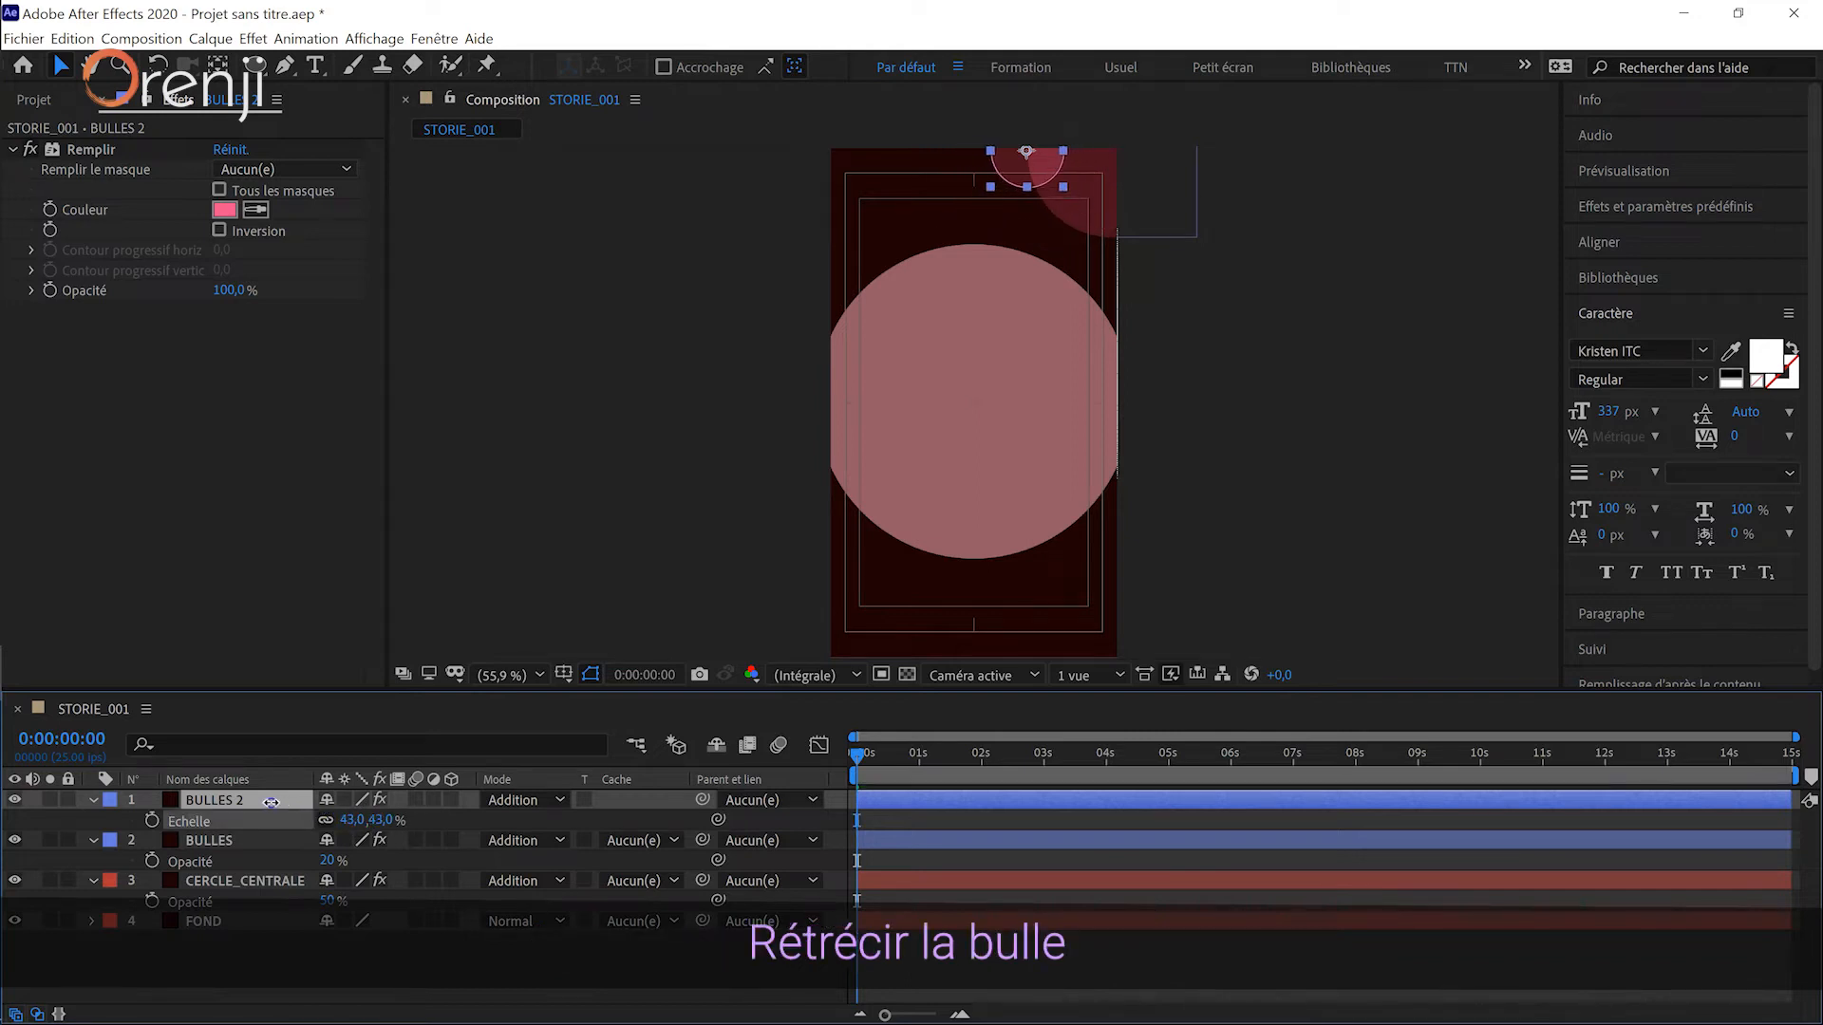
left_click_drag(1044, 163, 1038, 167)
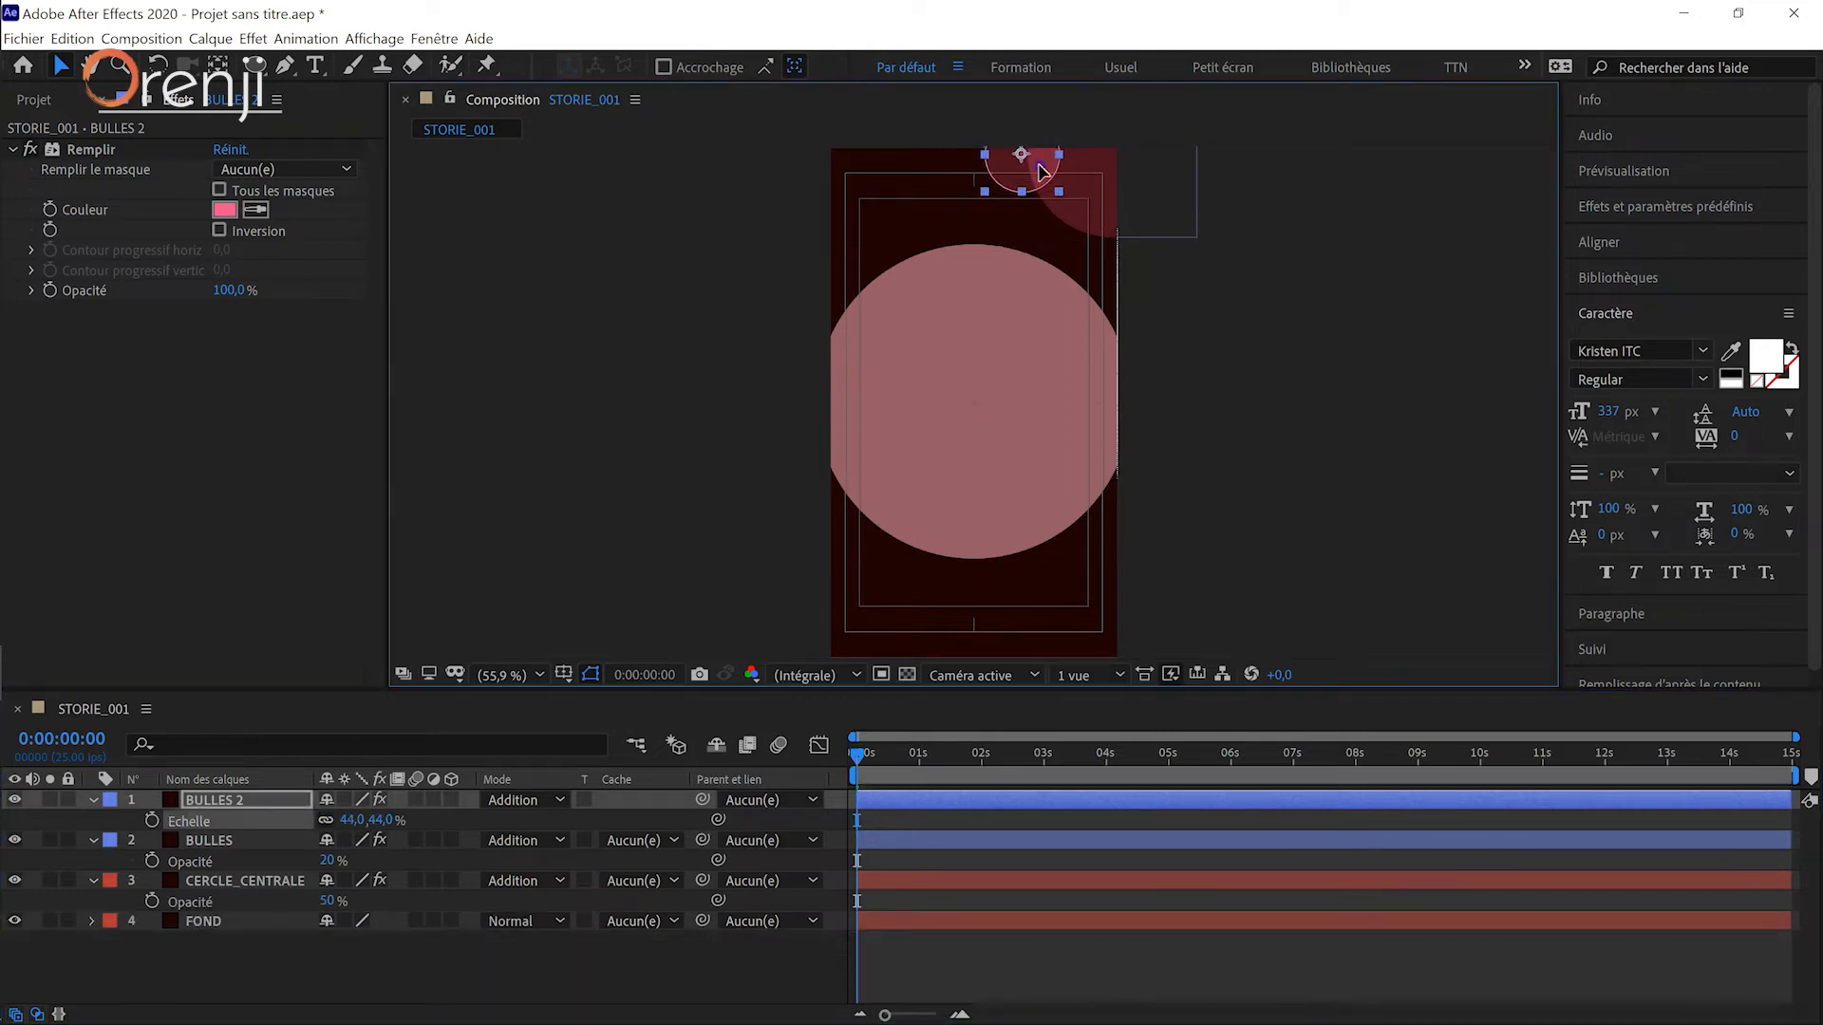
- Enable motion blur on all four layers of the composition
left_click(415, 800)
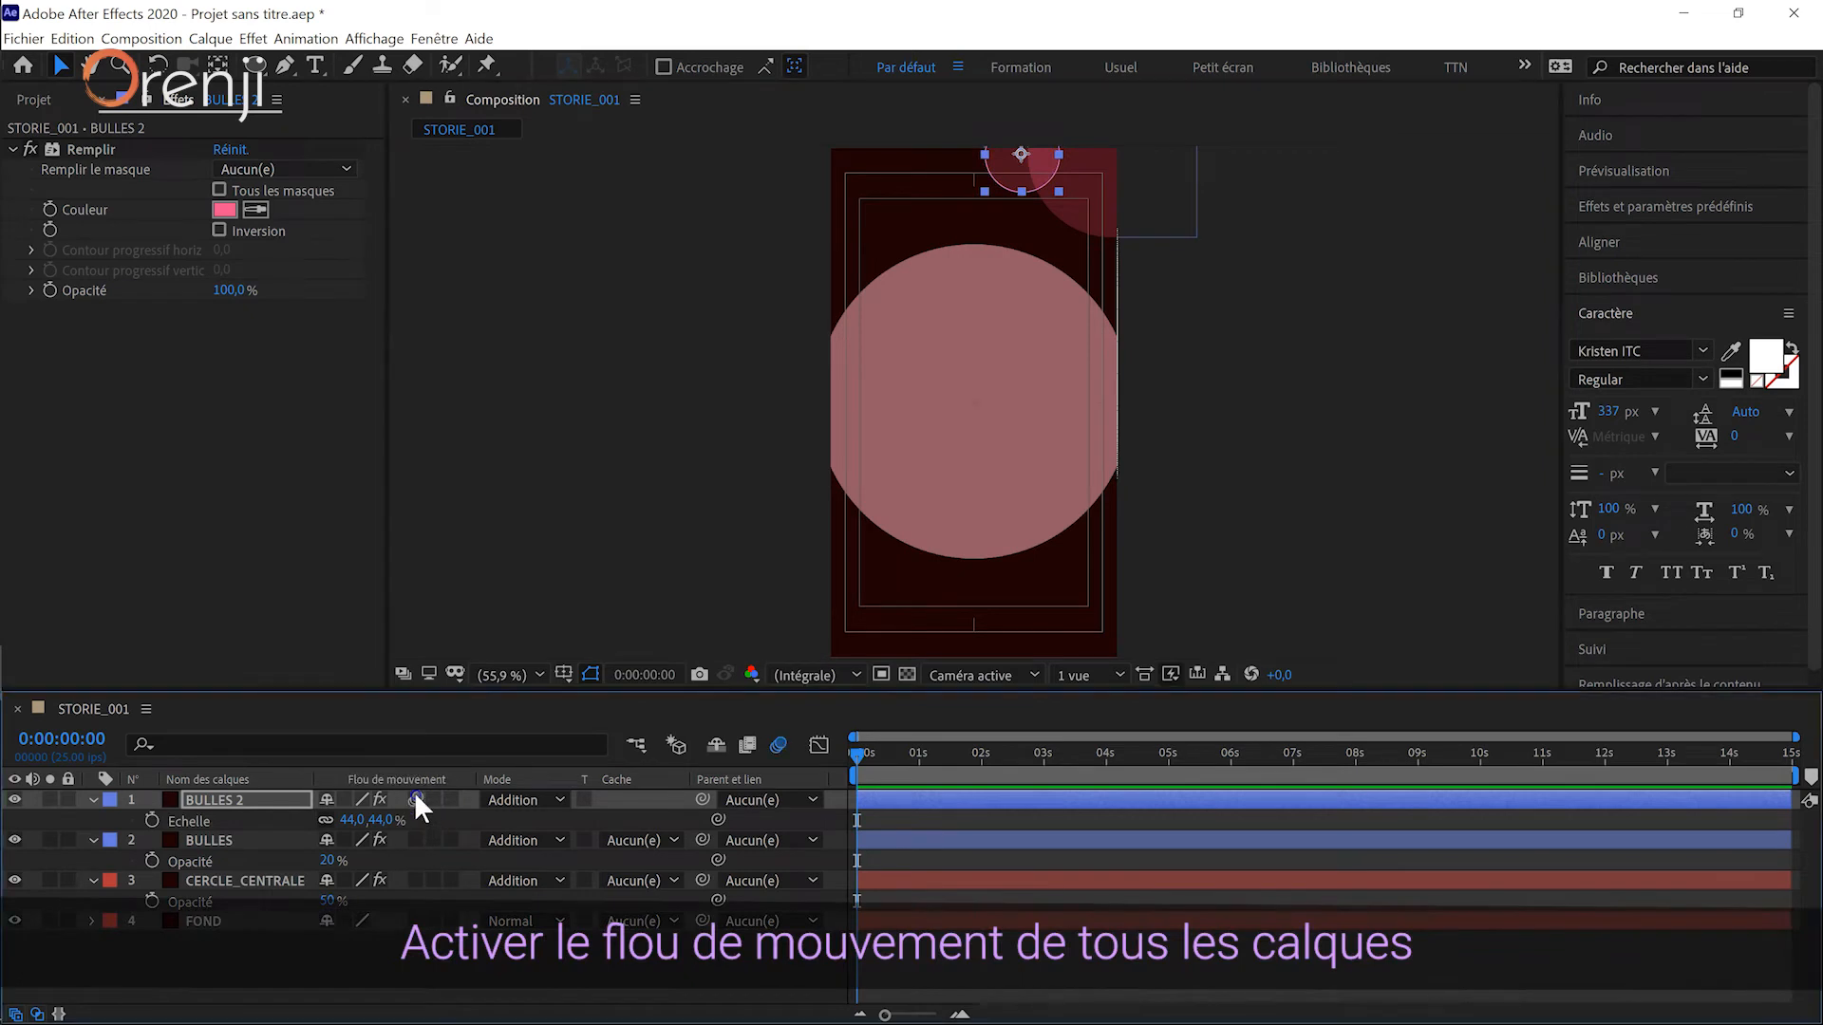
left_click_drag(412, 879, 415, 920)
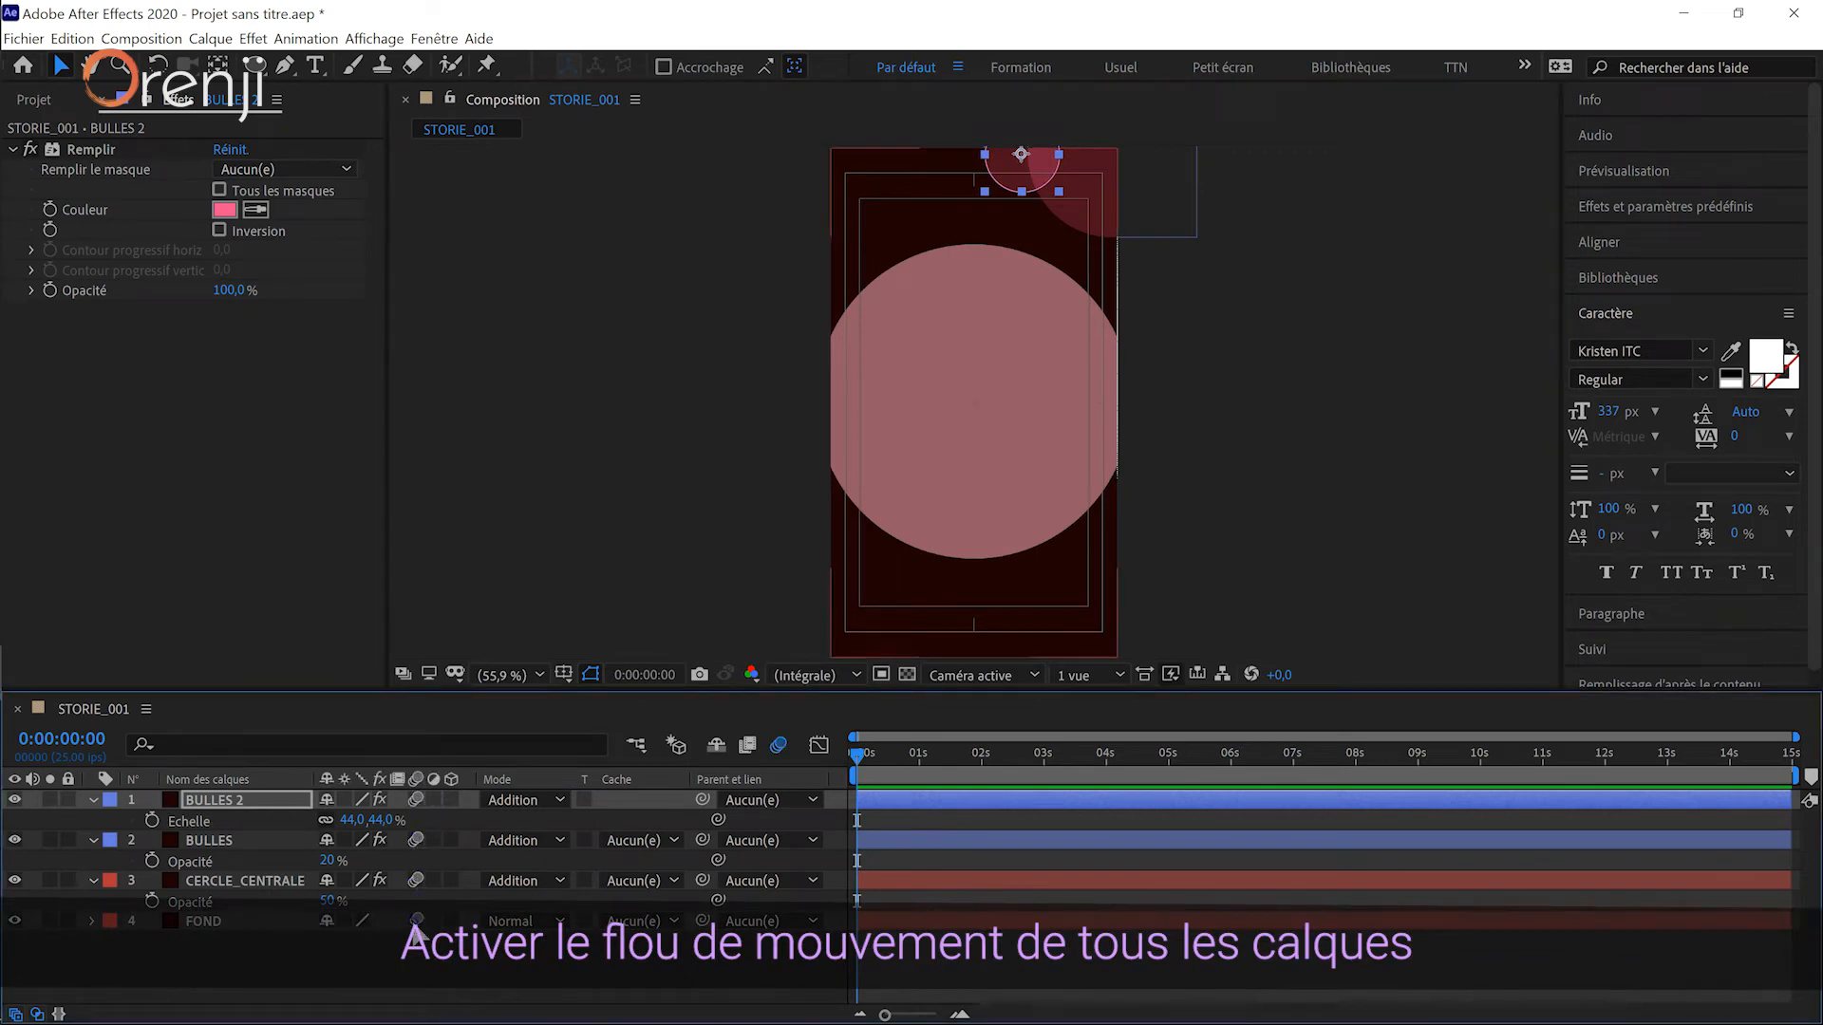
- Duplicate BULLES and BULLES 2 together and place both copies at the top of the layer stack
left_click(228, 794)
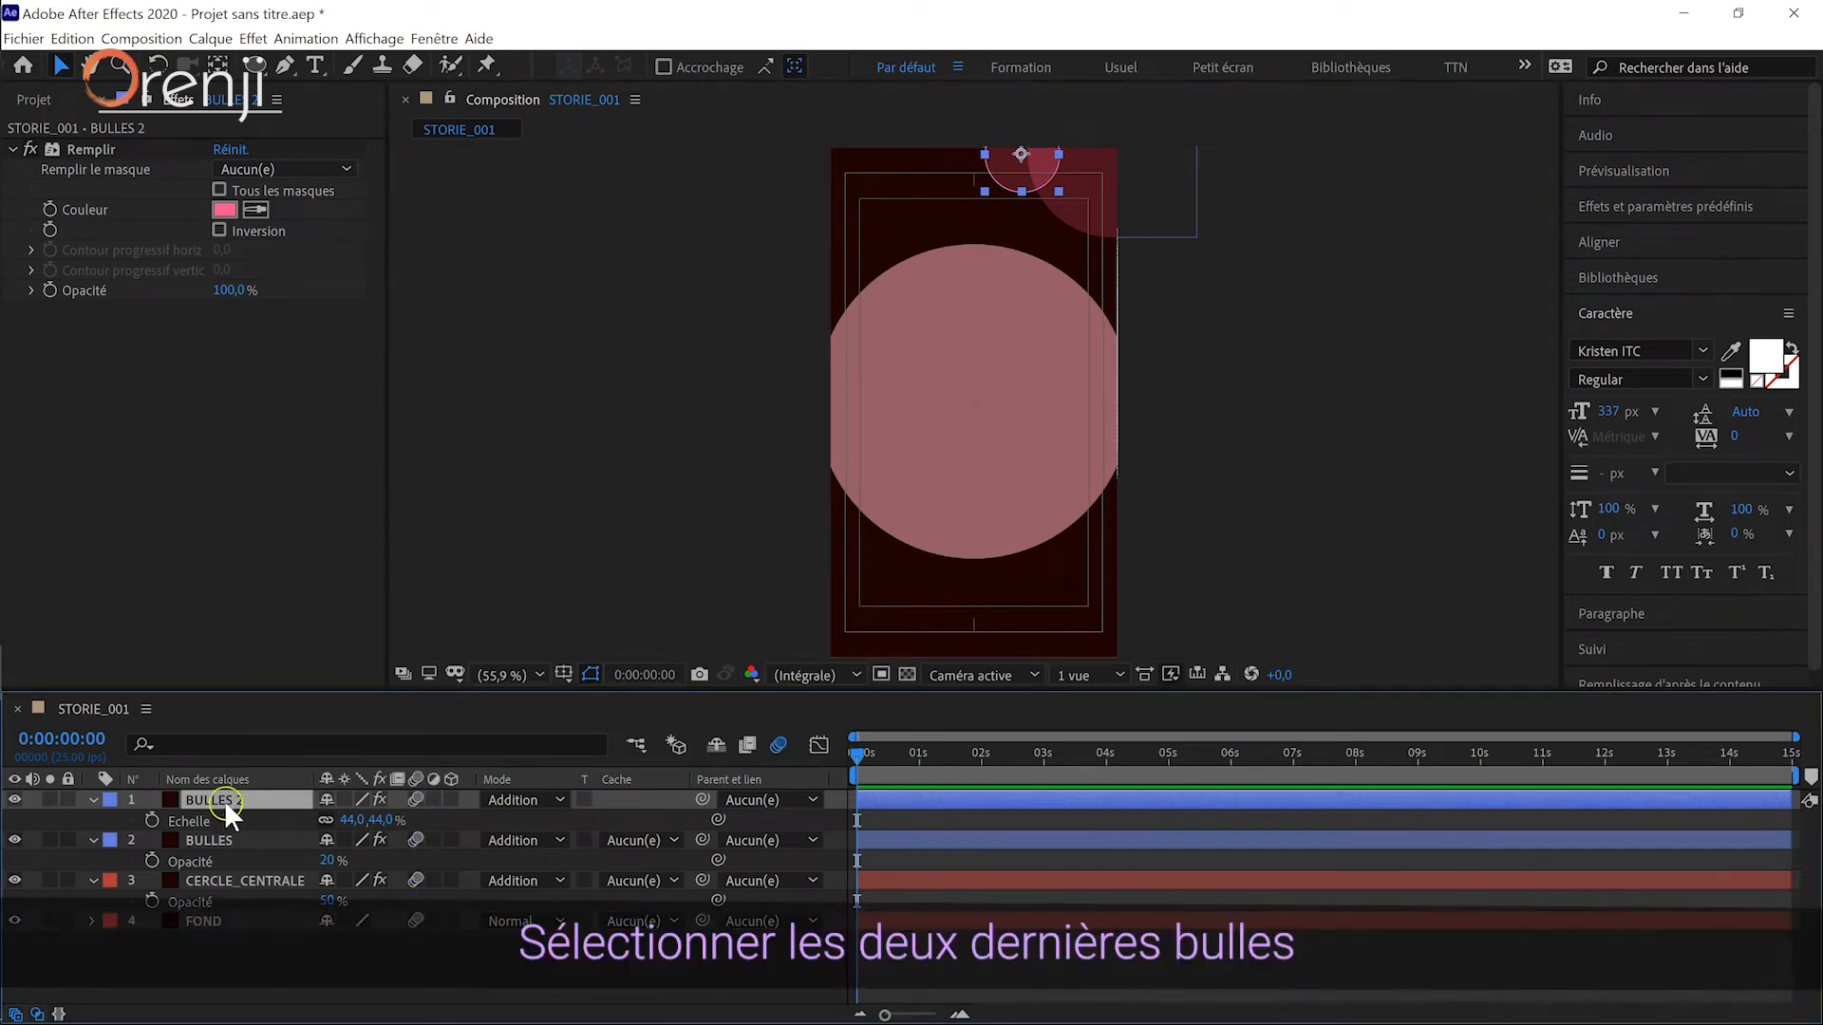
left_click(217, 835, "ctrl")
key("ctrl+d")
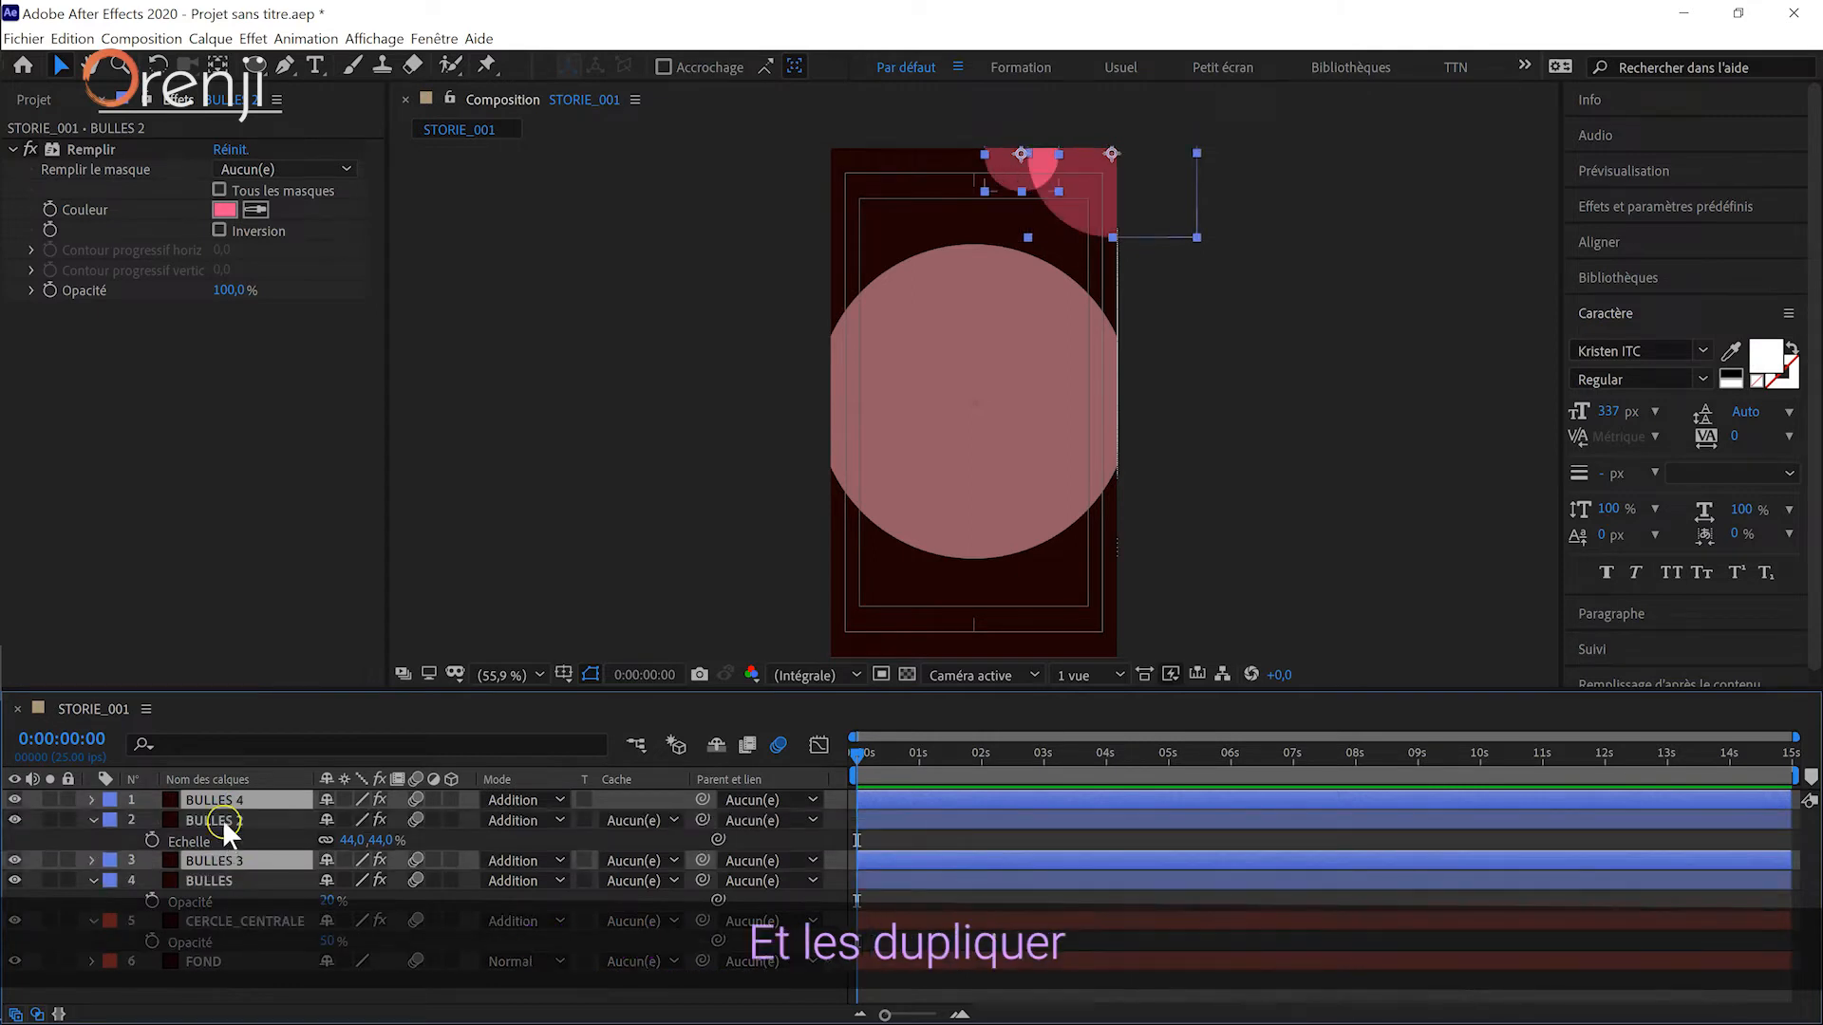
left_click_drag(225, 796, 225, 809)
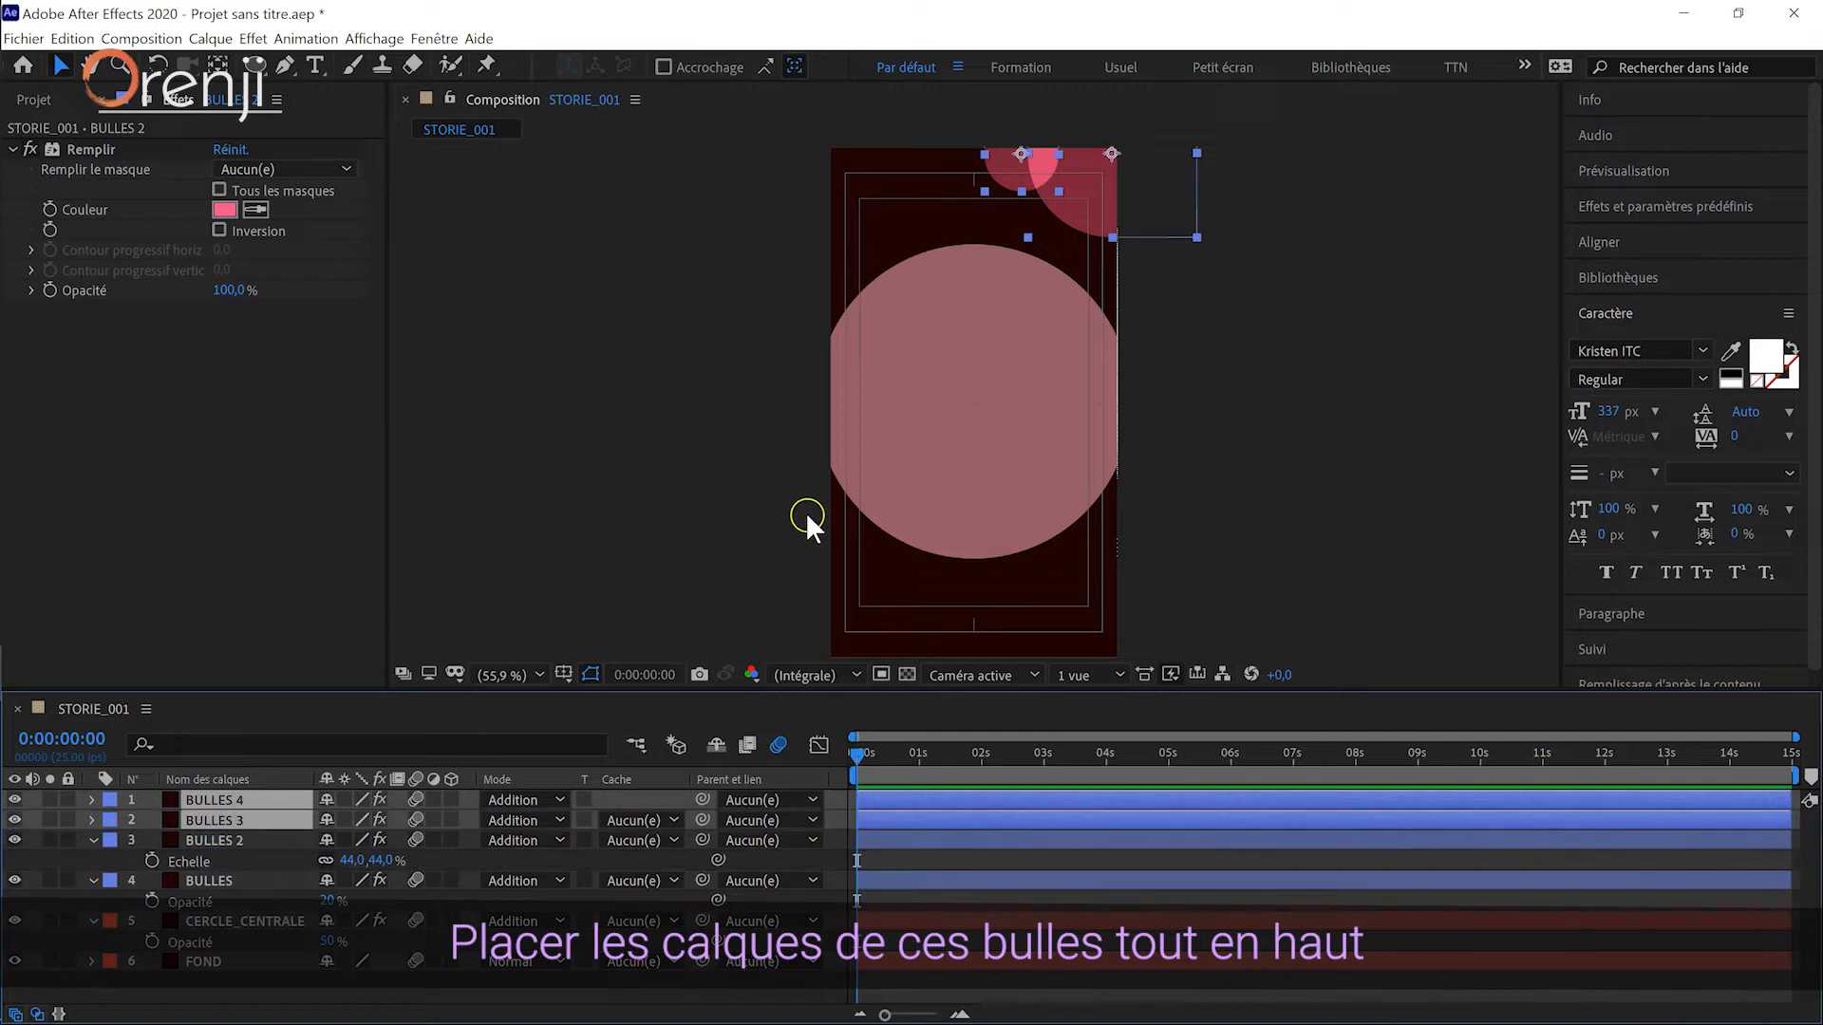
- Move the large copy onto the composition's bottom-left corner and the small copy so it overlaps the large one's right edge
left_click_drag(1120, 232, 851, 602)
left_click_drag(858, 673, 849, 700)
left_click(729, 635)
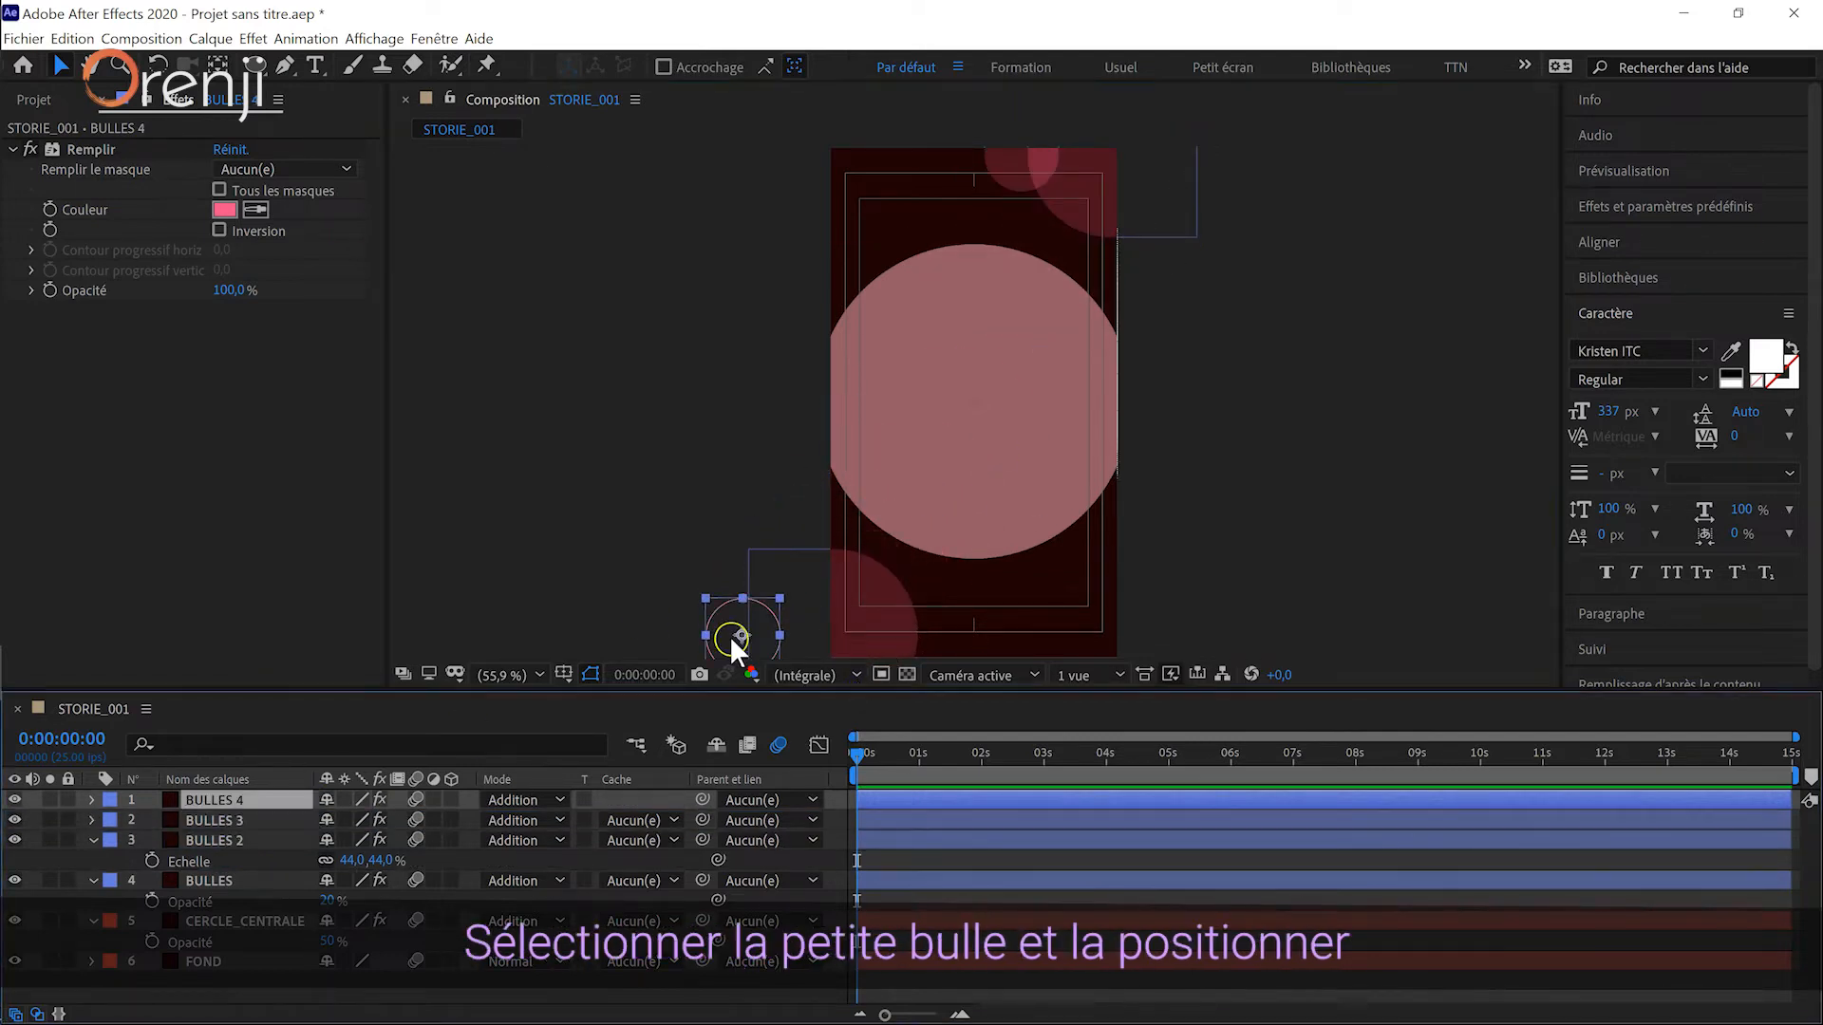
left_click_drag(737, 644, 906, 622)
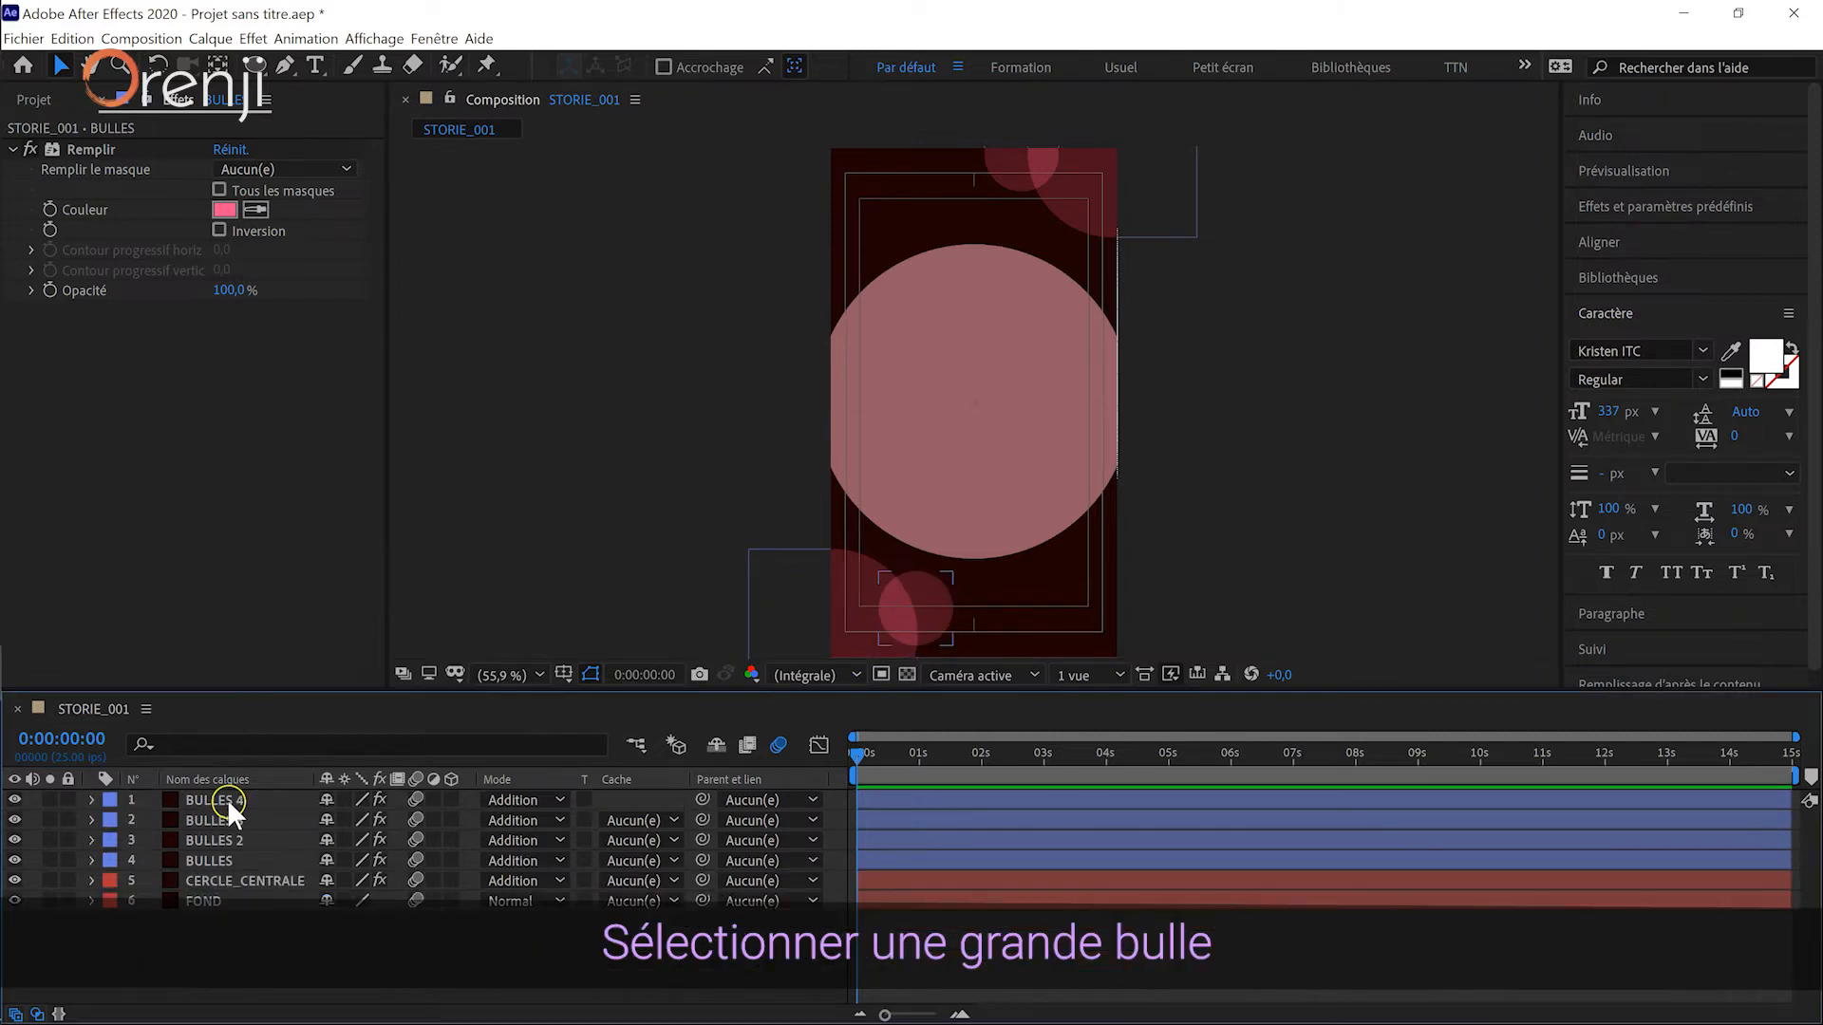
- Duplicate the large bottom-left bubble BULLES 3, placing the copy at the top of the layer stack with an Orange label
left_click(228, 799)
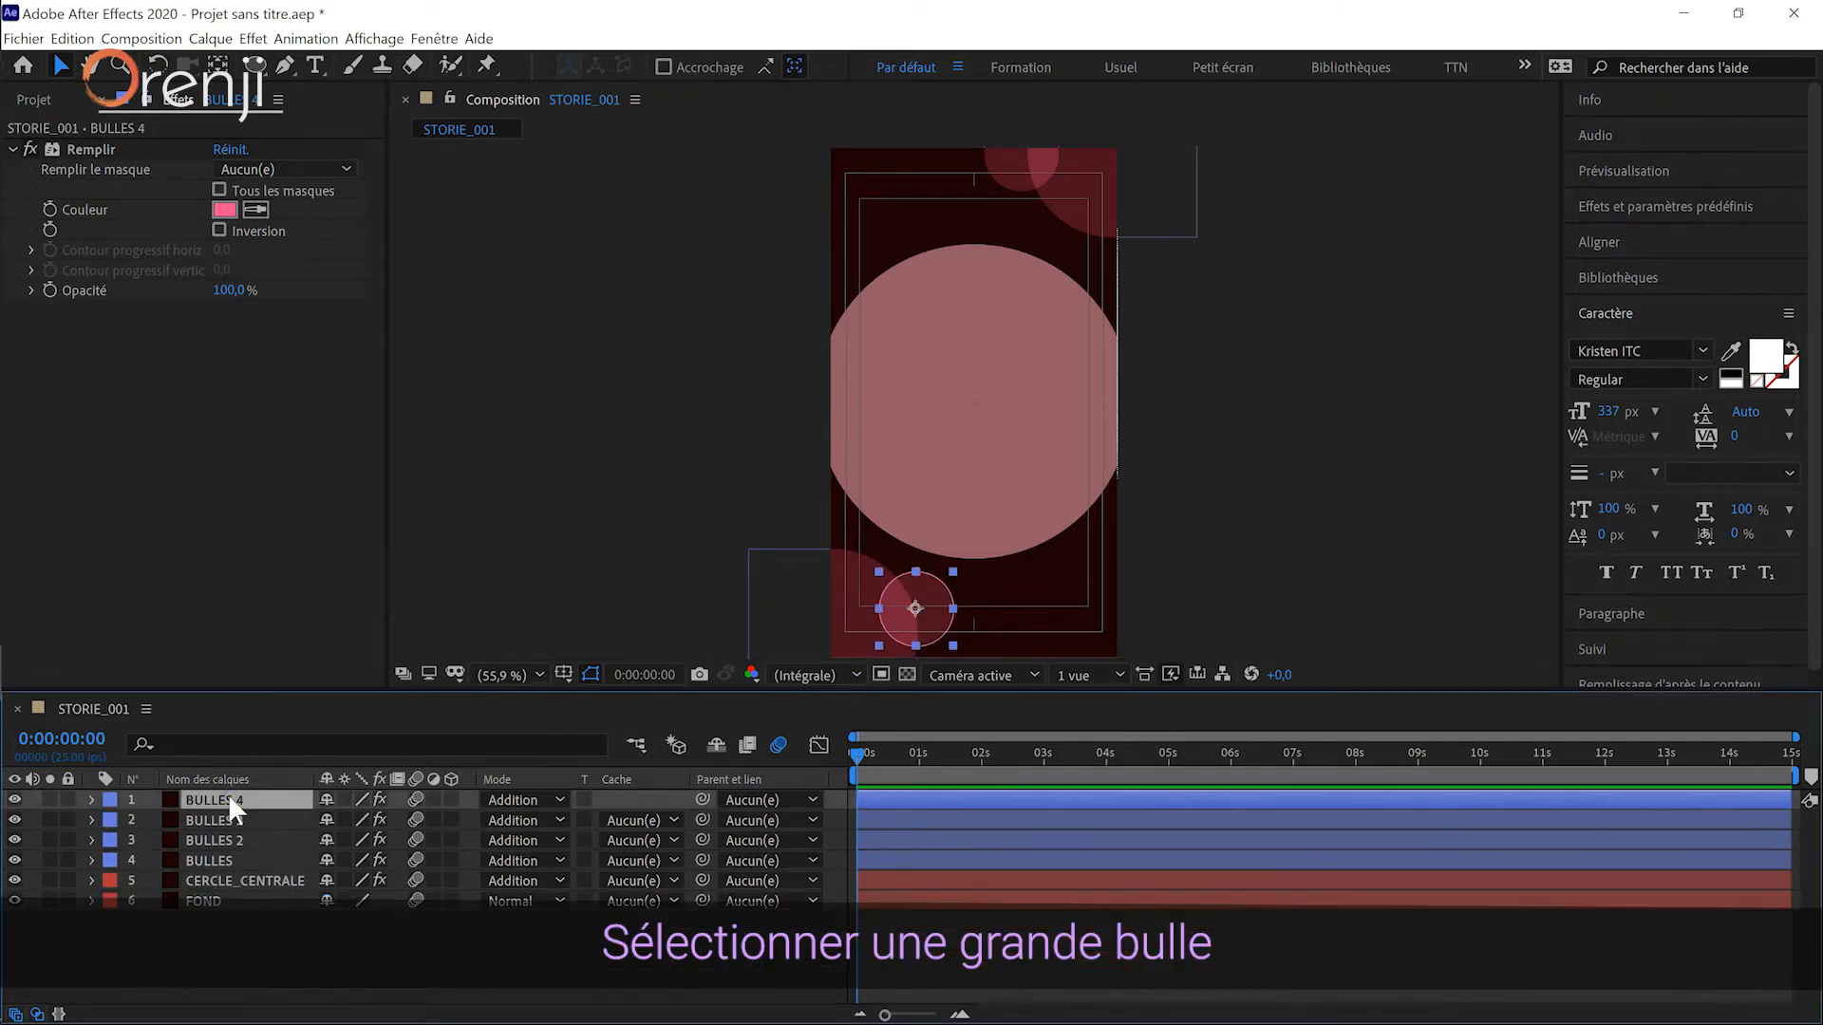
left_click(220, 817)
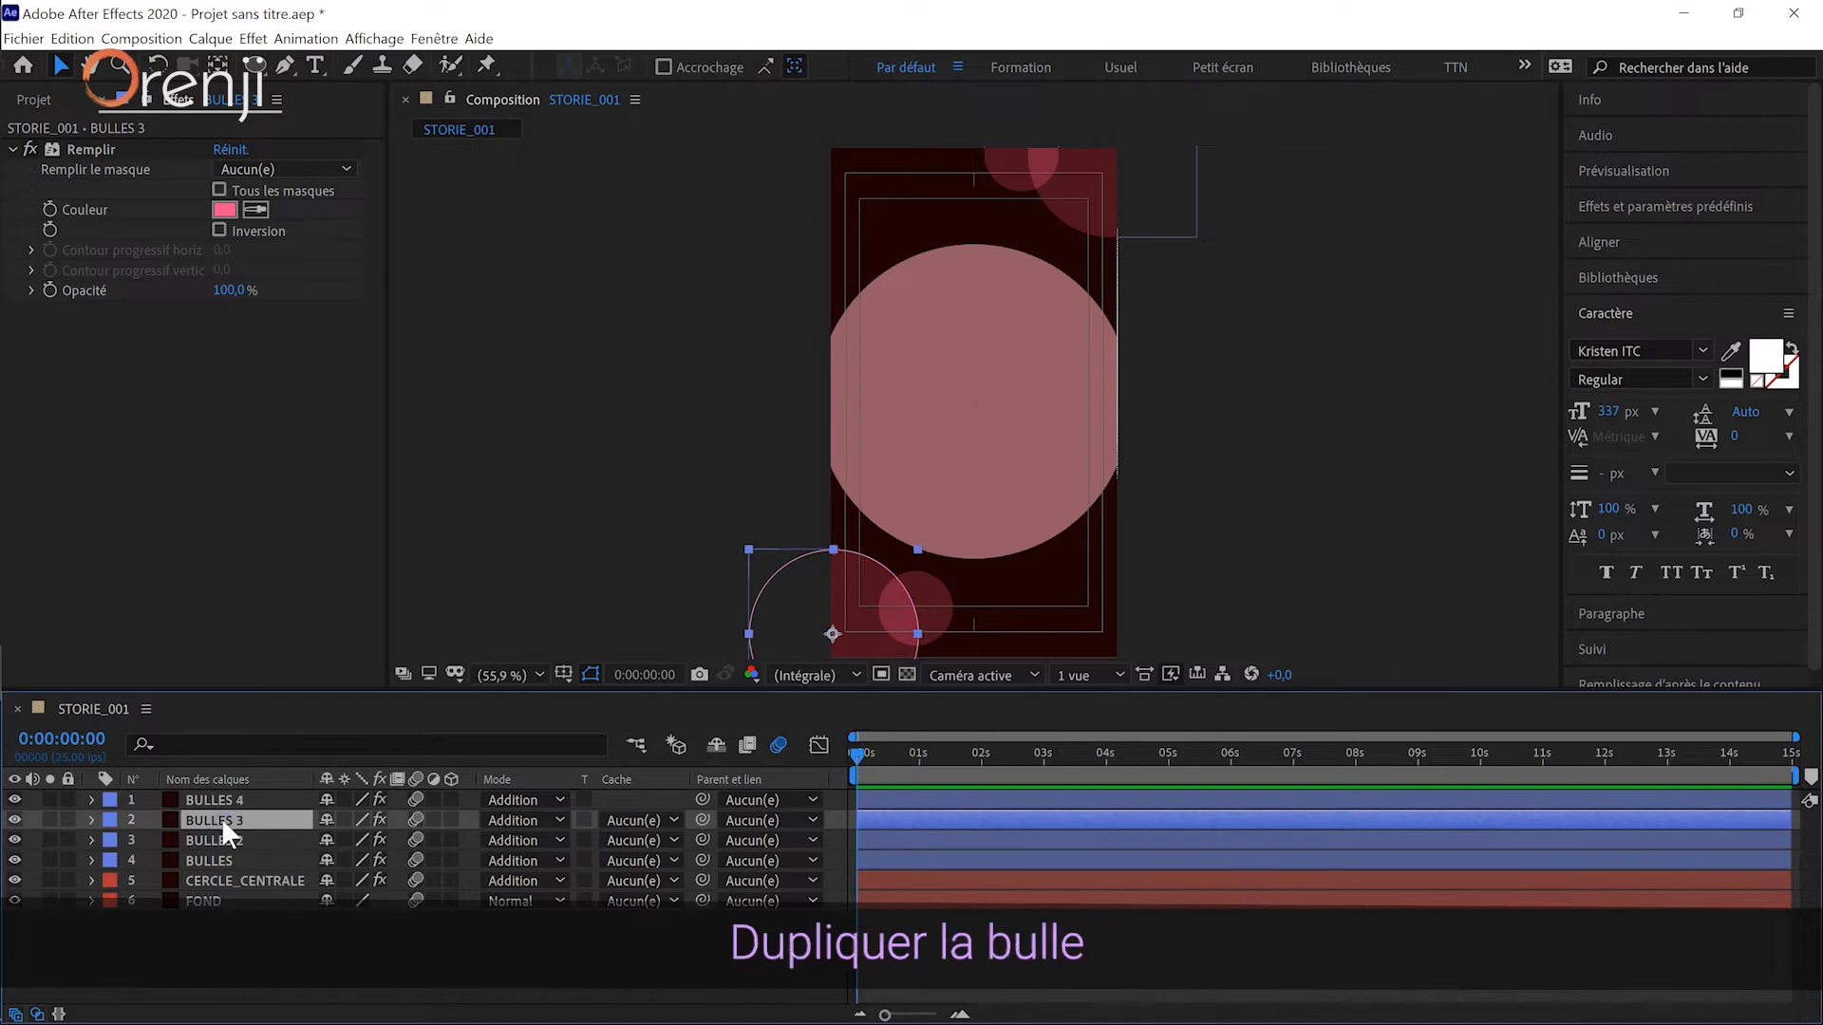
key("ctrl+d")
left_click_drag(220, 814, 221, 790)
left_click(110, 801)
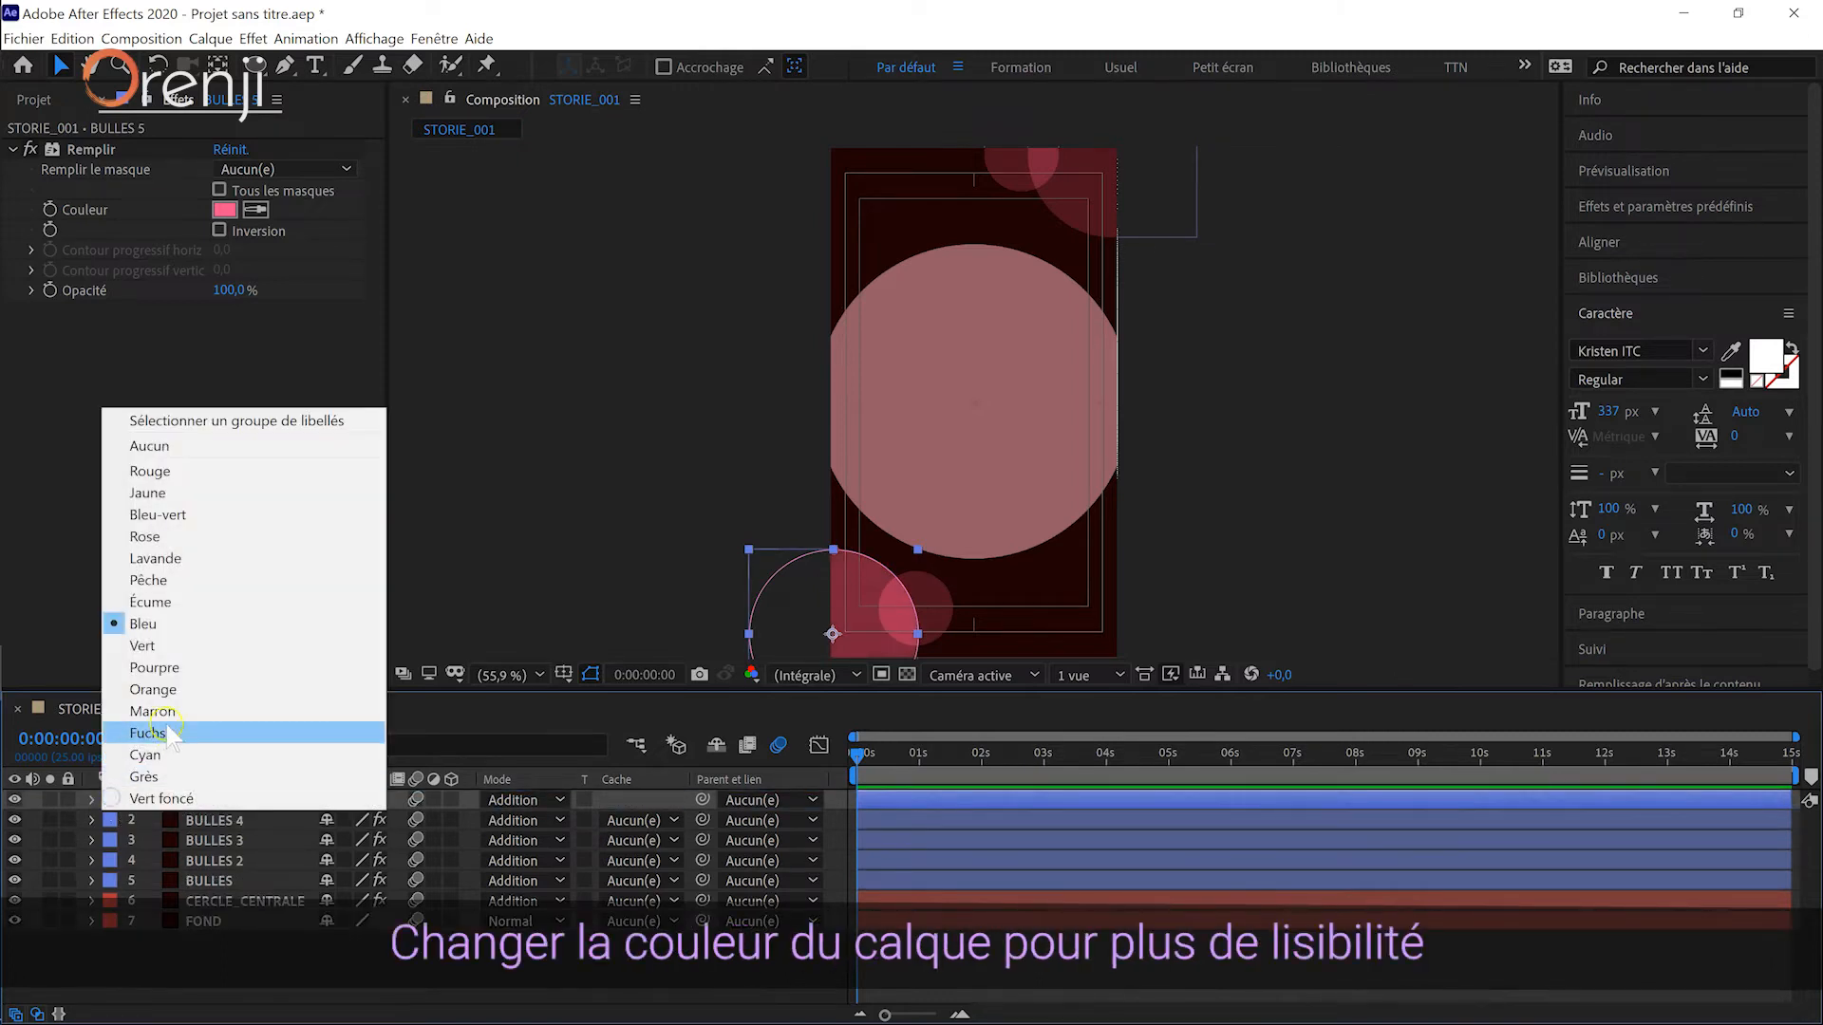
left_click(173, 689)
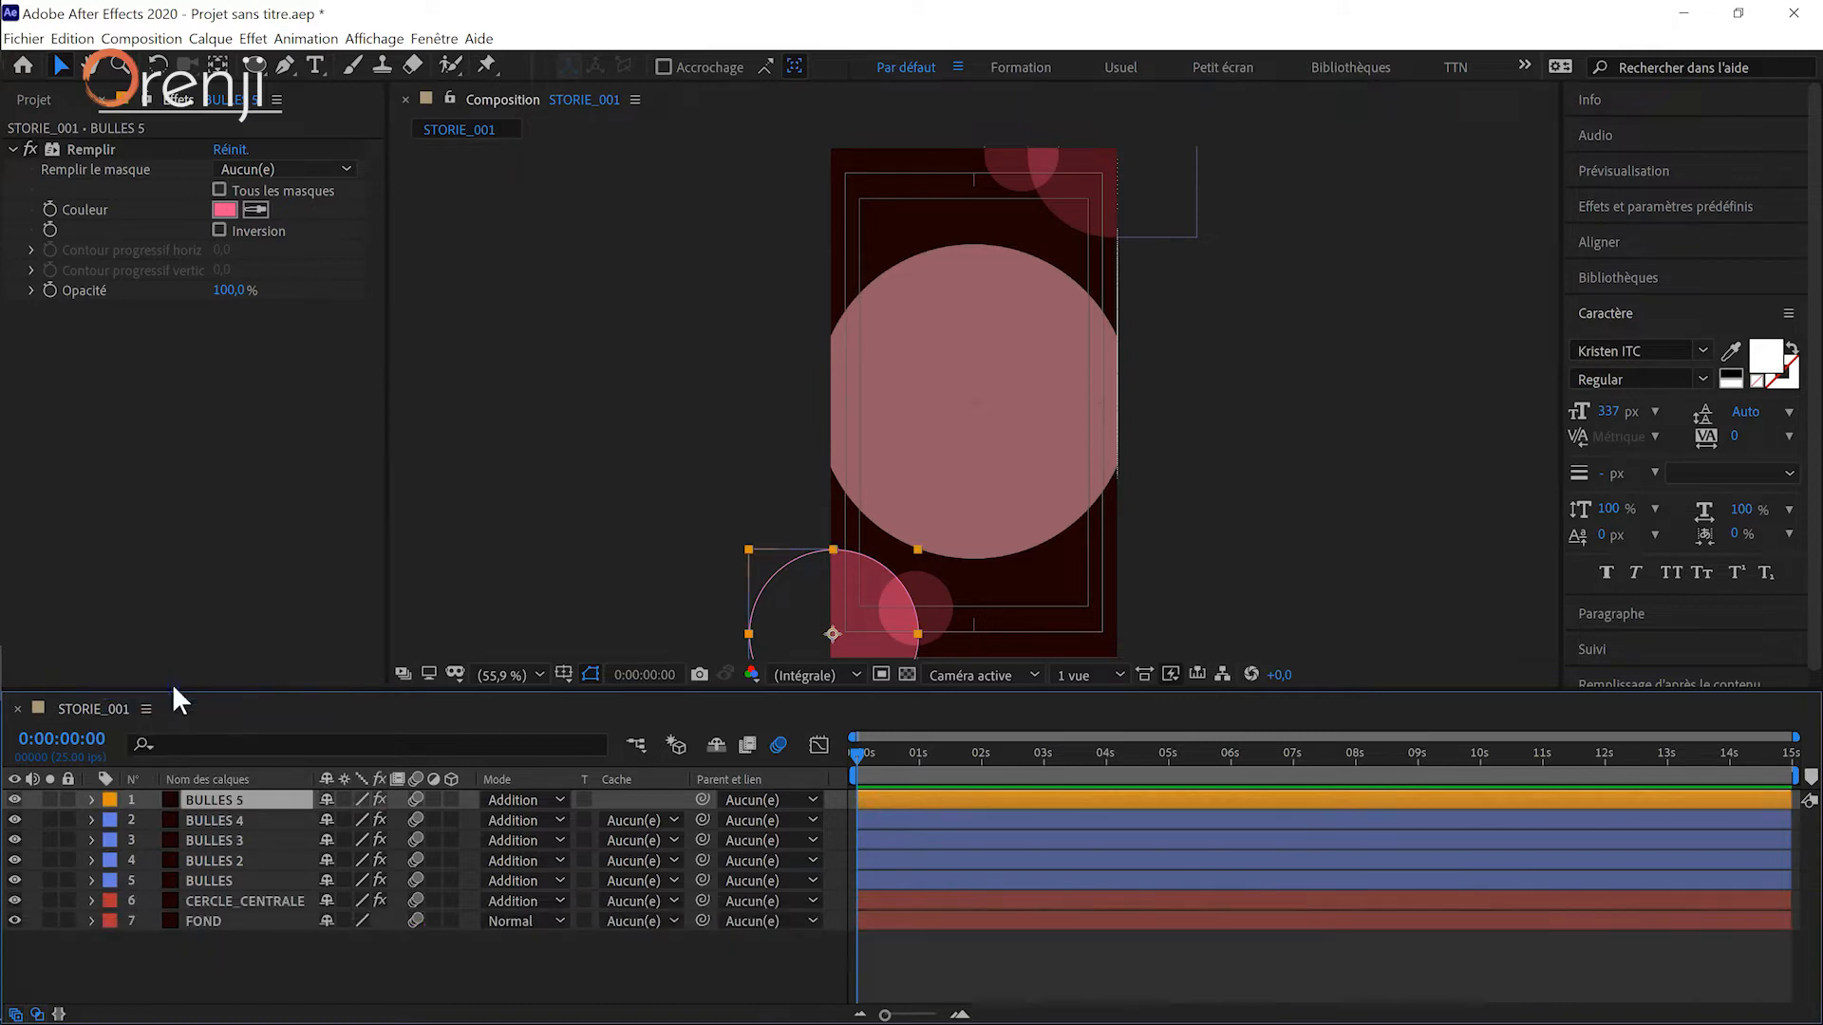
- Change the BULLES 5 fill to purple and move the bubble over the upper-left part of the large circle
left_click(224, 209)
left_click_drag(358, 162, 355, 113)
left_click(549, 58)
left_click_drag(848, 633, 928, 277)
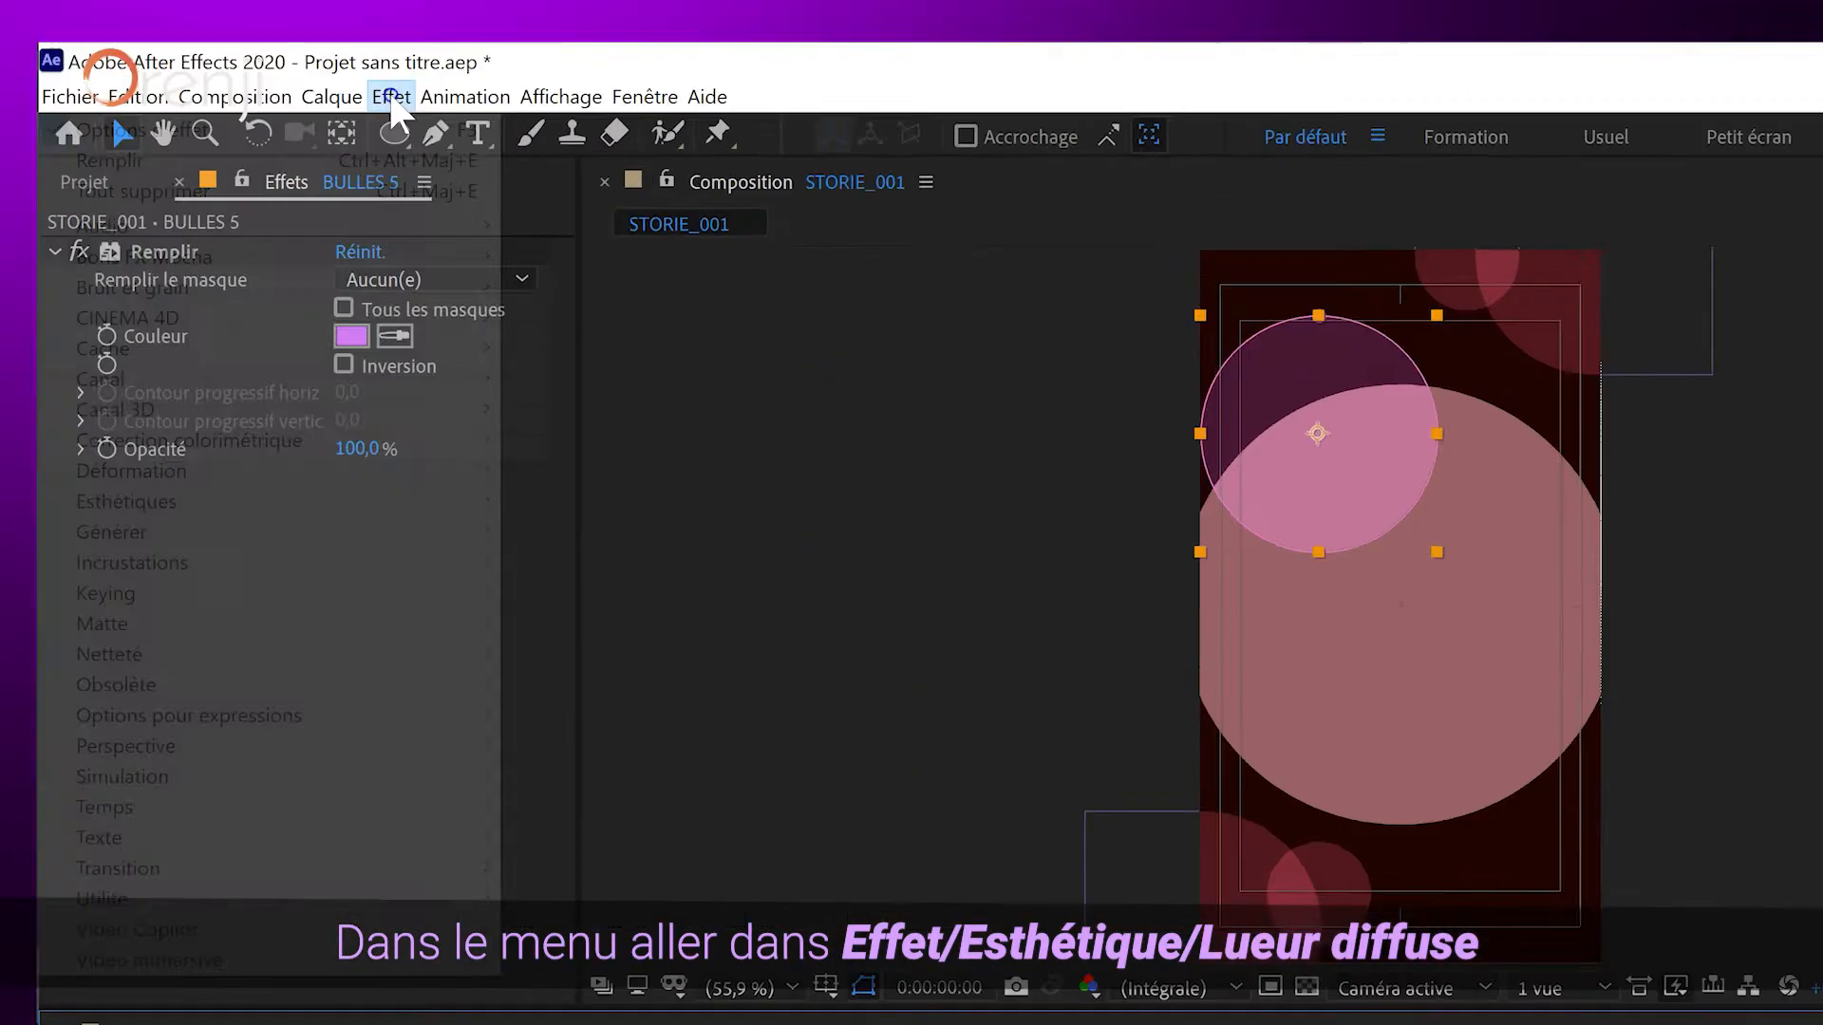
- Apply the Lueur diffuse effect from the Esthétiques category to BULLES 5 and set its Rayon to 150
left_click(253, 38)
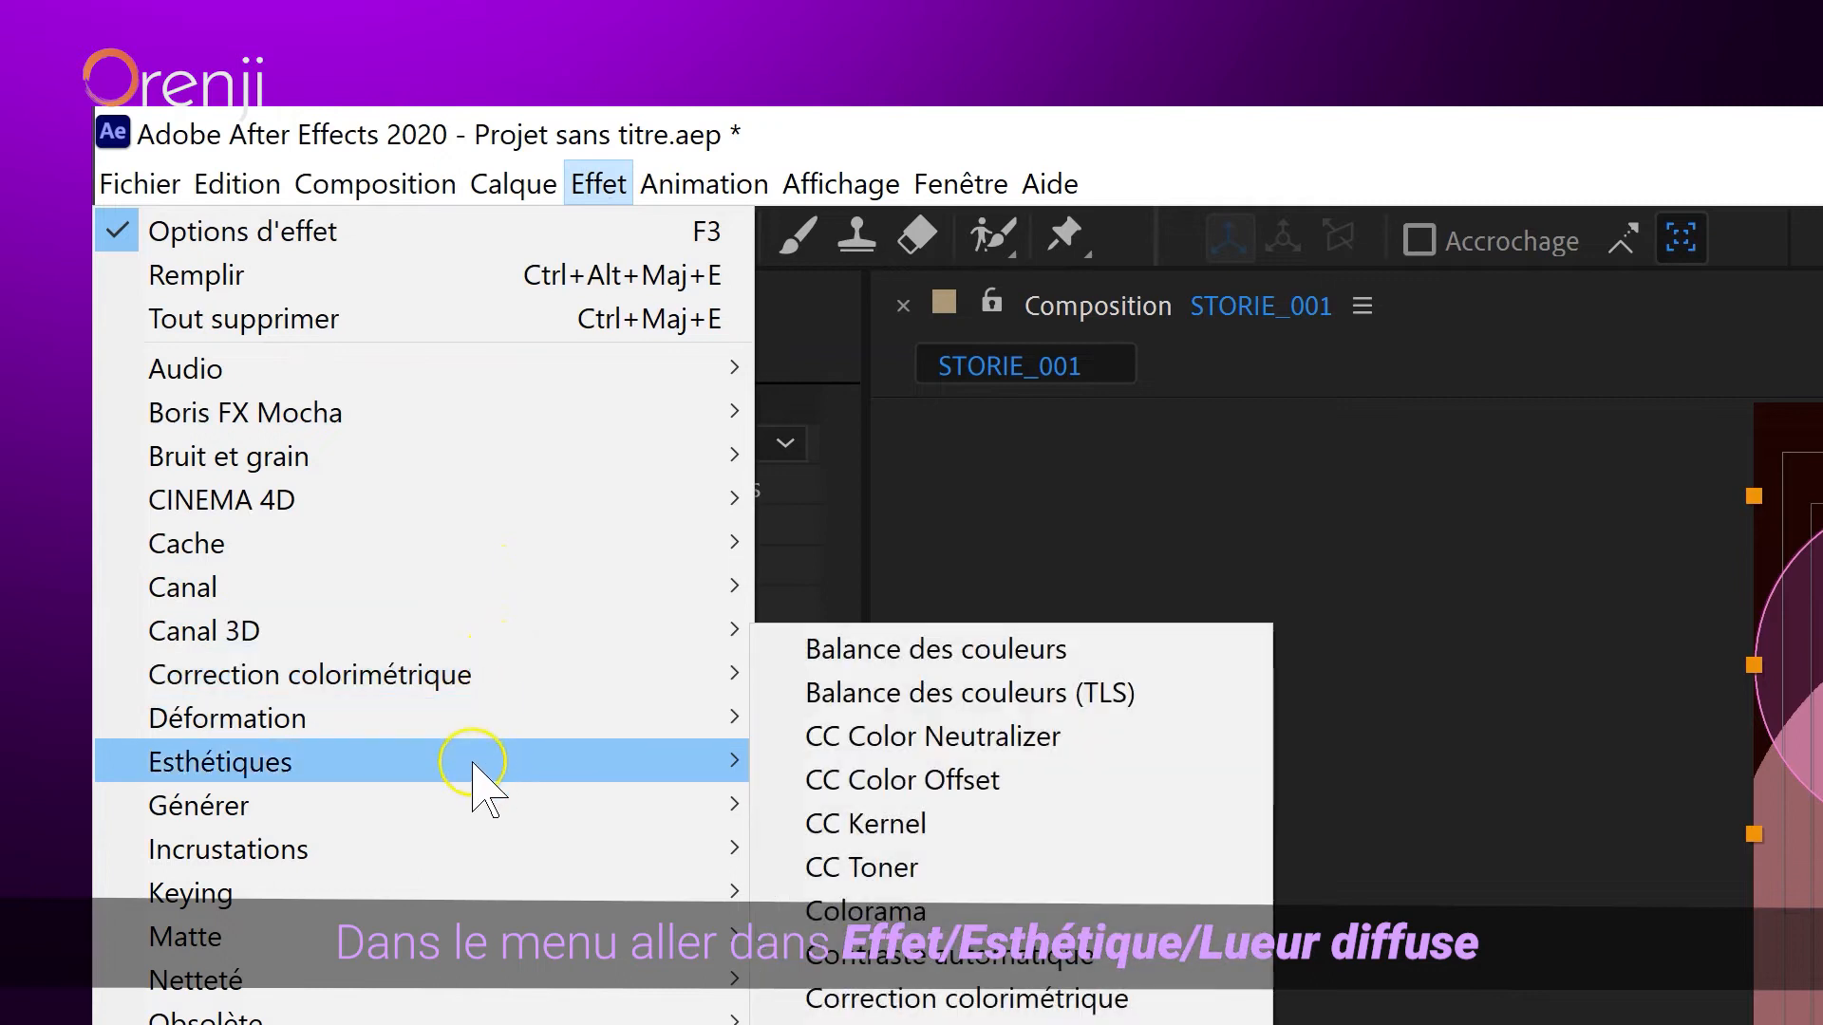
mouse_move(475, 764)
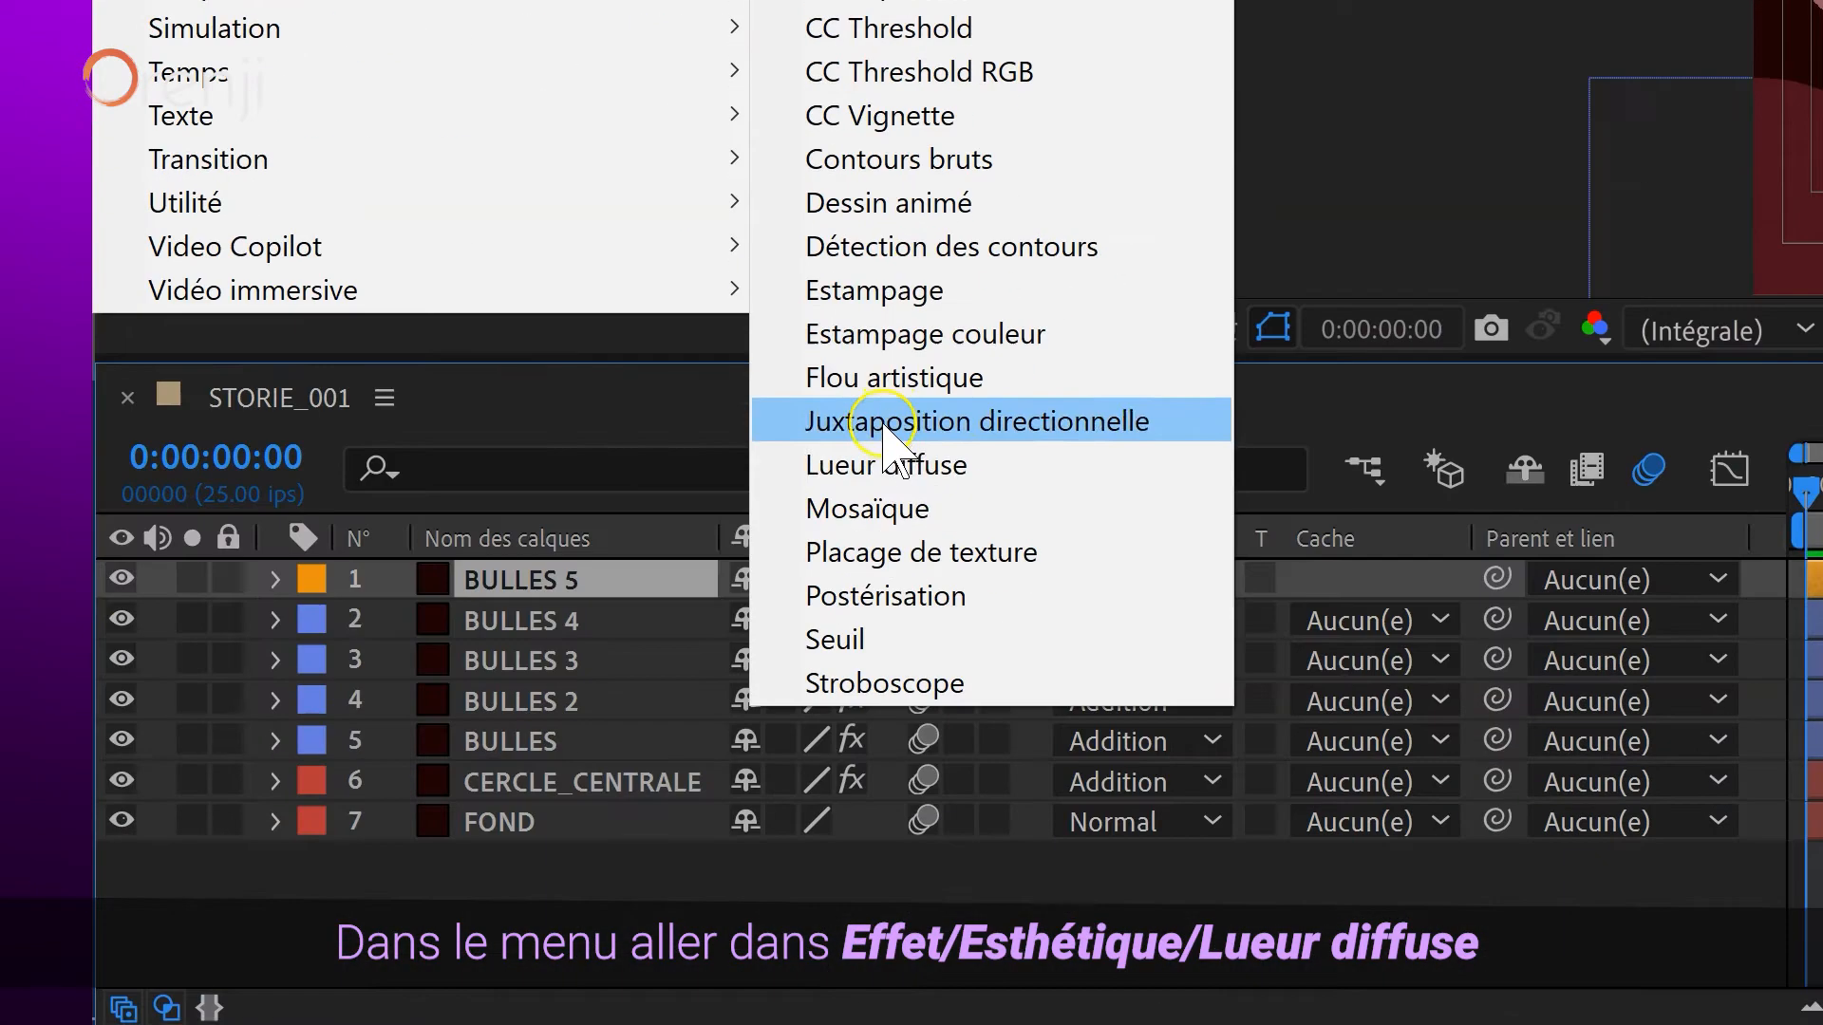
left_click(891, 465)
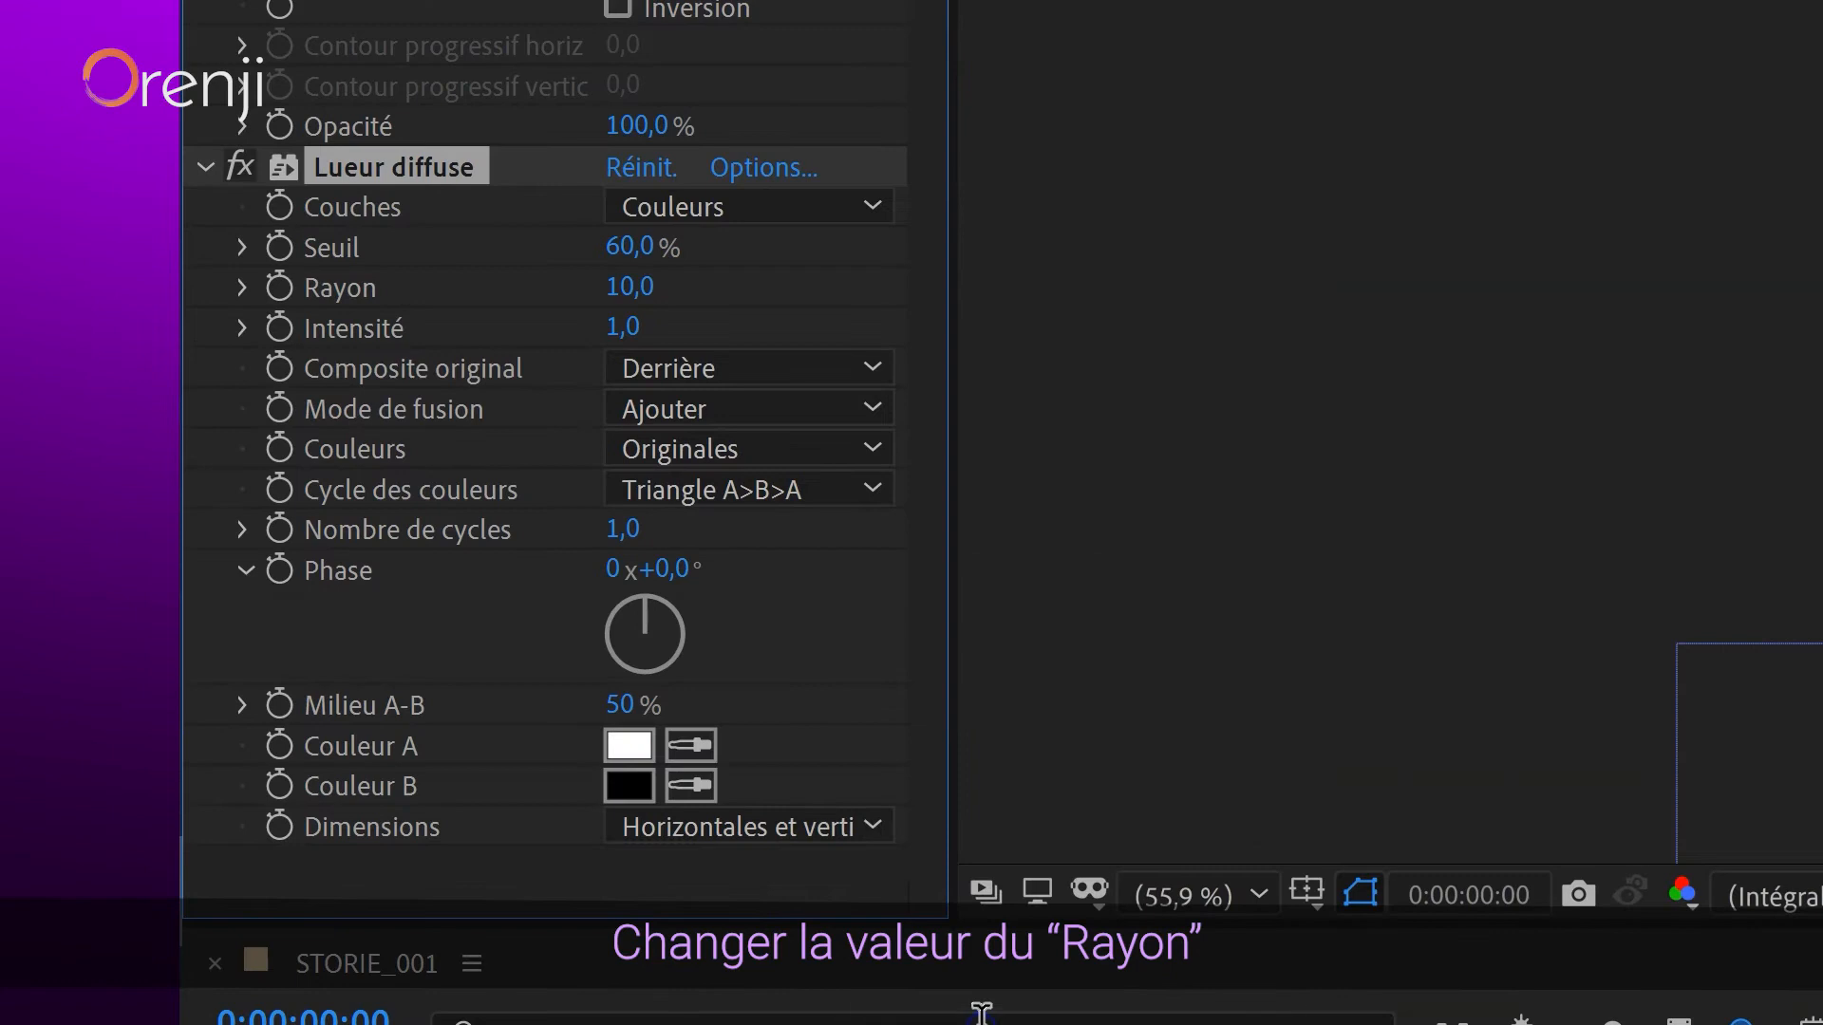
left_click(631, 287)
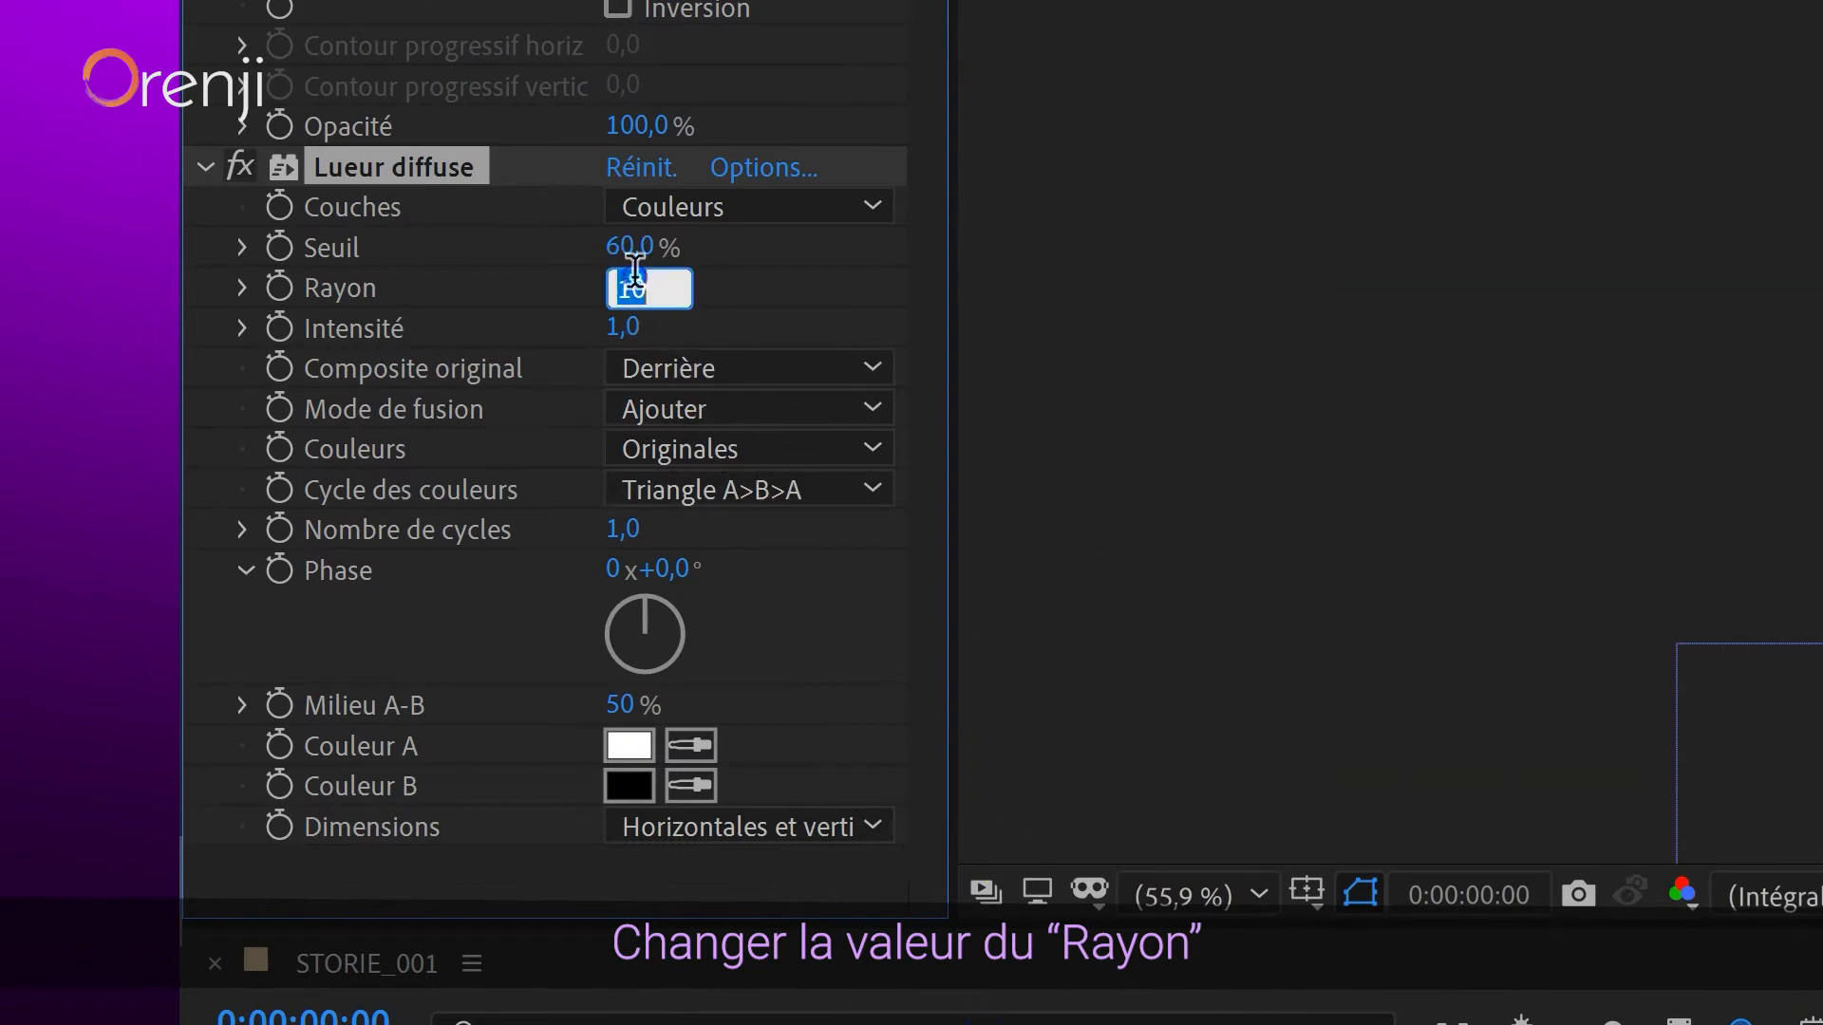
type("1")
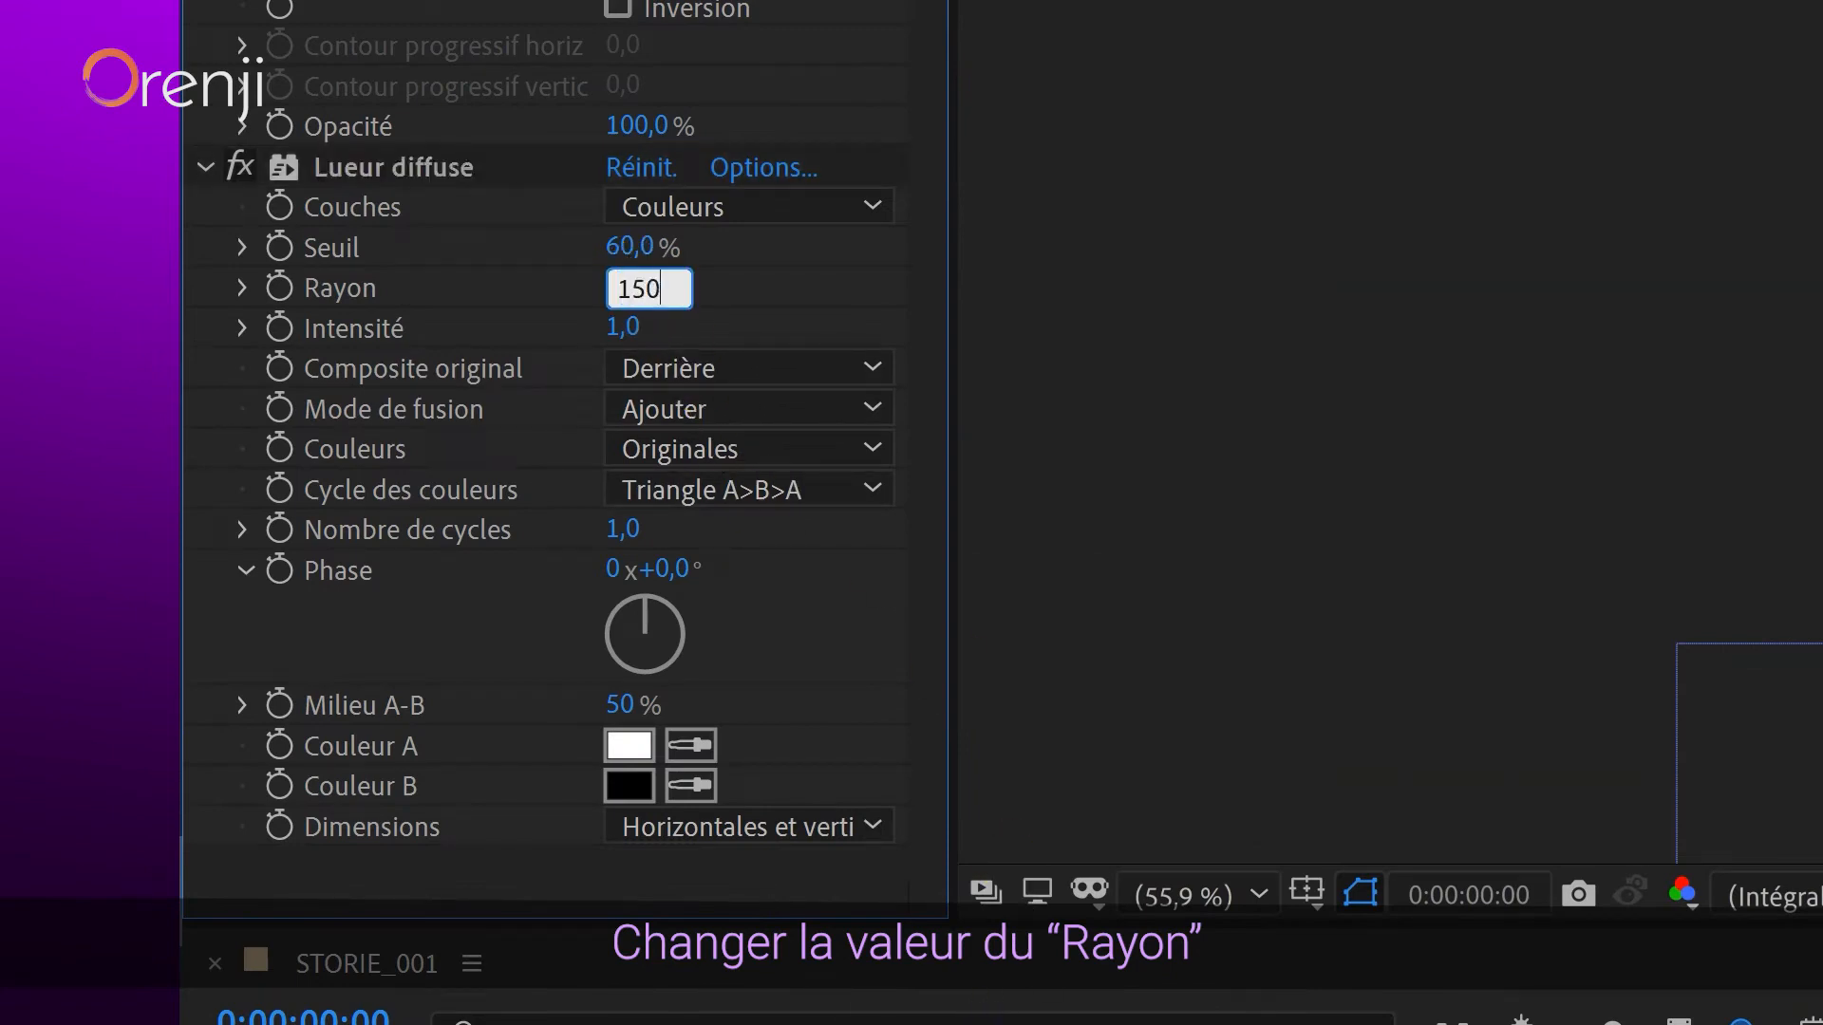
type("50")
key("Return")
- Raise the opacity of the BULLES 5 layer to about 46 %
left_click(220, 800)
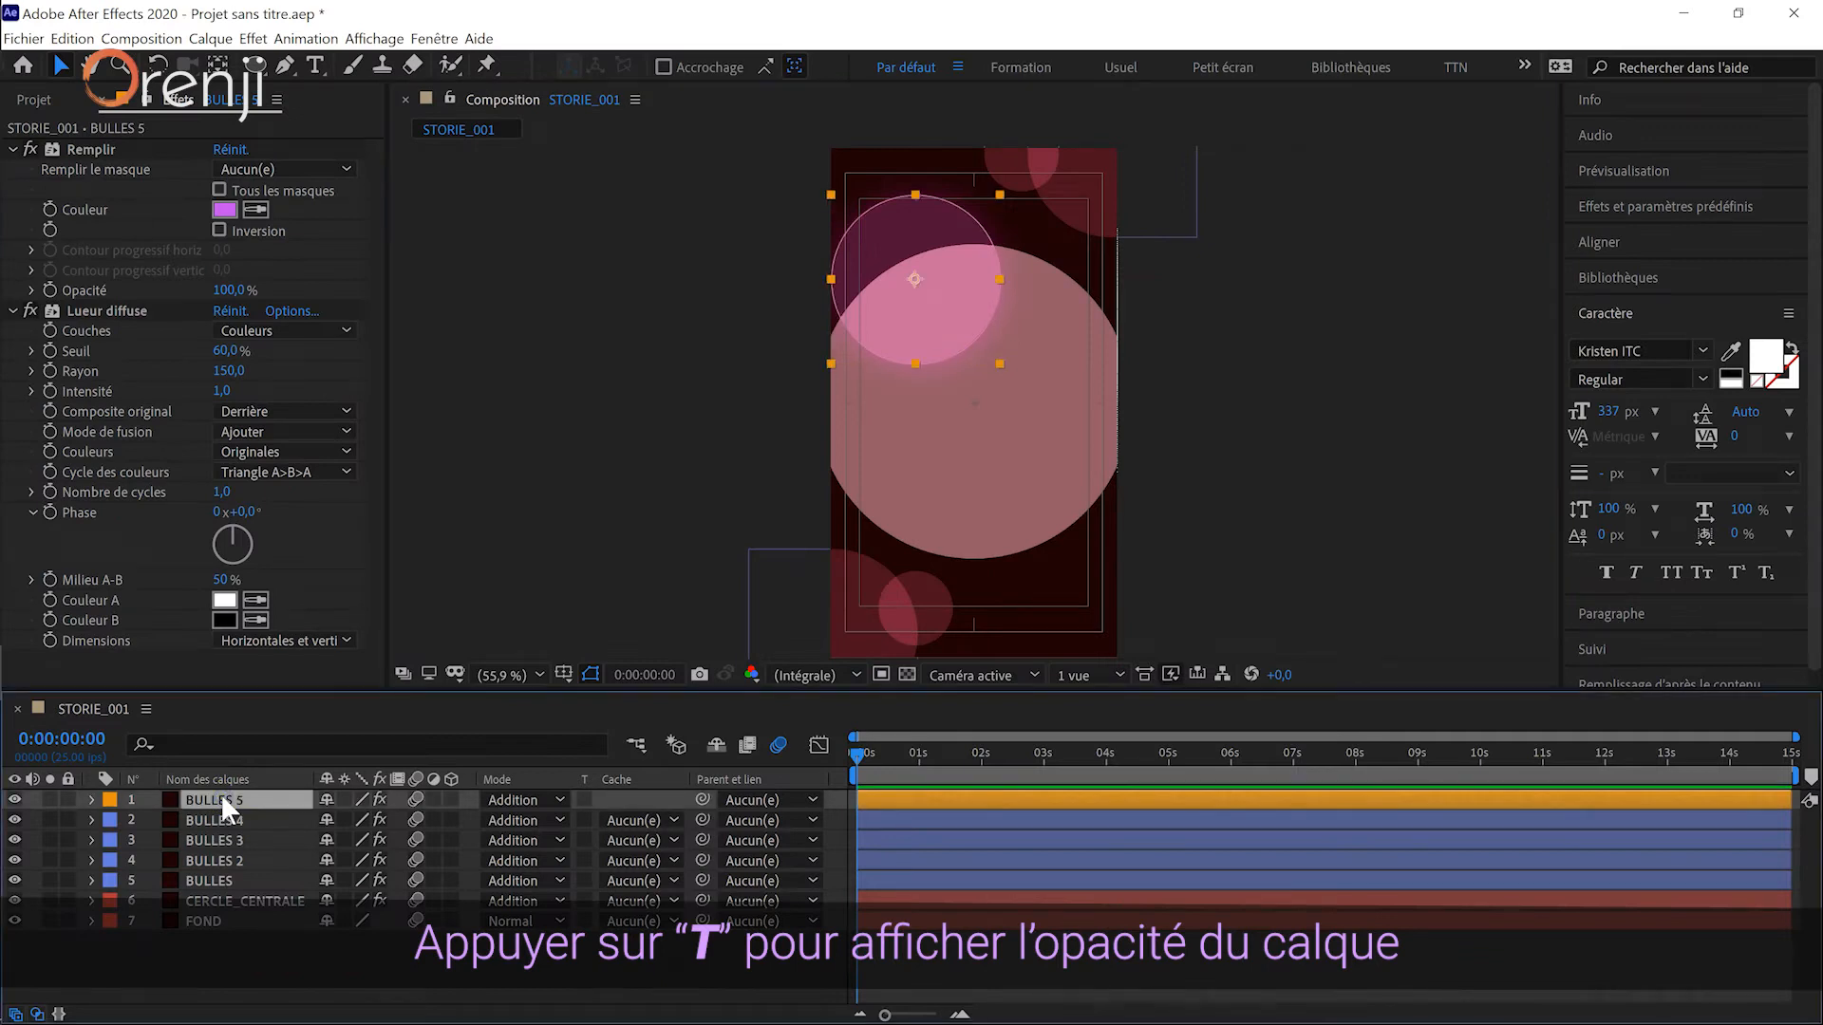
key("t")
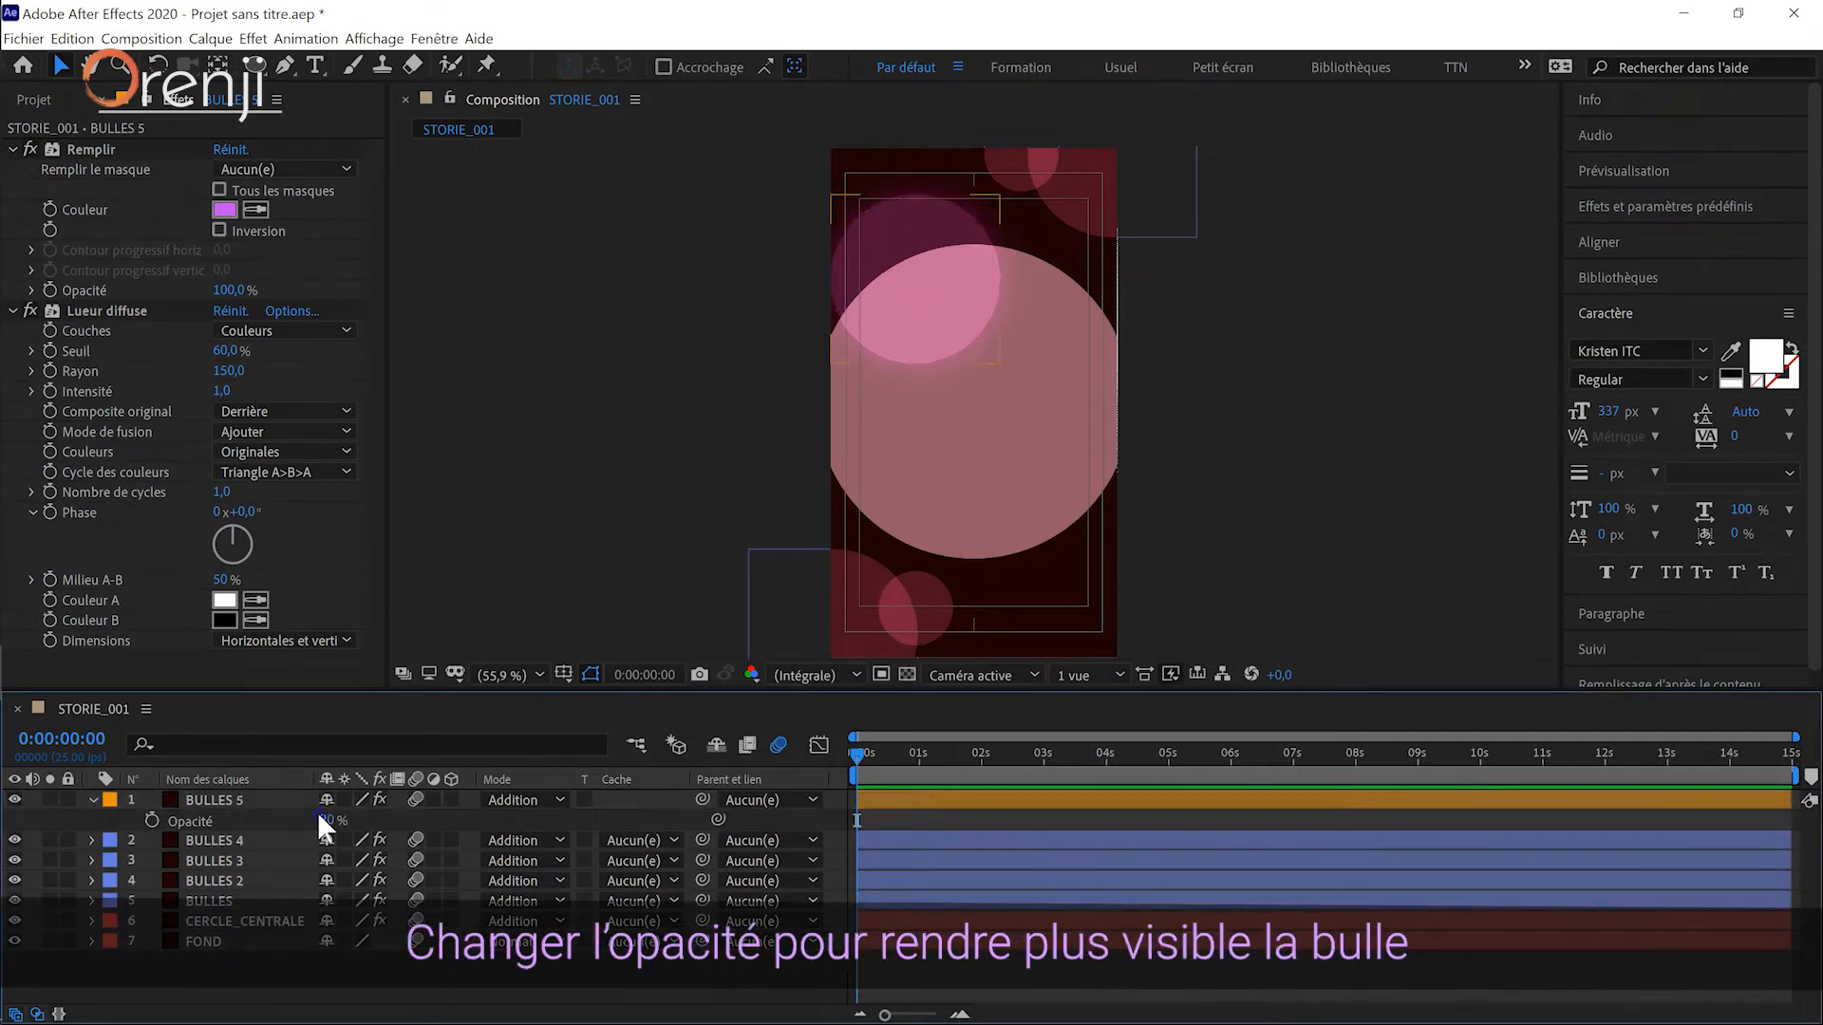
left_click_drag(326, 820, 367, 824)
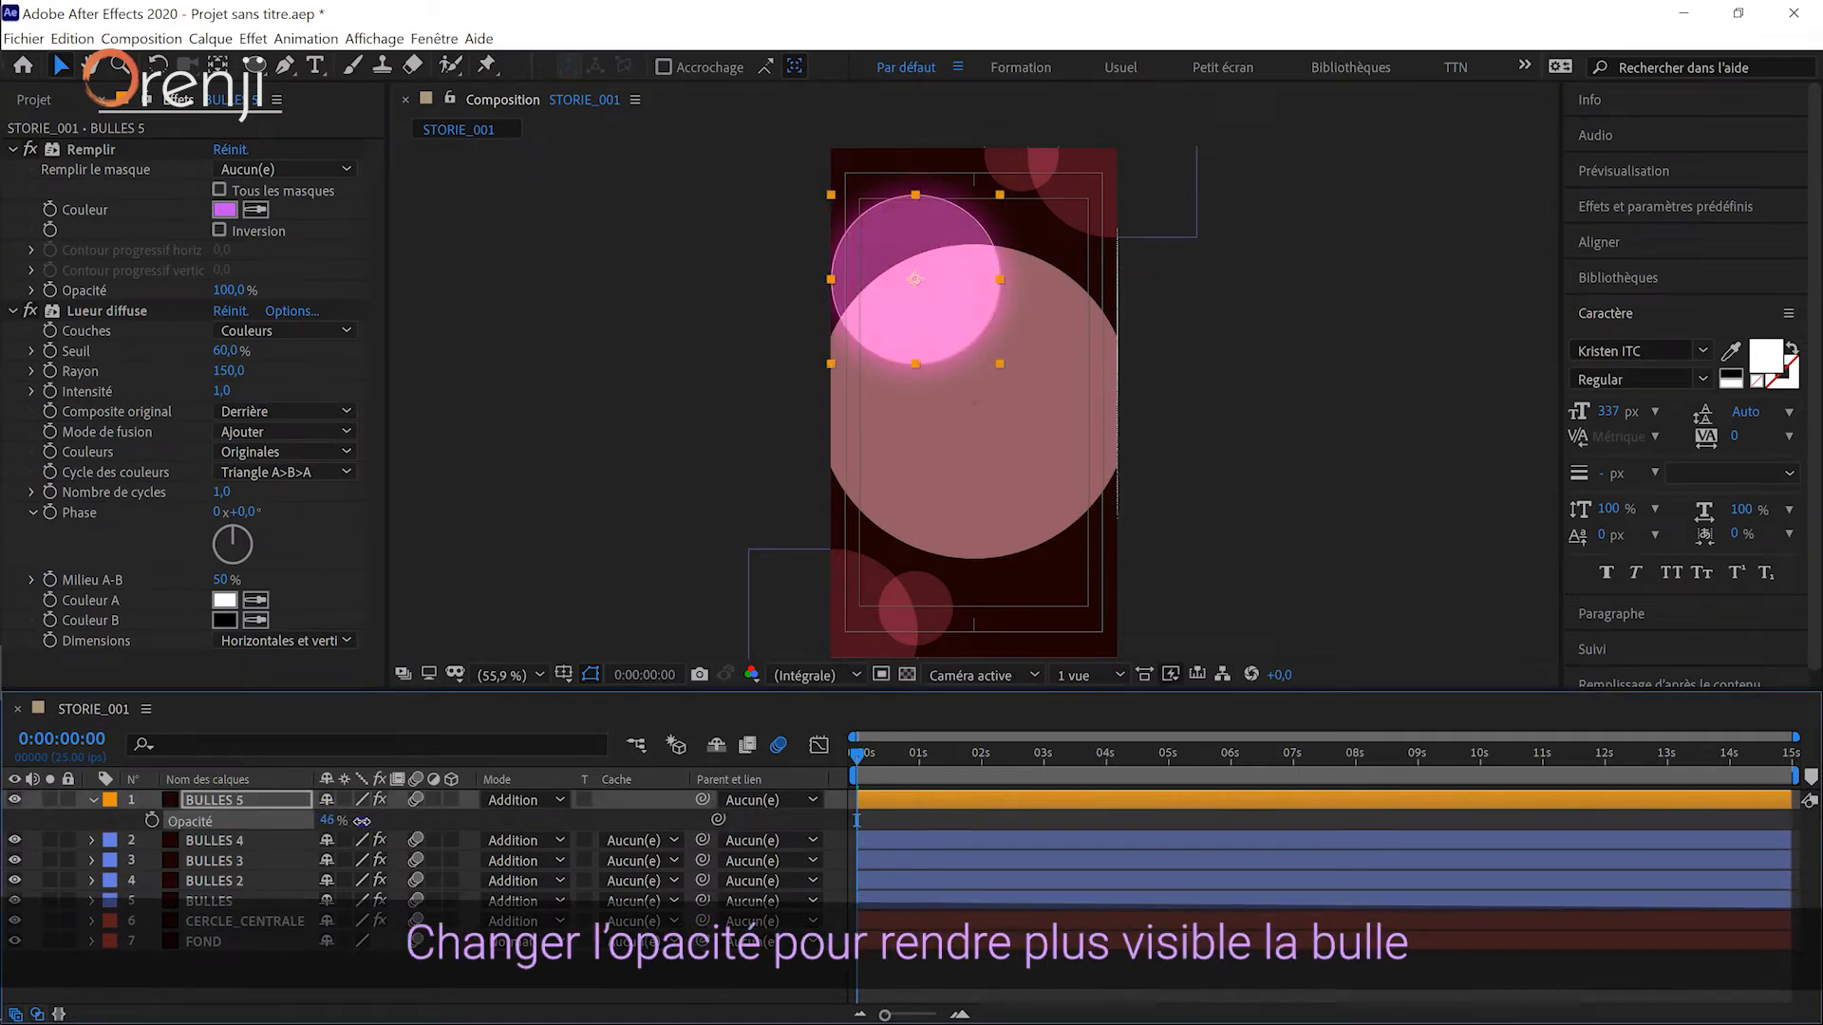
- Scale BULLES 5 down to 48 % and place it on the upper-left edge of the large circle
key("s")
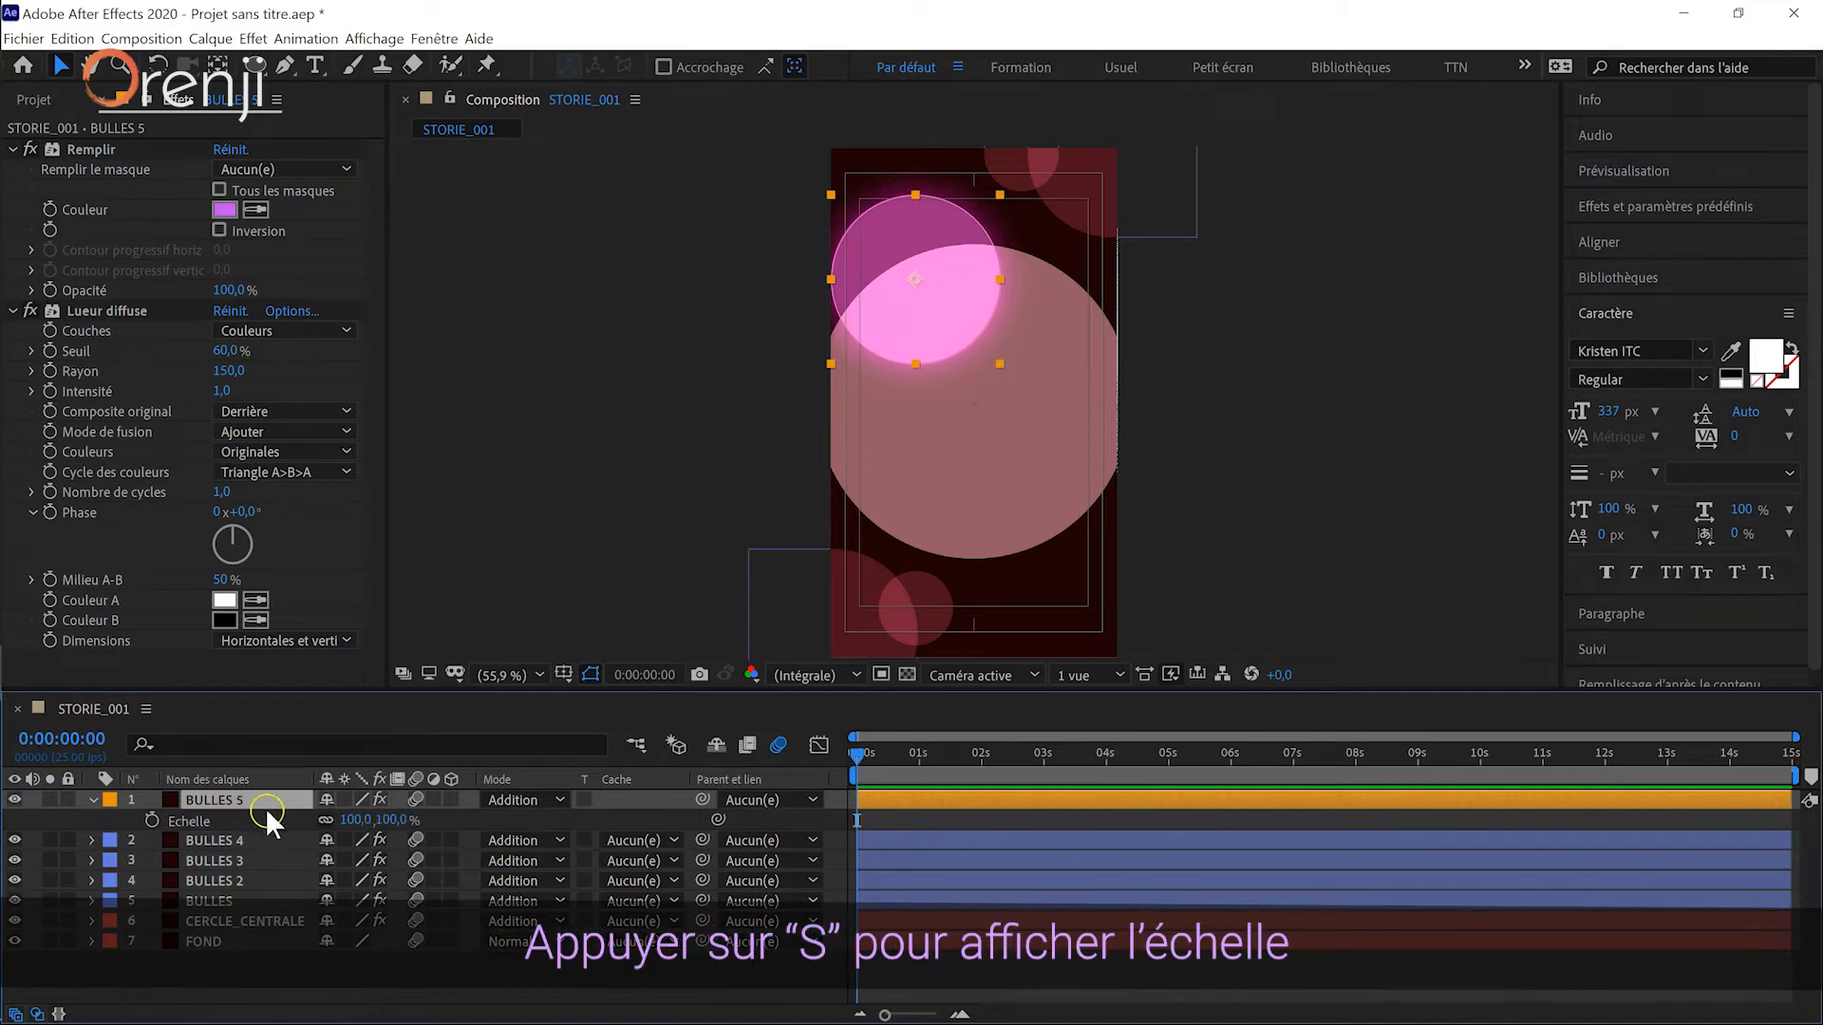
left_click_drag(352, 820, 303, 820)
left_click_drag(946, 296, 923, 256)
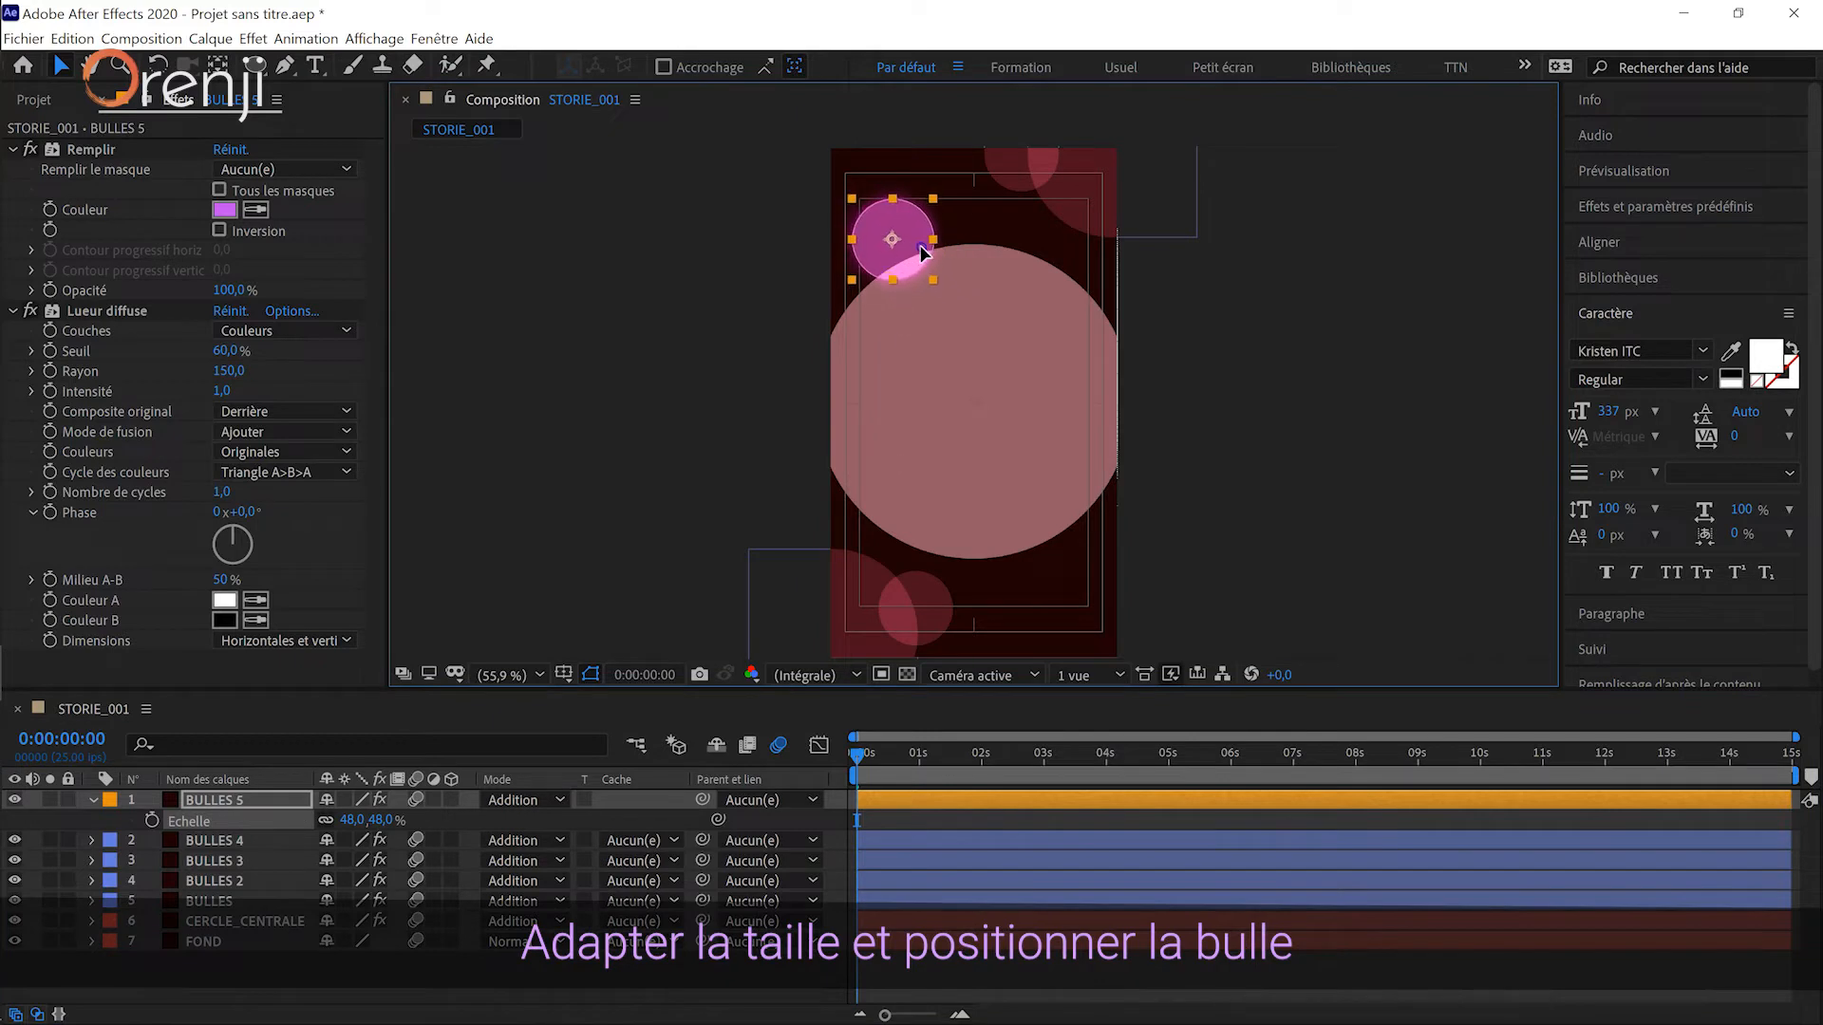
- Duplicate the glowing bubble BULLES 5 and move the copy onto the composition's right edge, beside the large circle's upper part
key("ctrl+d")
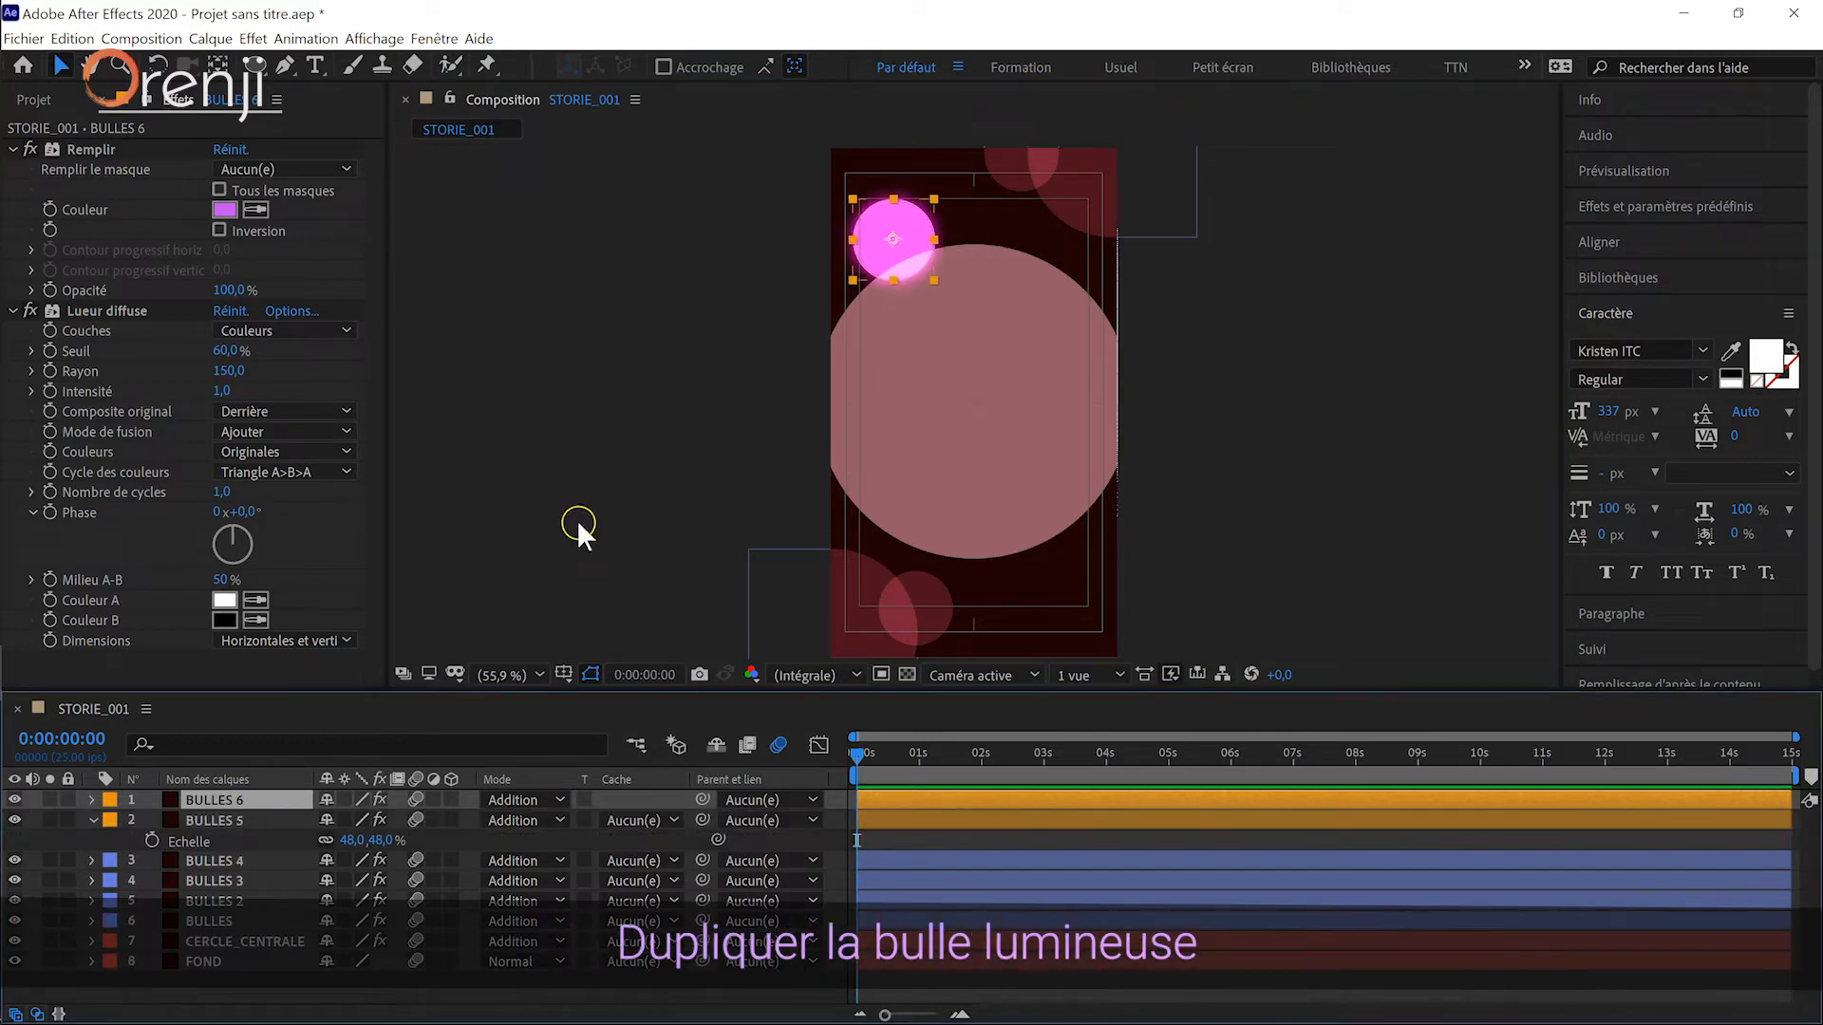
left_click_drag(904, 253, 1129, 330)
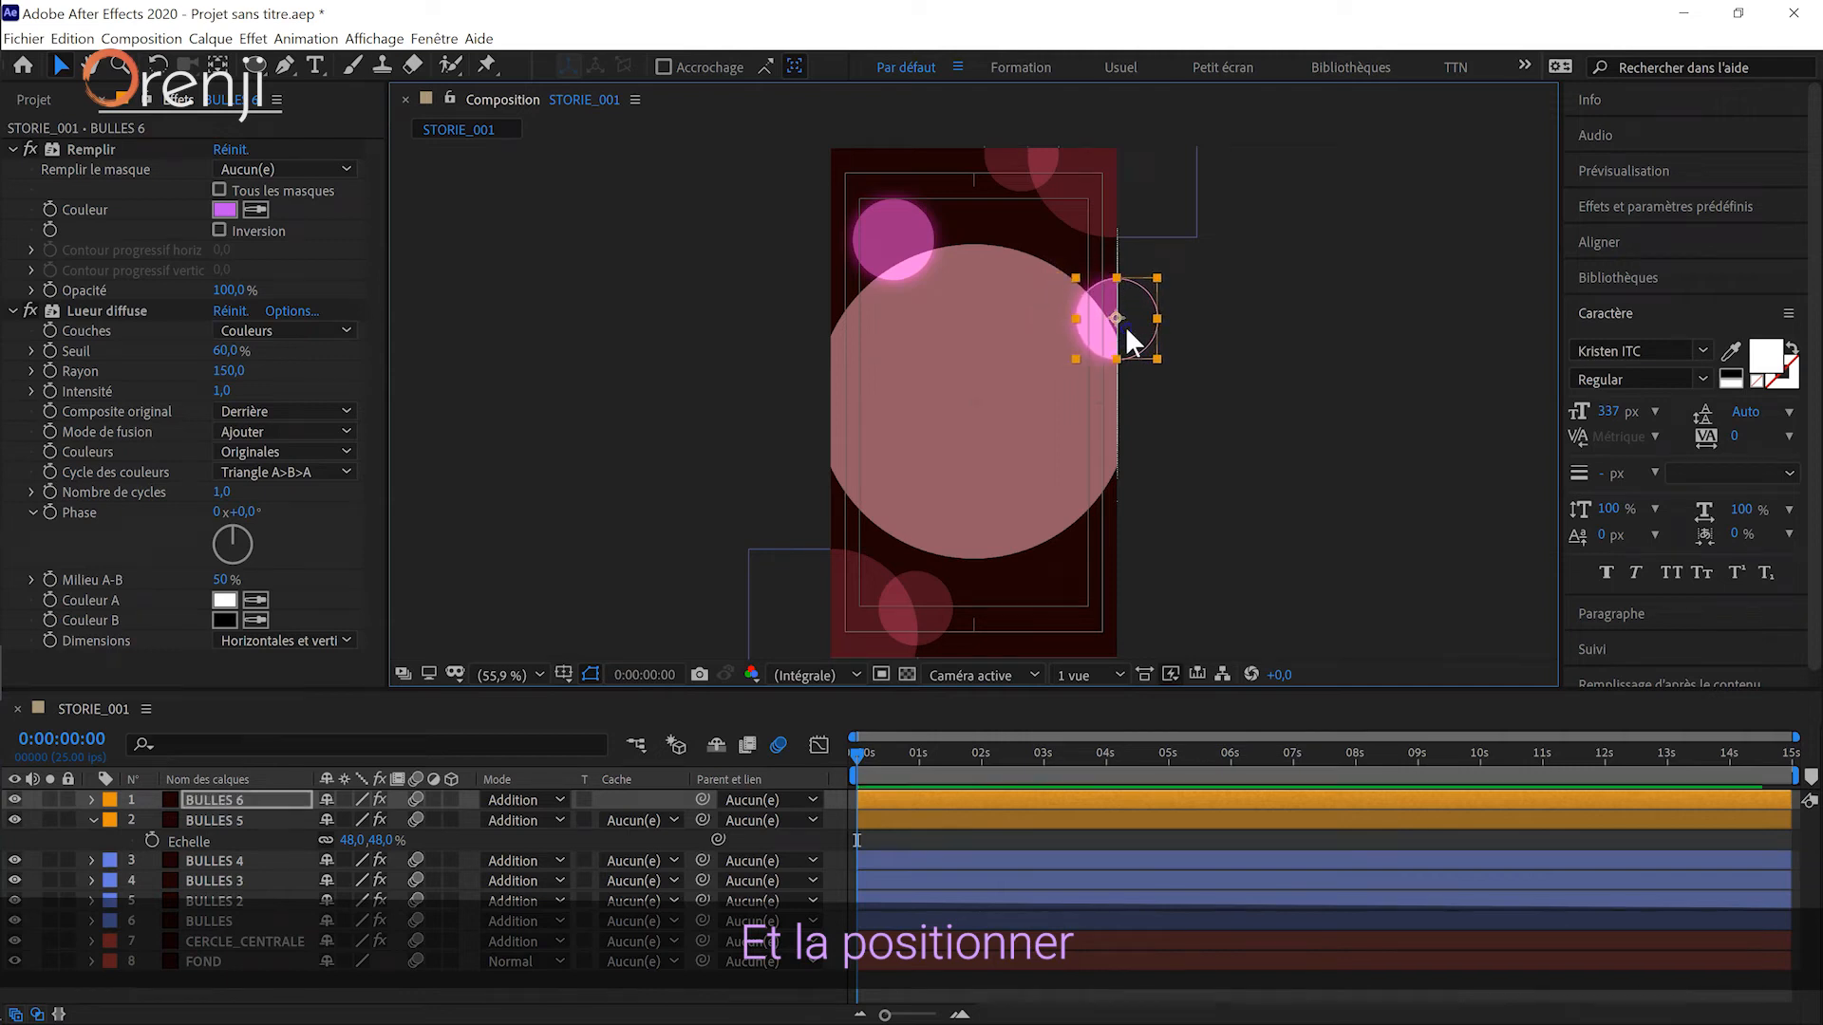
- Duplicate BULLES 6, scale the copy to 25 % and place it just lower left of the original
left_click(248, 801)
key("ctrl+d")
key("s")
left_click(355, 820)
type("25")
key("Return")
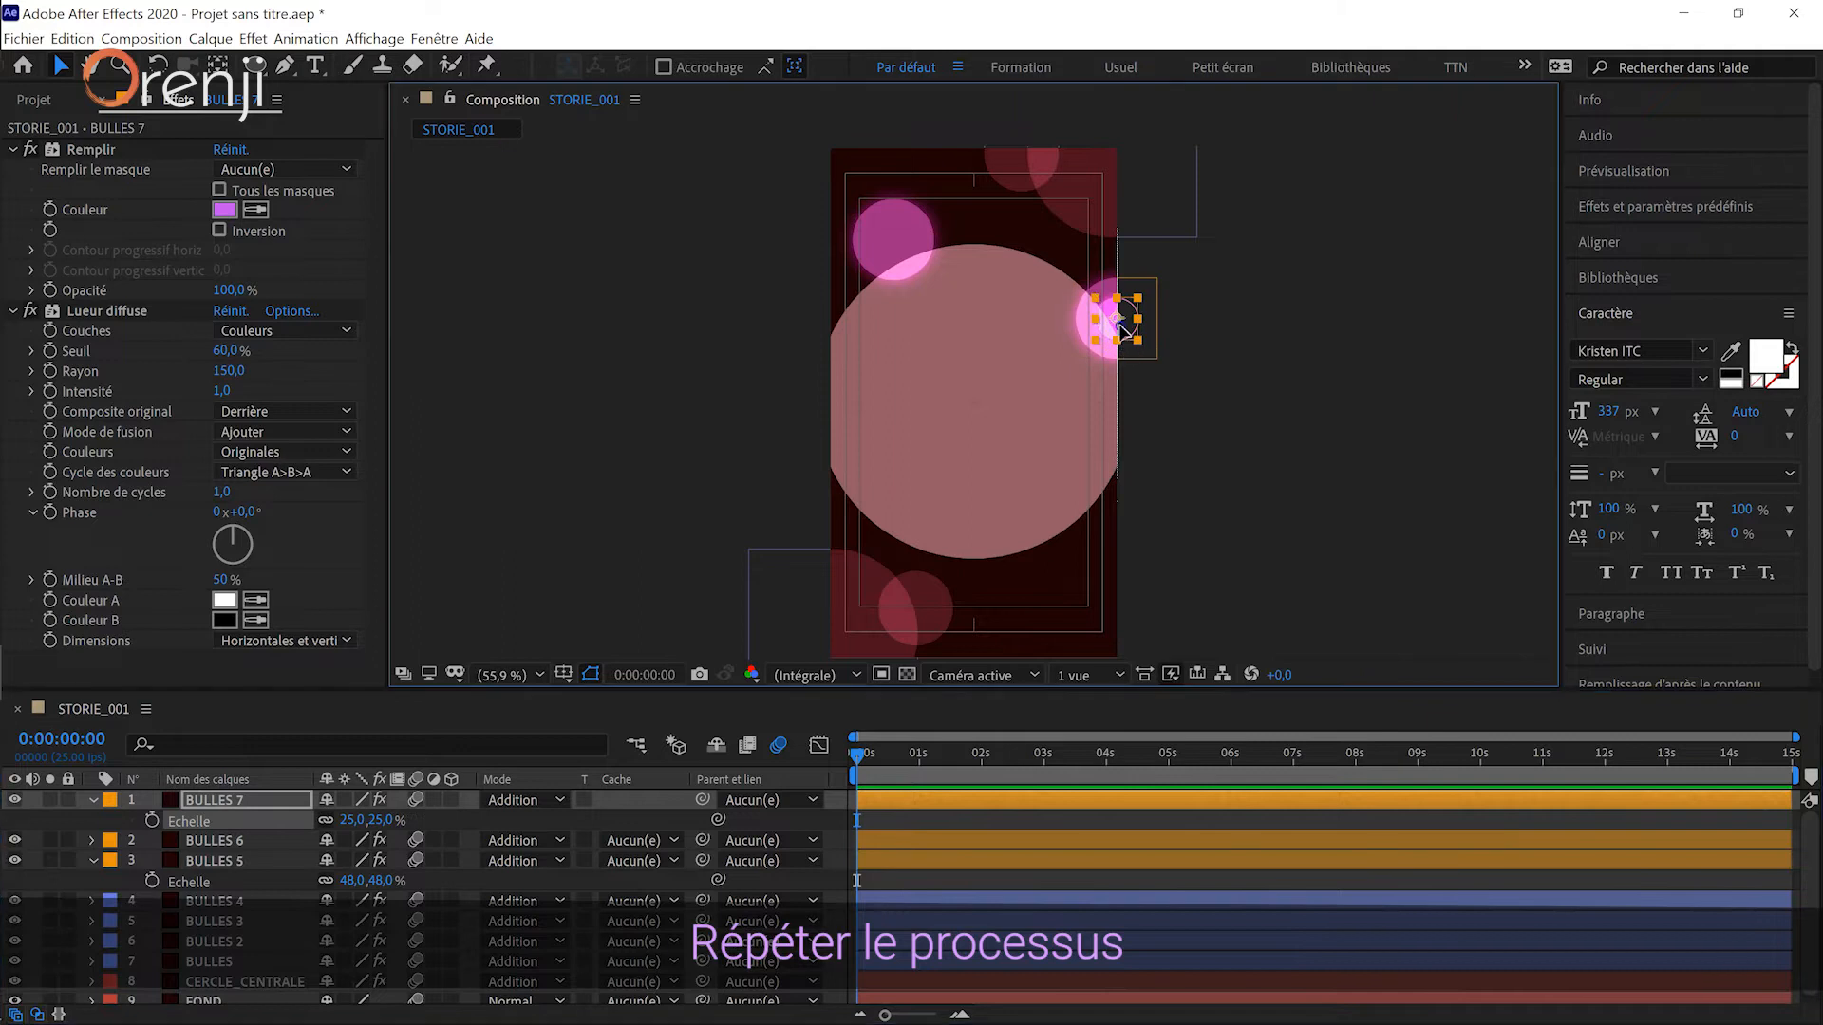
- Duplicate the small glowing bubble BULLES 7 and move the copy to the lower-left part of the large circle
left_click(215, 800)
key("ctrl+d")
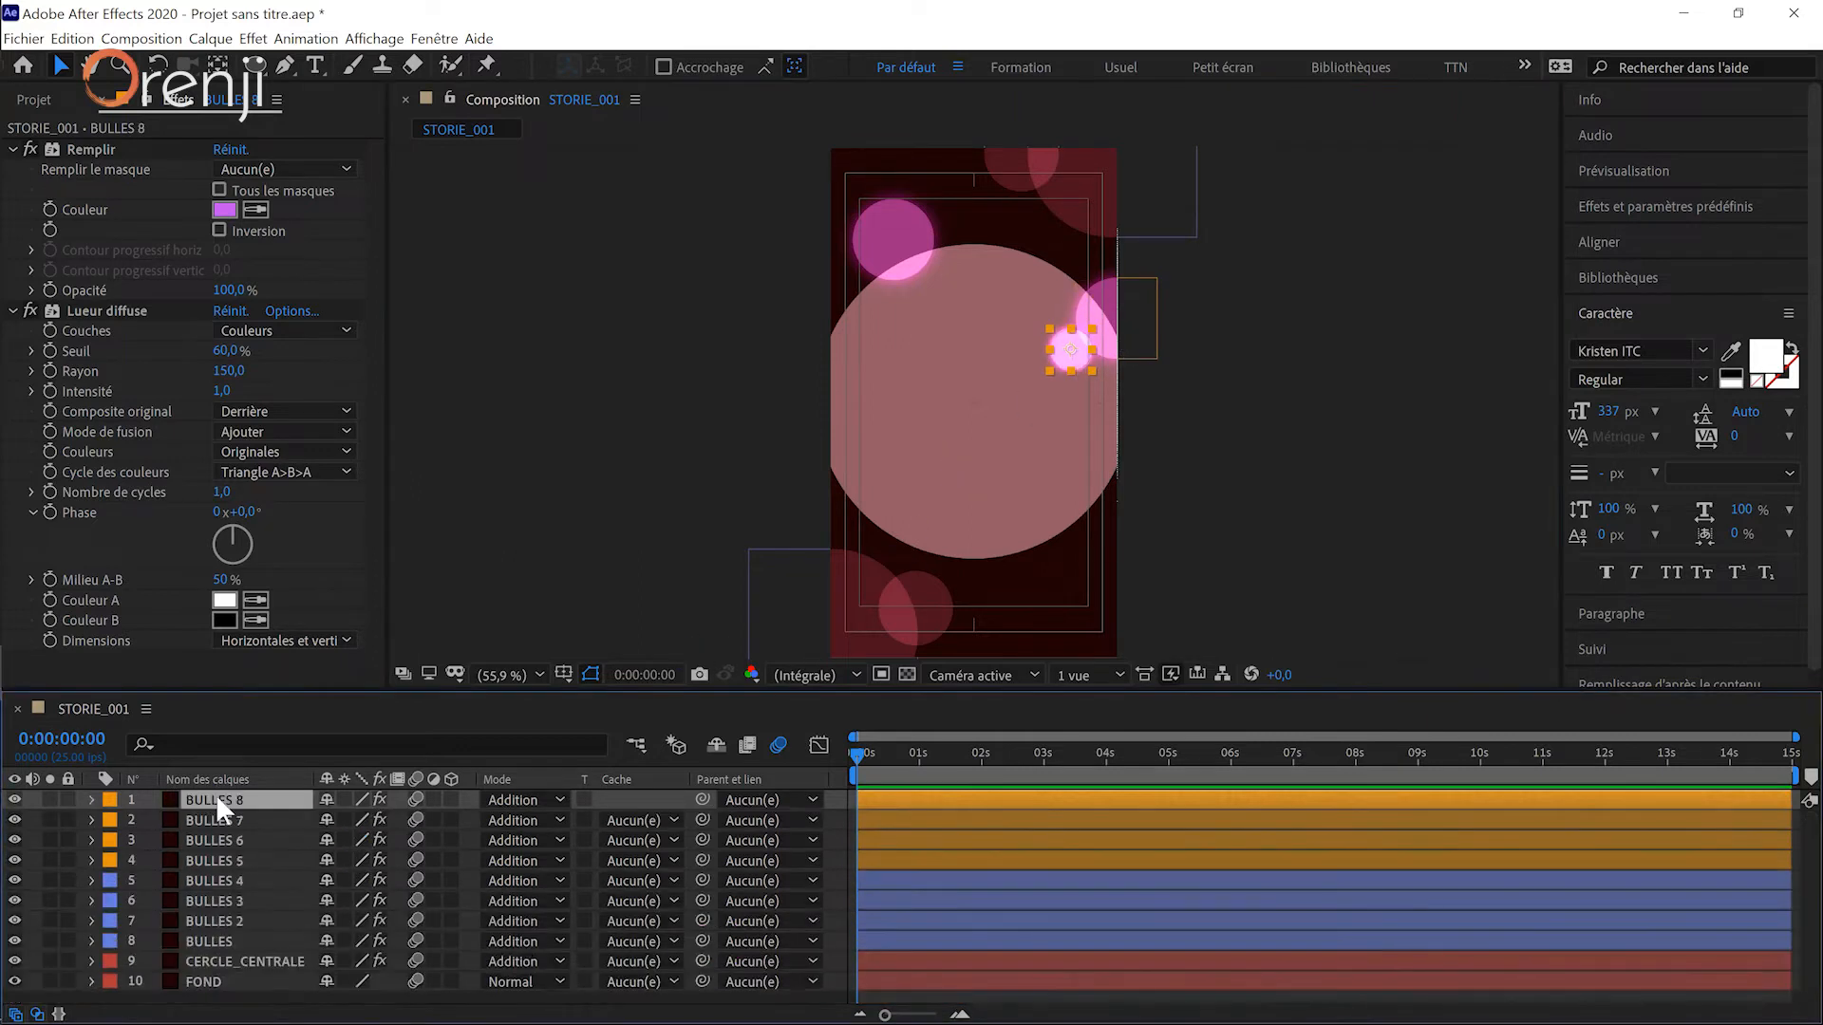
left_click_drag(1080, 368, 892, 475)
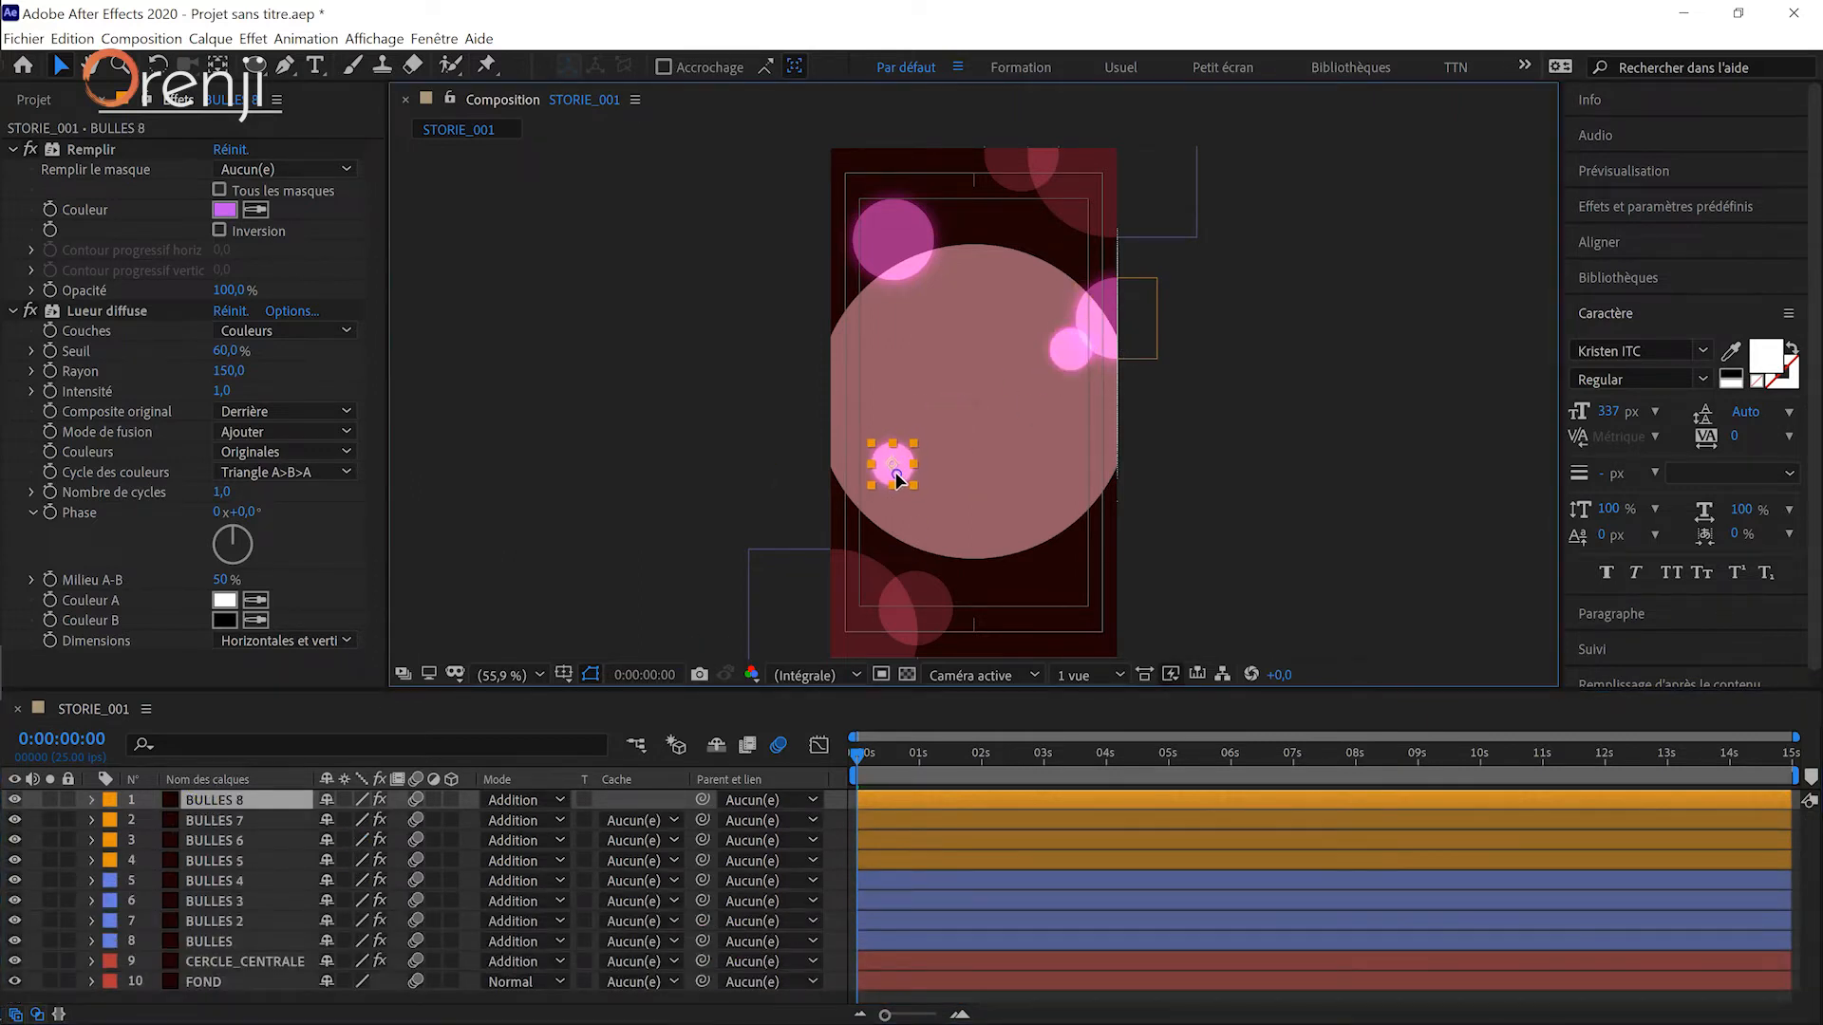
- Duplicate BULLES 8, enlarge the copy to 42 % and place it just lower left, against the composition's left edge
key("ctrl+d")
key("s")
left_click_drag(365, 820, 414, 821)
left_click_drag(900, 479, 870, 515)
- Change the fill colour of BULLES 9 from purple to orange
left_click(224, 210)
left_click_drag(359, 147, 359, 330)
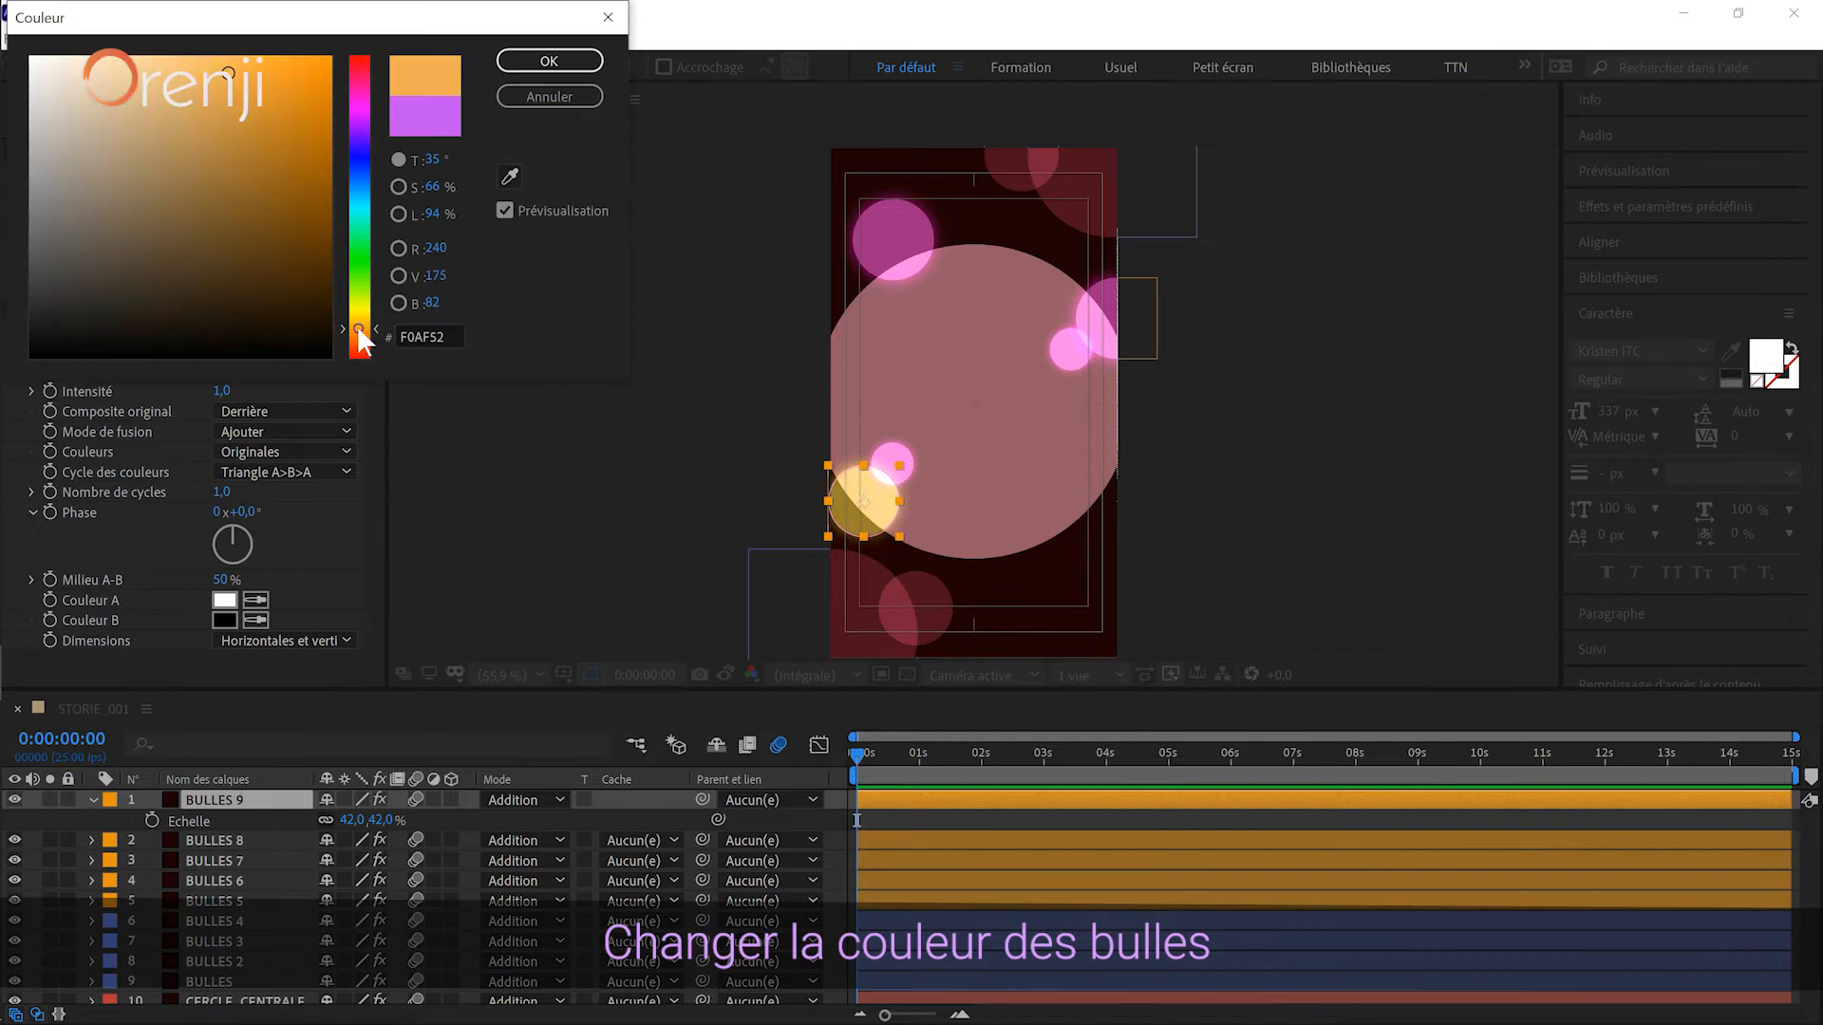
left_click(549, 60)
- Change the fill colour of BULLES 6, the bubble on the composition's right edge, from purple to coral red
left_click(1106, 318)
left_click(224, 210)
left_click_drag(360, 161, 359, 74)
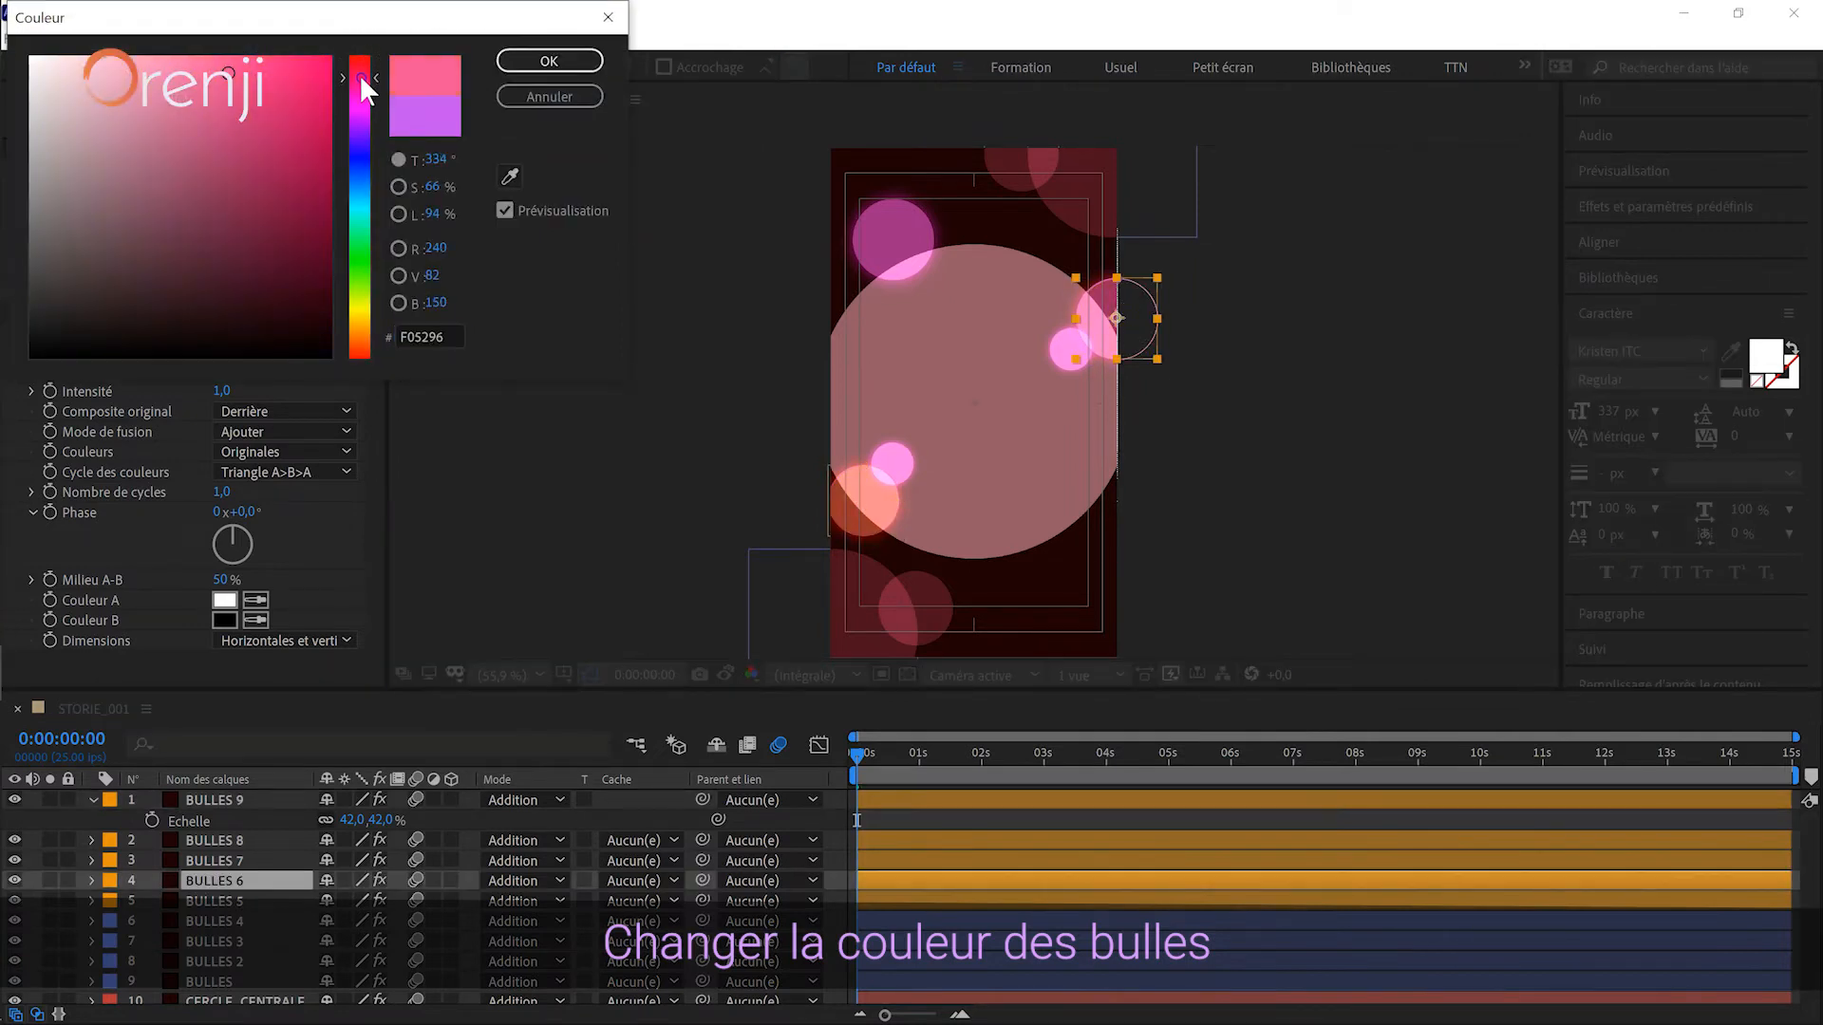
left_click(549, 60)
left_click(224, 210)
left_click(359, 61)
left_click(549, 61)
left_click(665, 202)
left_click(93, 800)
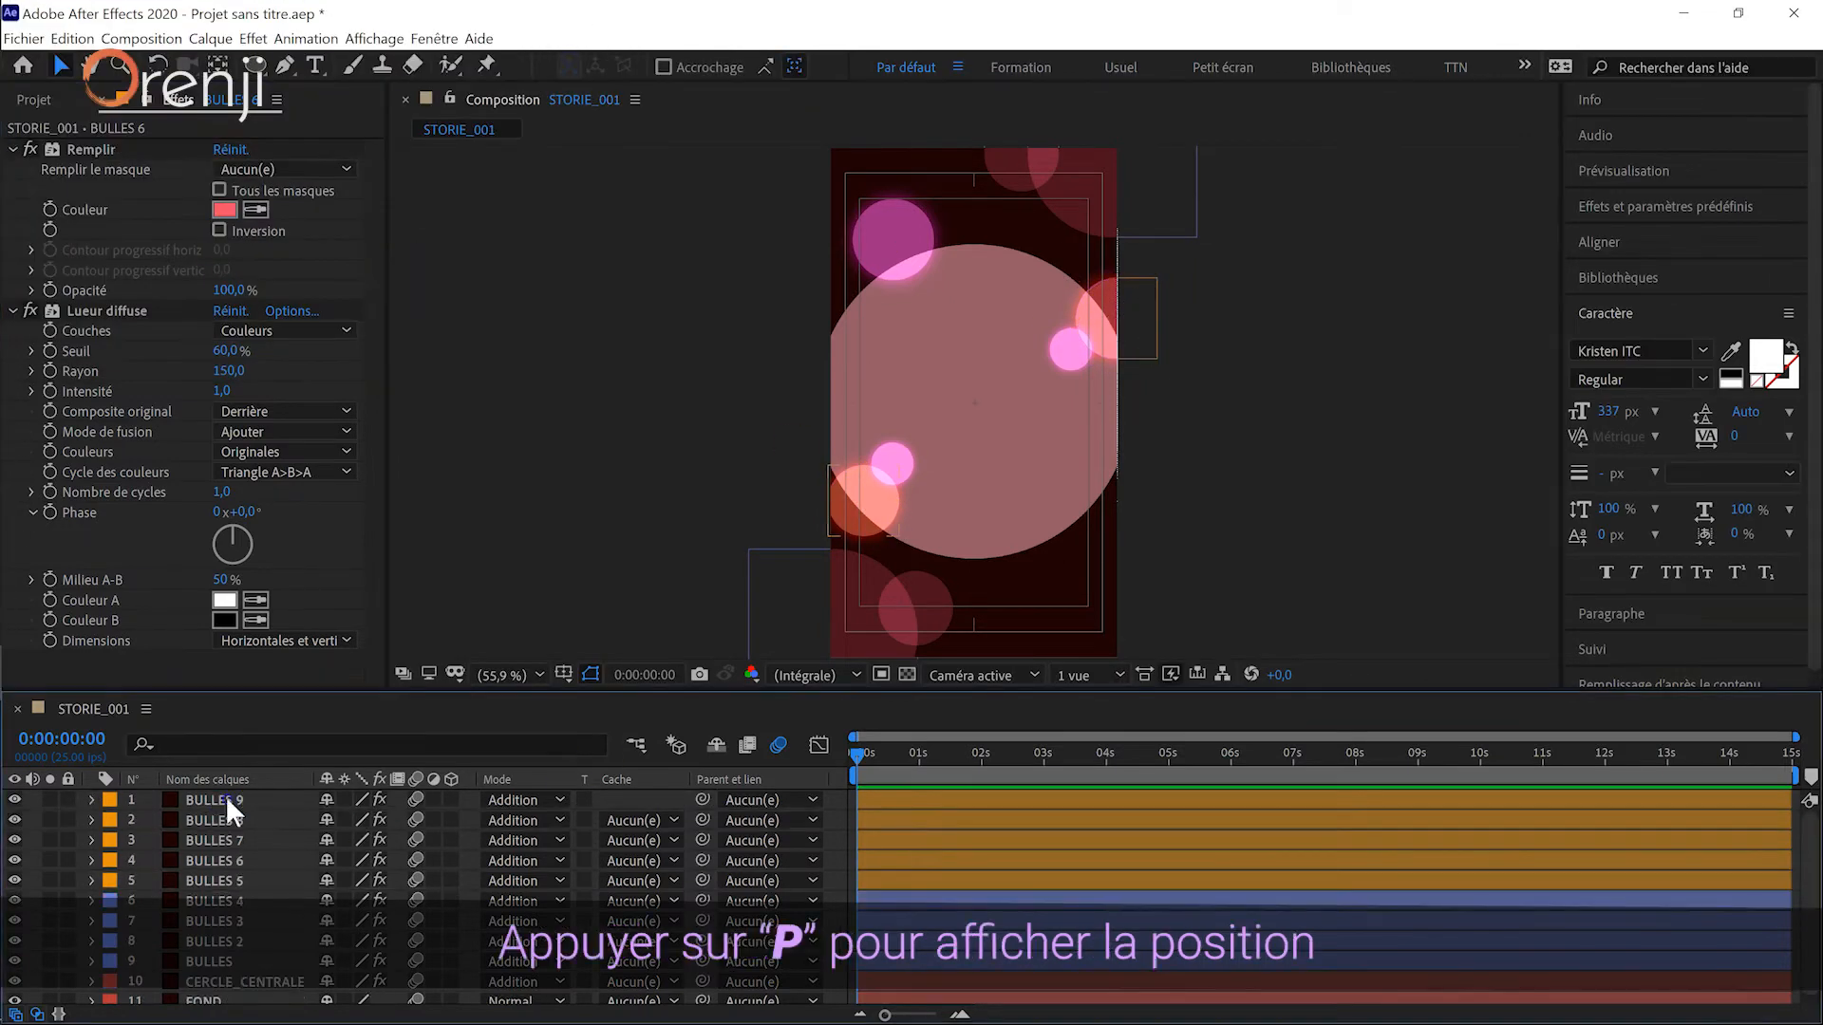
- Add the expression wiggle(0.5,50) to the Position of BULLES 9 and scrub the timeline to check the motion
left_click(227, 799)
key("p")
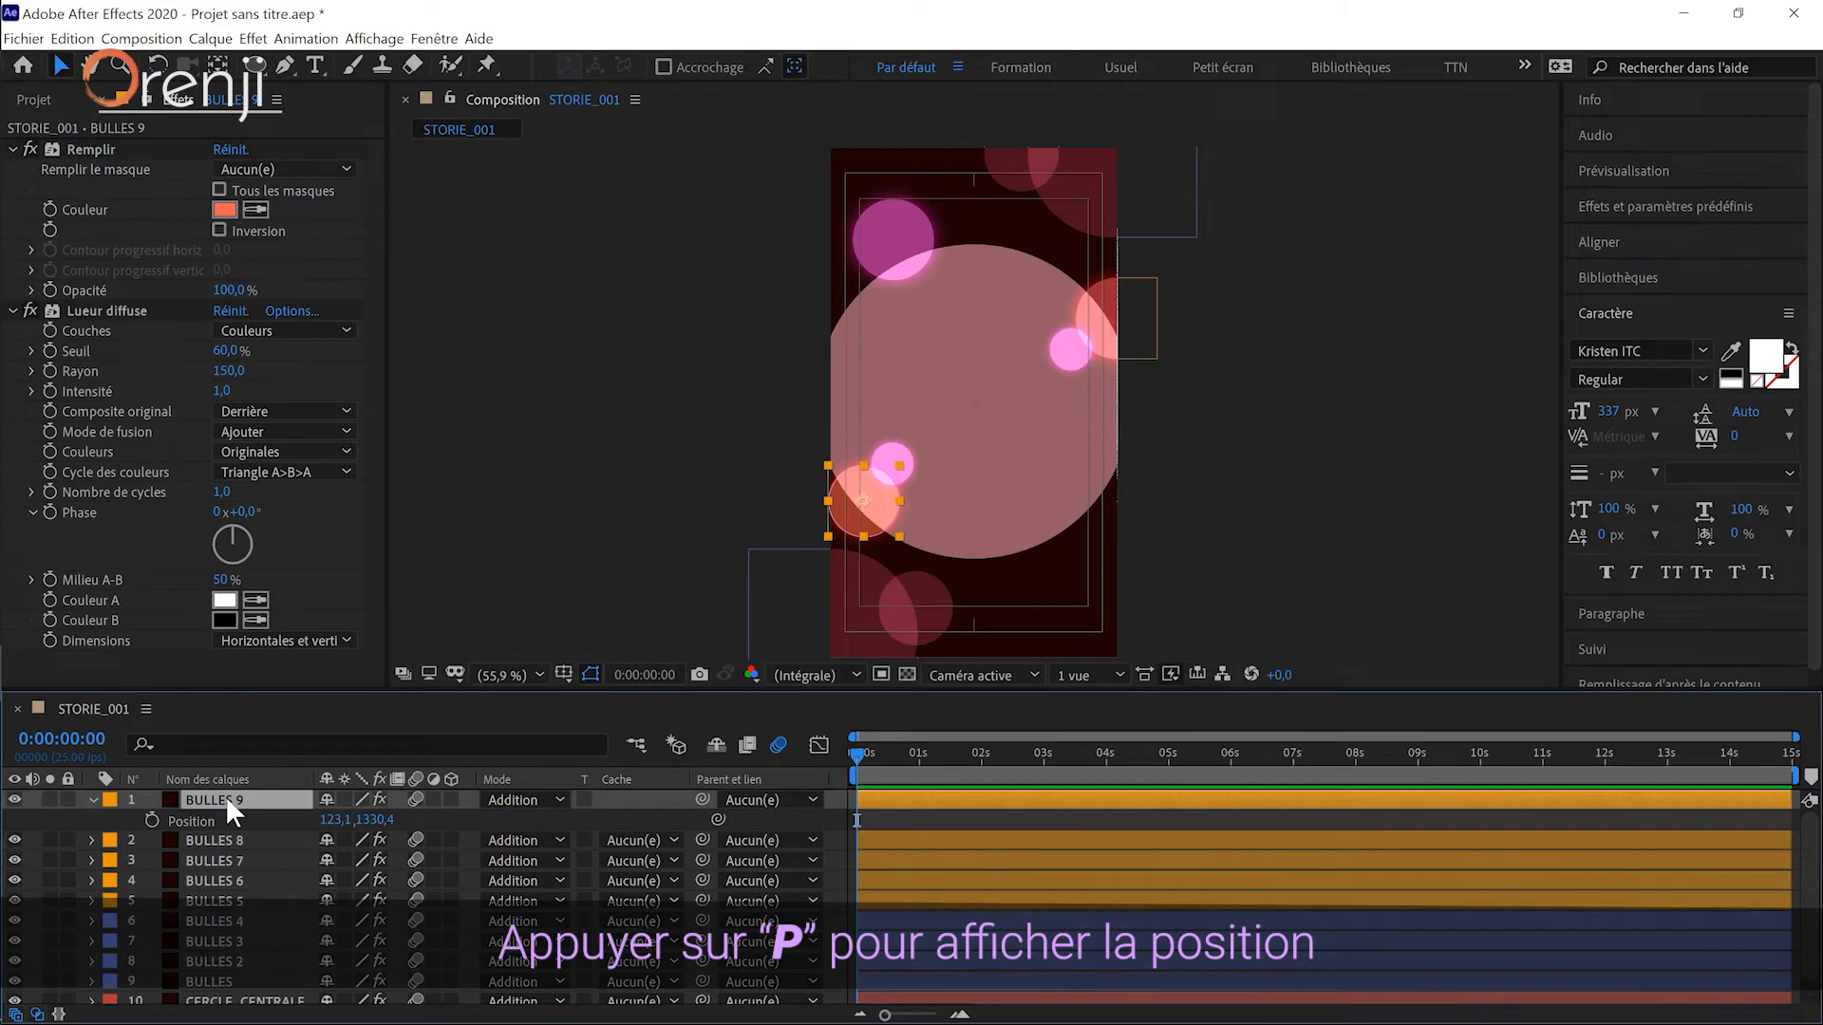
left_click(152, 819, "alt")
left_click(1071, 838)
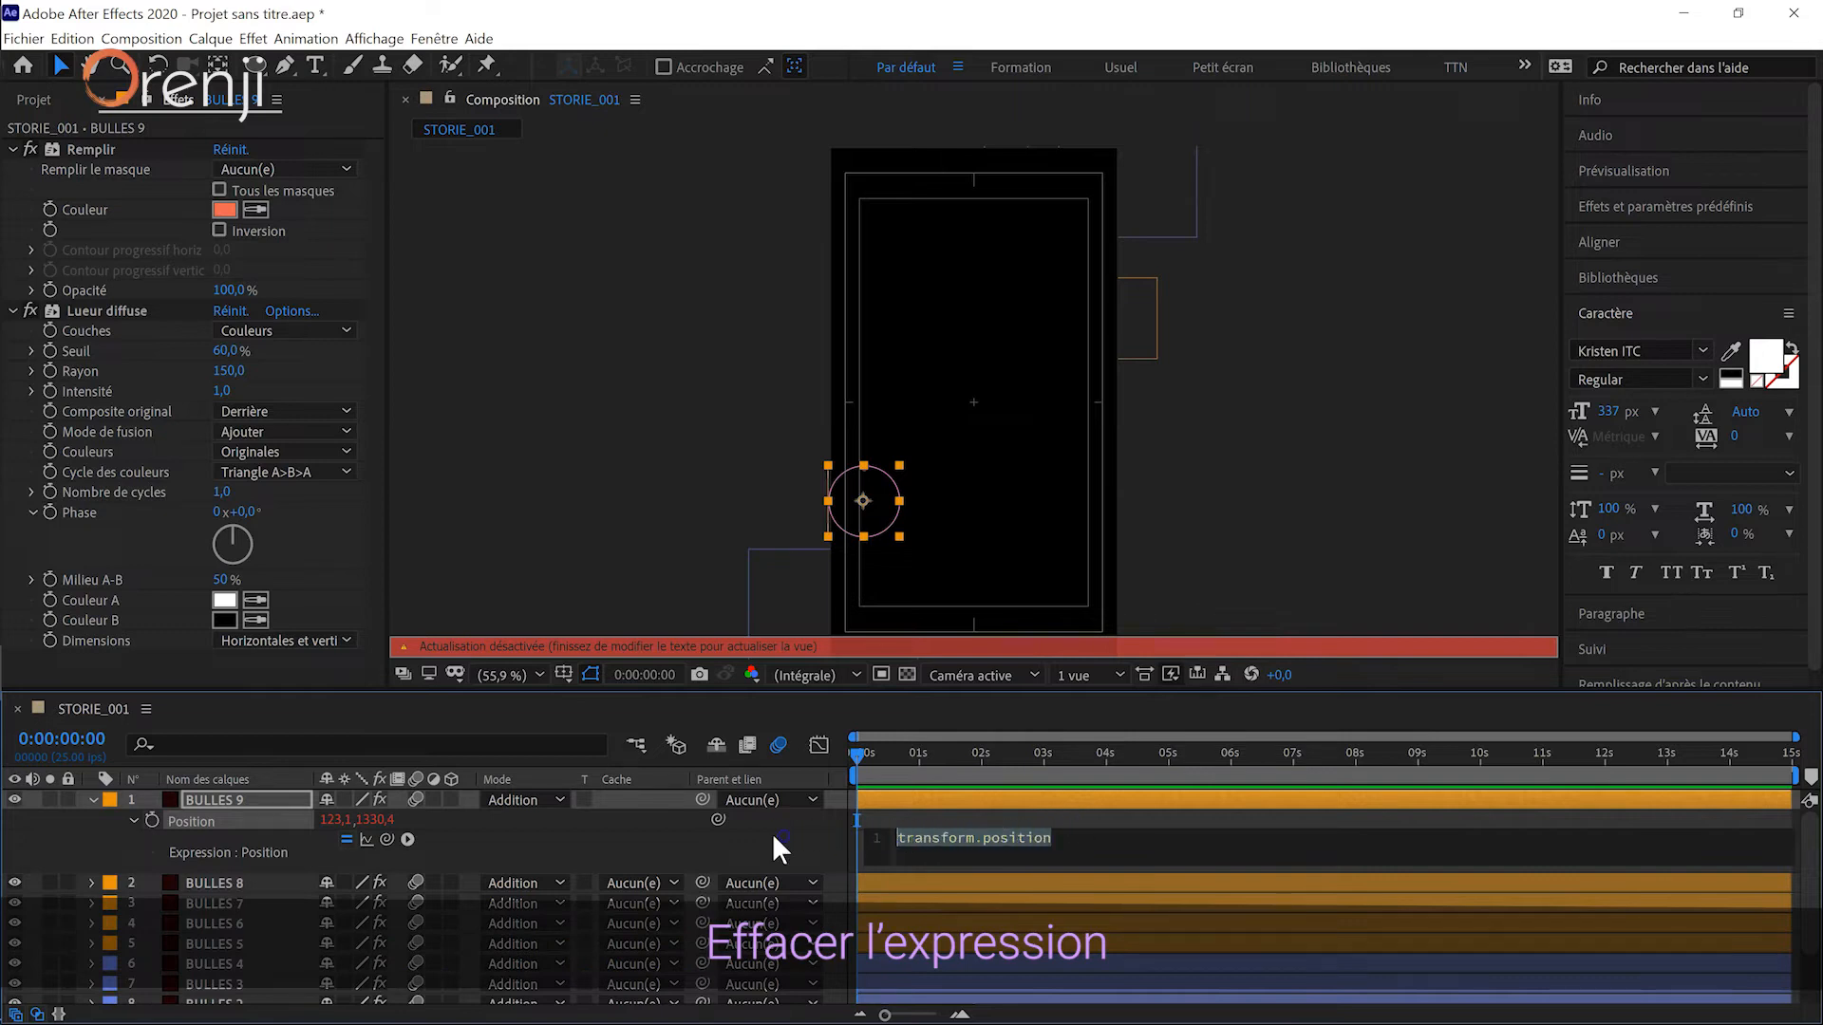
type("wiggle")
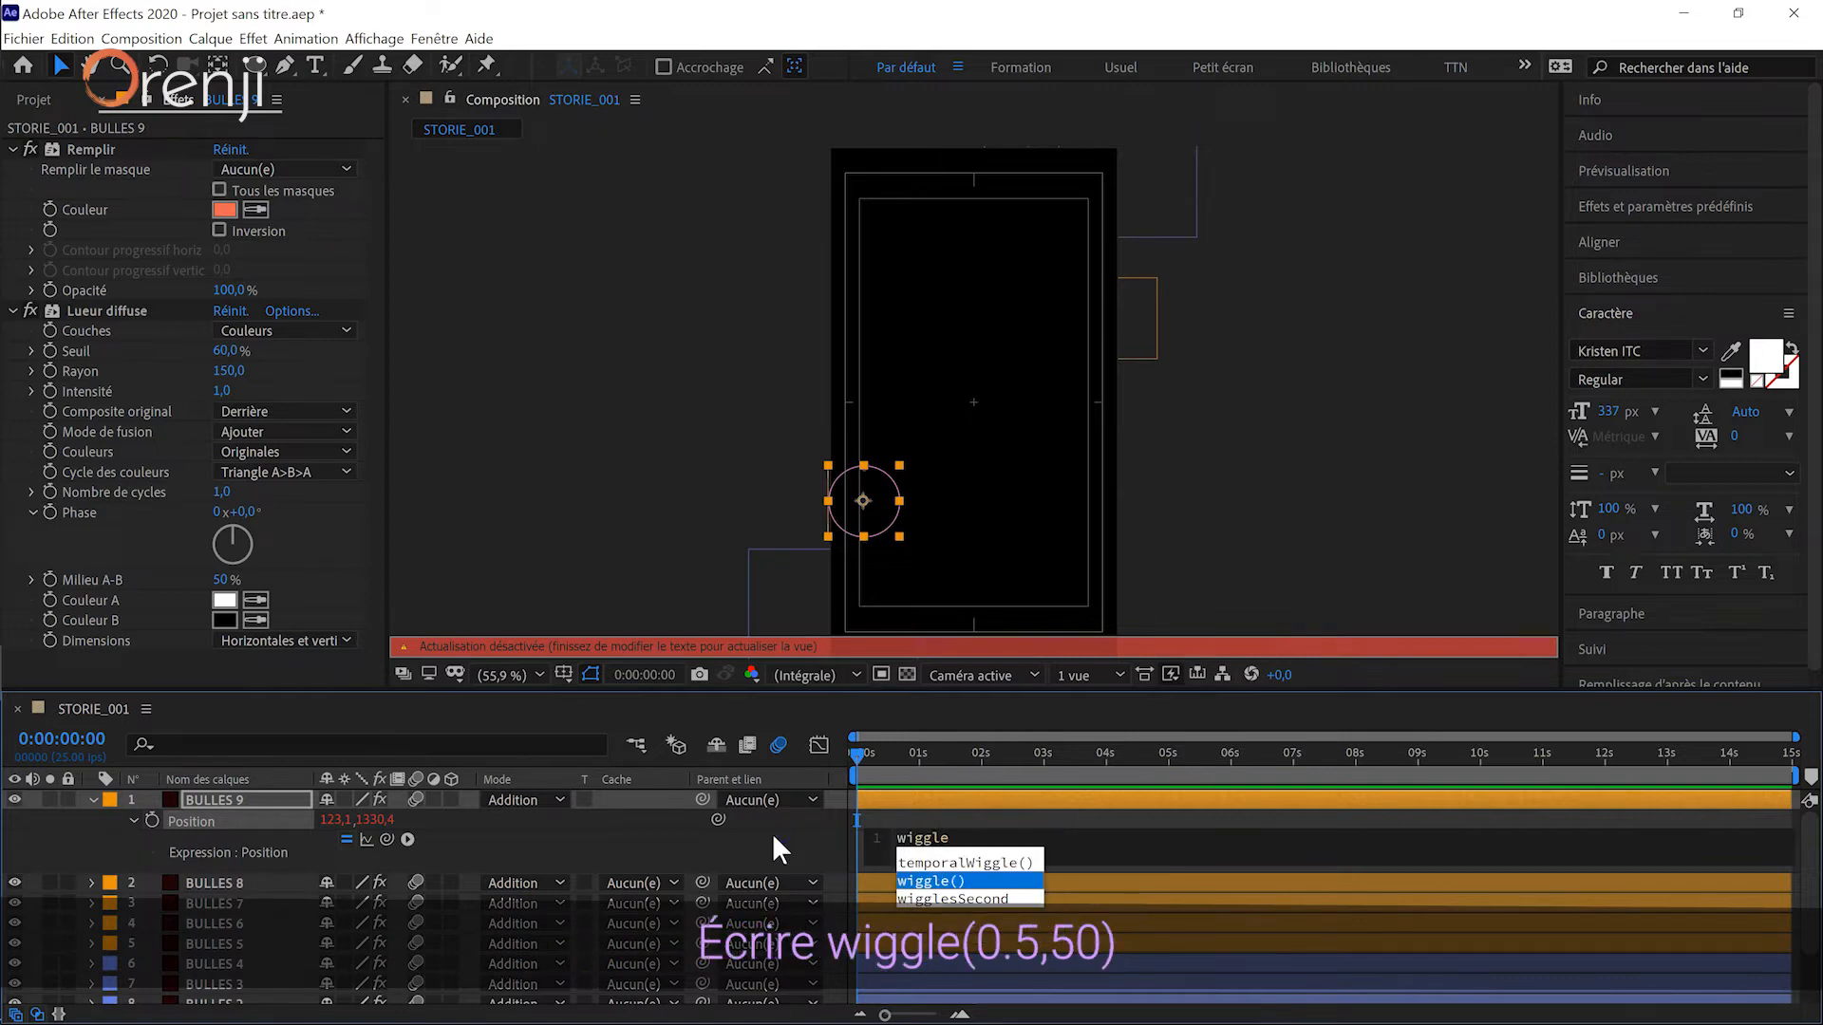
key("Return")
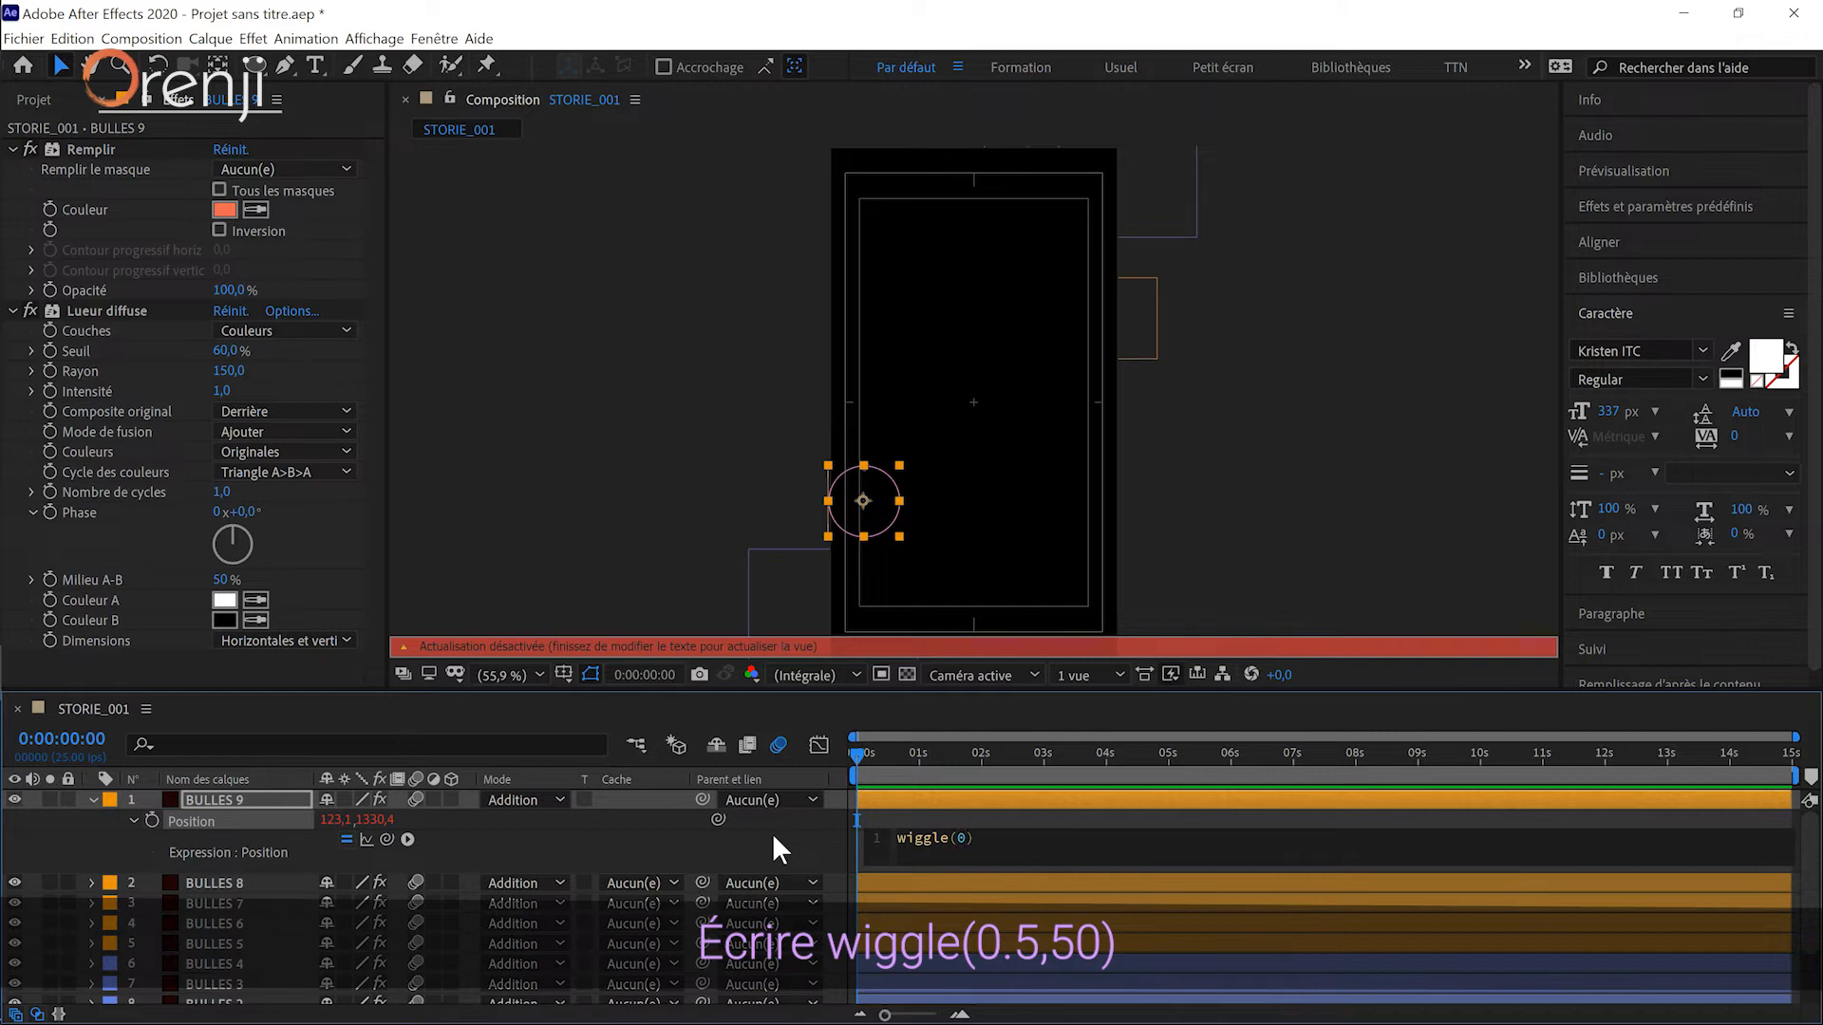
type(",5")
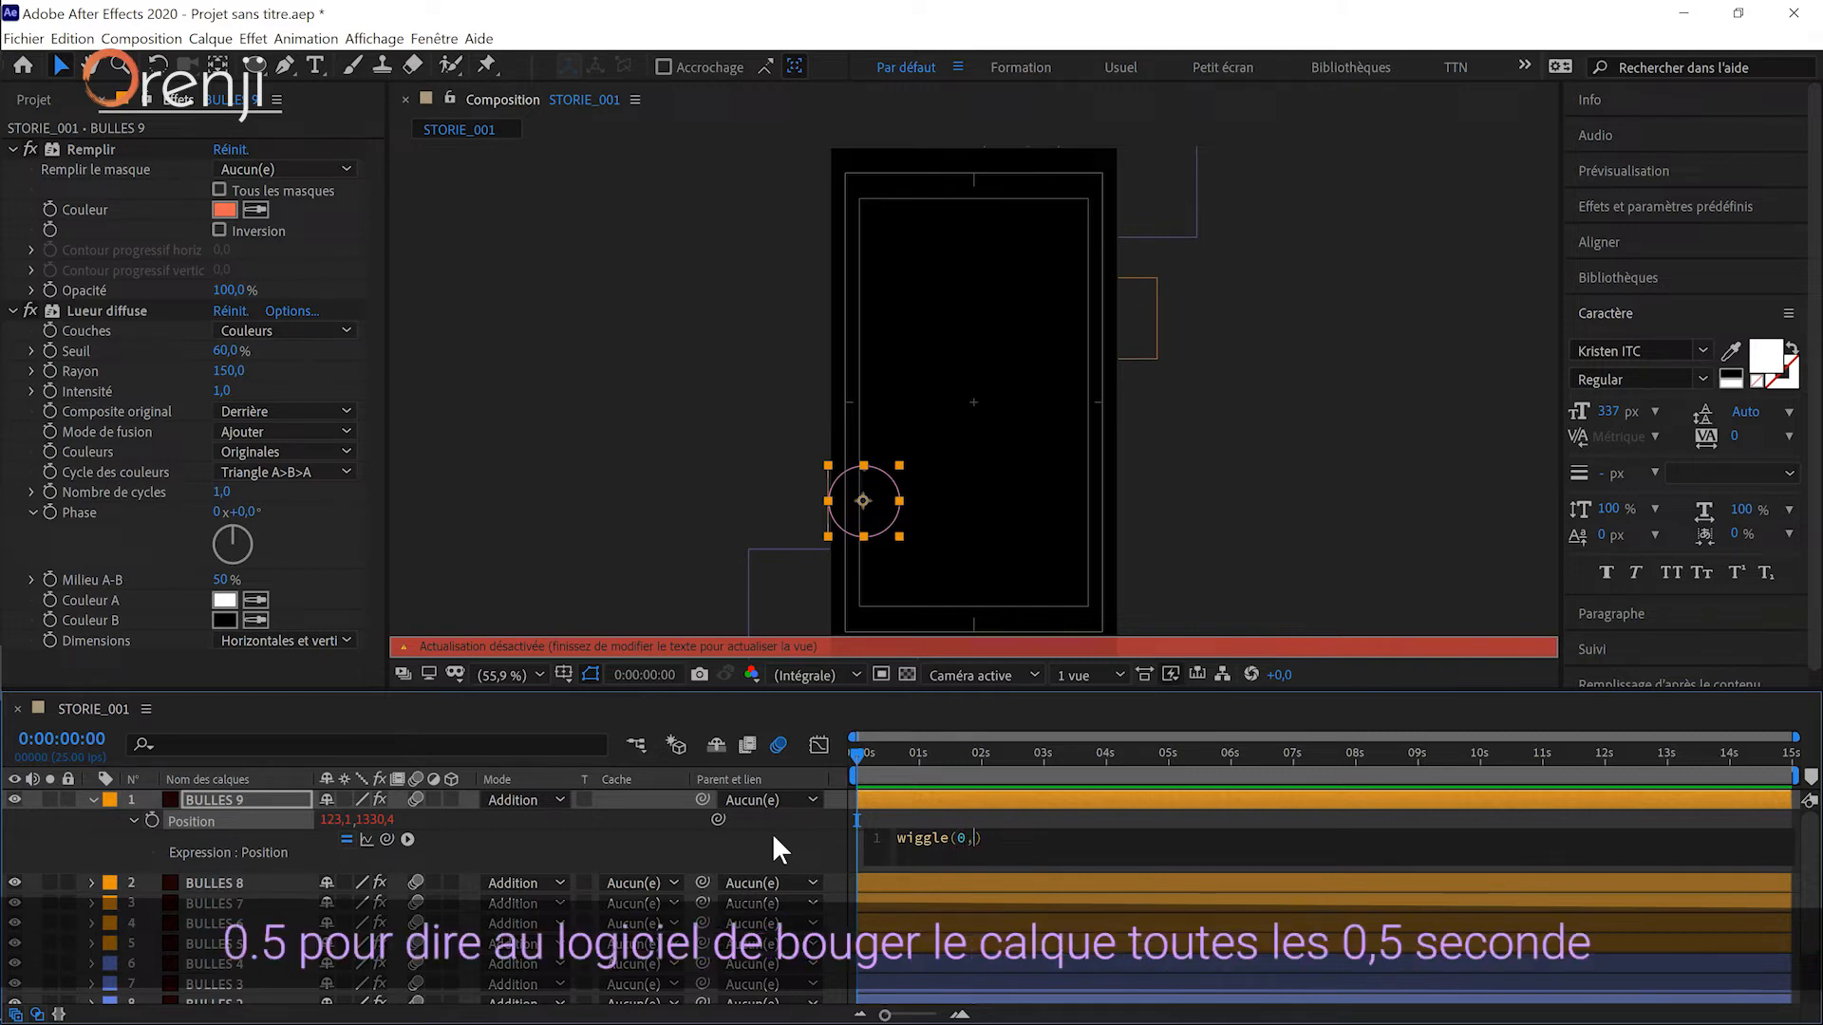
type(".")
key("BackSpace")
key("BackSpace")
key("BackSpace")
type(".5,50")
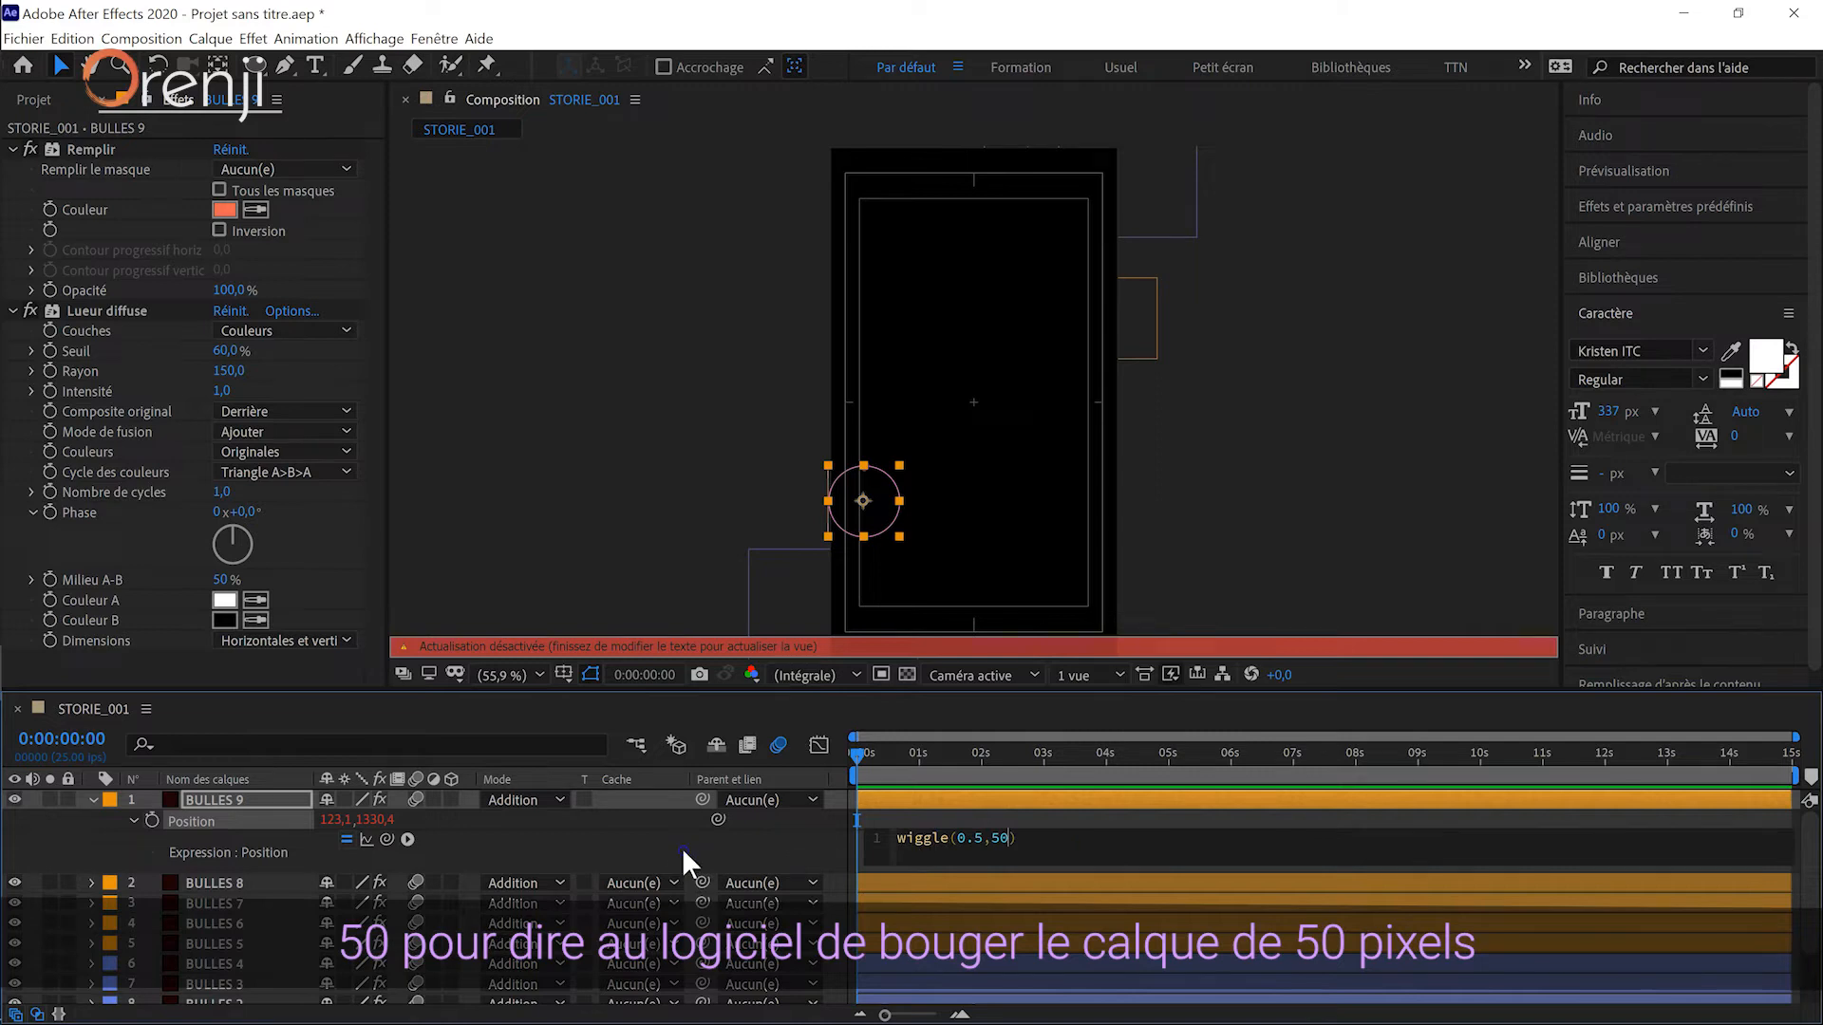
left_click(720, 625)
mouse_move(890, 759)
left_mouse_down()
mouse_move(1077, 760)
mouse_move(857, 759)
left_mouse_up()
- Copy the wiggle(0.5,50) expression from BULLES 9 and paste it as the Position expression of BULLES 8
left_click(958, 837)
key("ctrl+c")
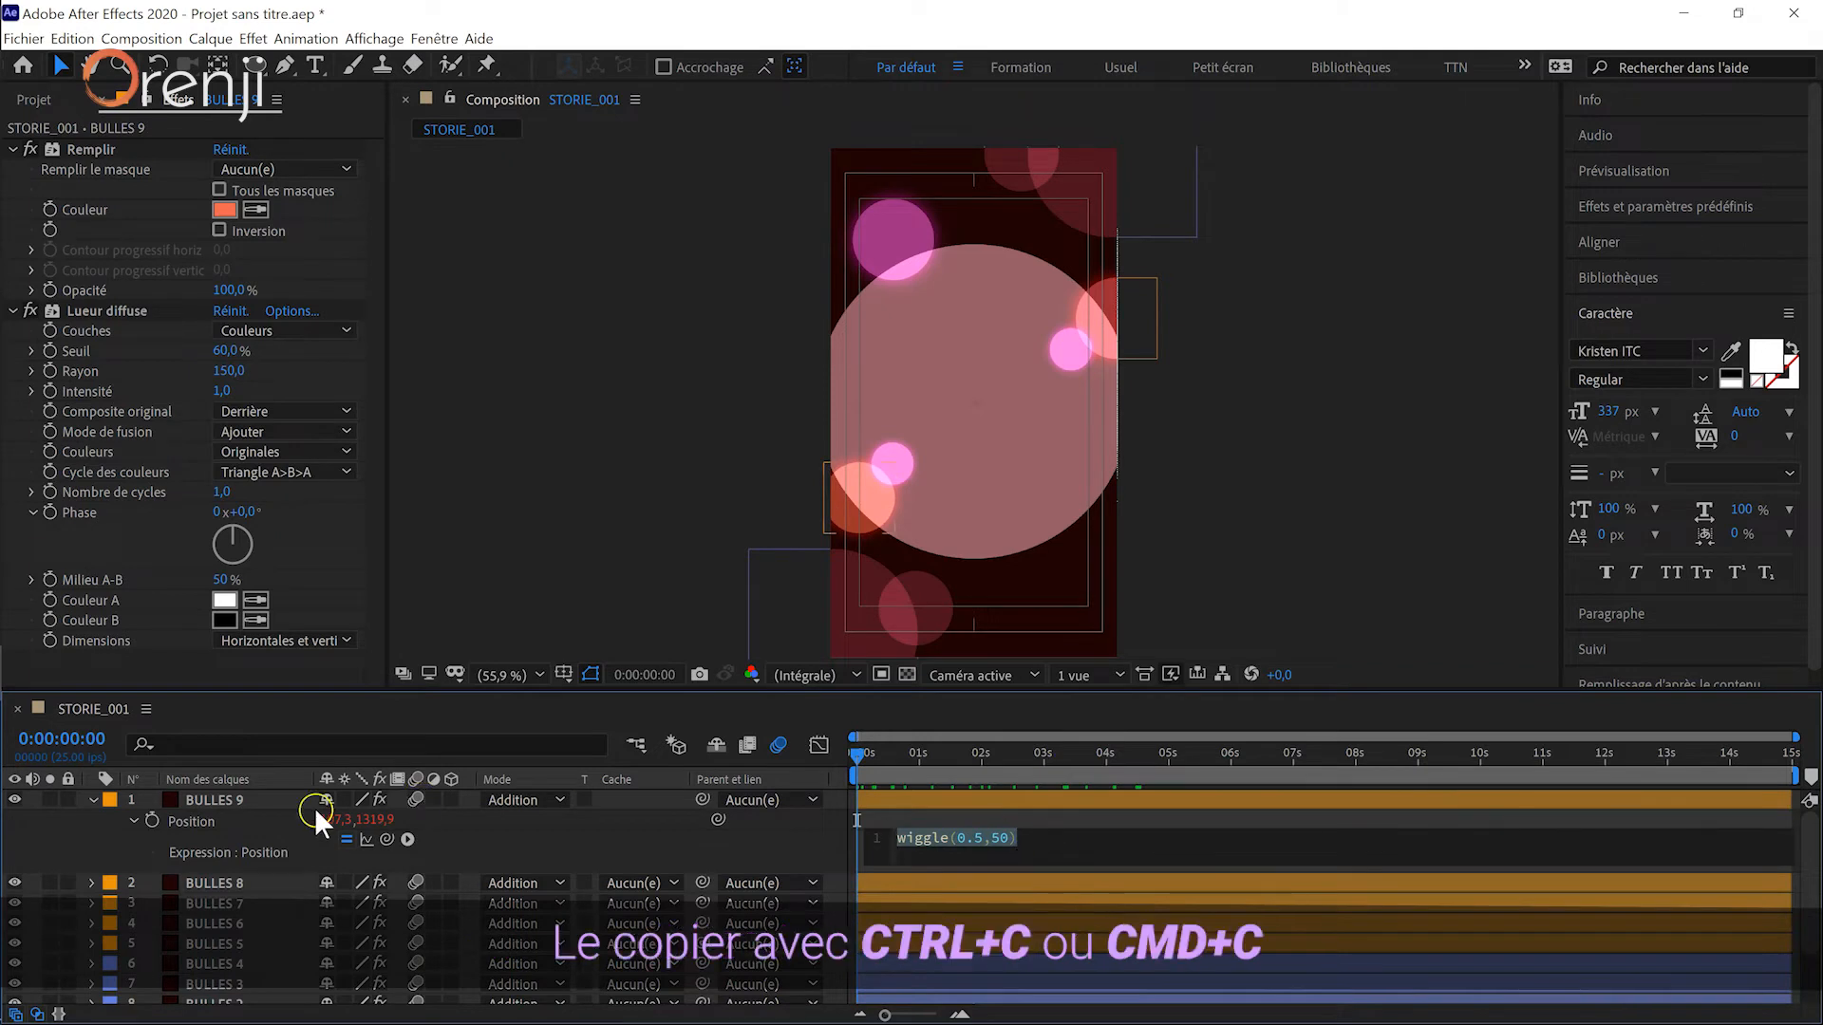
left_click(92, 800)
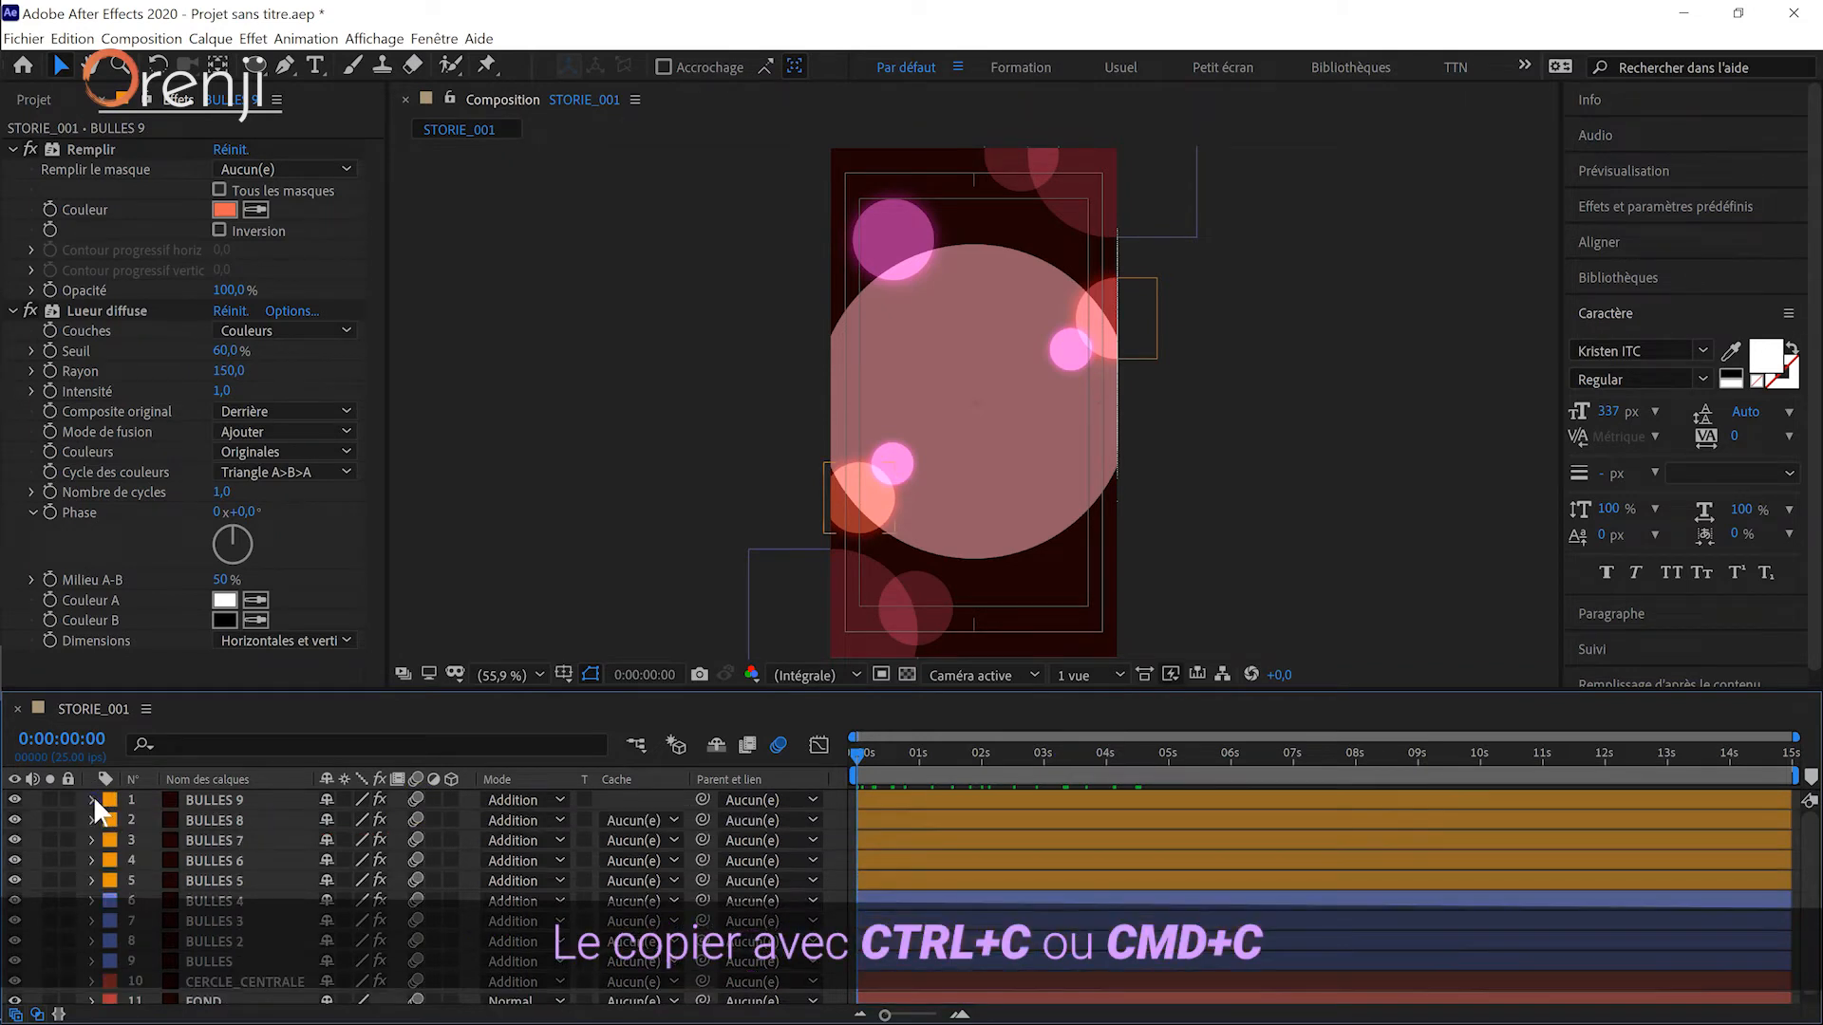
left_click(203, 814)
key("p")
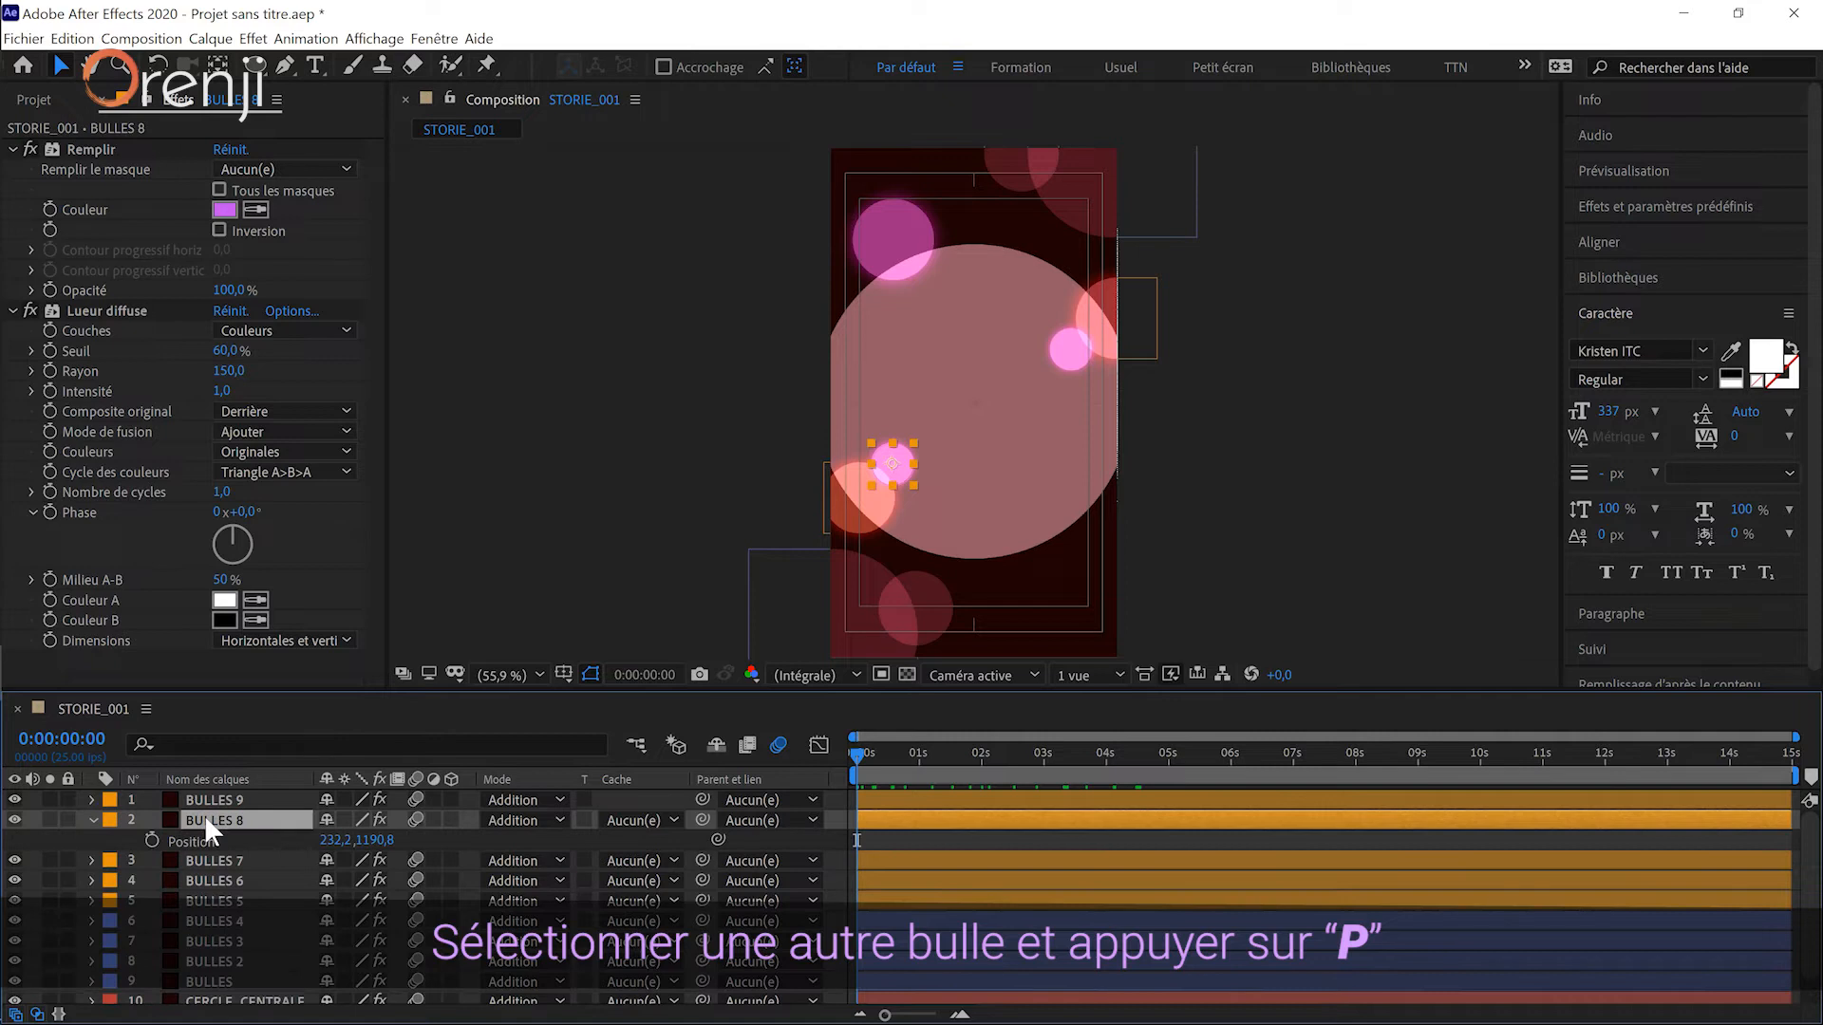
left_click(148, 830, "alt")
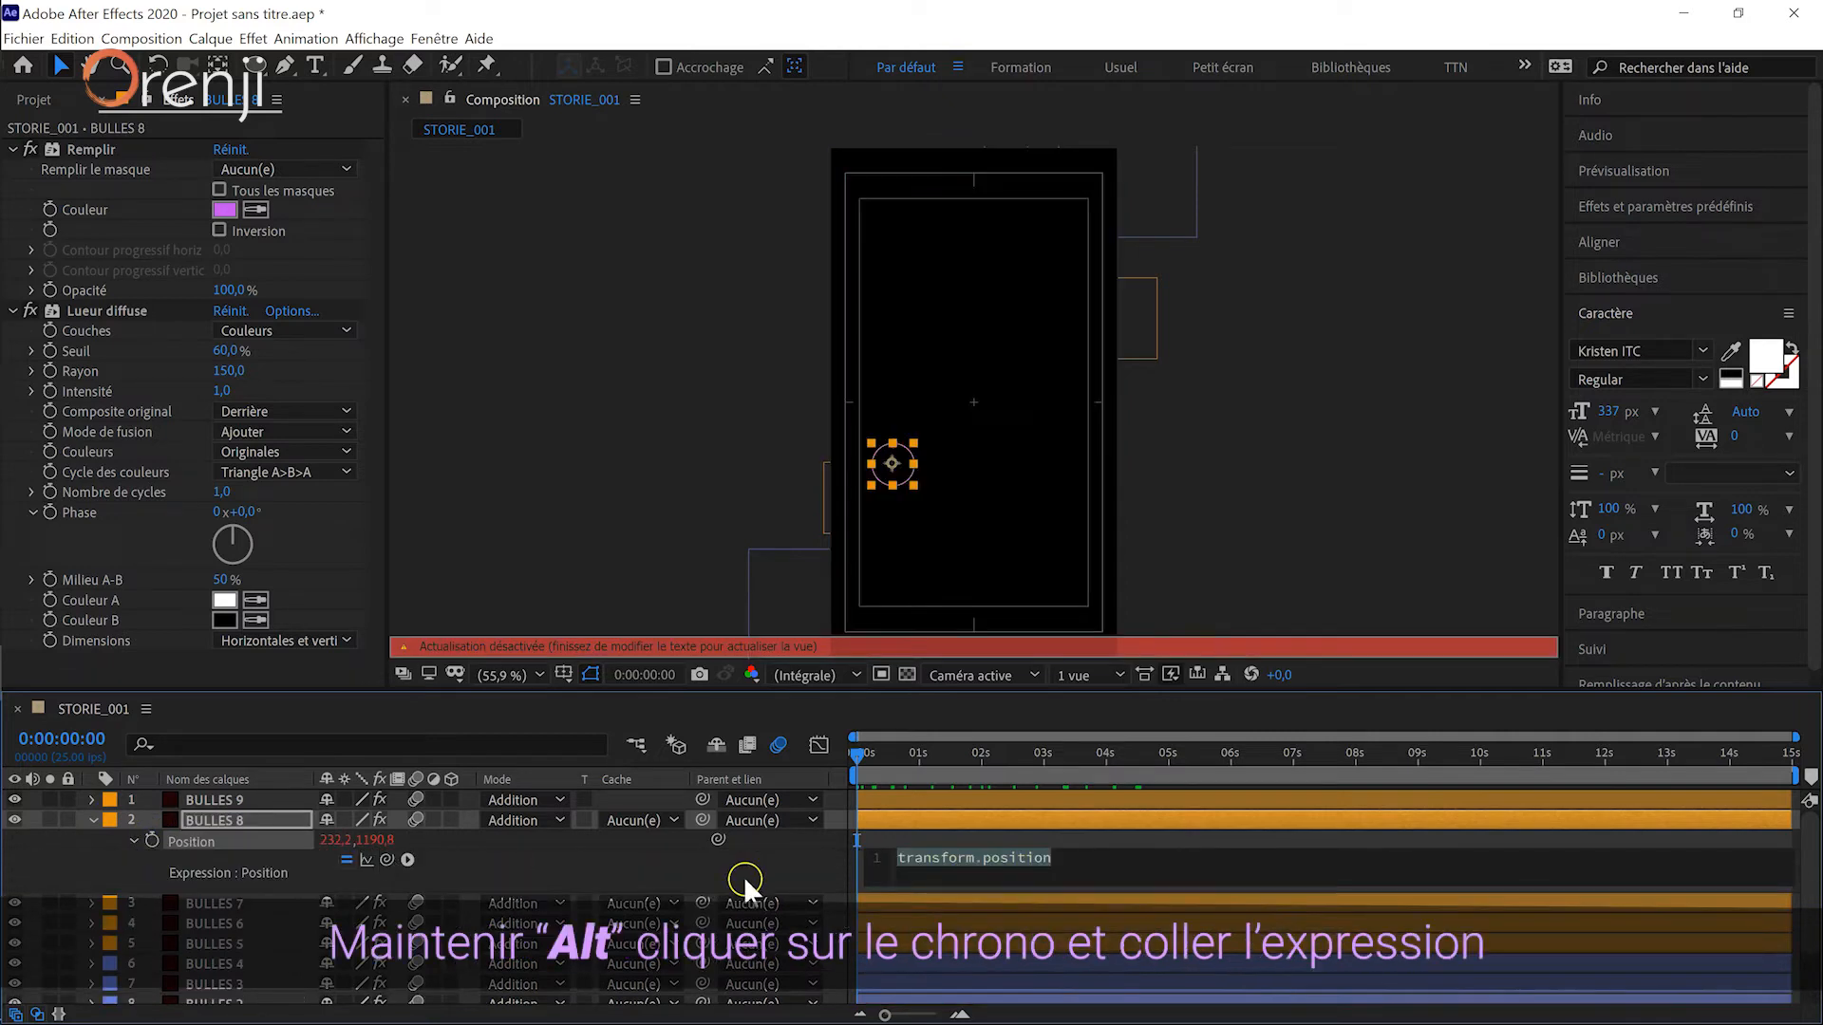
key("ctrl+v")
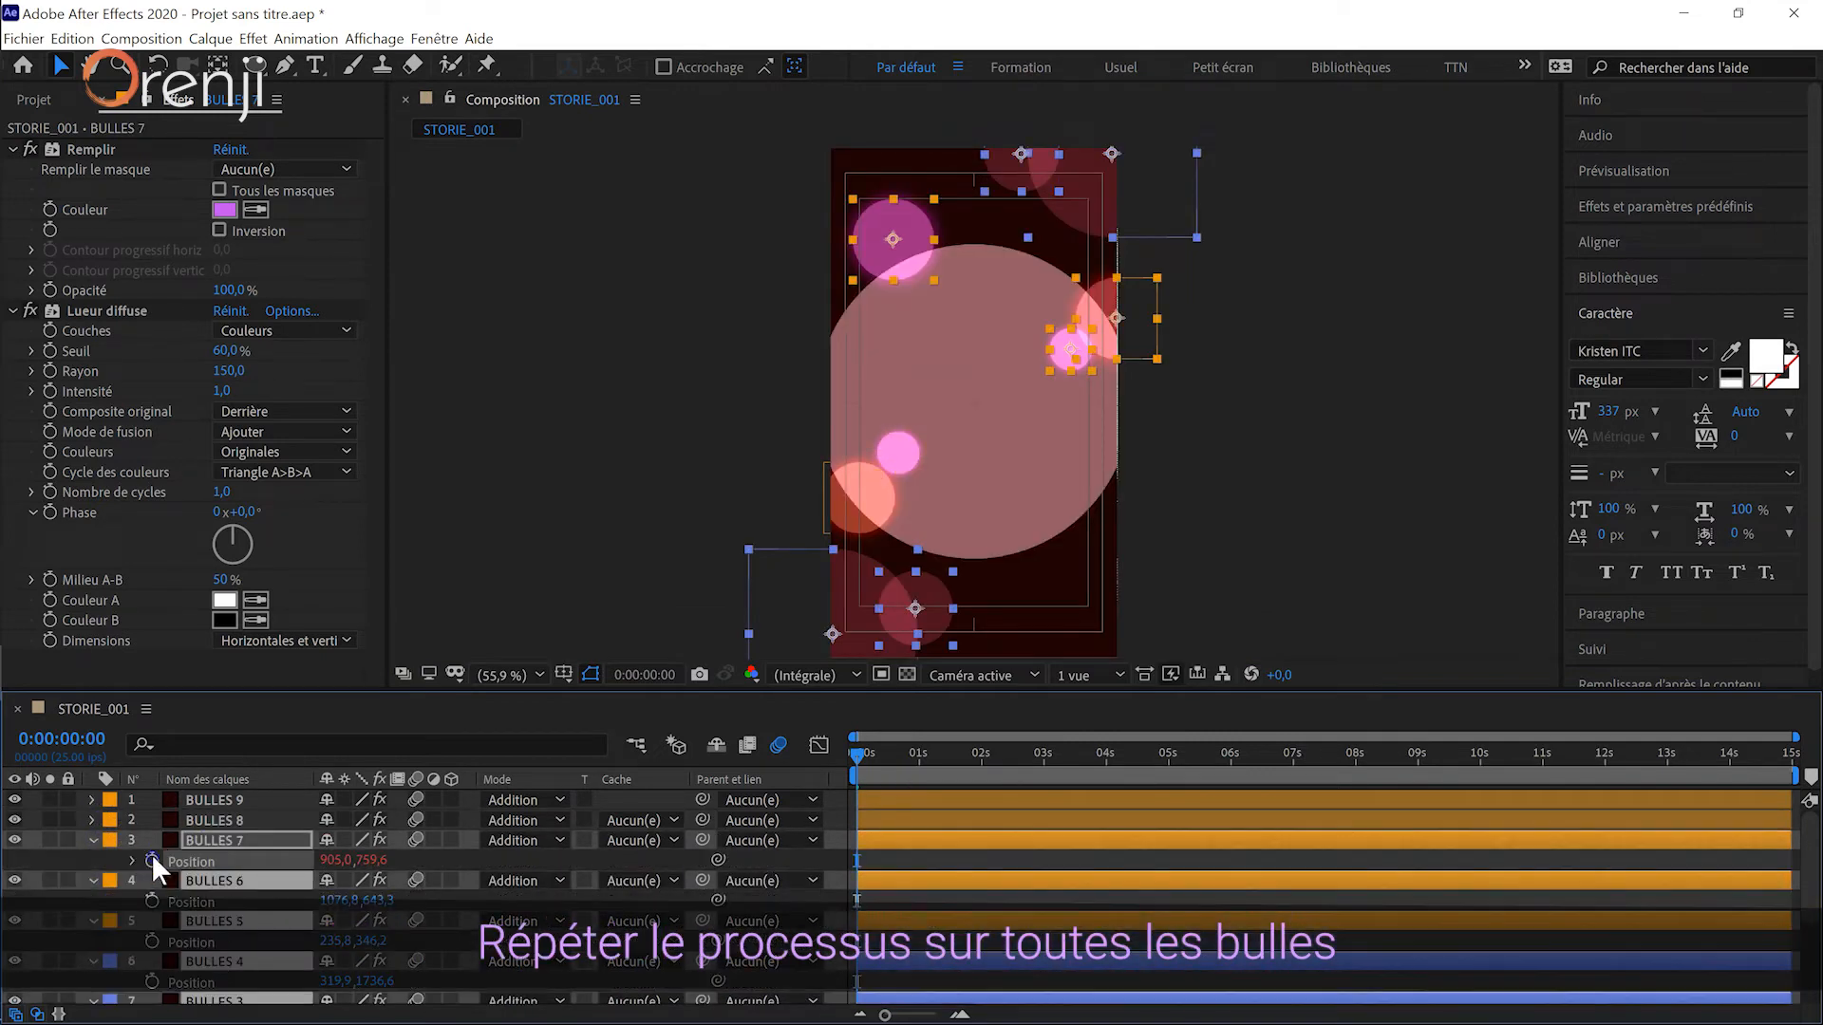
- Apply the expression wiggle(0.5,50) to the Position of BULLES 7, BULLES 6, BULLES and BULLES 2
type("wiggle(0.5,50)")
left_click(151, 943, "alt")
type("wiggle(0.5,50)")
left_click_drag(1802, 861, 1803, 957)
left_click(151, 952, "alt")
type("wiggle(0.5,50)")
left_click(151, 913, "alt")
type("wiggle(0.5,50)")
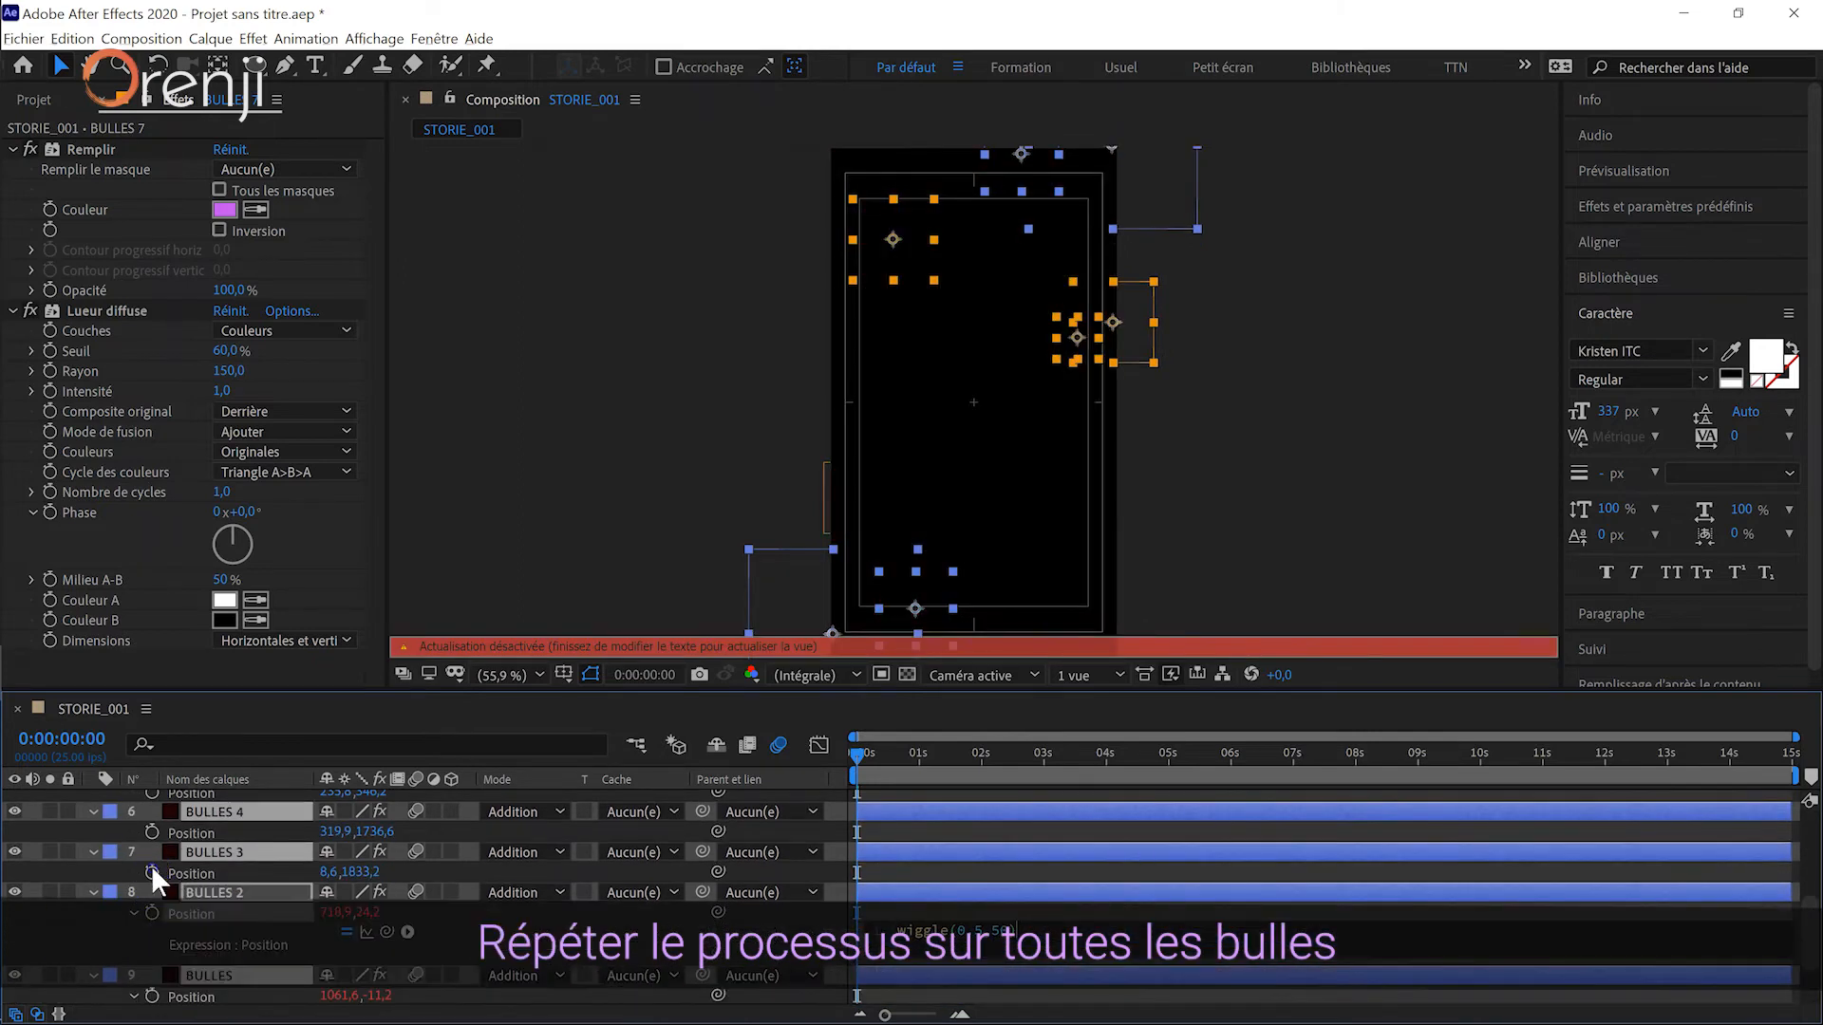
- Apply the expression wiggle(0.5,50) to the Position of BULLES 3, BULLES 4 and BULLES 5
left_click(152, 871, "alt")
type("wiggle(0.5,50)")
left_click(152, 830, "alt")
type("wiggle(0.5,50)")
left_click_drag(1808, 919, 1808, 873)
left_click(152, 913, "alt")
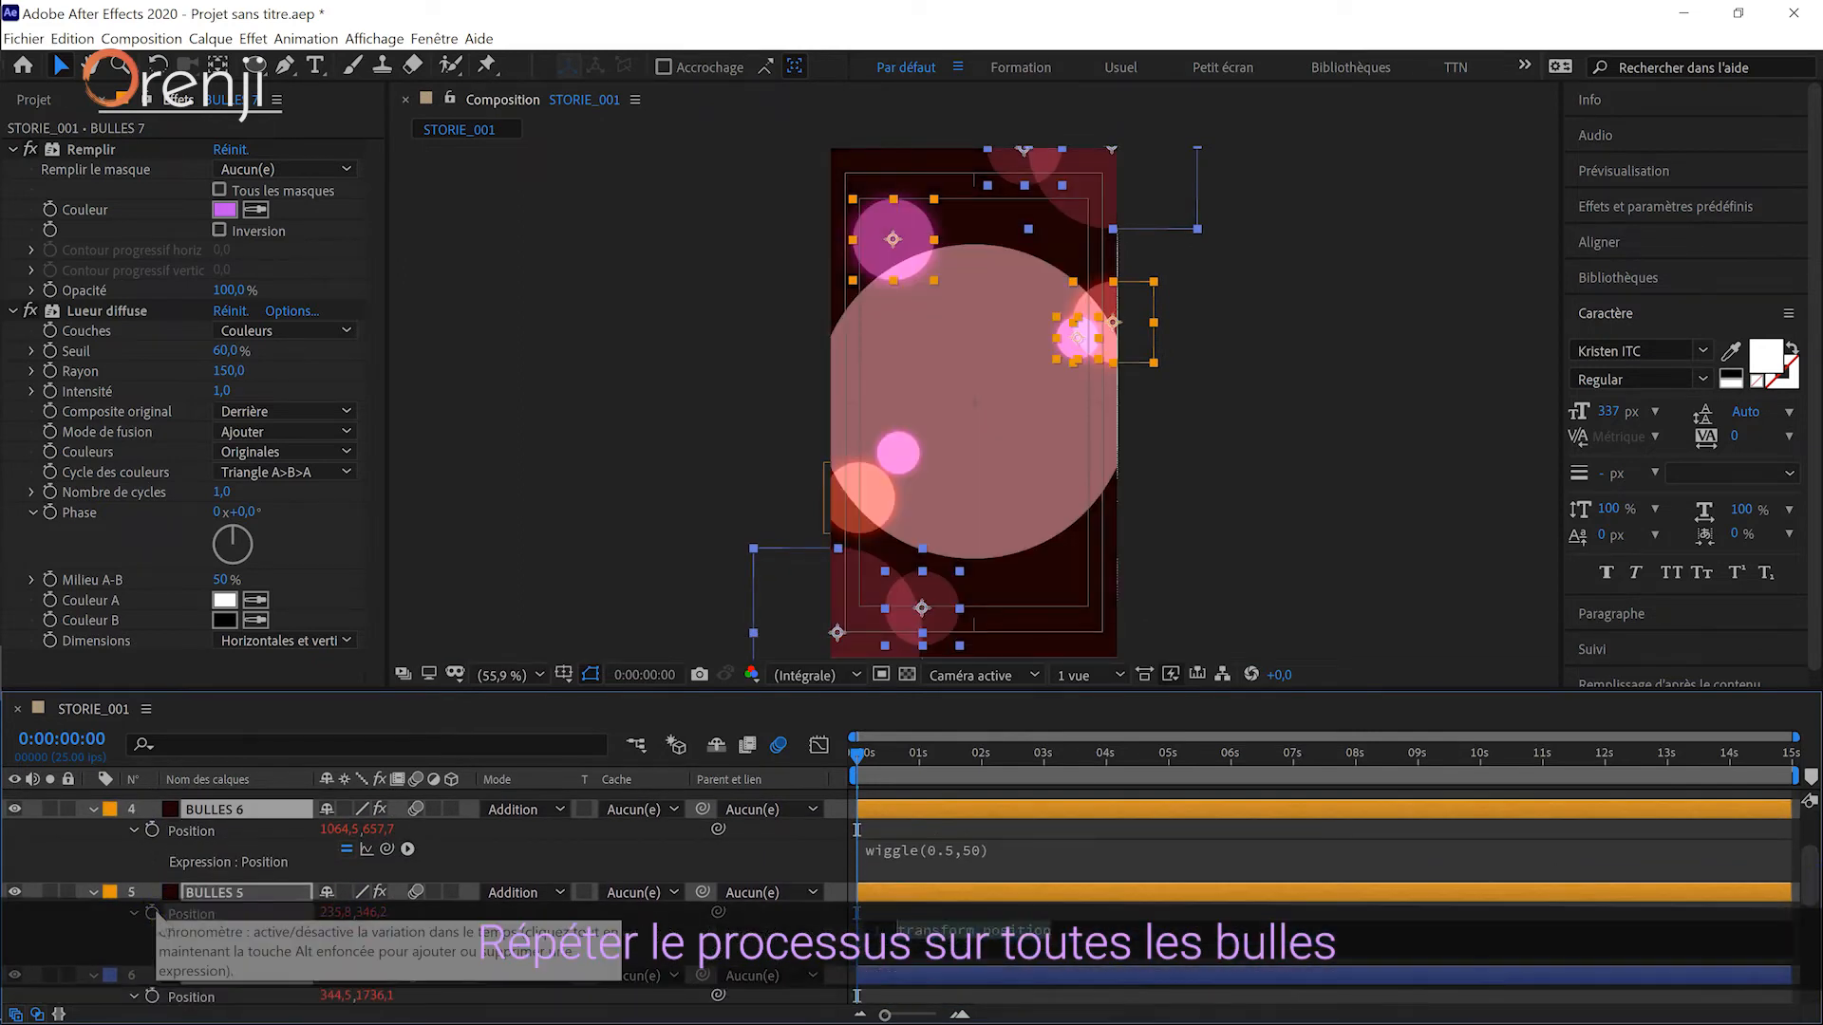
type("wiggle(0.5,50)")
left_click(976, 928)
- Preview the bubbles' motion briefly and collapse the expanded properties of all bubble layers
key("space")
key("space")
scroll(114, 855, "up", 3)
left_click(92, 840)
left_click(93, 860)
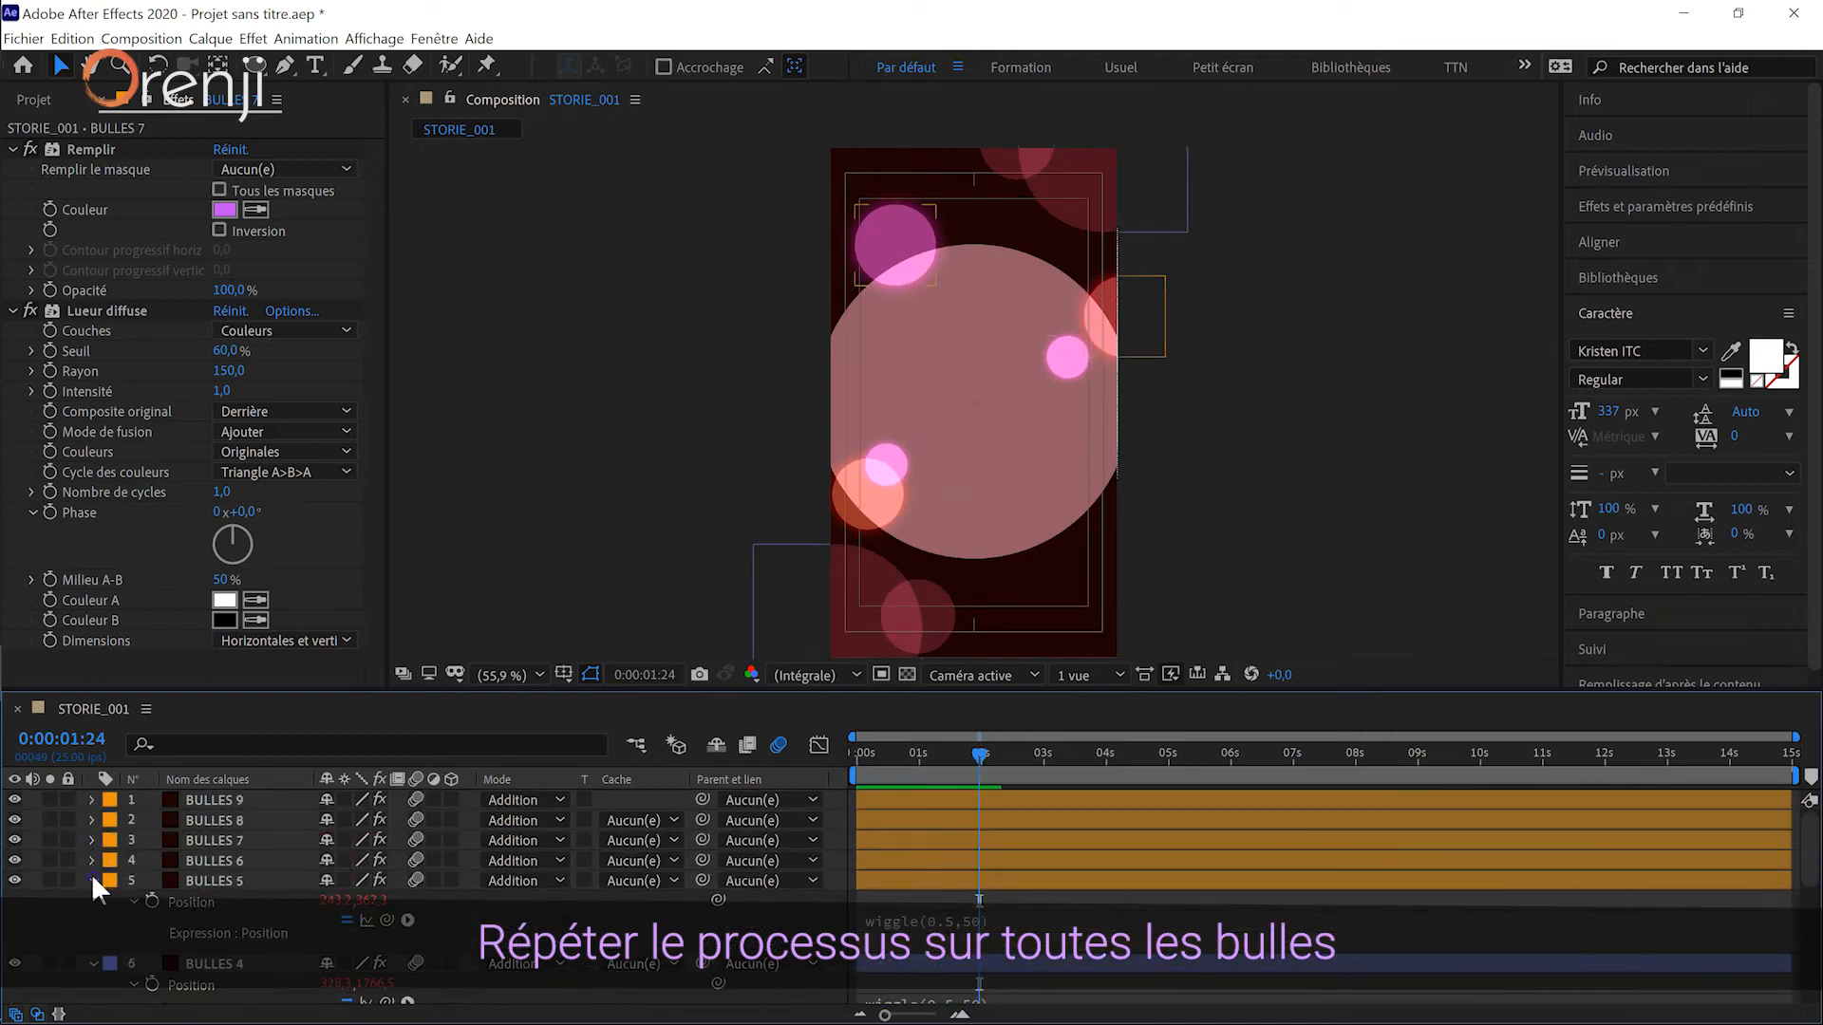
left_click(92, 880)
left_click(92, 900)
left_click(92, 921)
left_click(92, 941)
left_click(92, 961)
- Precompose all nine bubble layers into a composition named BULLES and enable collapse transformations on the new layer
left_click(225, 961)
left_click(248, 901, "shift")
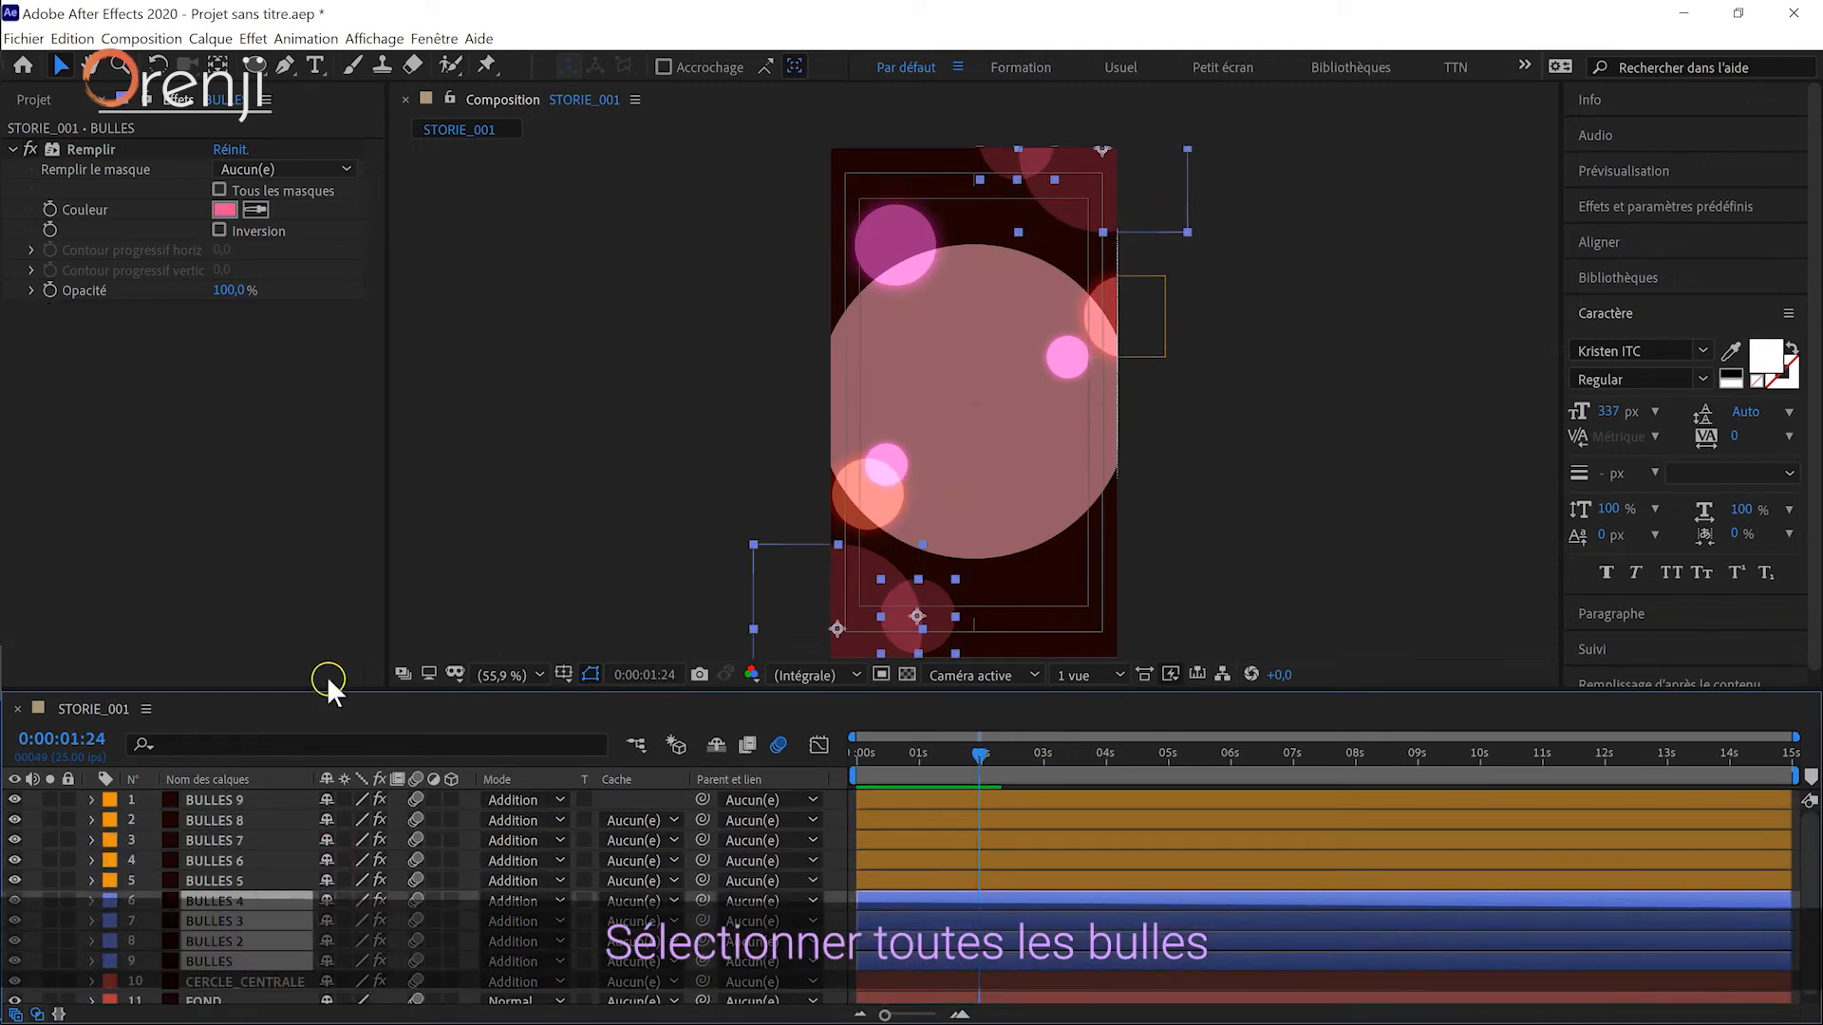
left_click(249, 800)
left_click(231, 957, "shift")
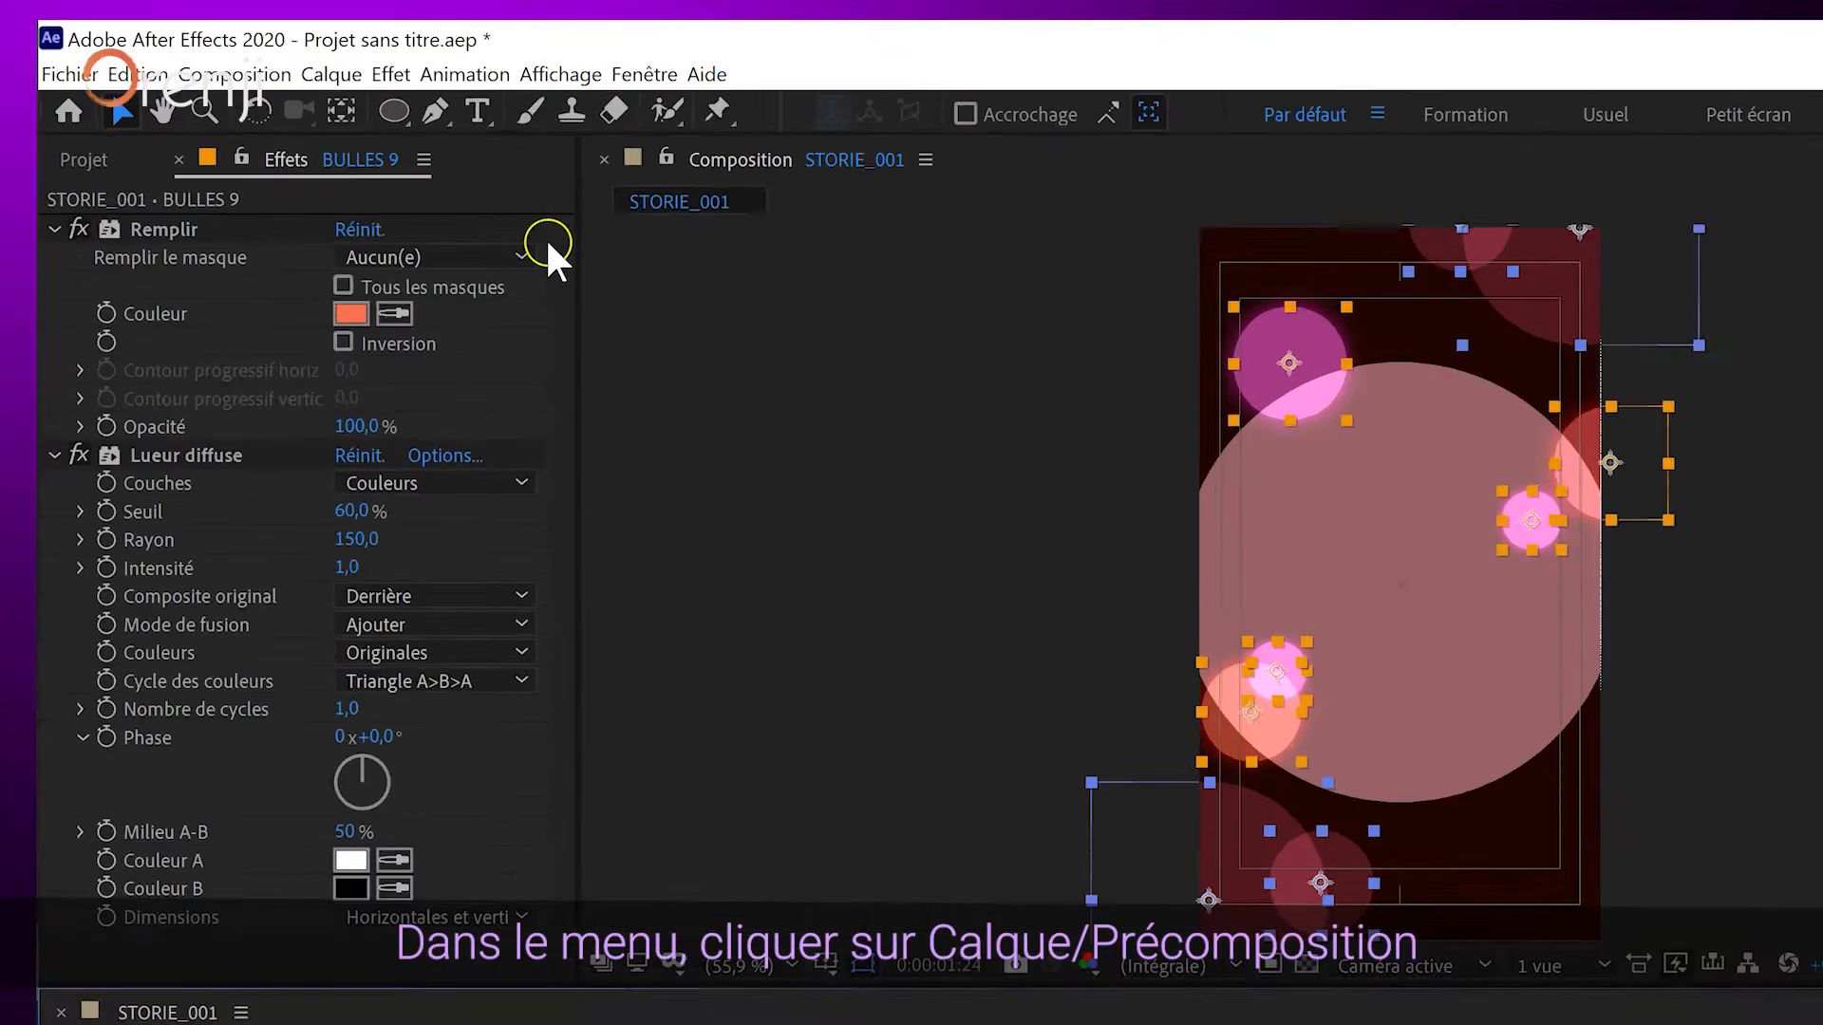
left_click(209, 38)
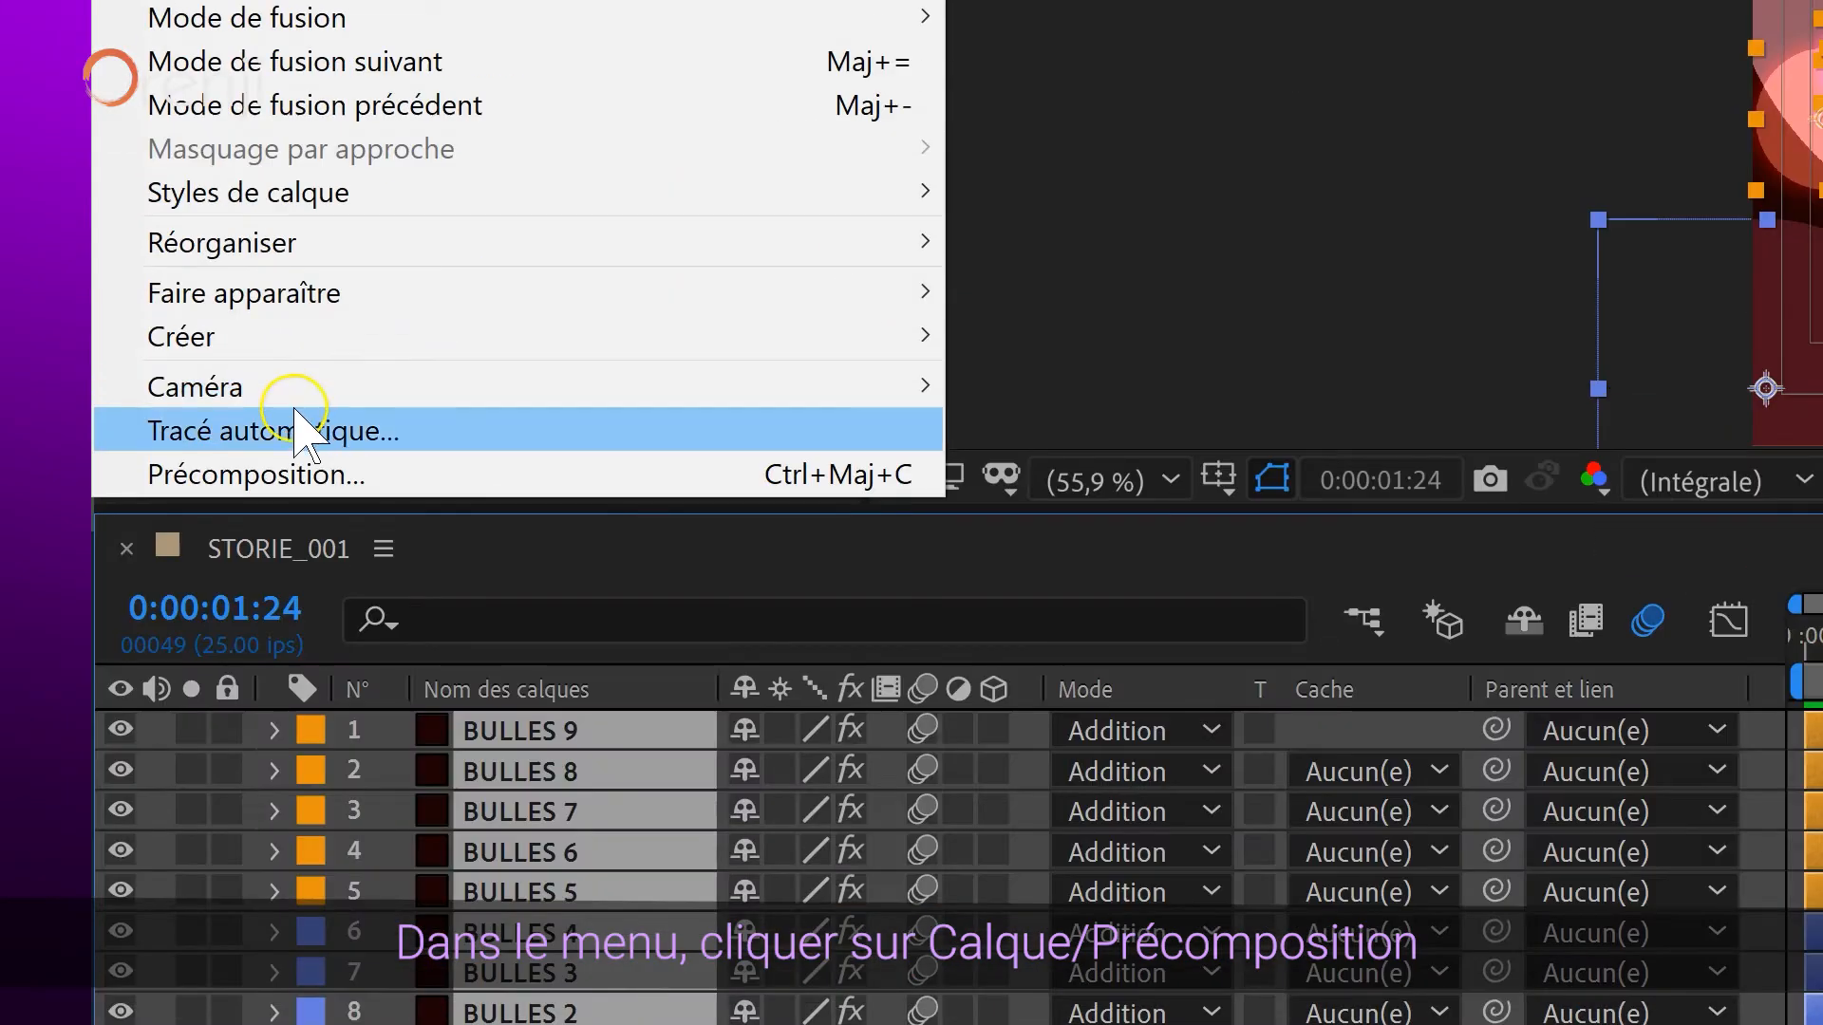
left_click(313, 470)
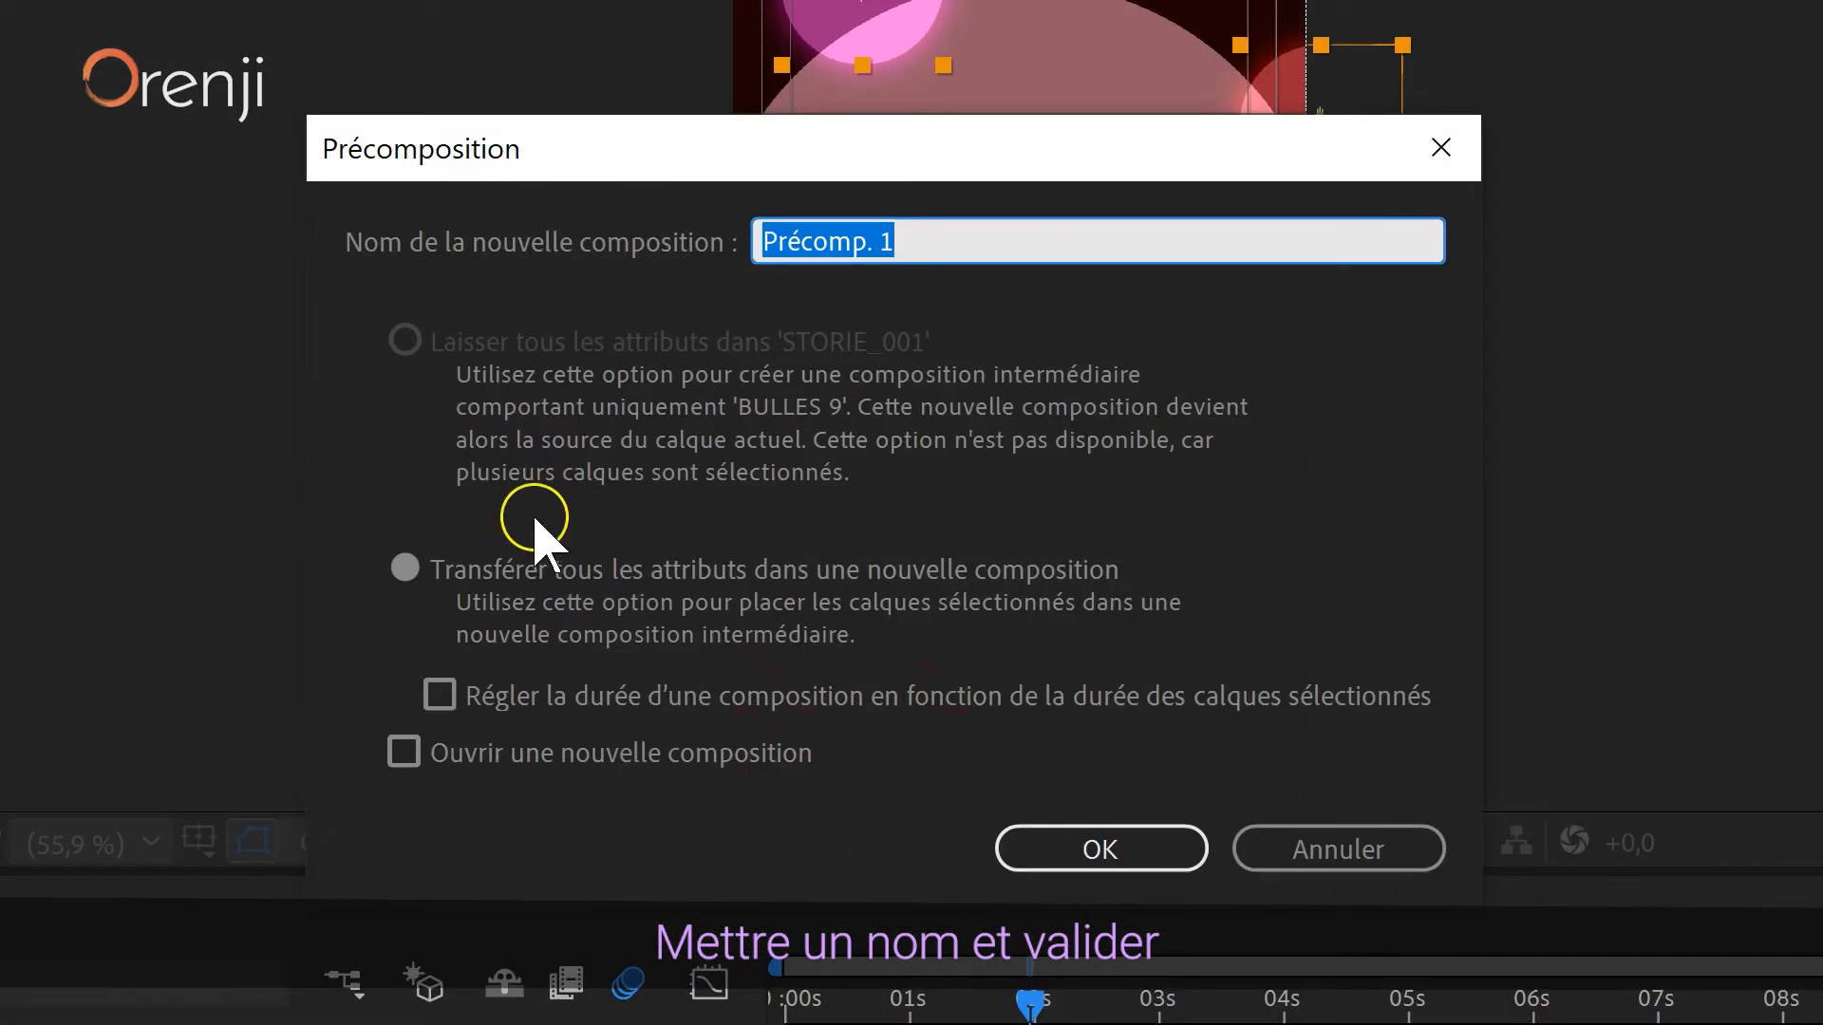
type("BULLES")
key("Return")
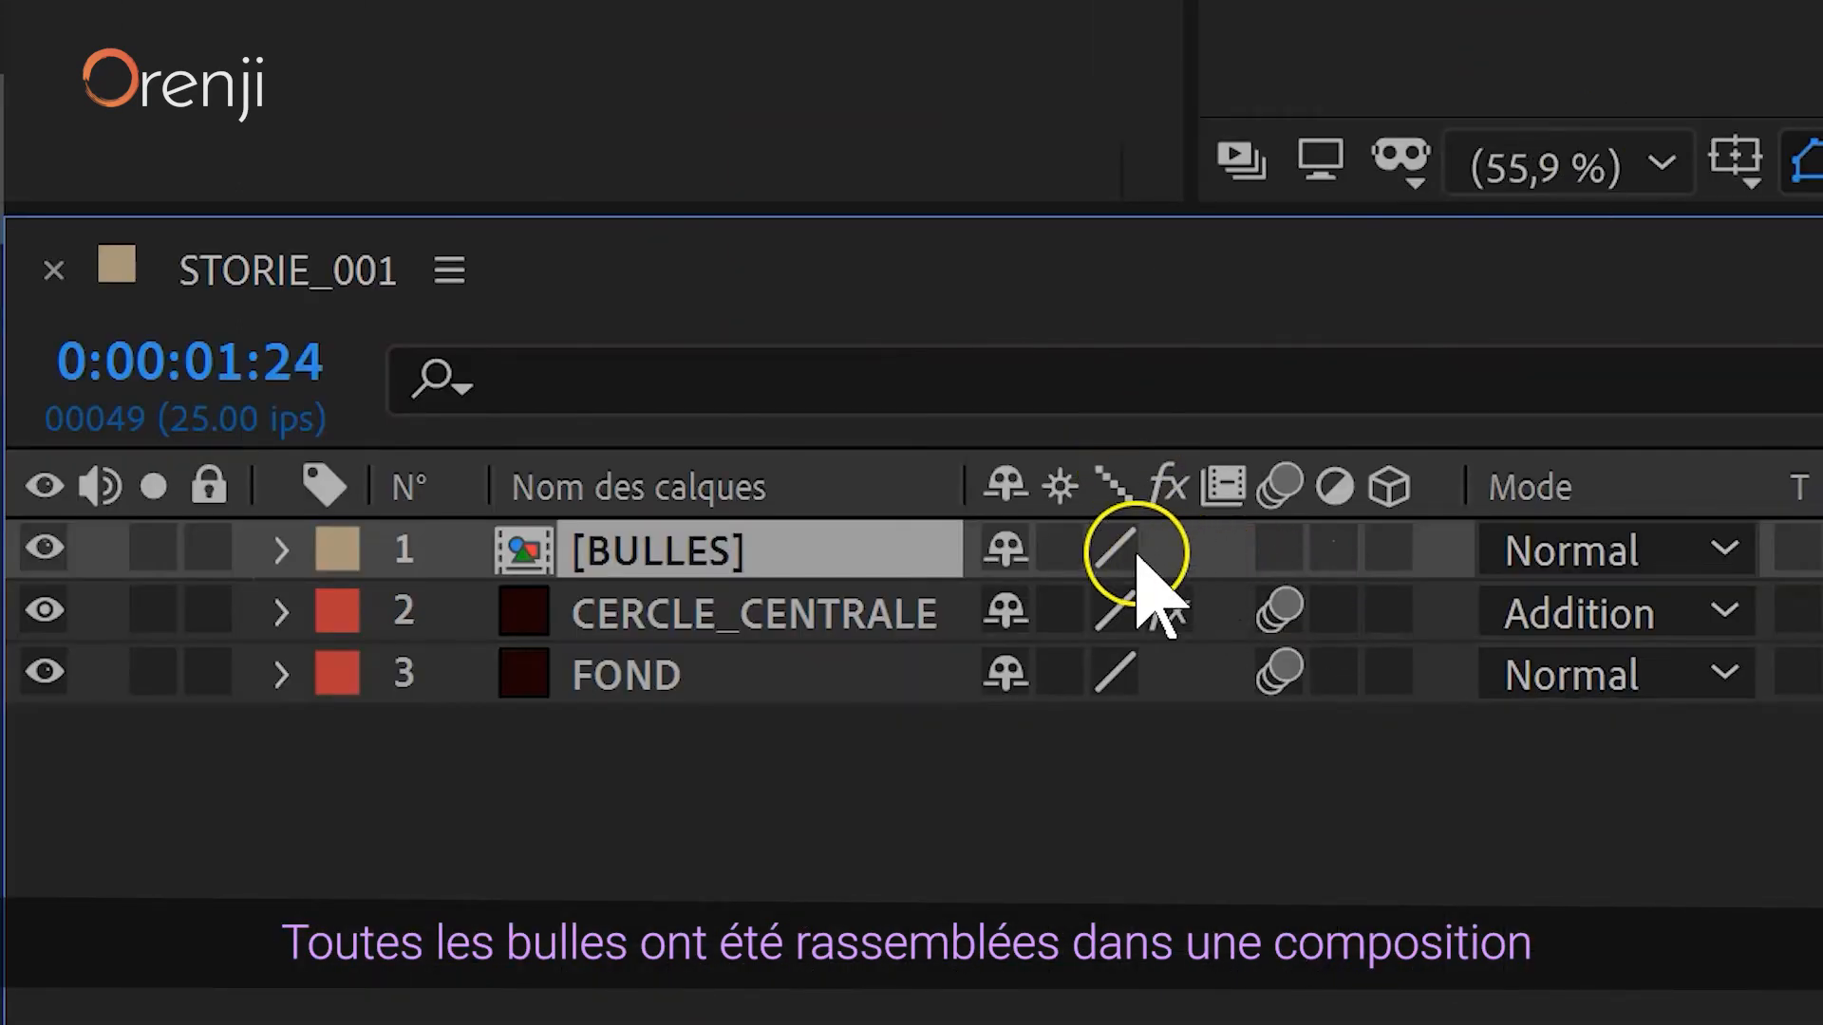
left_click(1061, 548)
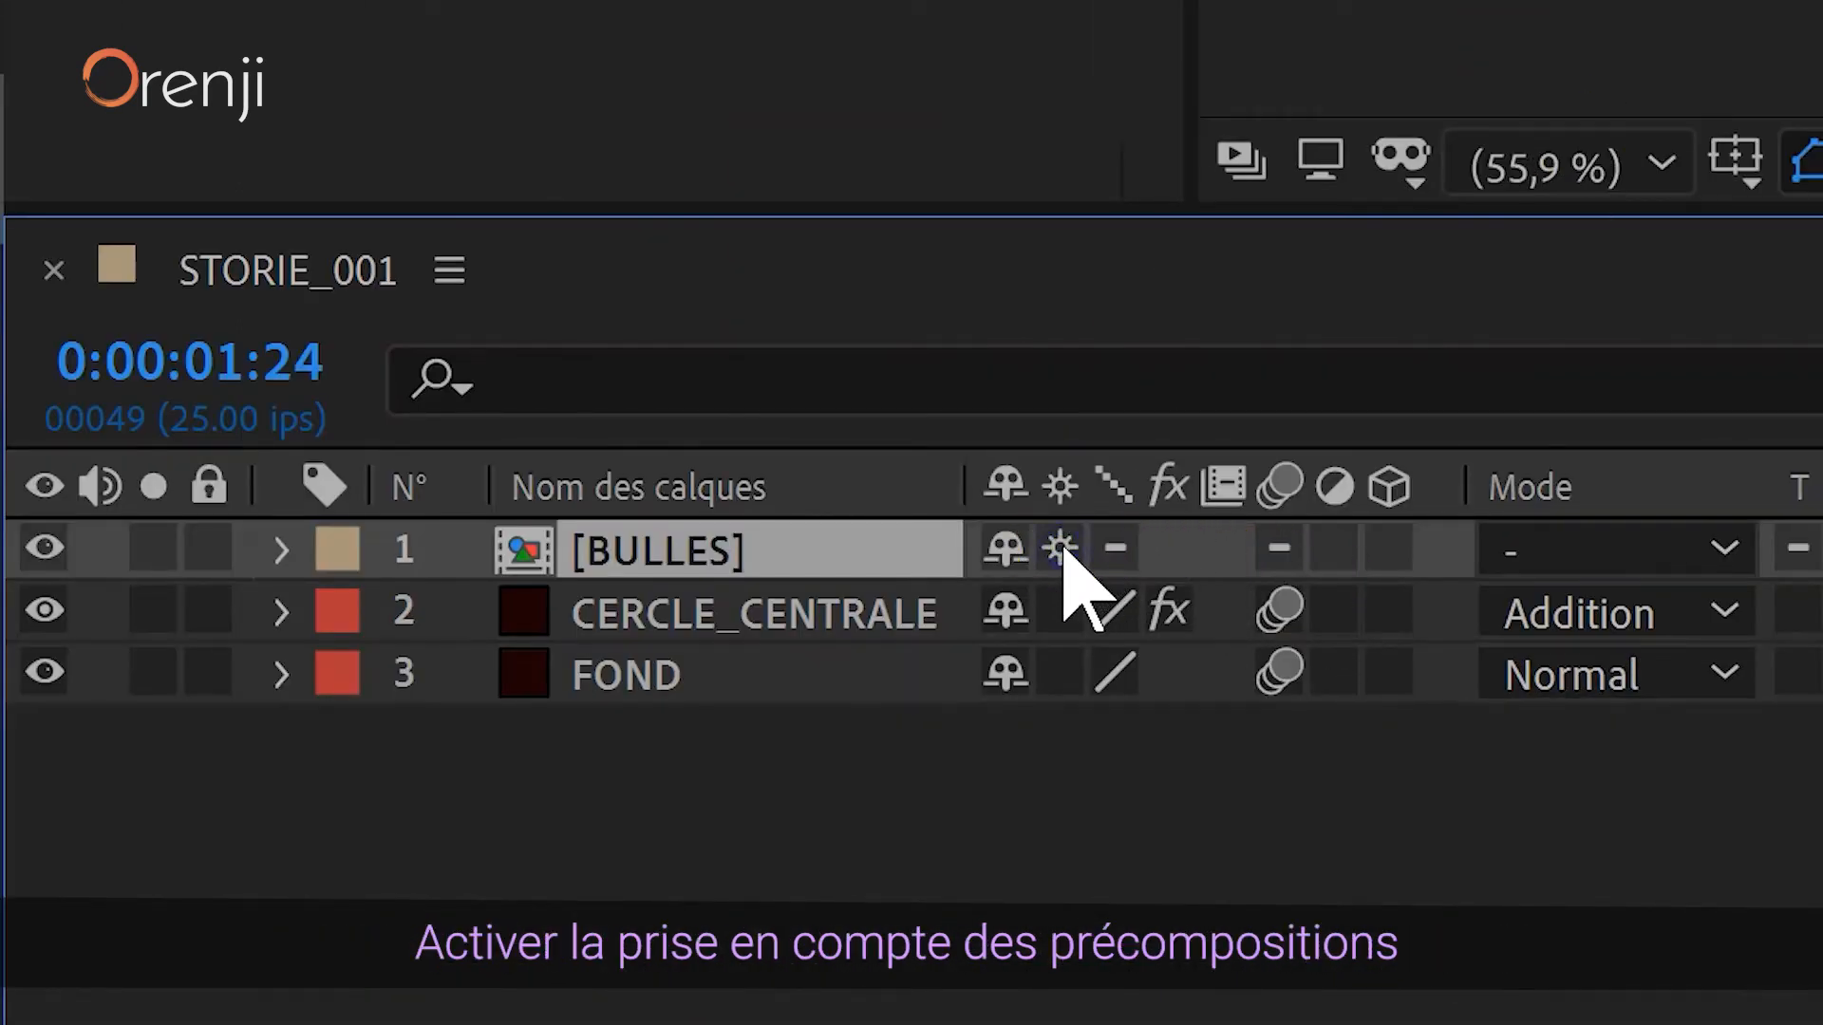
- Set the scale of the CERCLE_CENTRALE layer to 200 %
left_click(893, 615)
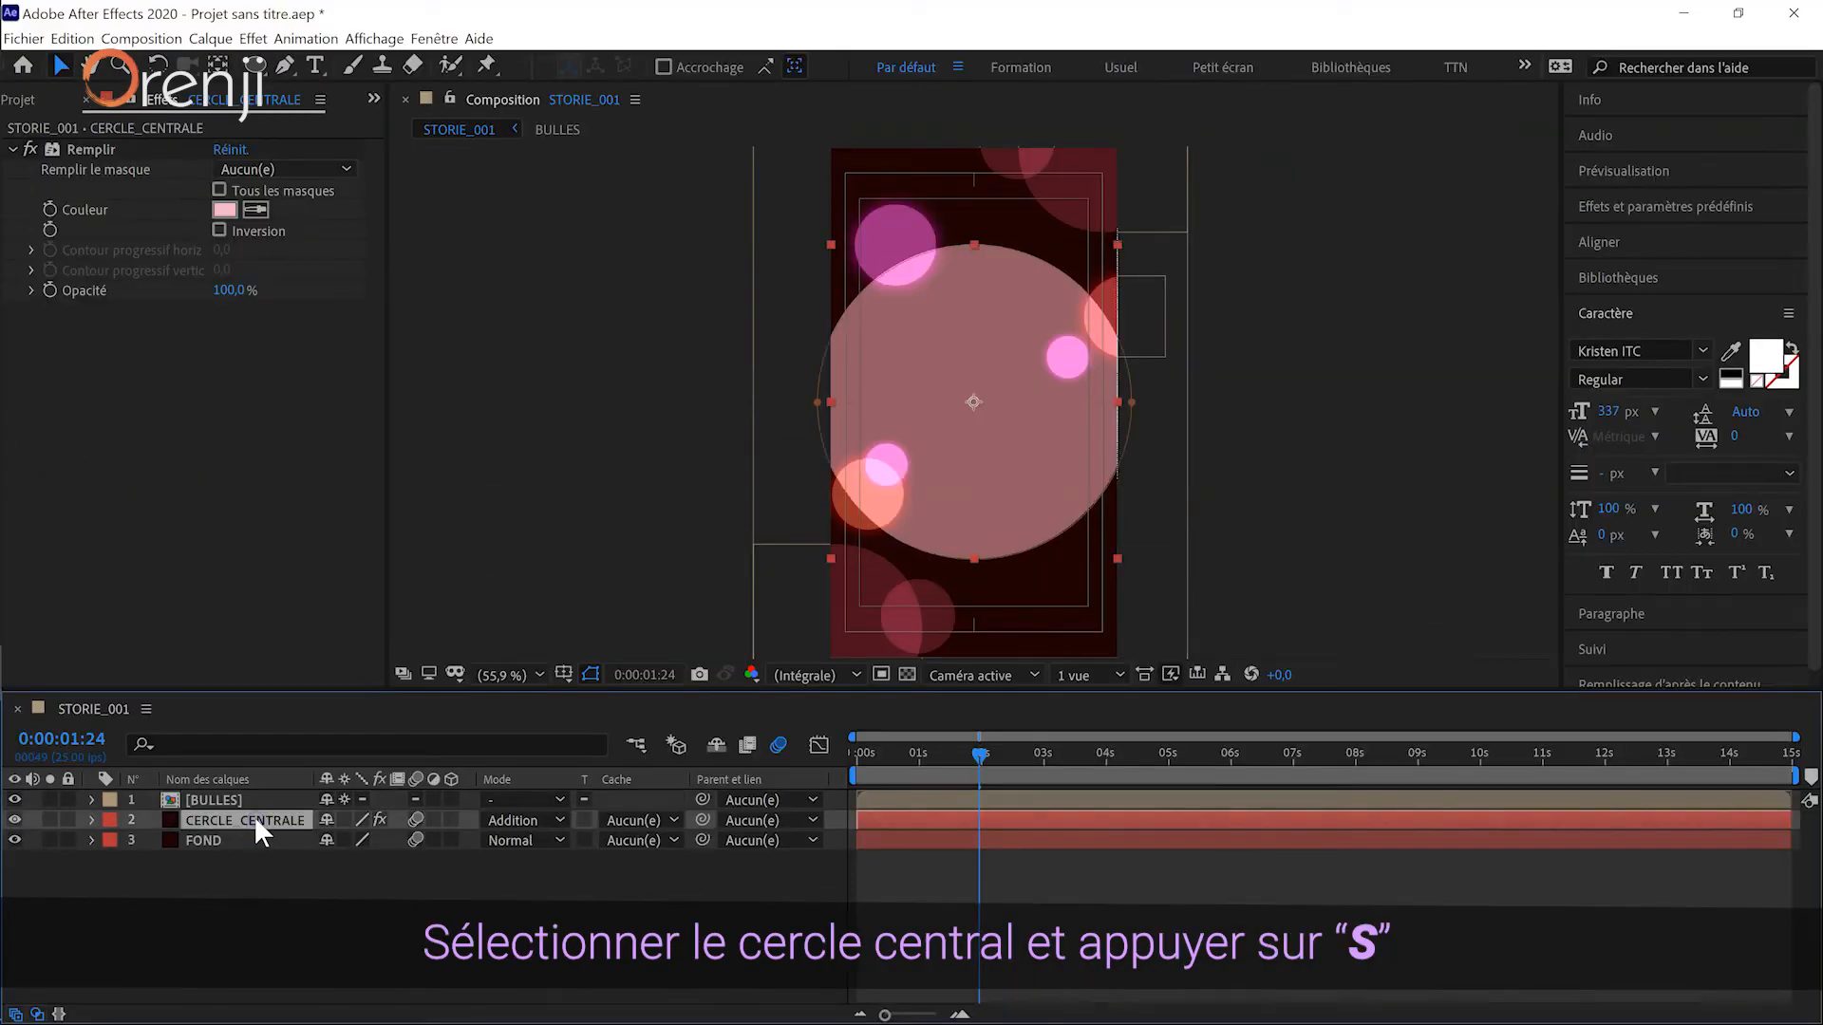
left_click(195, 824)
key("s")
left_click(357, 842)
left_click_drag(352, 842, 386, 841)
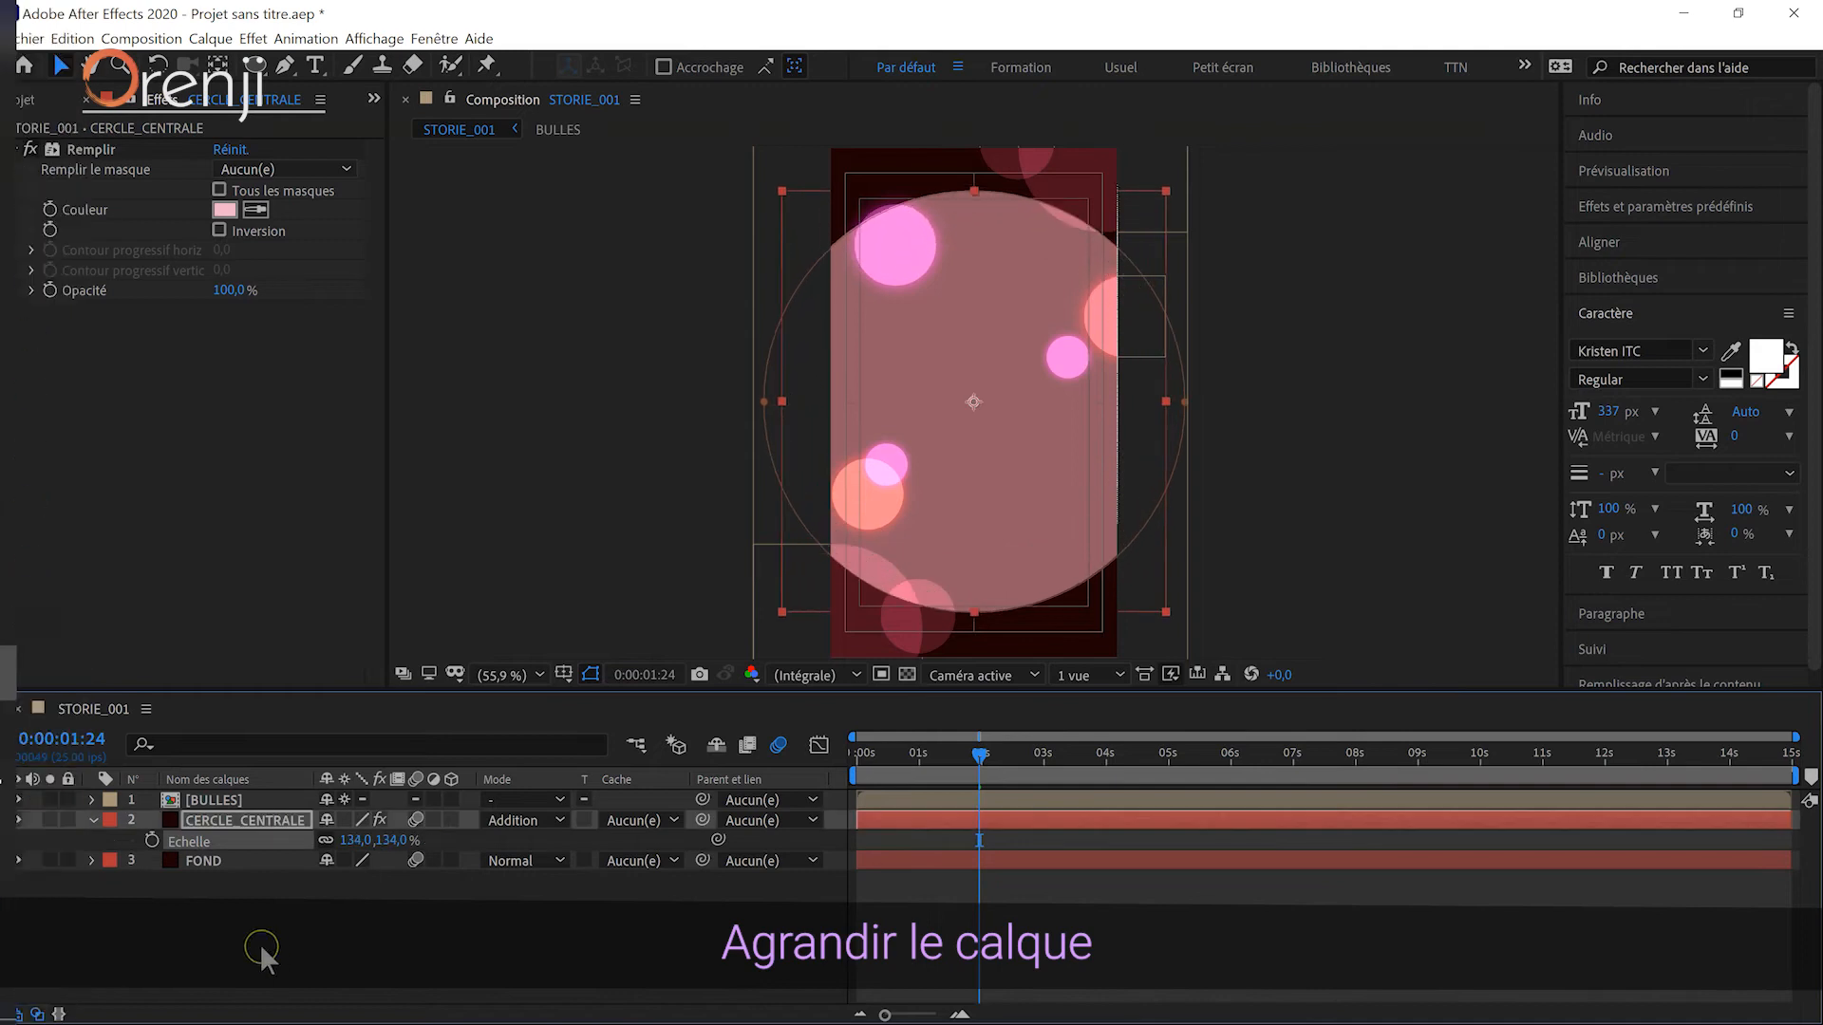
type("200")
key("Return")
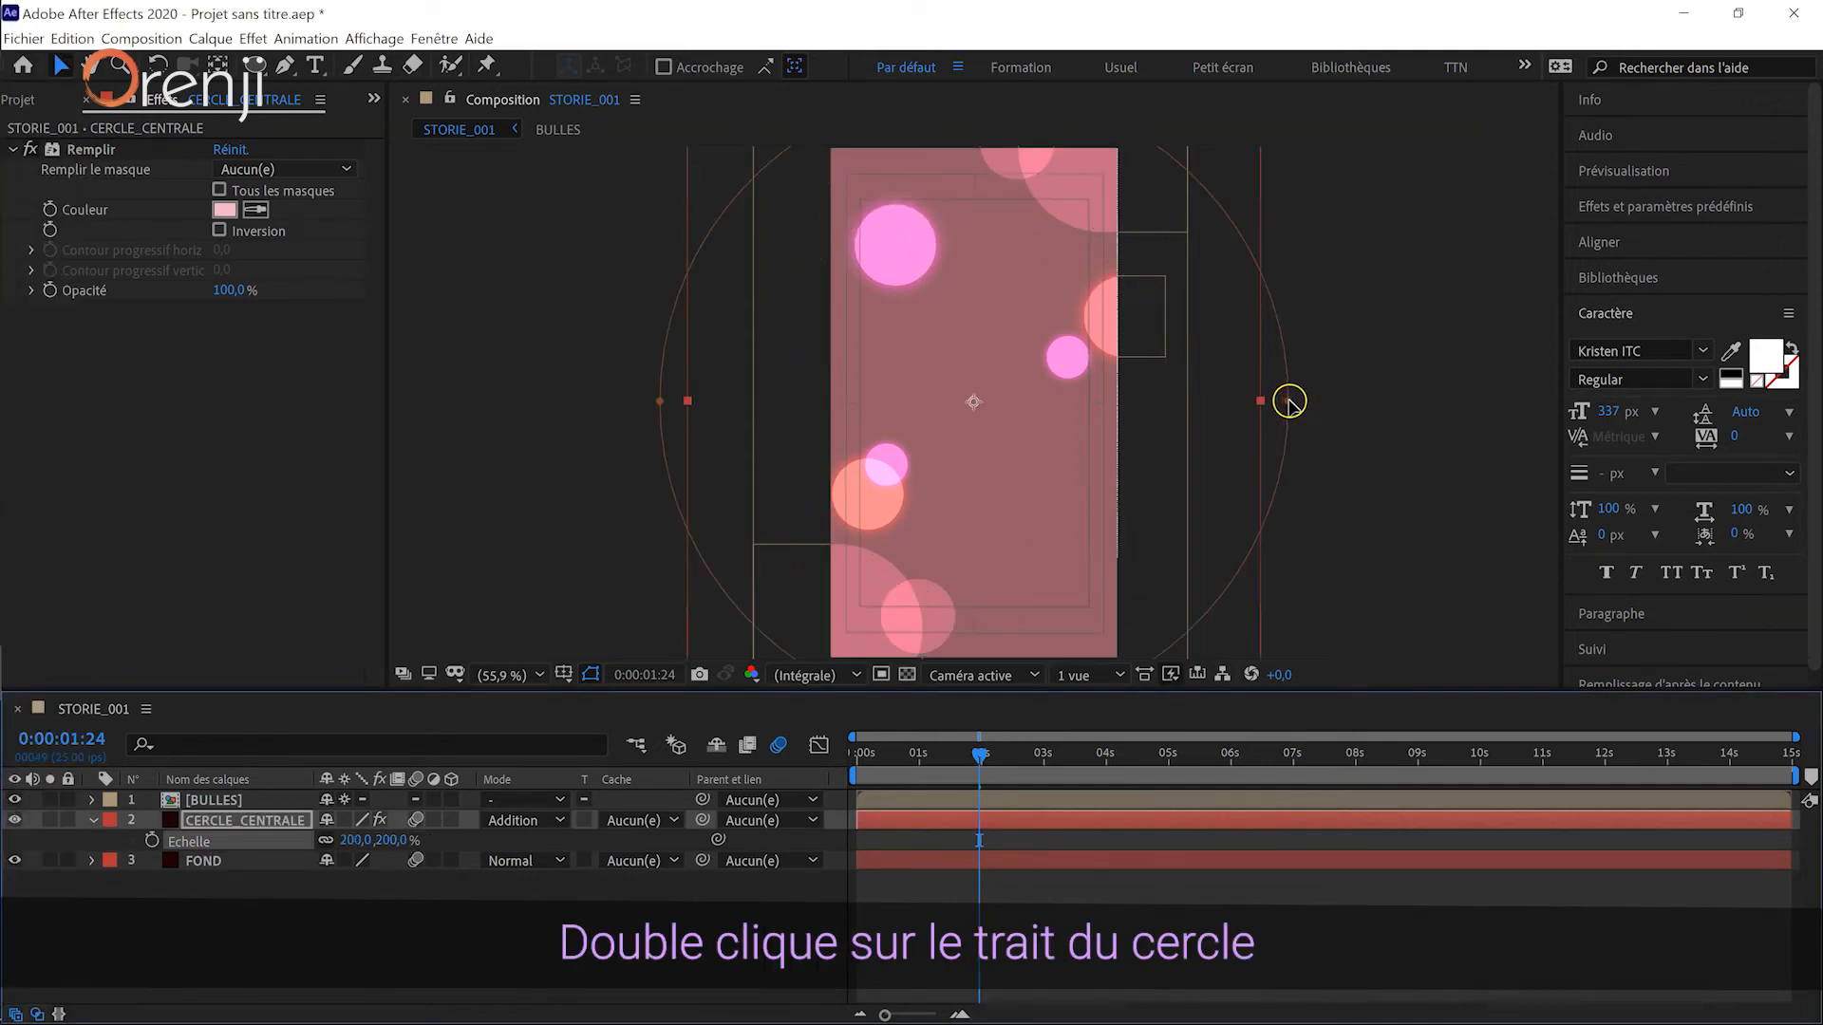
- Shrink the circular mask of CERCLE_CENTRALE to slightly wider than the composition and recentre it in the frame
double_click(1288, 400)
key("comma")
key("comma")
key("comma")
key("comma")
left_click_drag(1041, 472, 1014, 446)
key("period")
key("period")
key("period")
key("period")
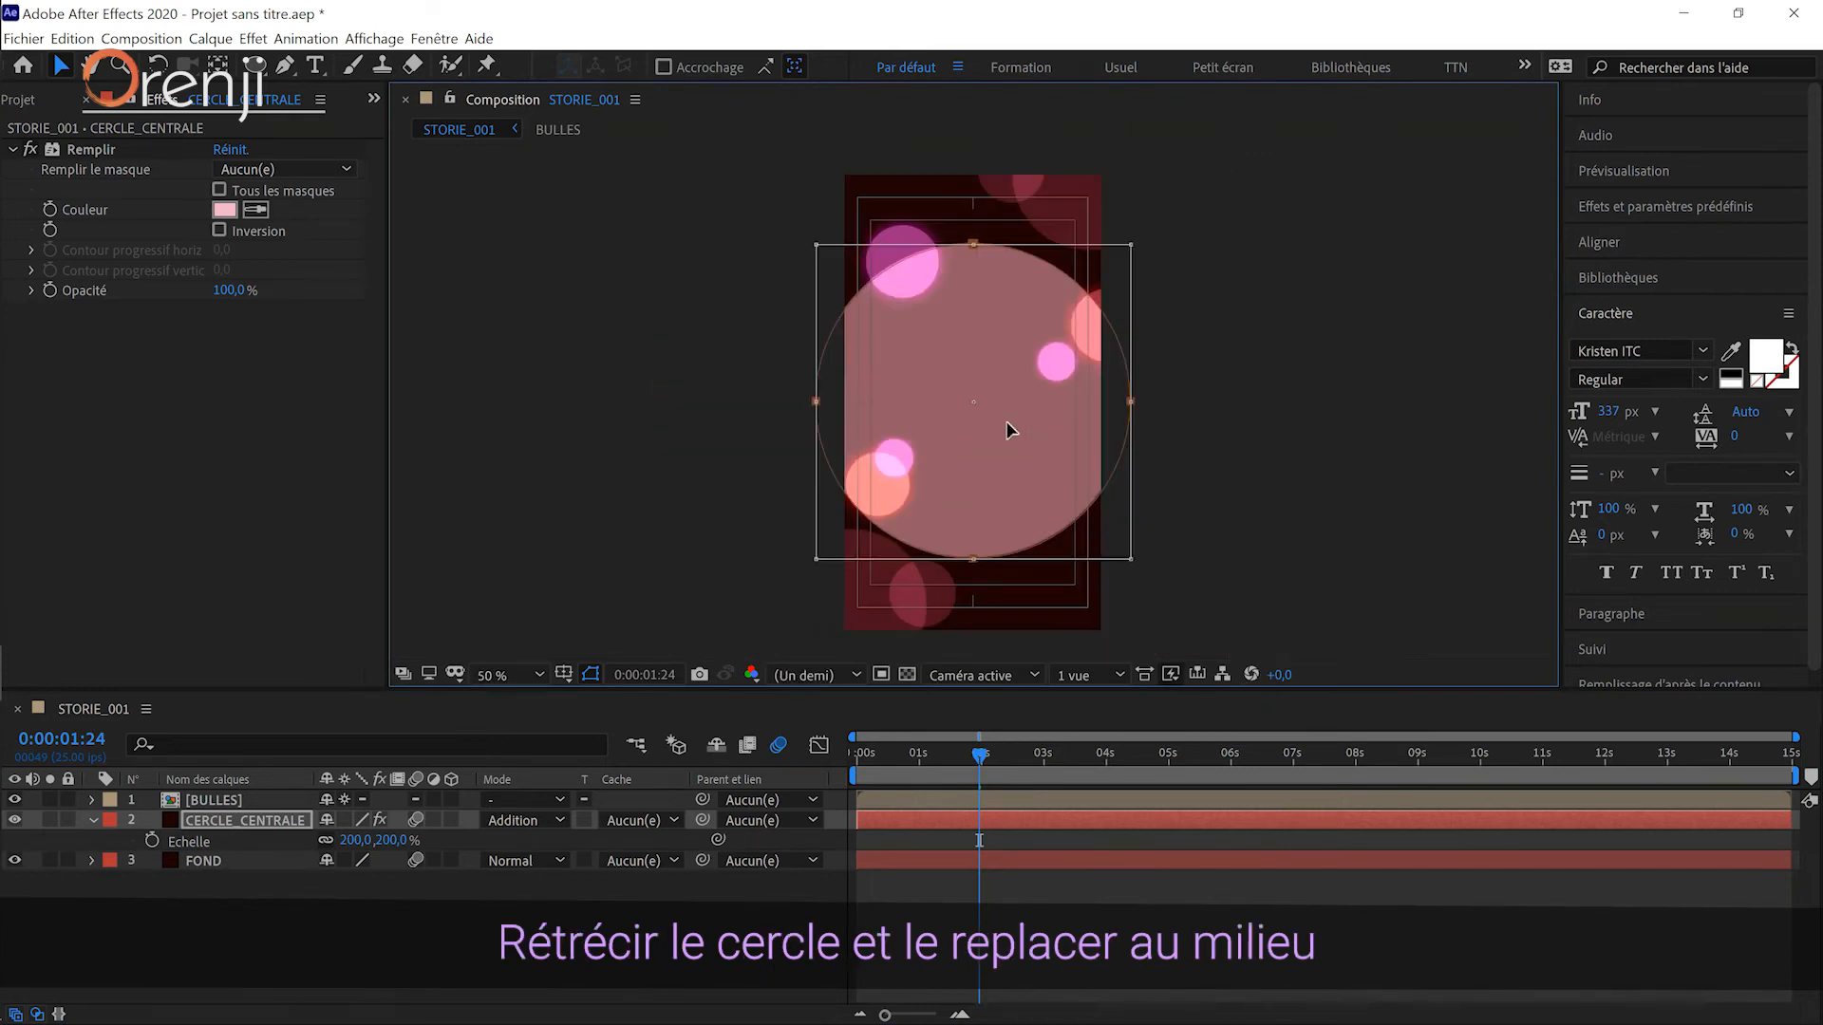
left_click_drag(1126, 559, 1108, 540)
- Add the expression wiggle(0.5,20) to the Position of CERCLE_CENTRALE, check the motion by scrubbing, and collapse the layer
left_click(282, 818)
key("p")
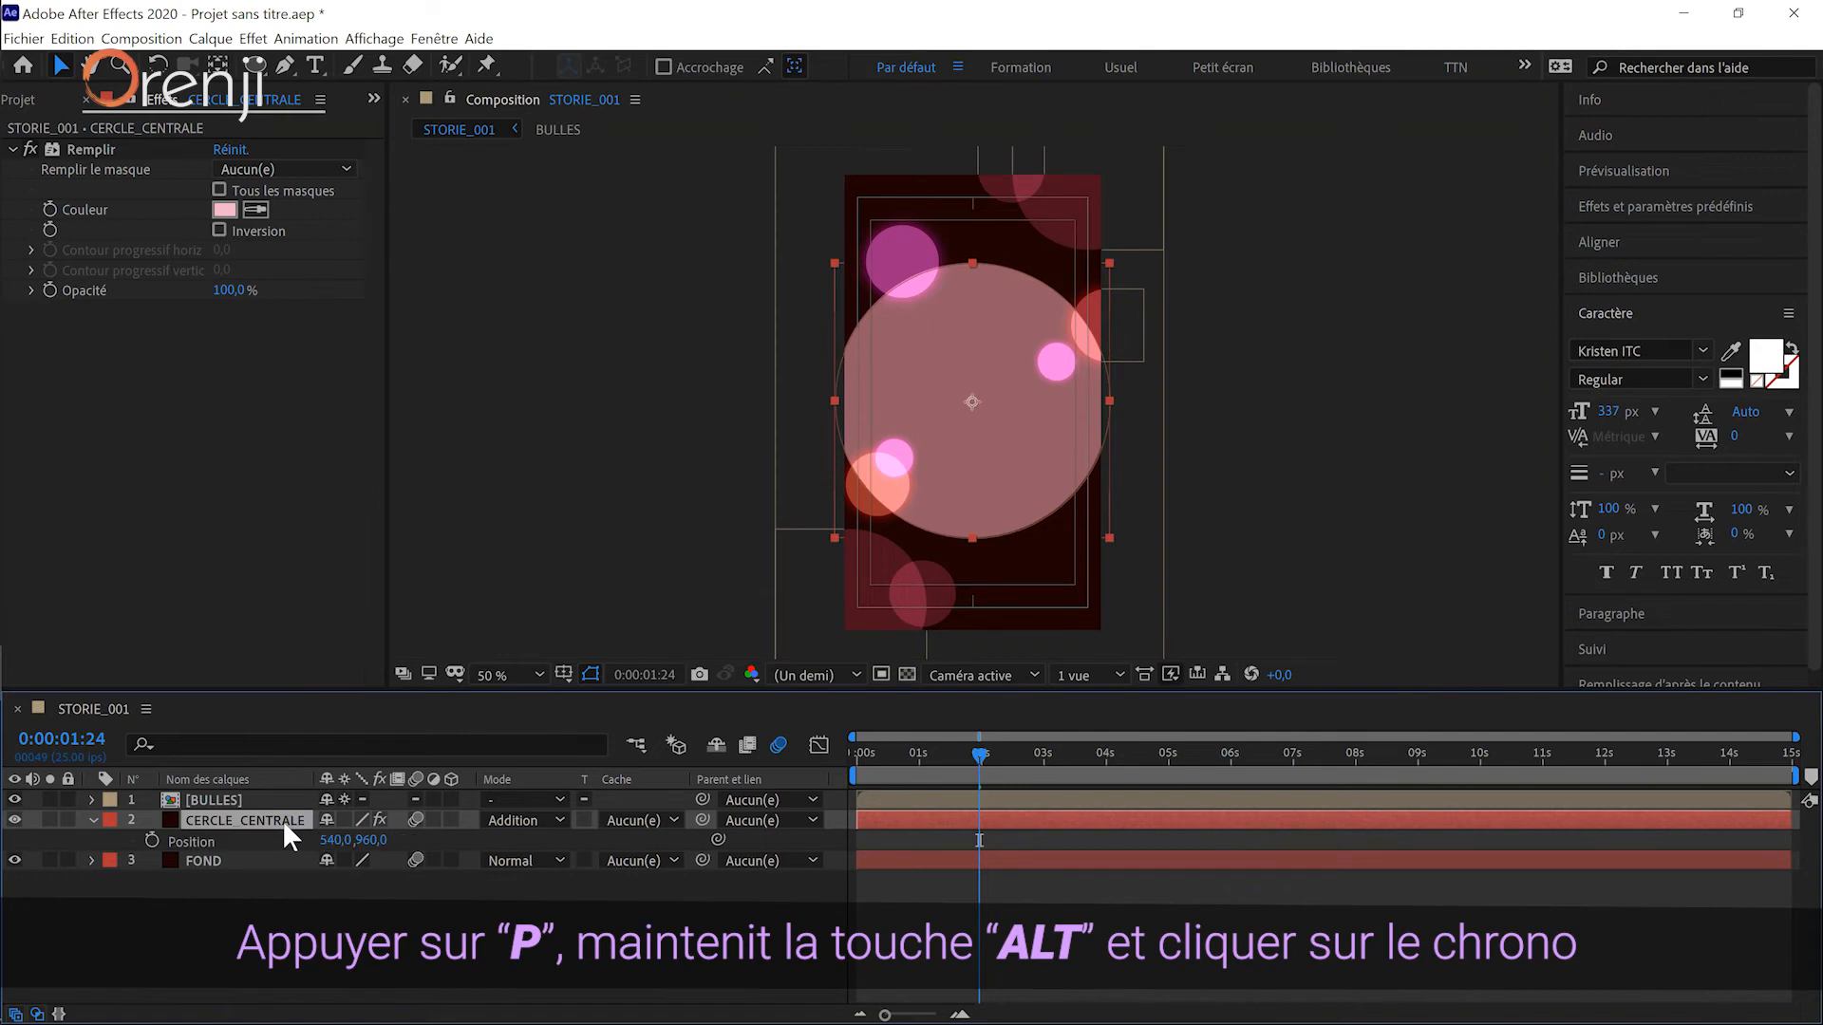
left_click(152, 840, "alt")
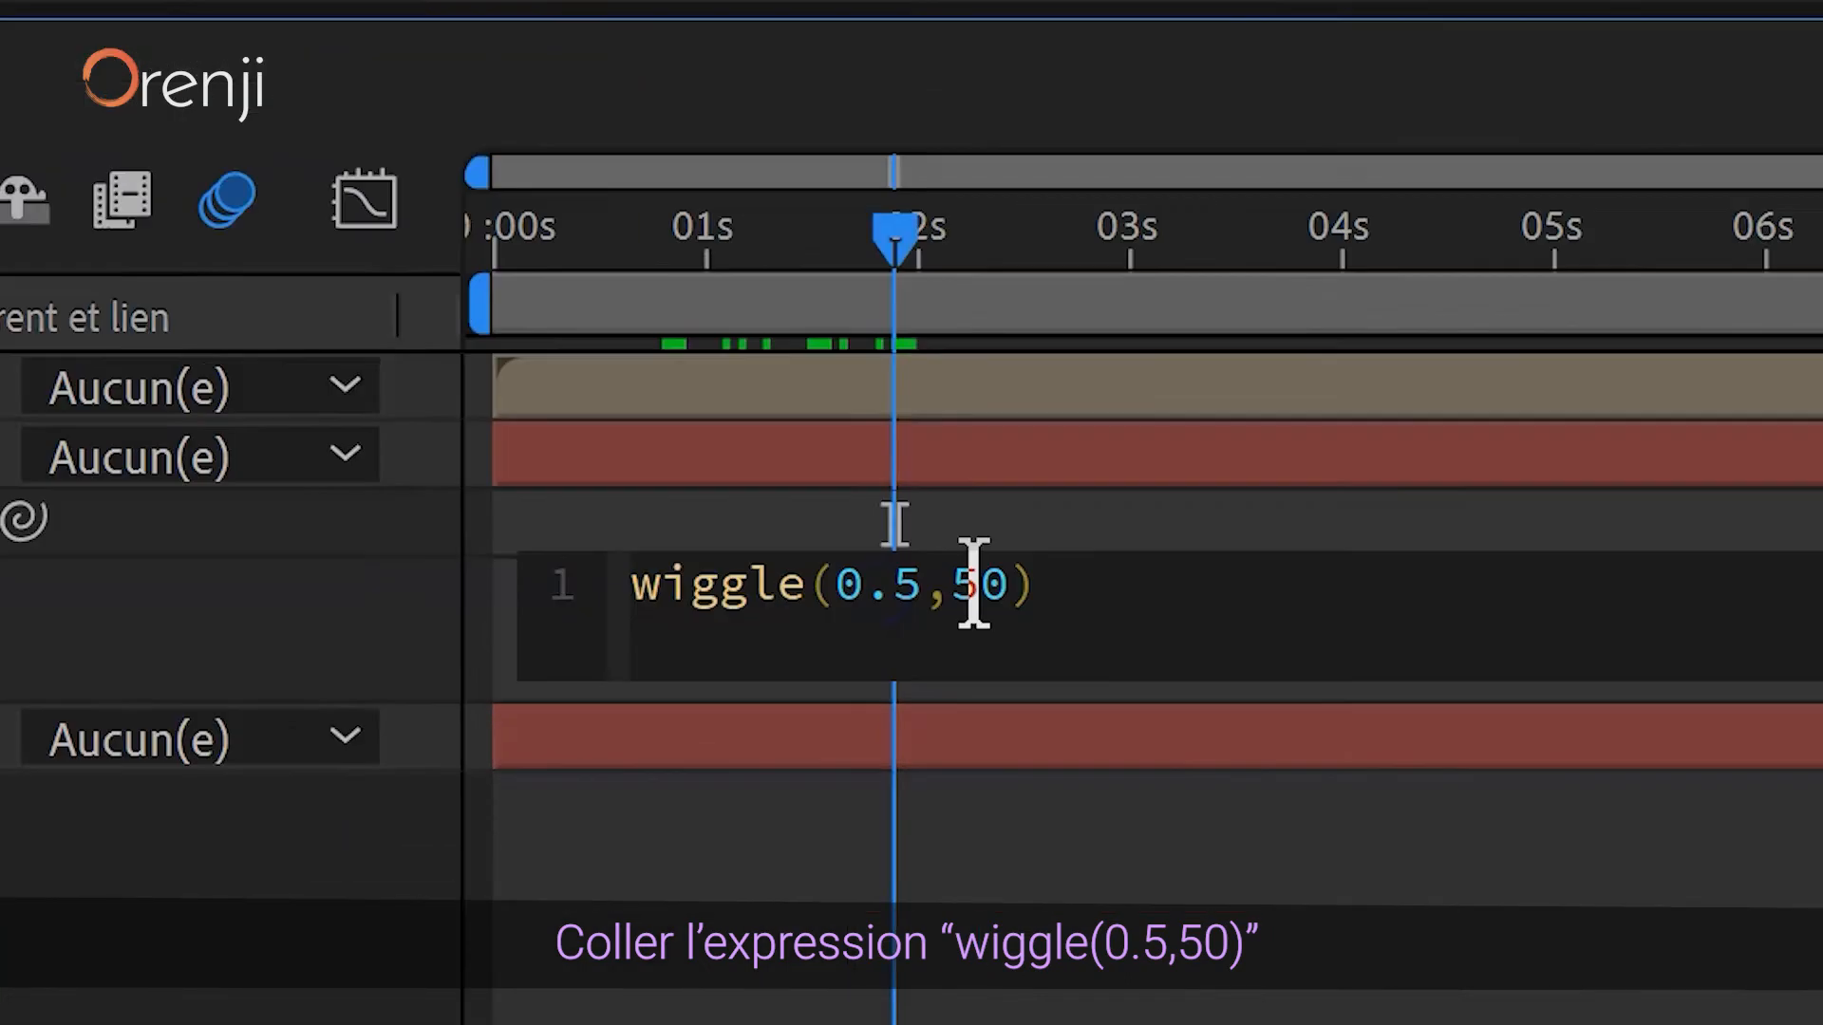
left_click_drag(990, 858, 1000, 858)
key("BackSpace")
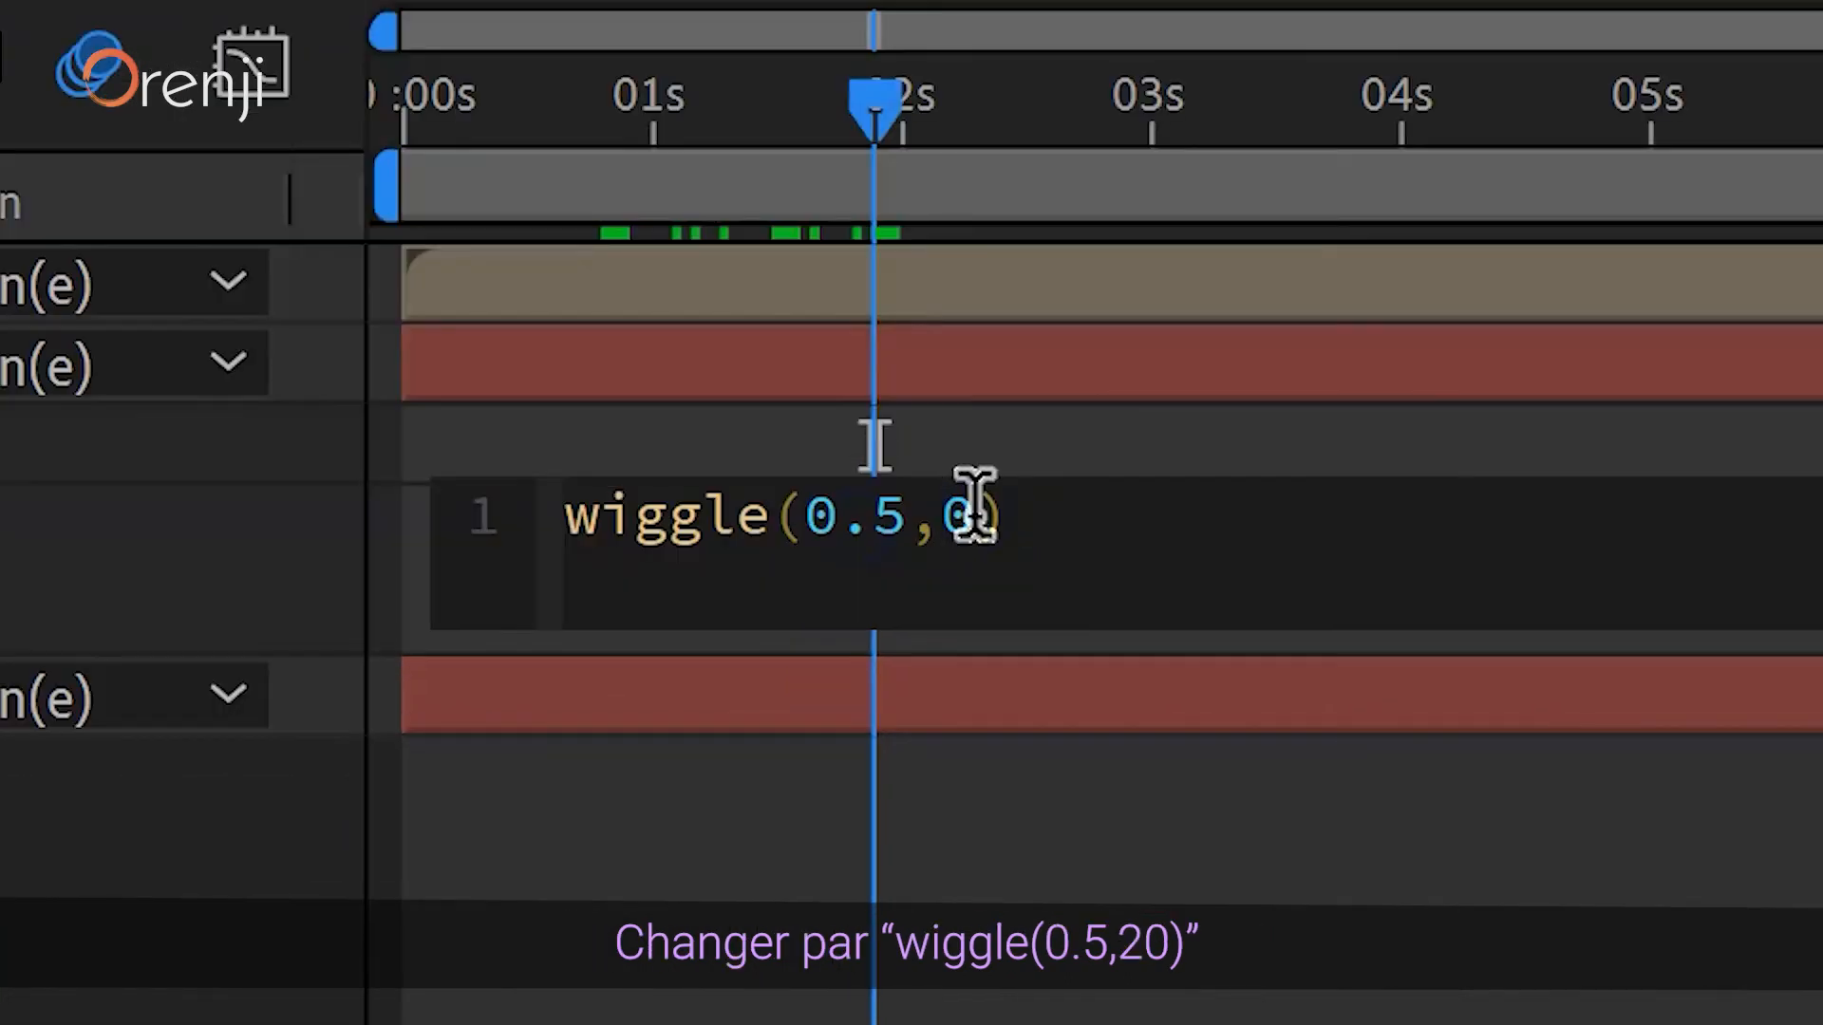
type("2")
left_click(1107, 902)
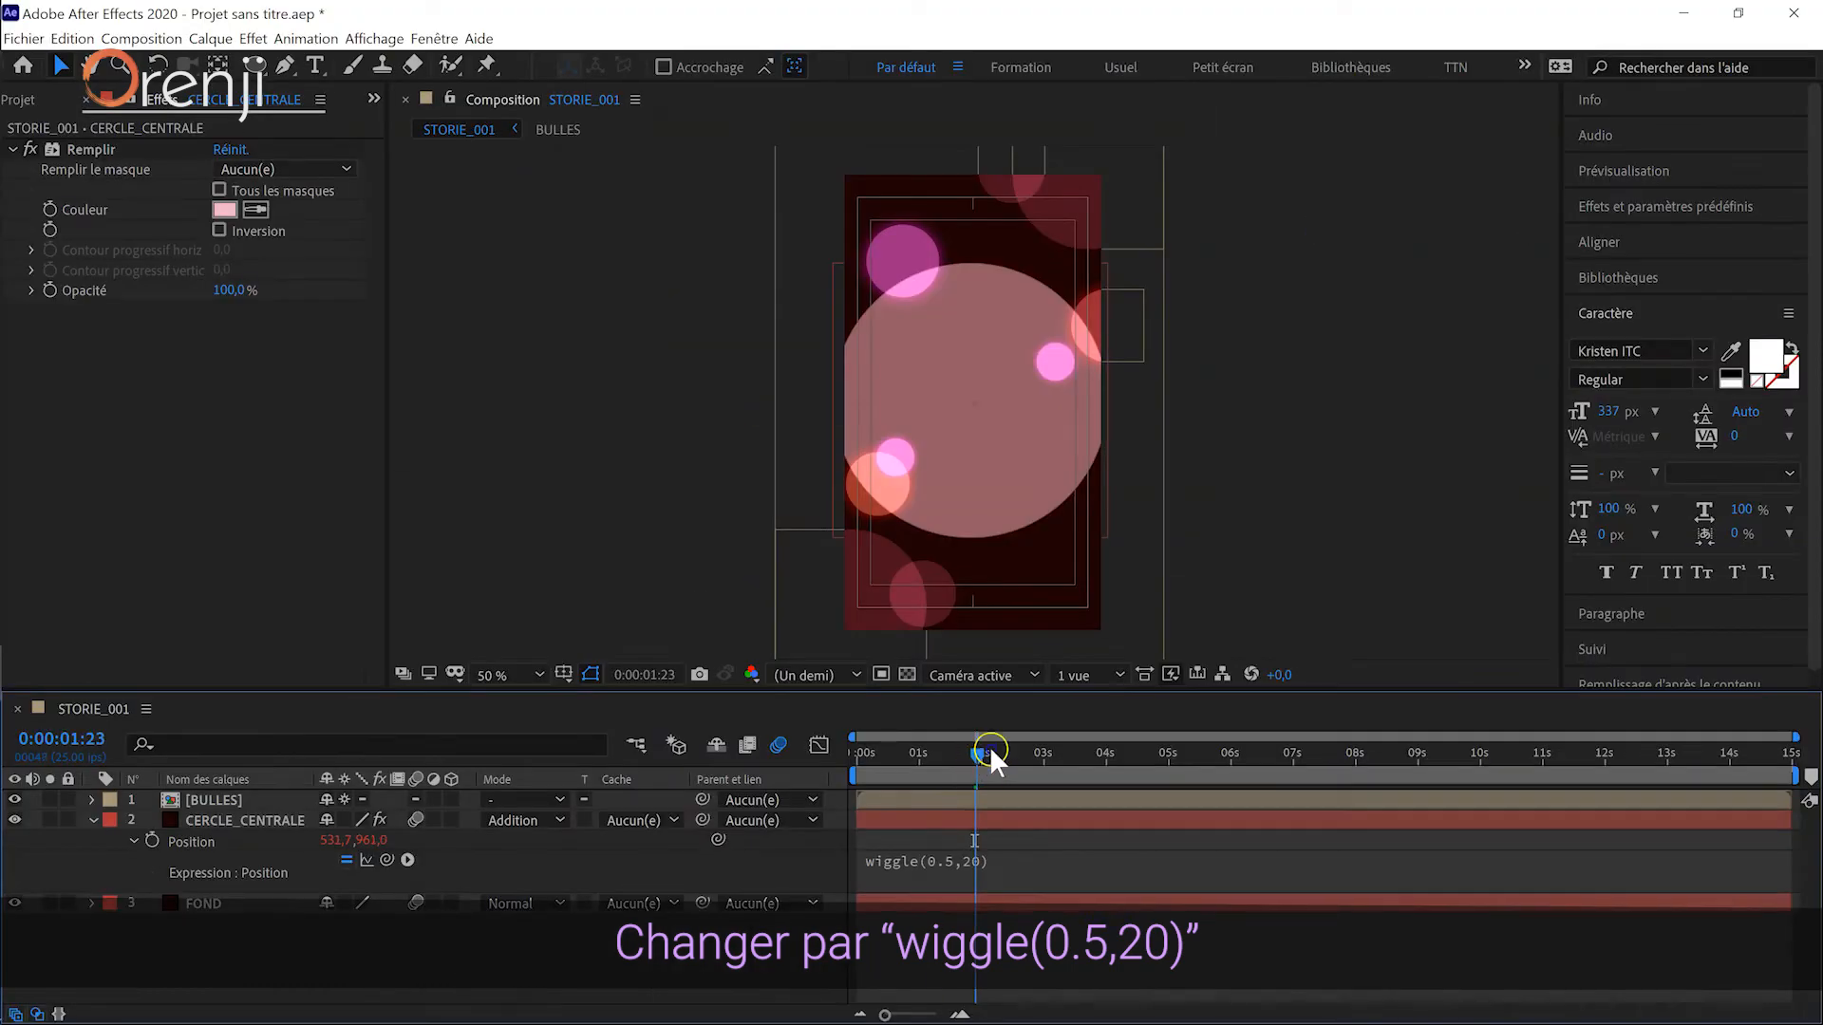
left_click_drag(989, 746, 928, 767)
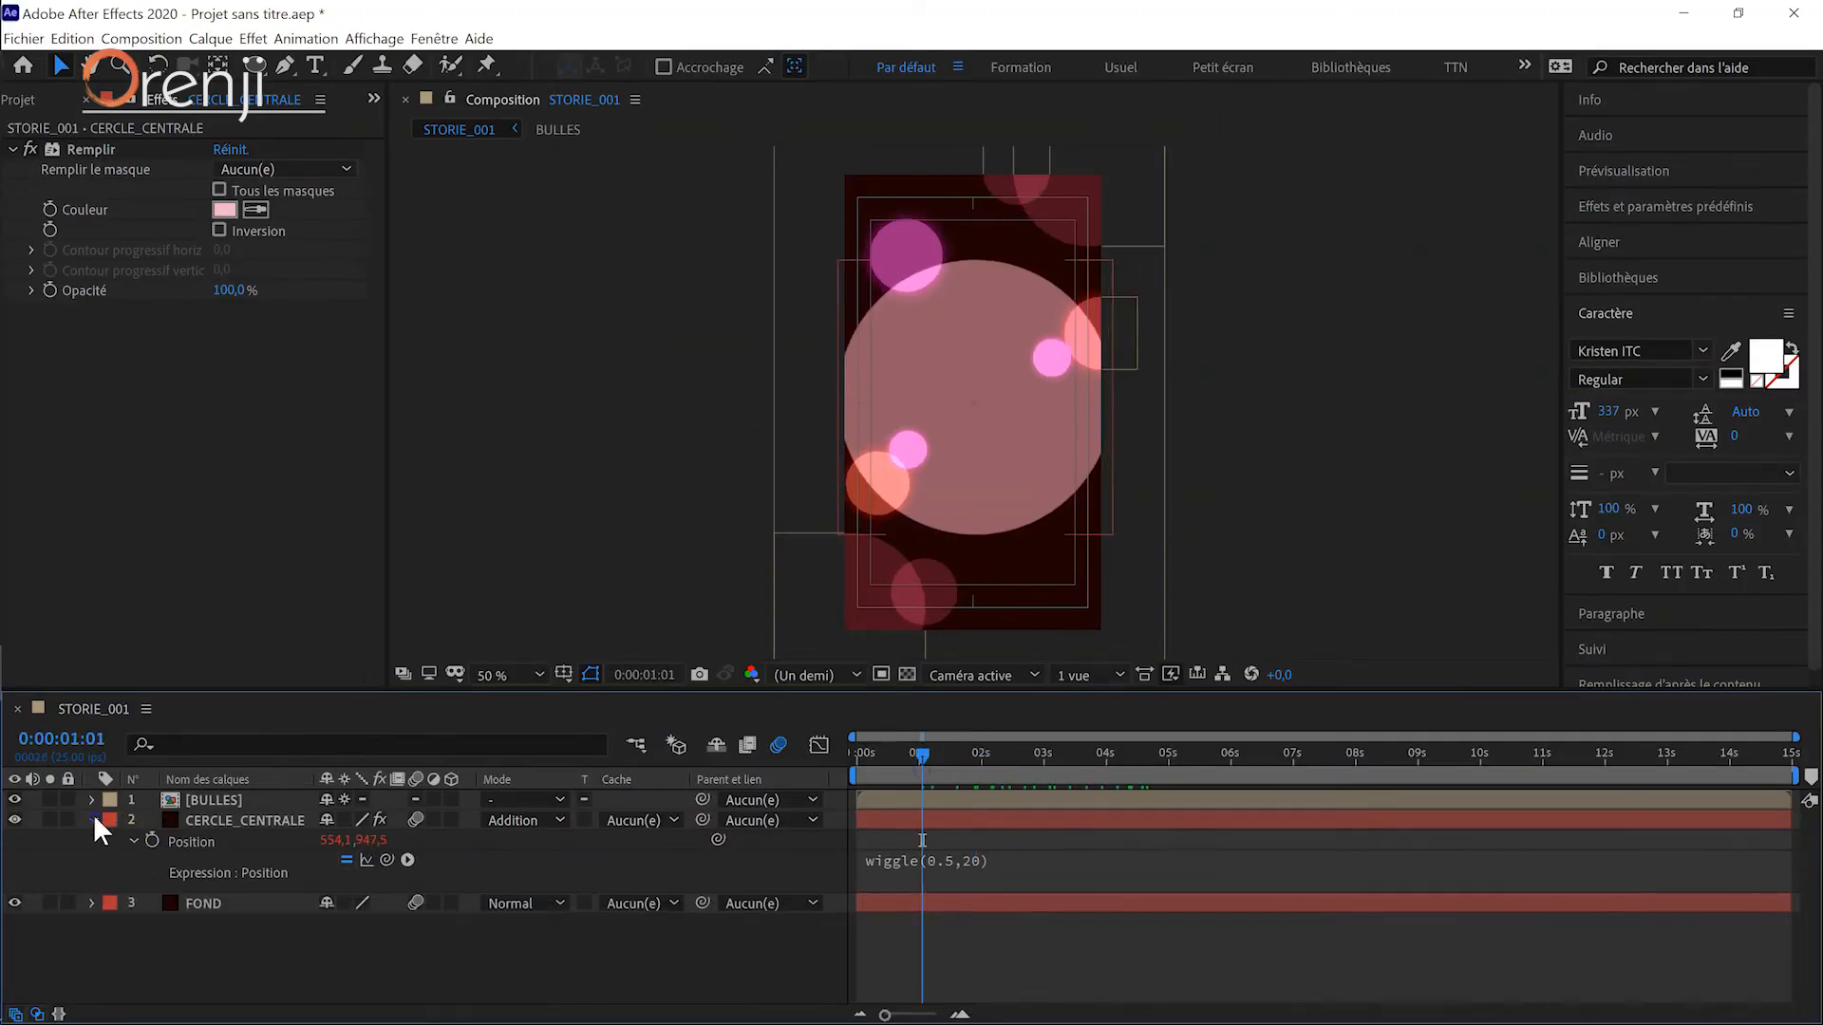
left_click(93, 821)
- Create a text layer with the three lines "Template", "Storie" and "001", and switch back to the Selection tool
left_click(313, 64)
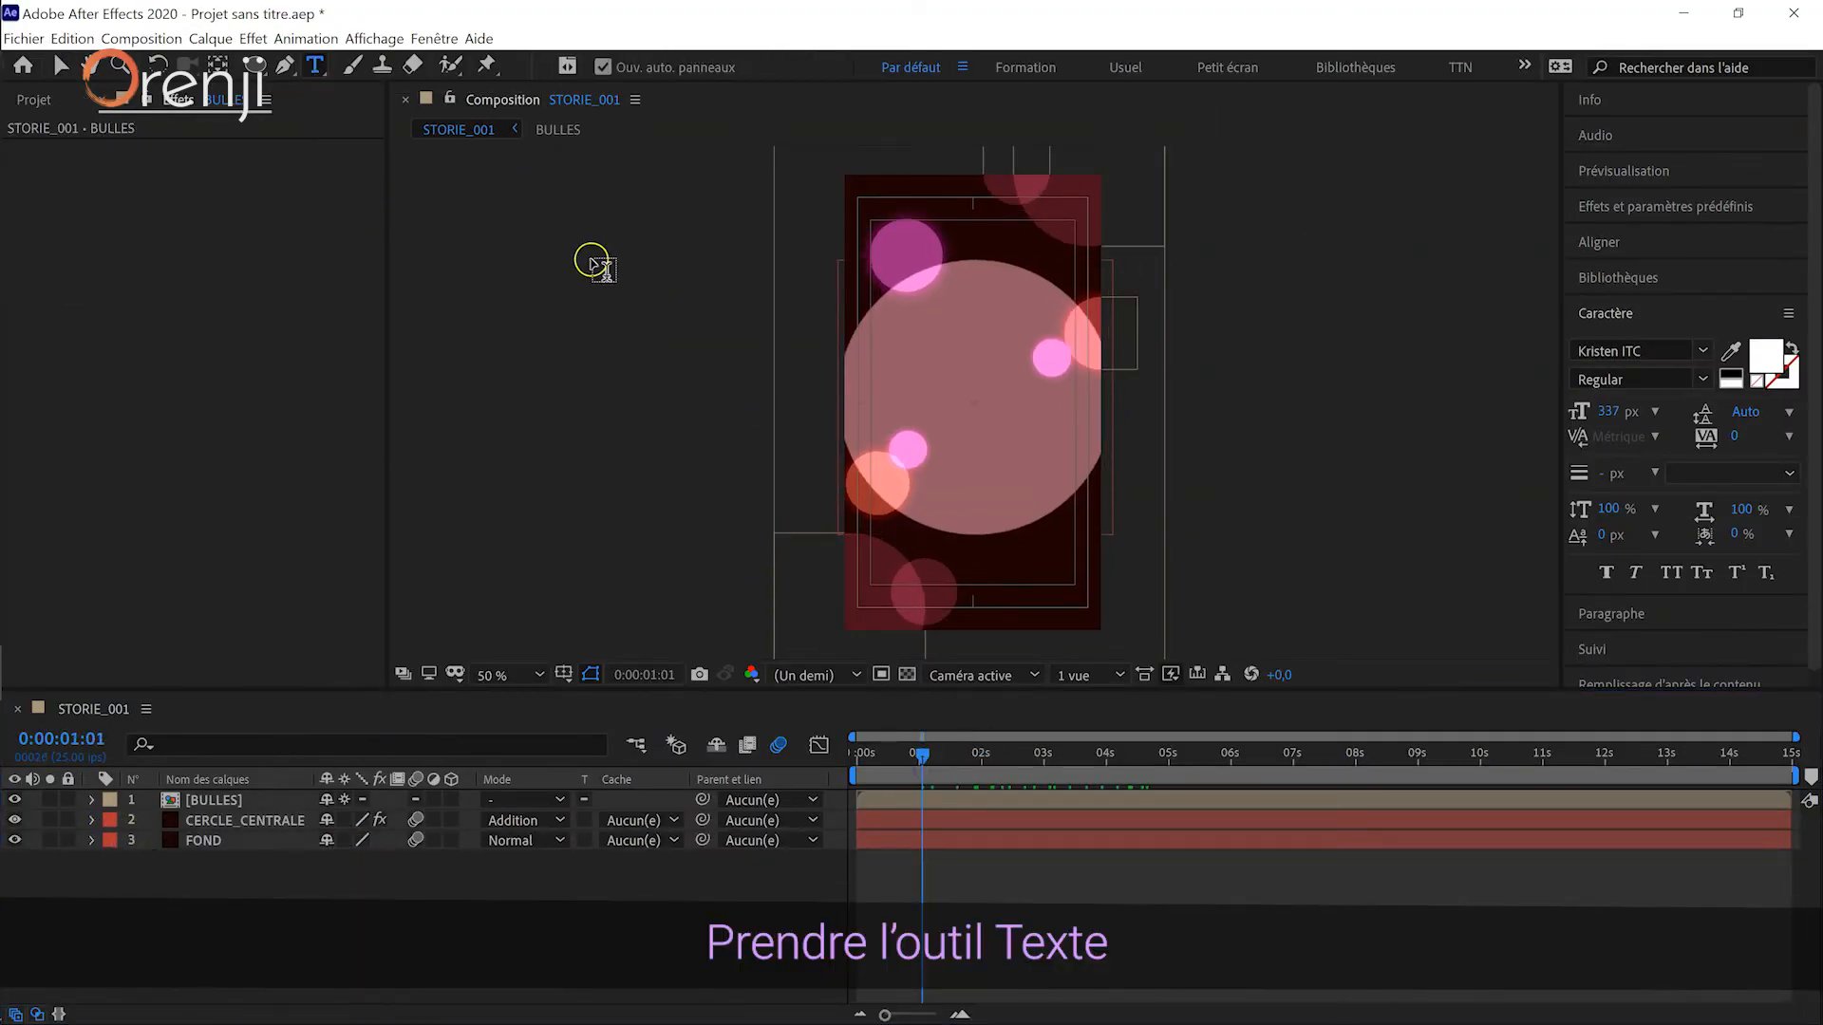
left_click(736, 350)
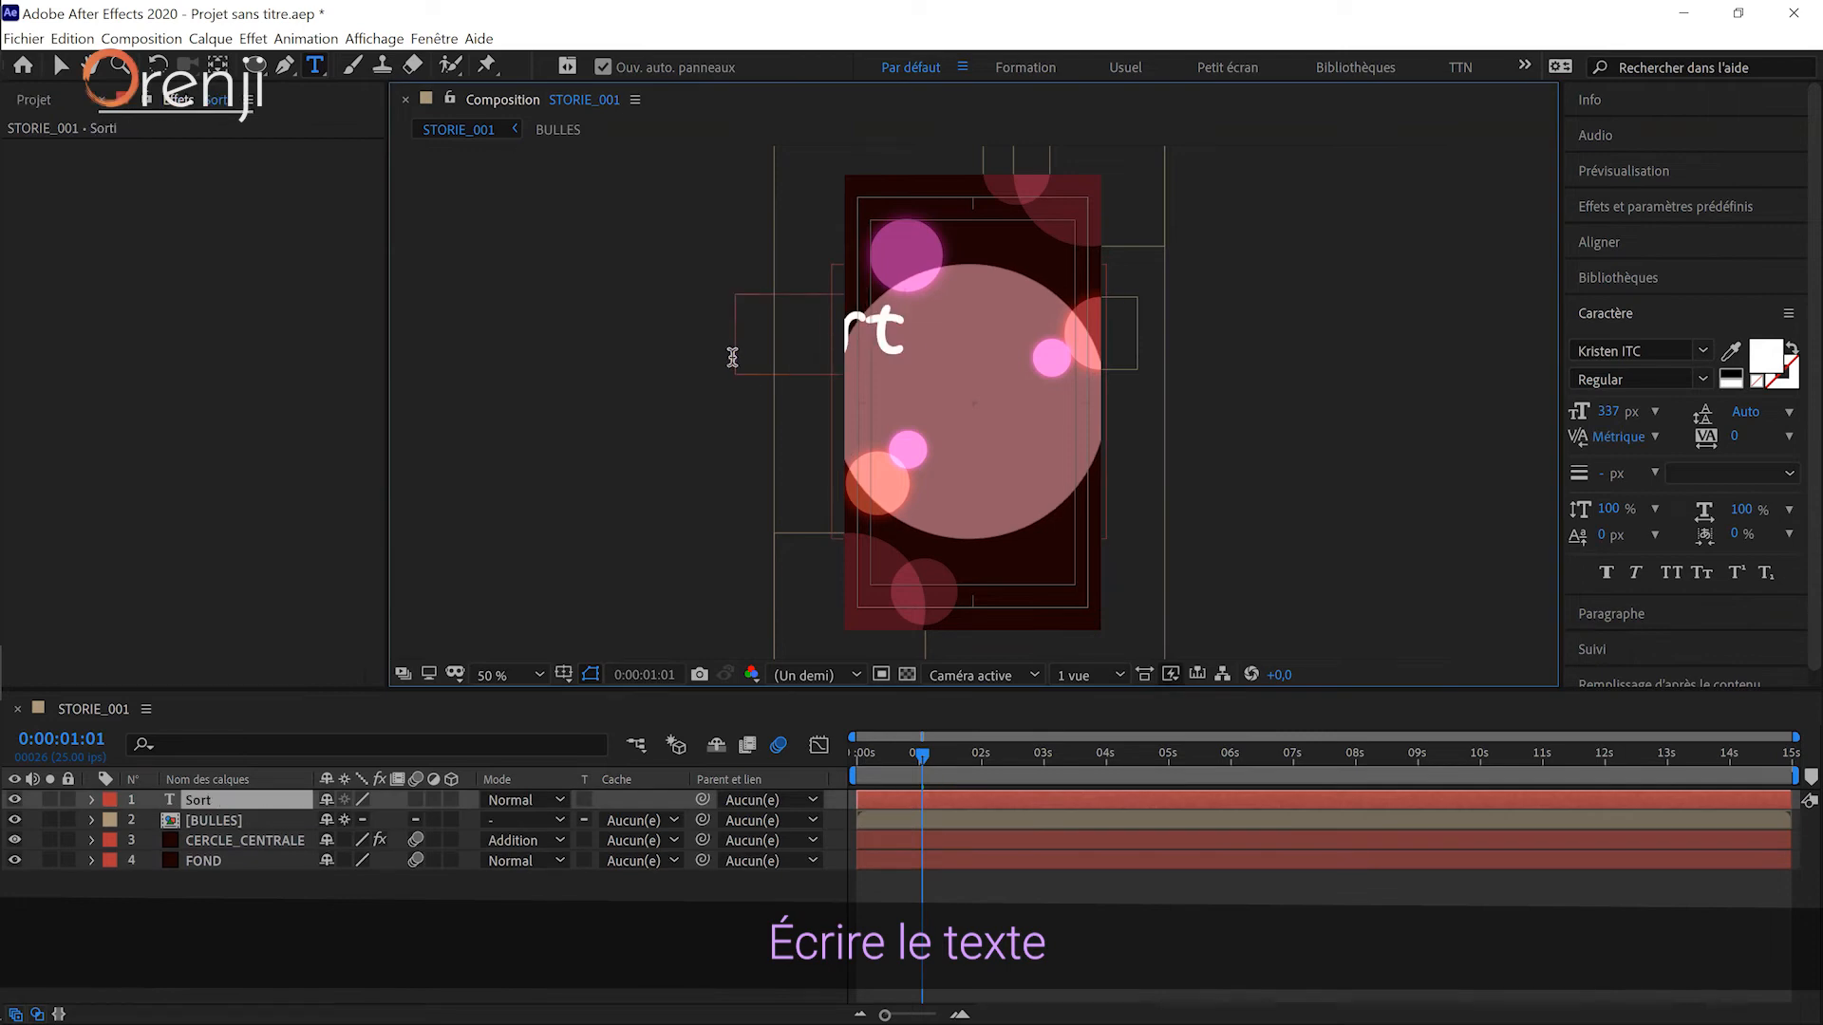
type("Template")
key("Return")
type("Storie")
key("Return")
type("001")
left_click(178, 800)
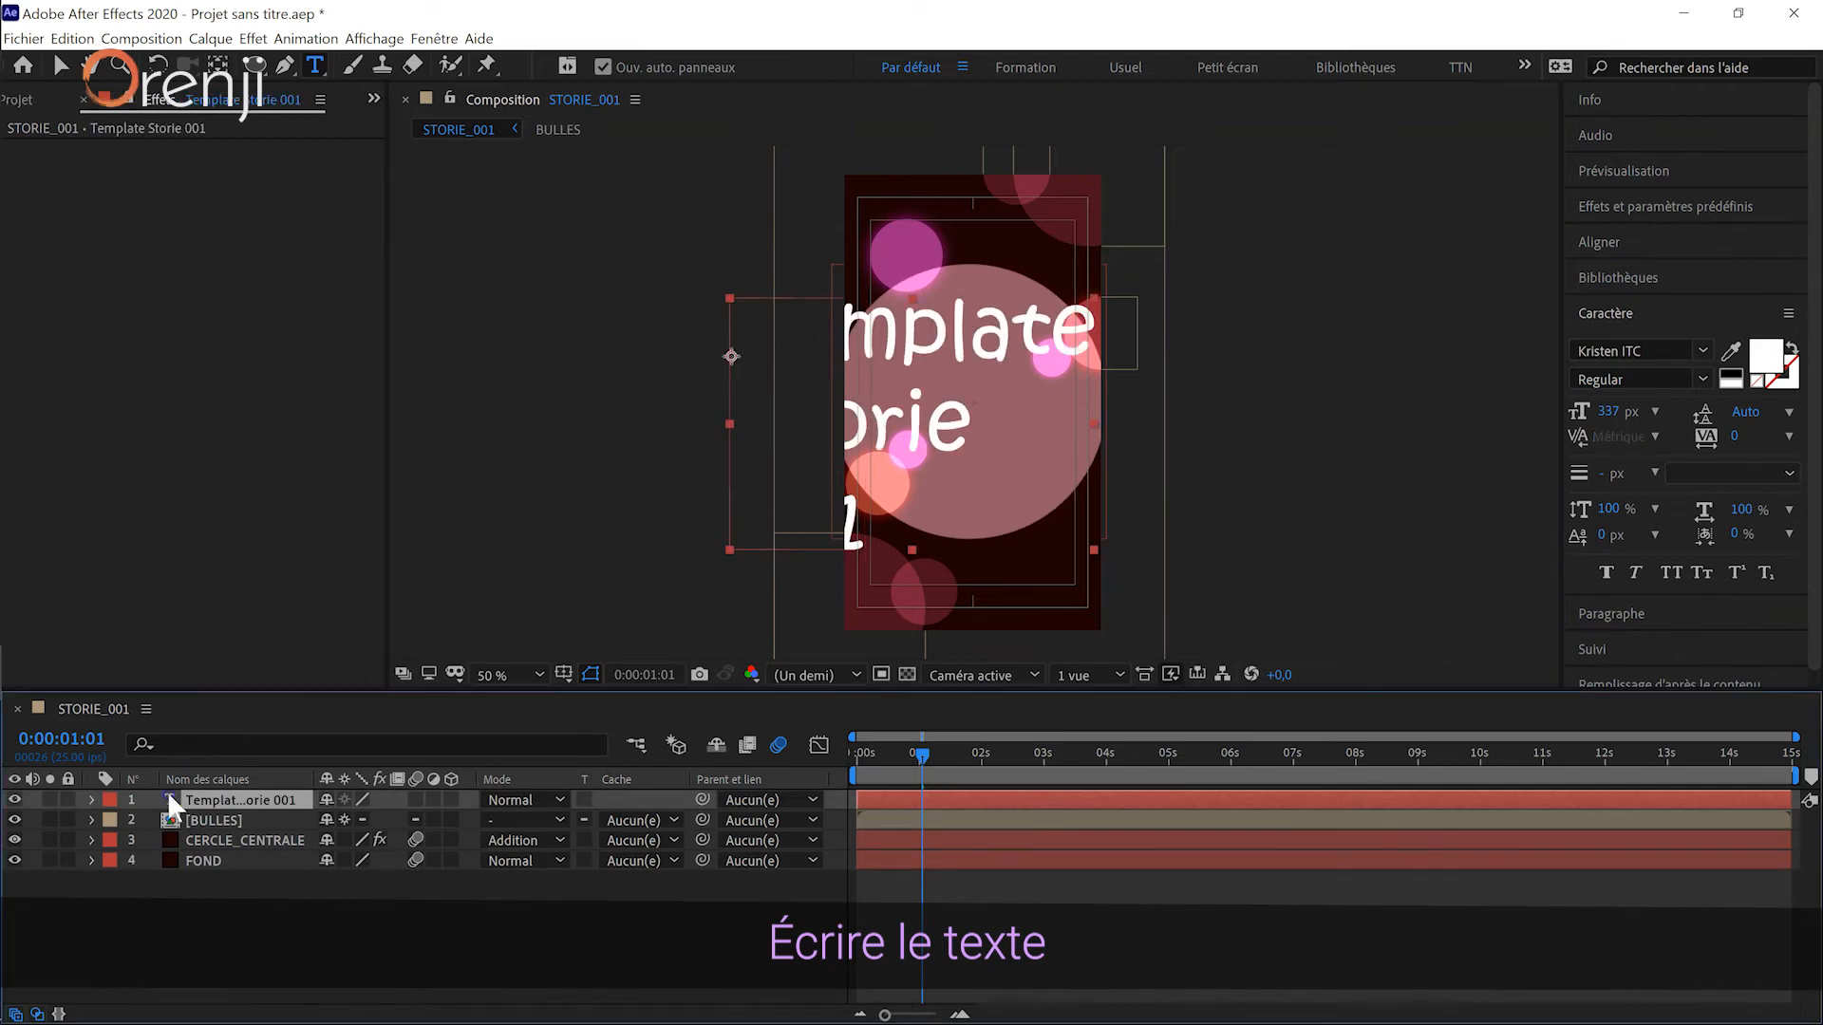
left_click(62, 66)
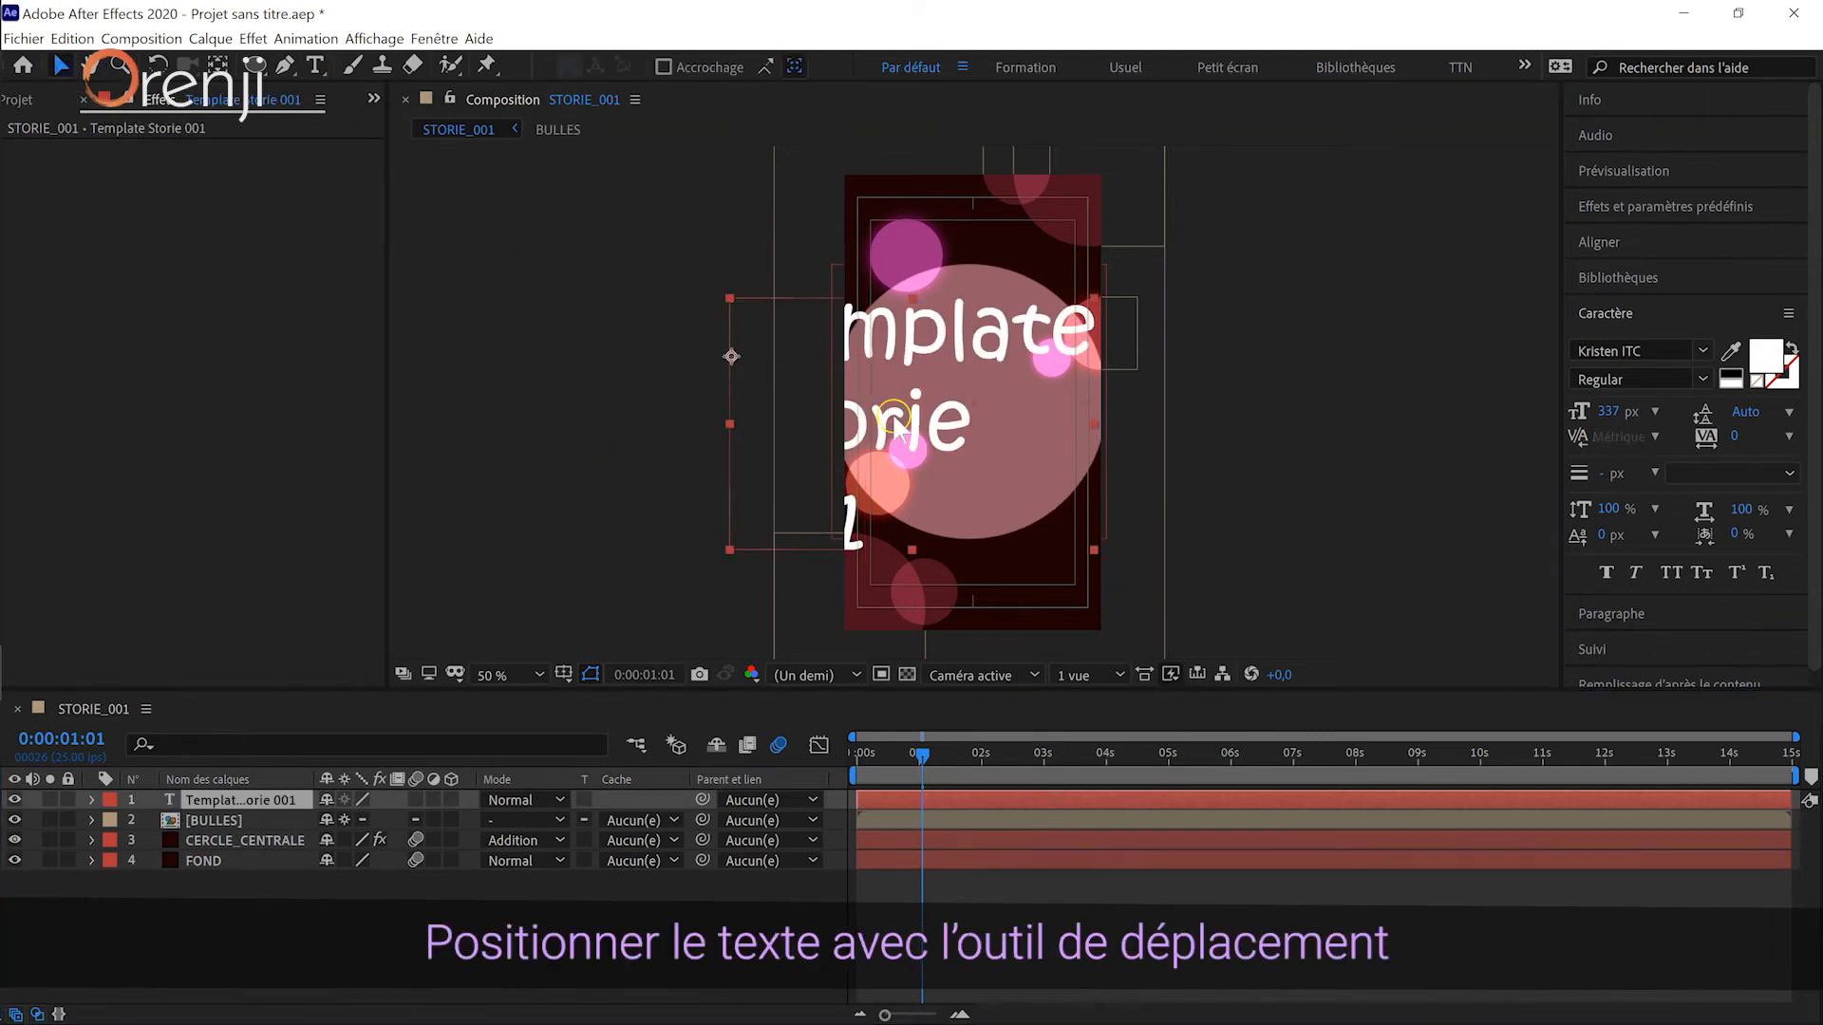
- Centre-align the three-line title and reposition it horizontally over the central circle
left_click_drag(895, 423, 1031, 422)
right_click(1614, 615)
left_click(1611, 614)
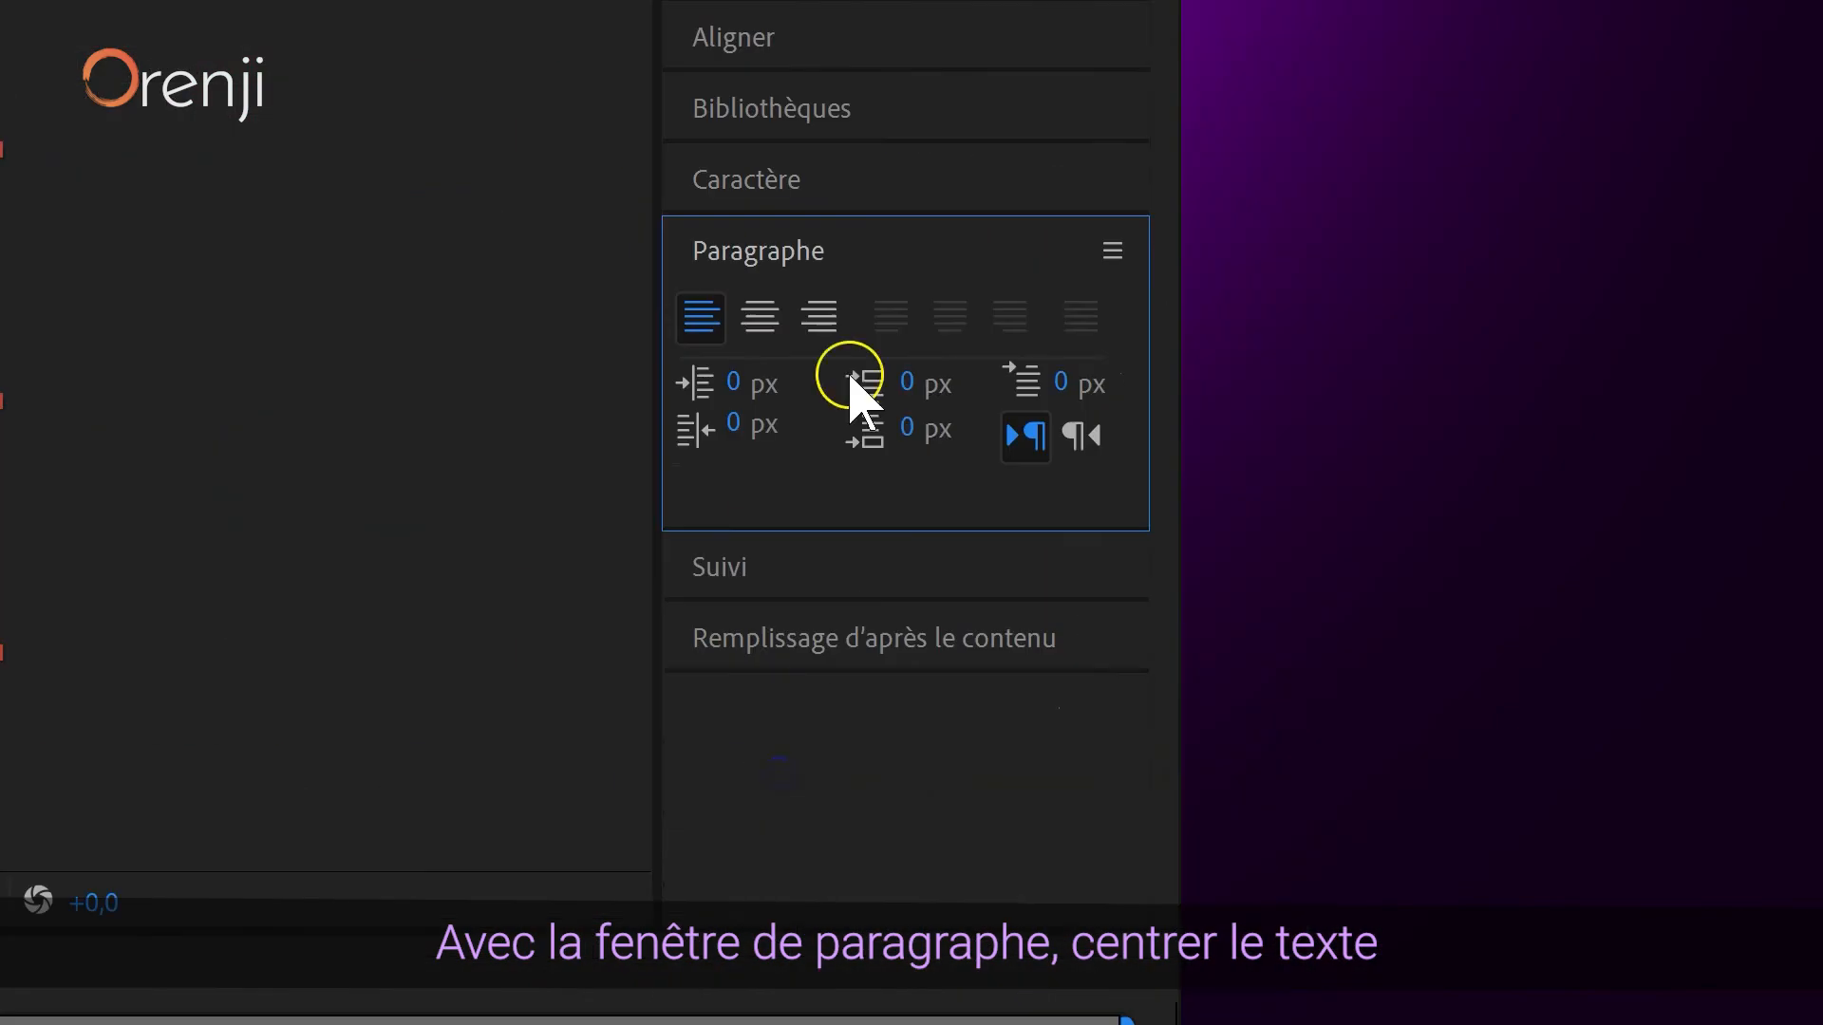
left_click(1612, 382)
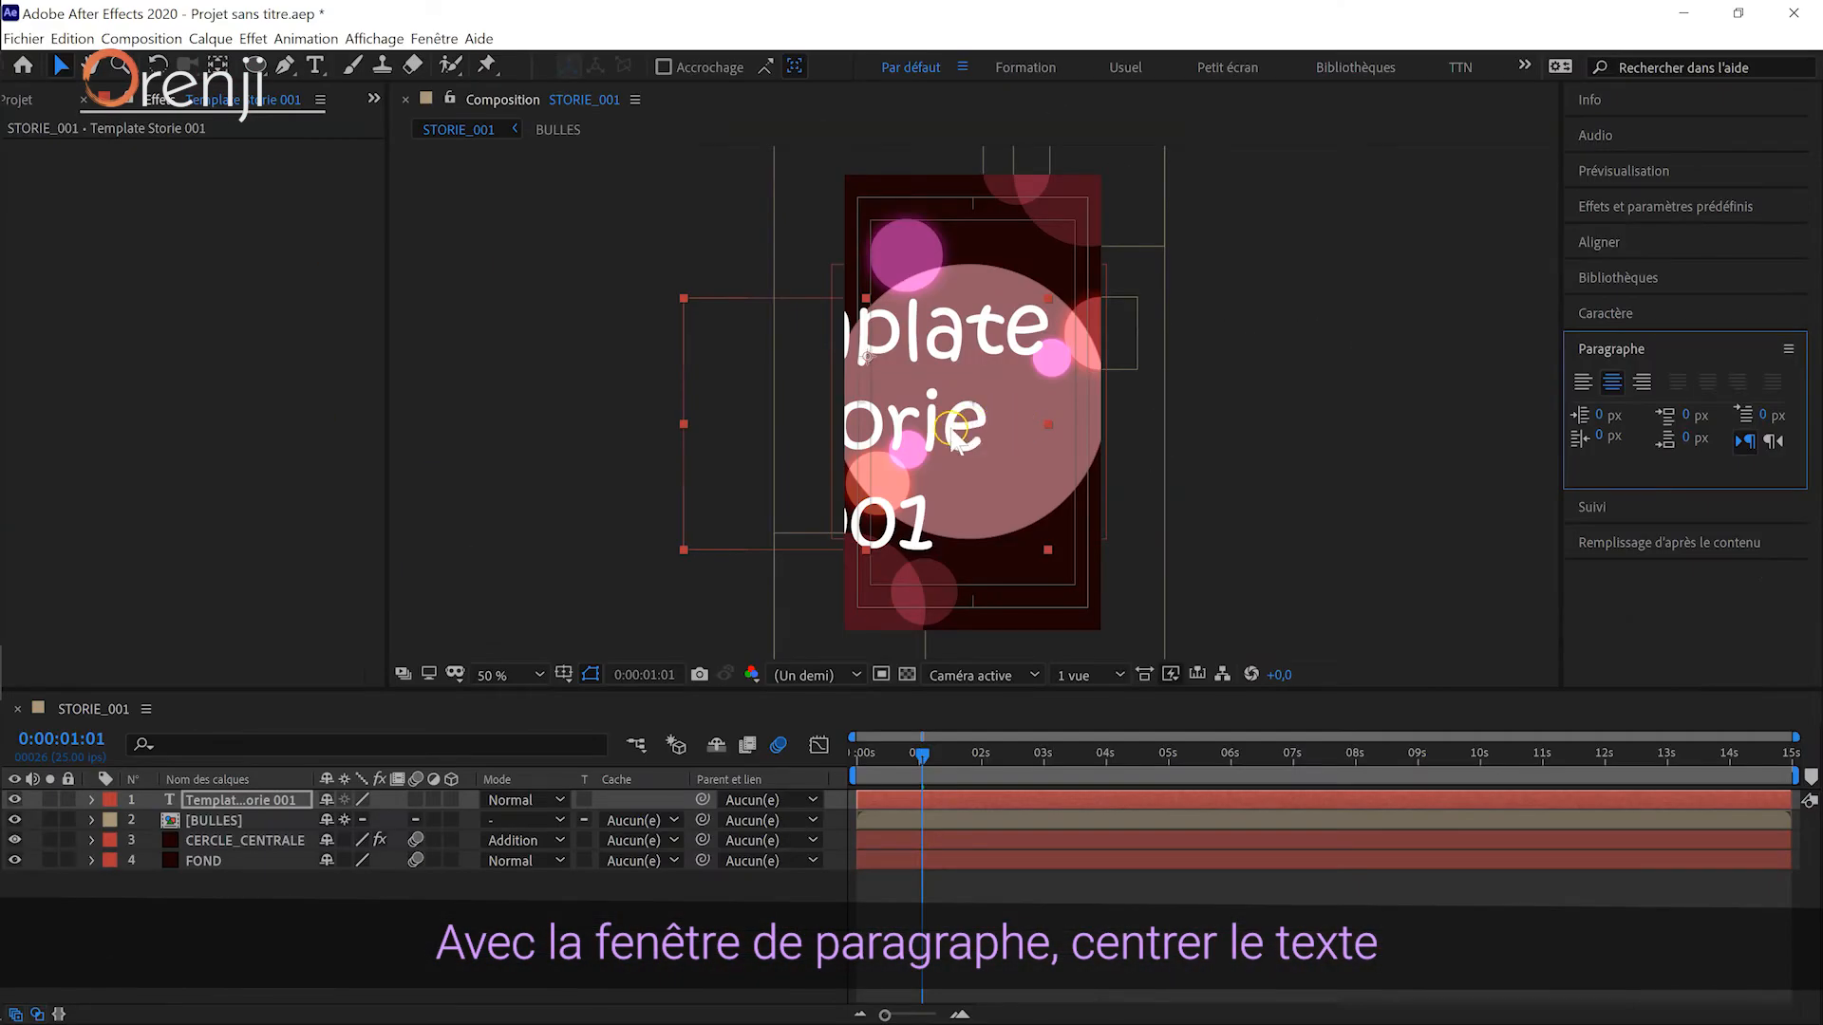
left_click_drag(947, 434, 1075, 435)
left_click(1641, 378)
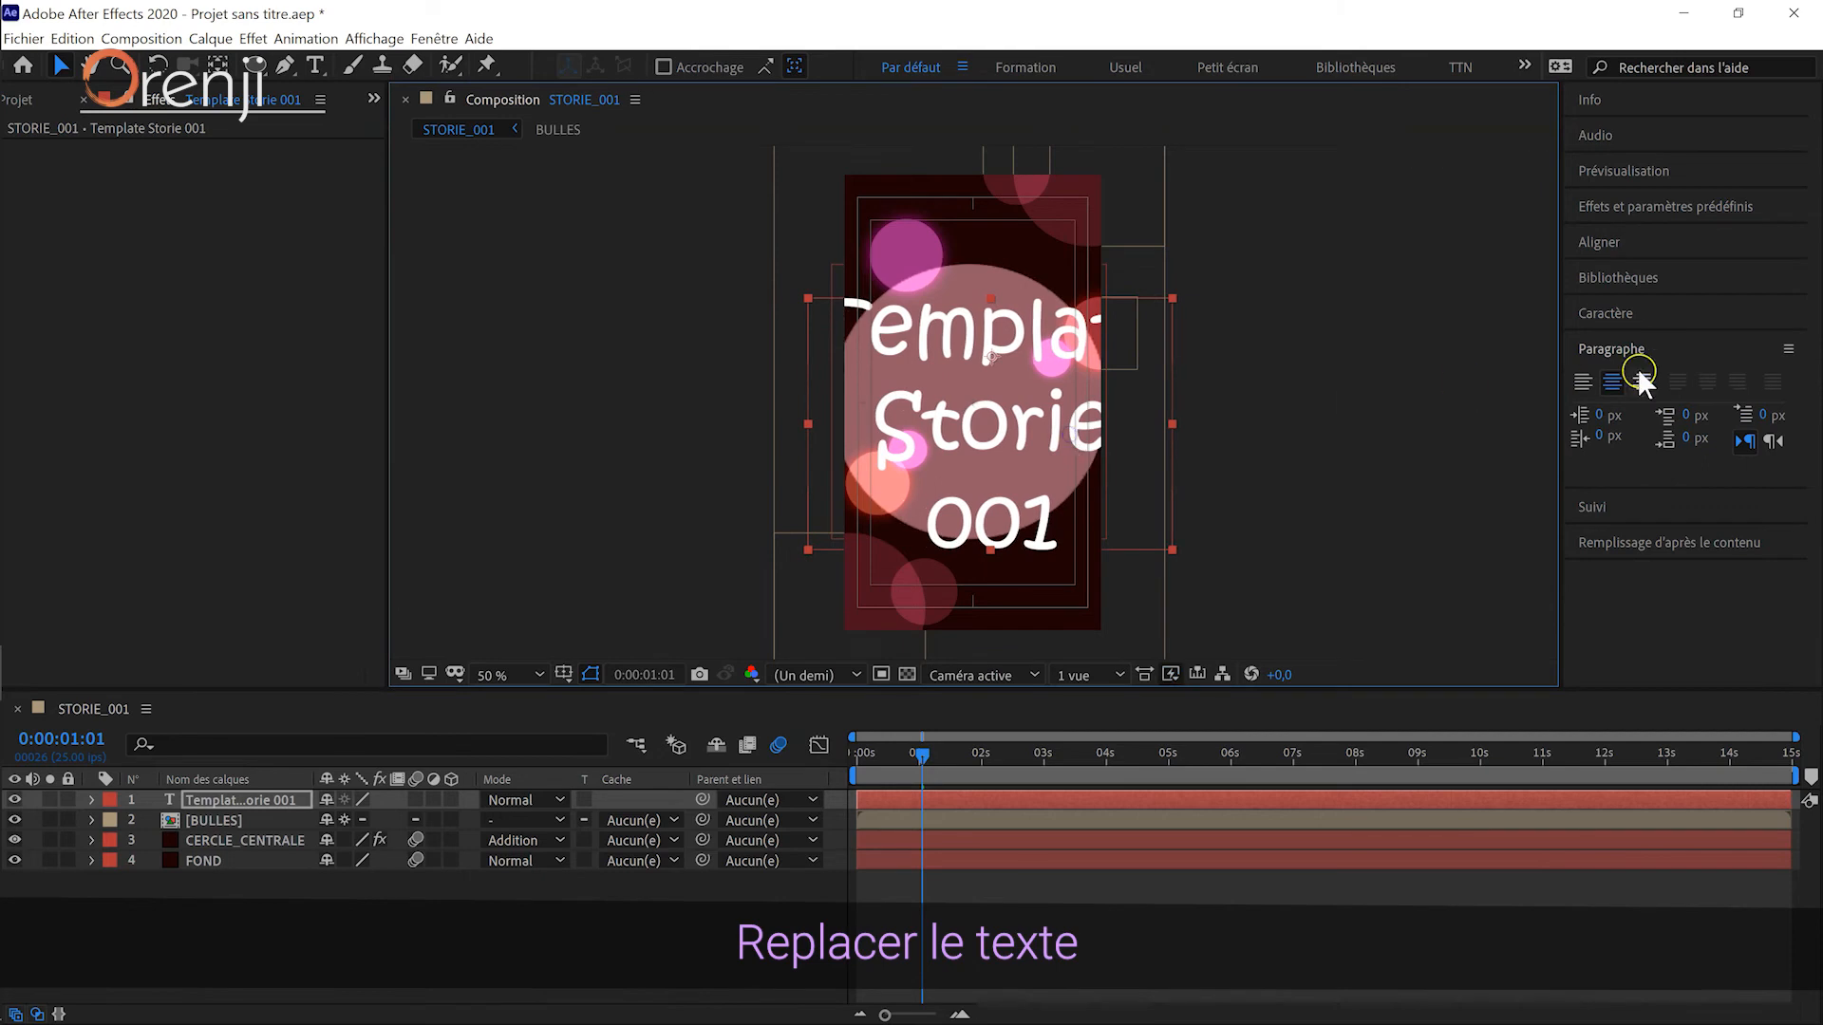
- Set the title's font size to 189 px and its font to PhosphateInline, and recentre it within the circle
left_click(1614, 316)
left_click_drag(1608, 412, 1269, 418)
left_click_drag(1033, 403, 1013, 421)
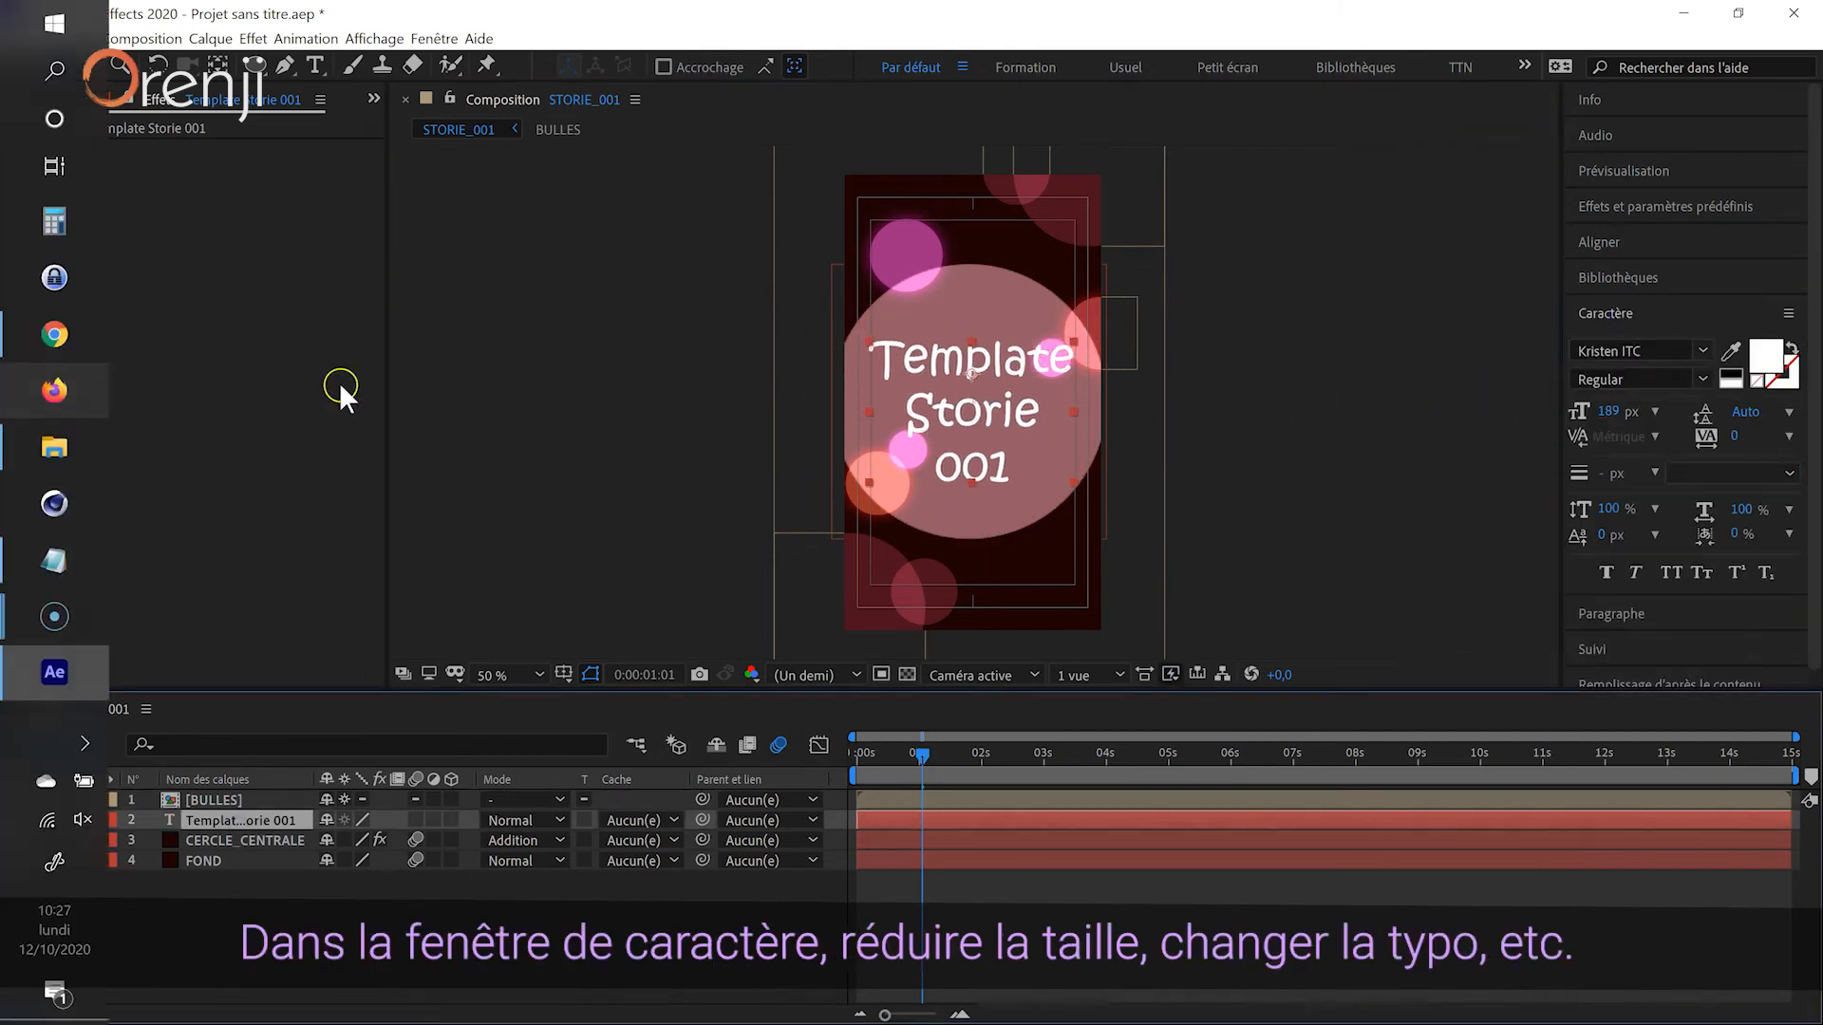
left_click(1638, 350)
left_click(1377, 584)
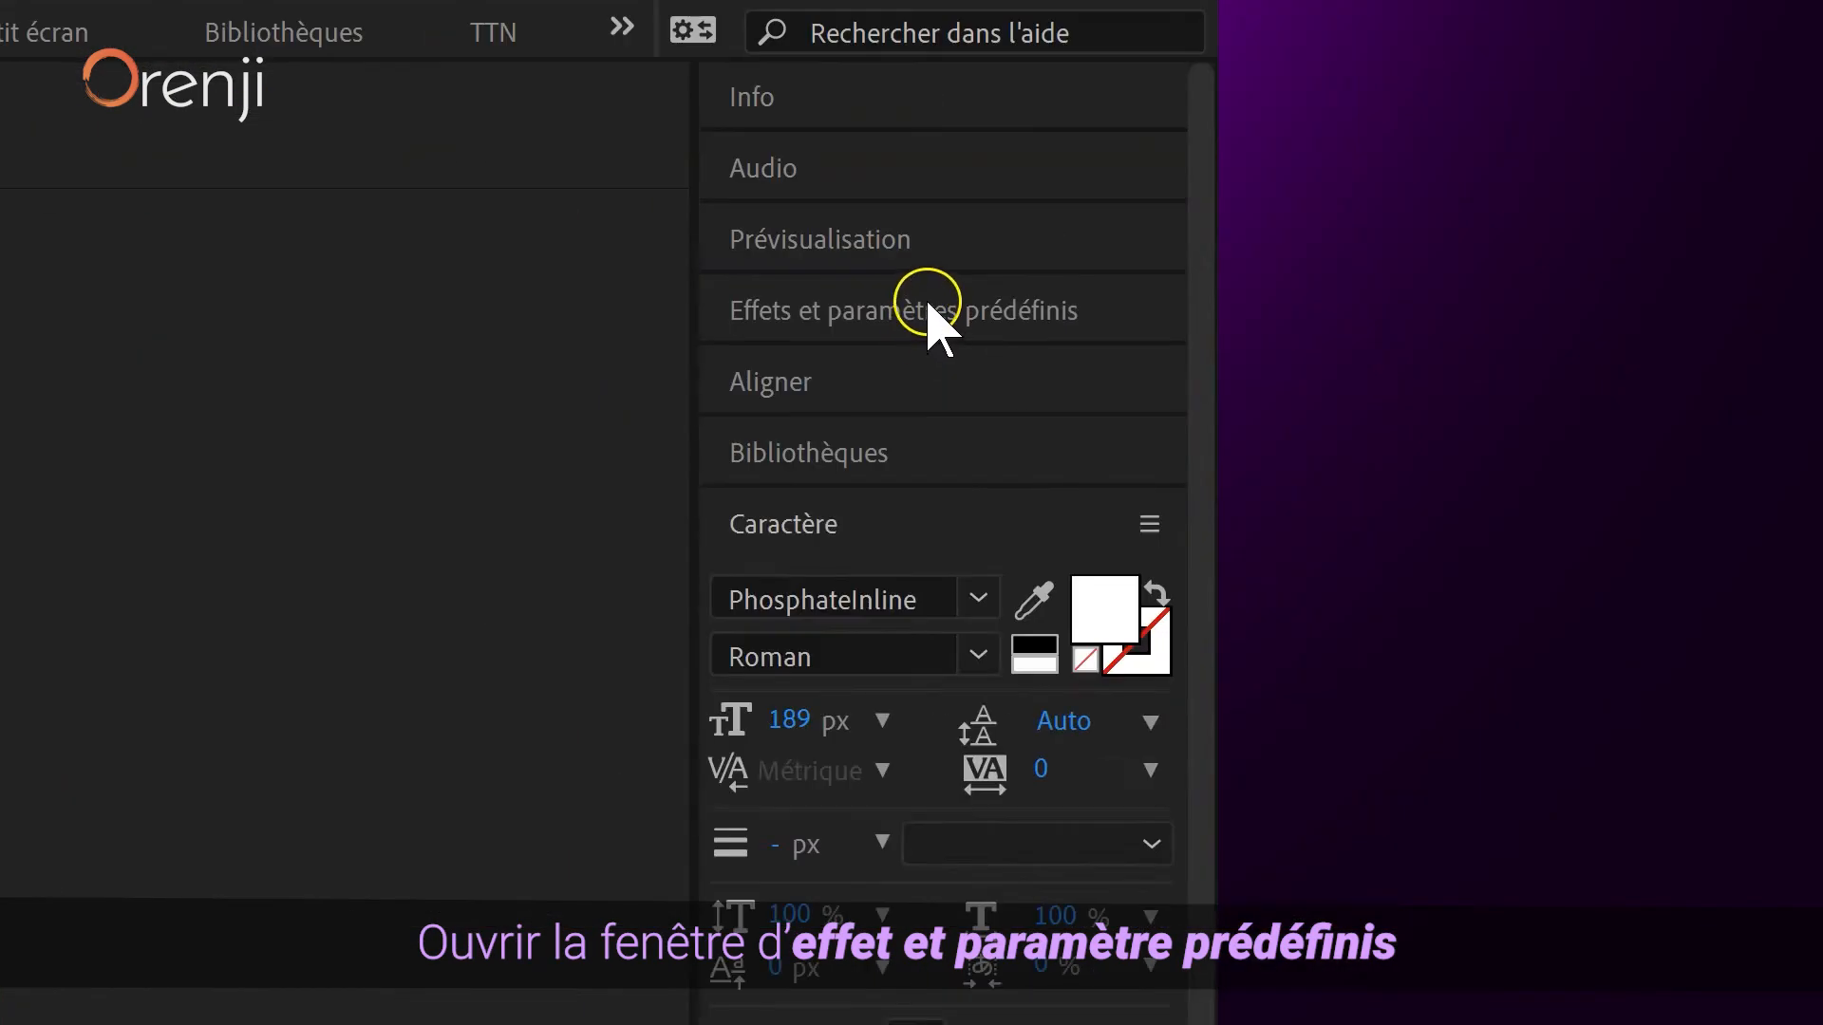
- Open the Text folder of the predefined animations in the effects and presets list
left_click(935, 313)
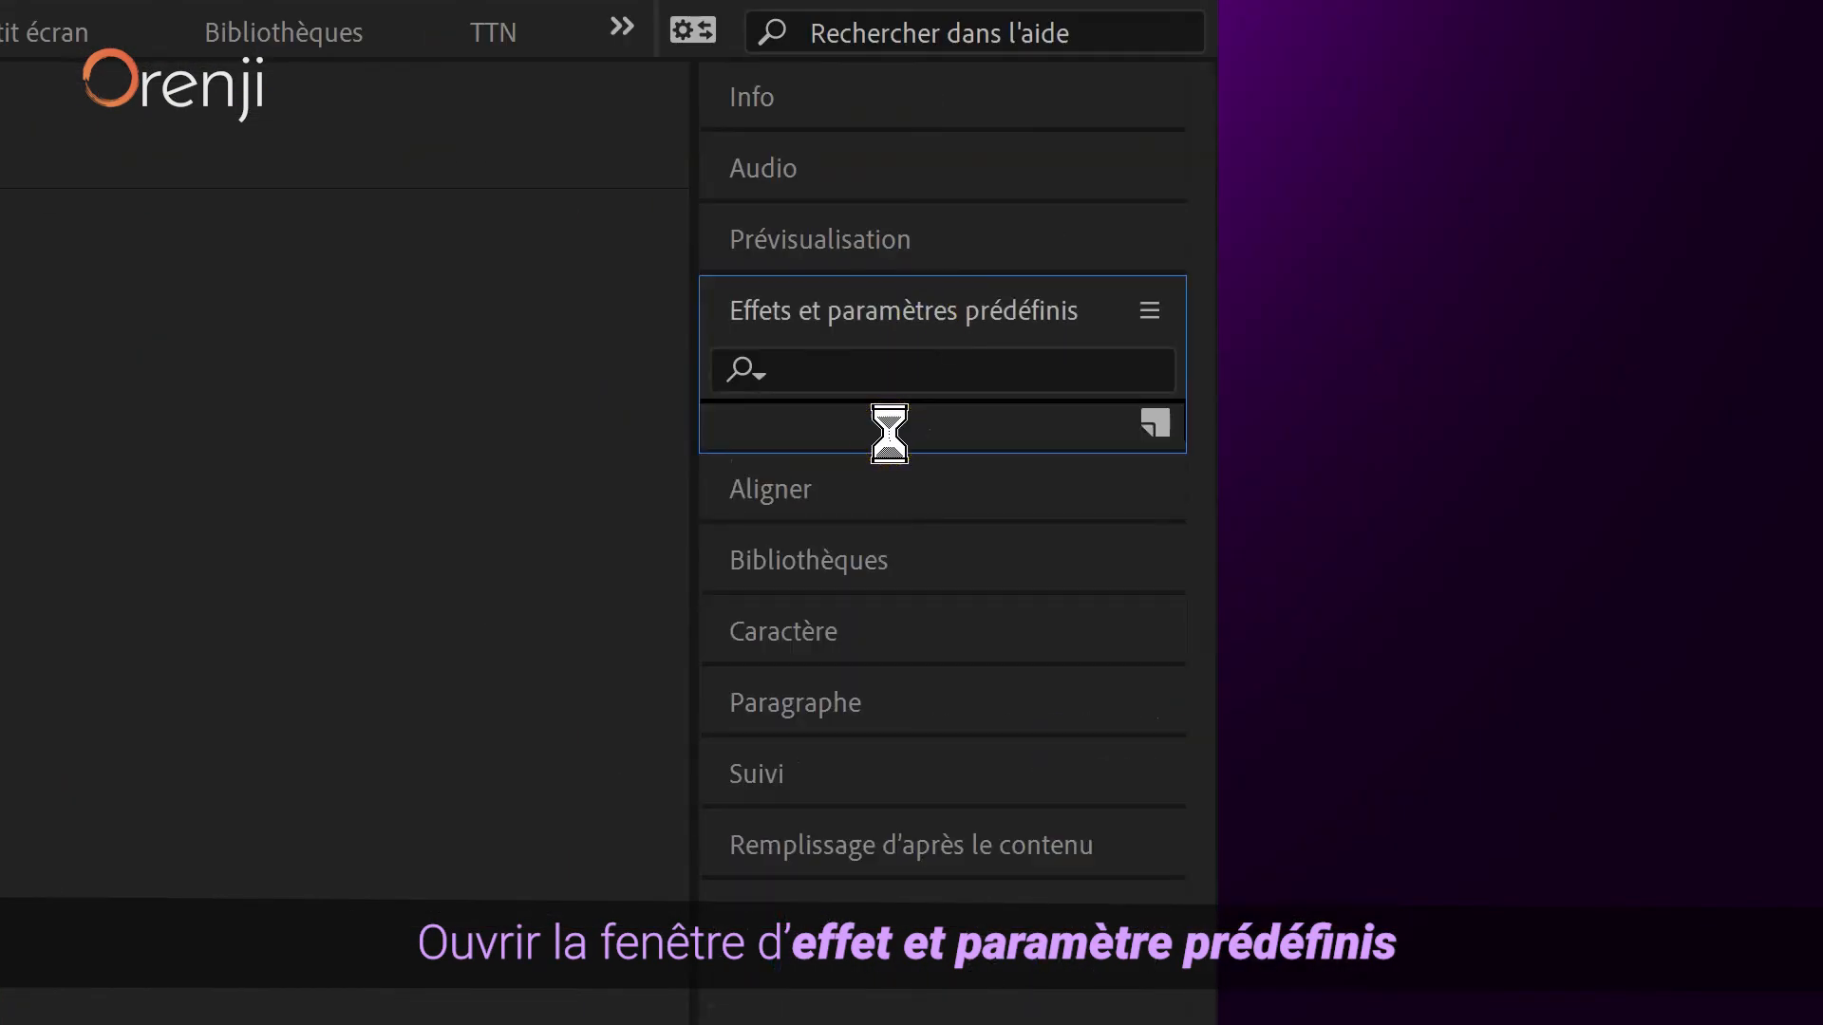
left_click(724, 422)
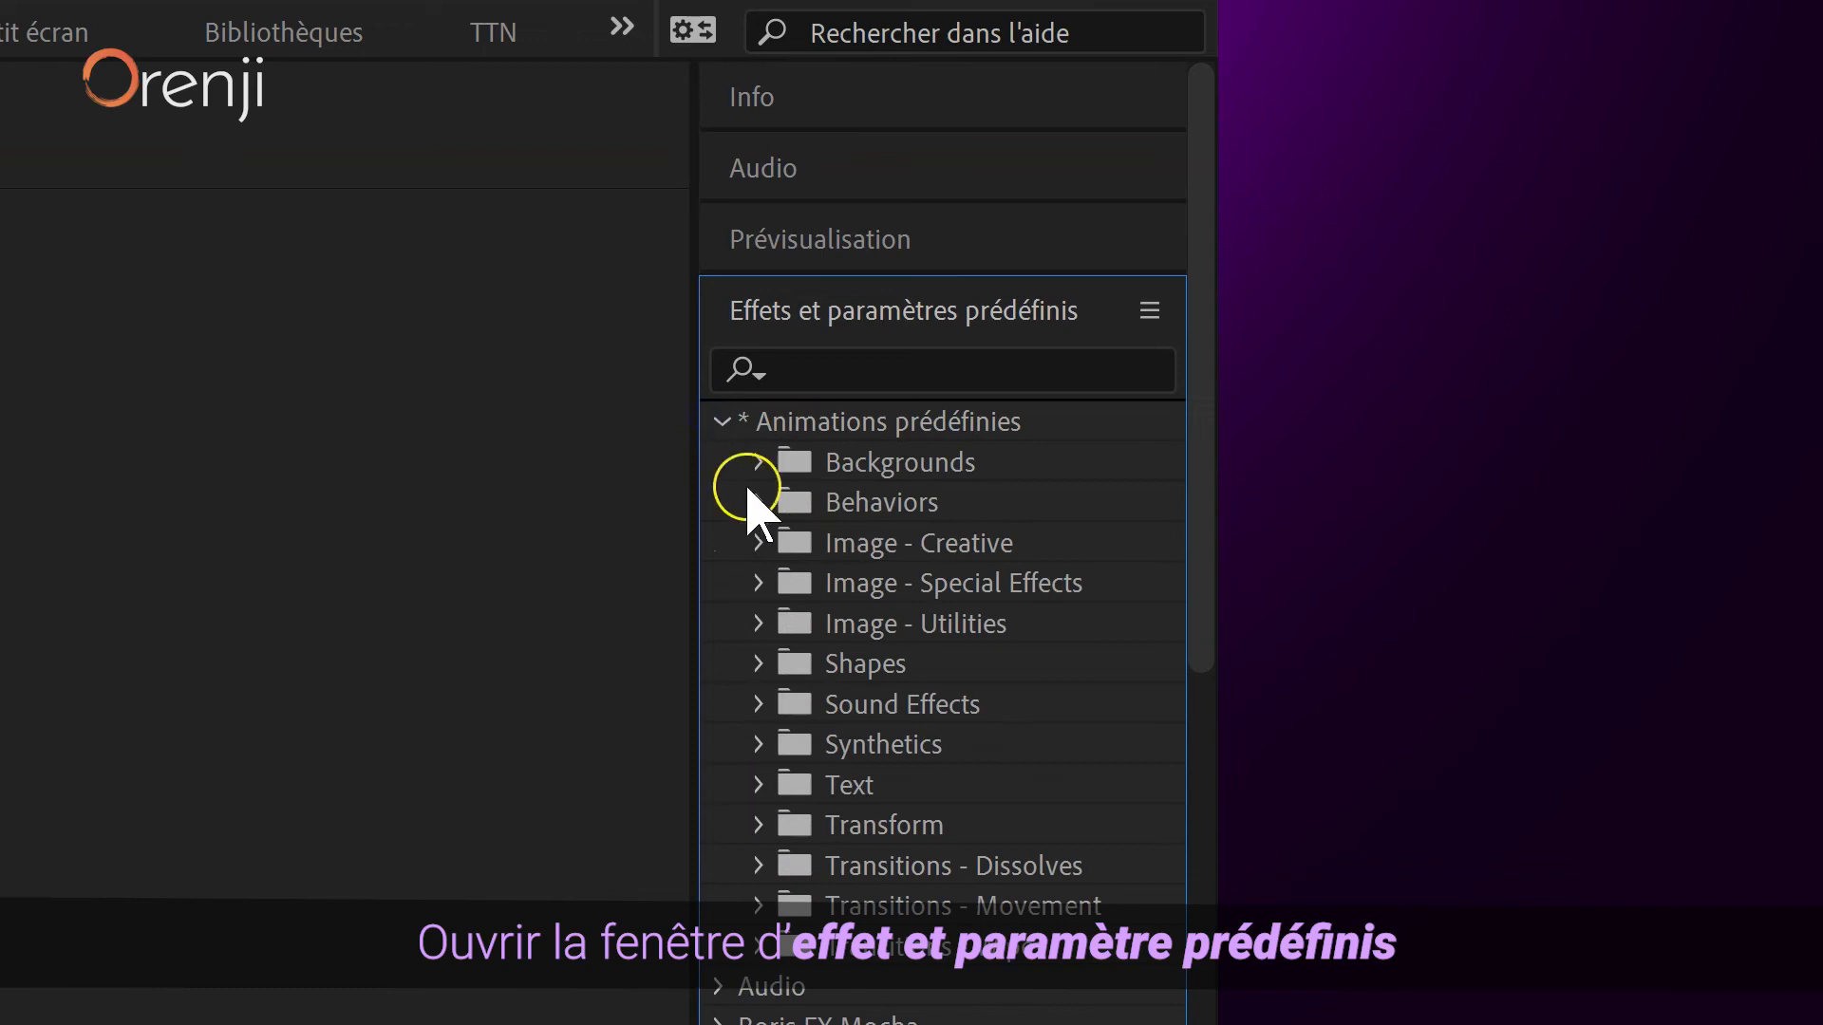
left_click(759, 785)
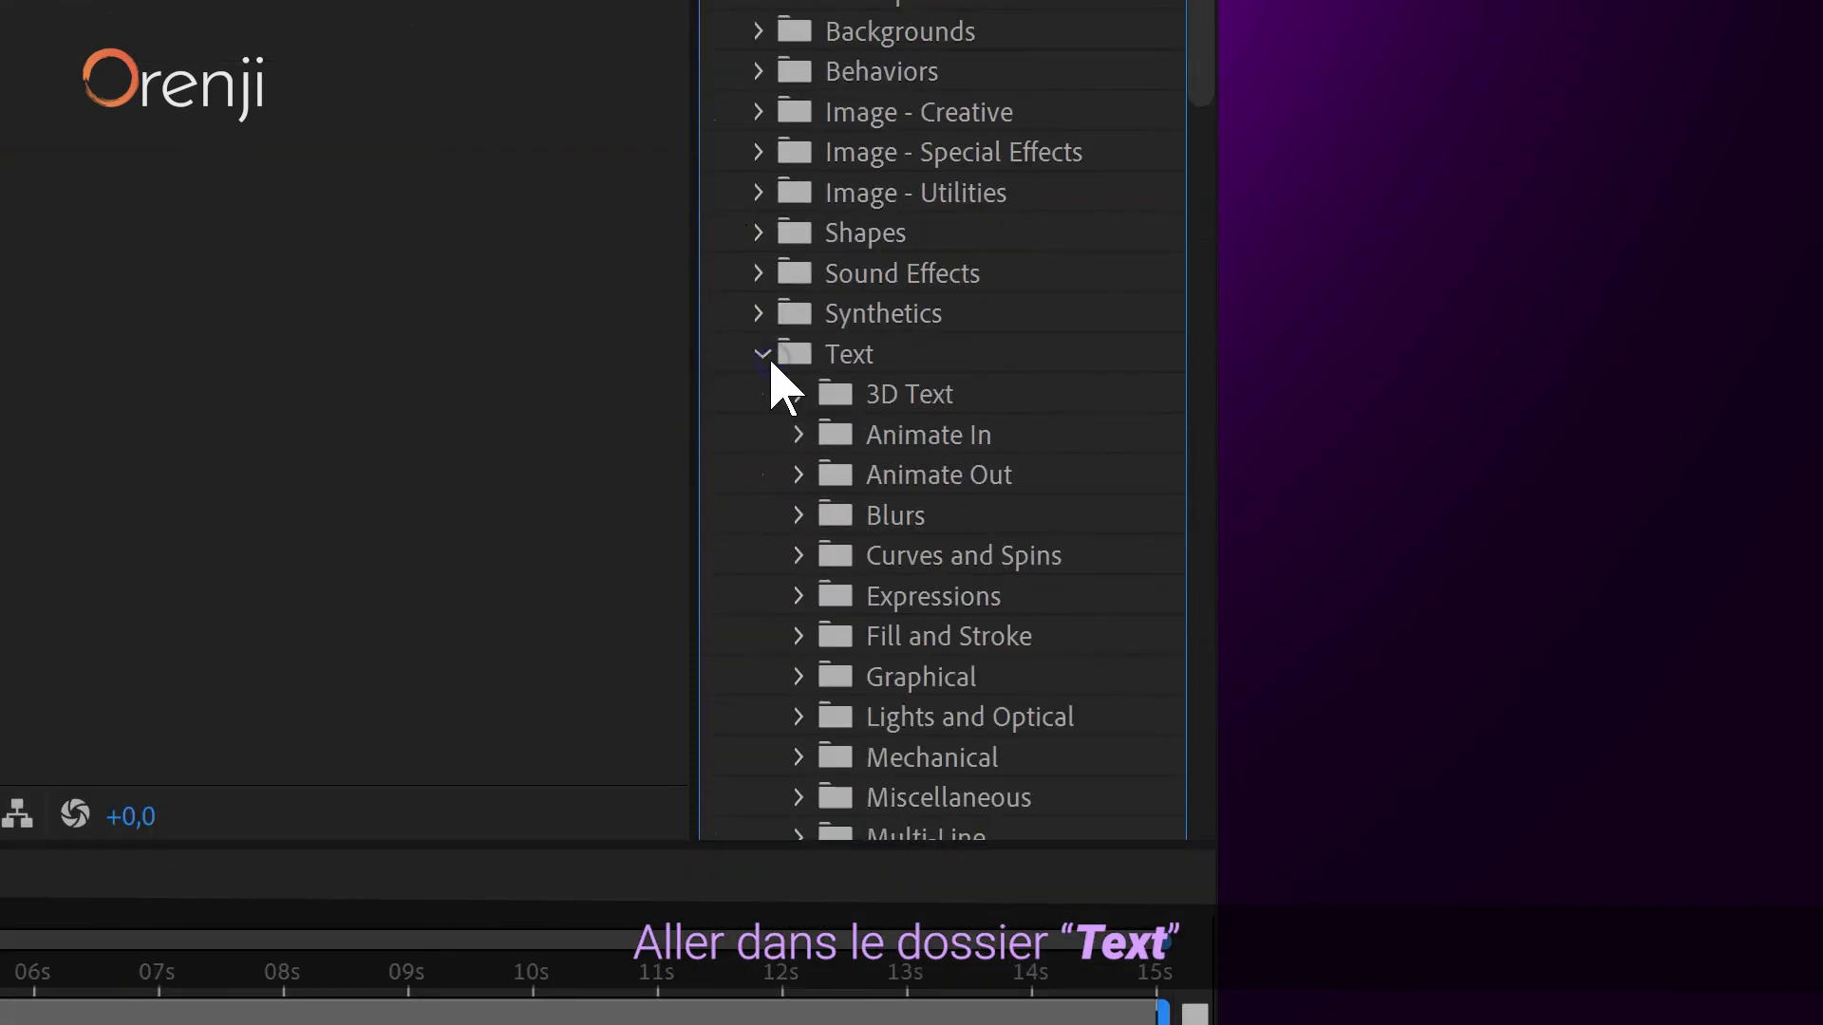
scroll(912, 488, "down", 3)
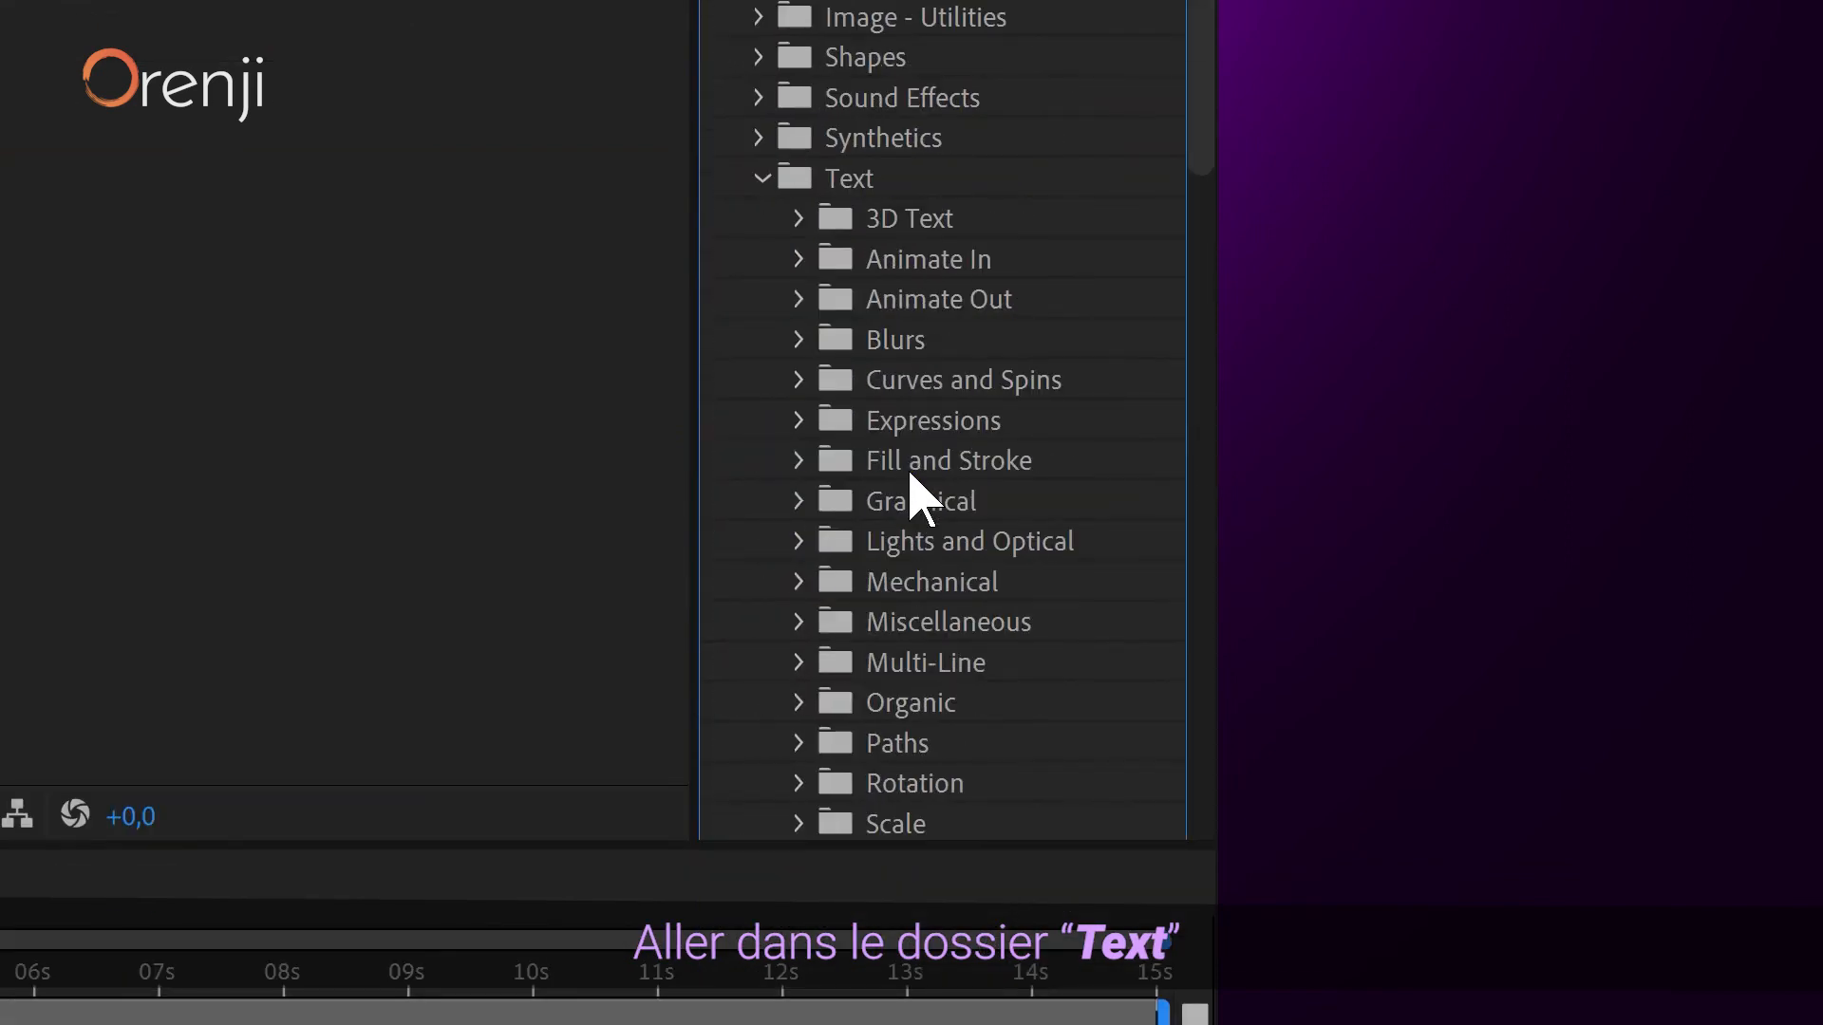
left_click(799, 700)
left_click_drag(1200, 8, 910, 59)
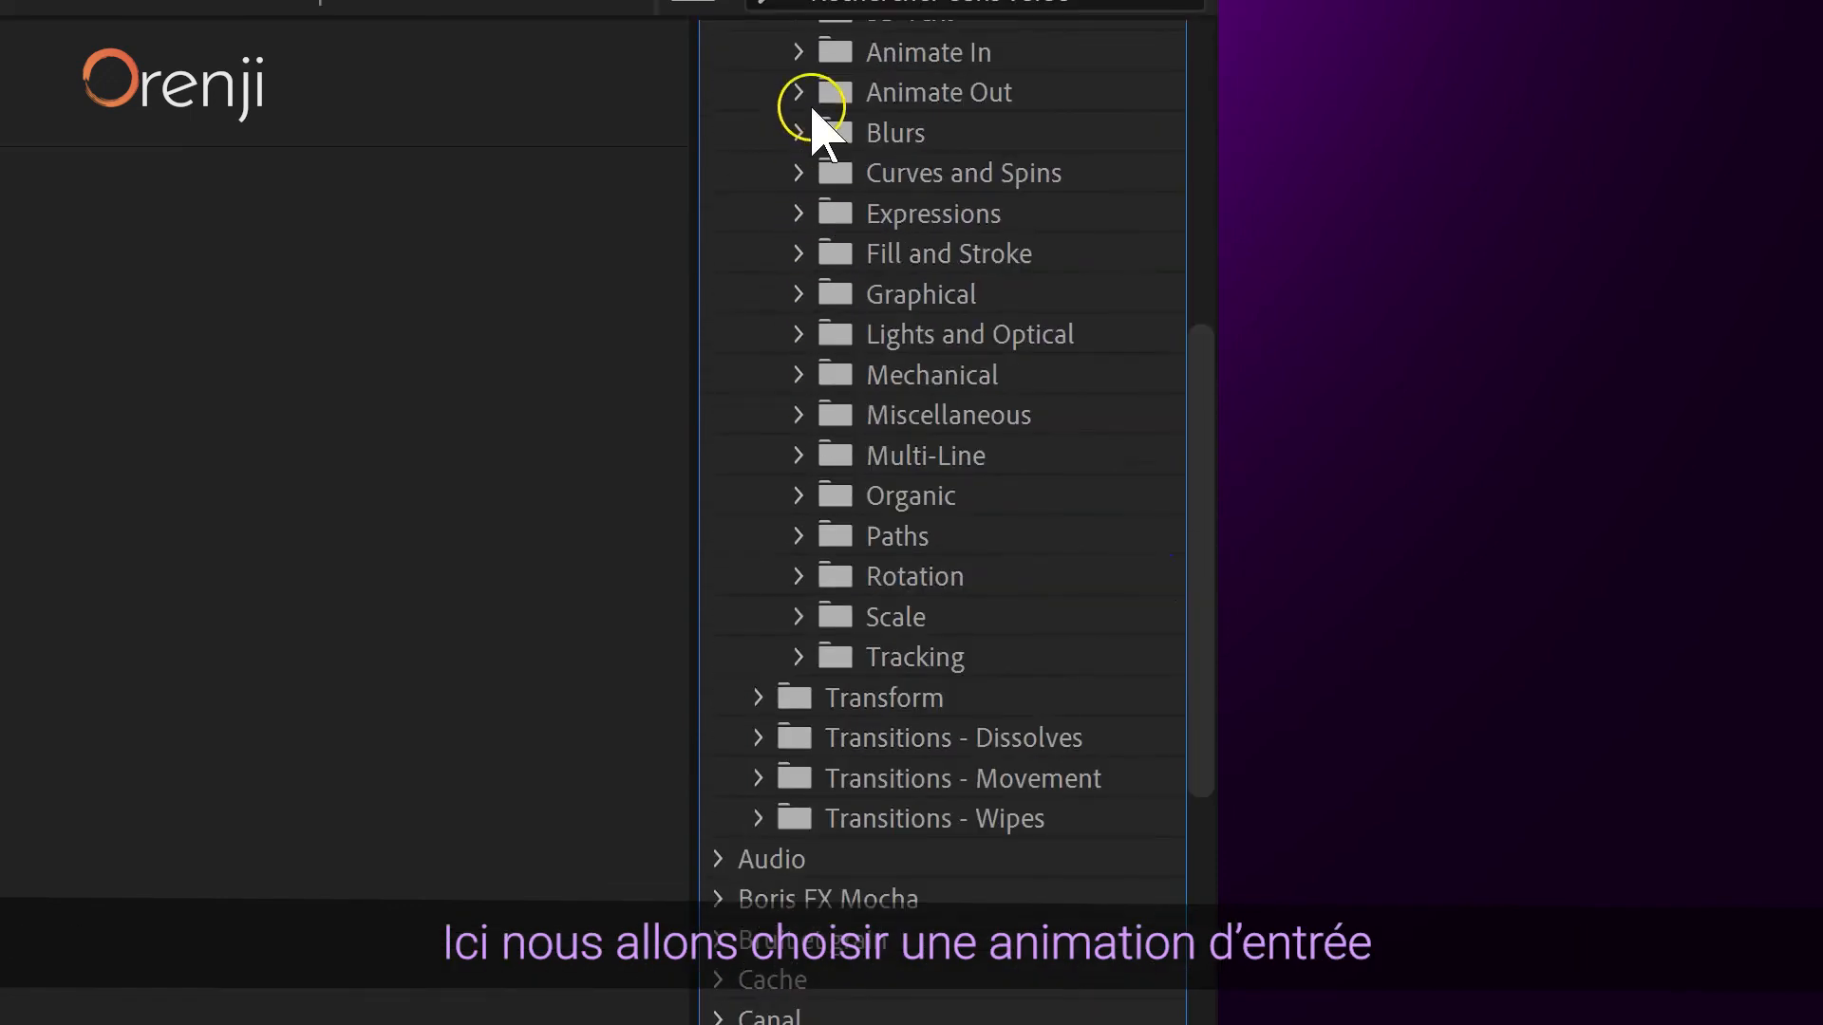
- Apply the Flou mot preset from the Blurs folder to the text layer at 0:00:00:00 and scrub to preview it
scroll(807, 142, "down", 1)
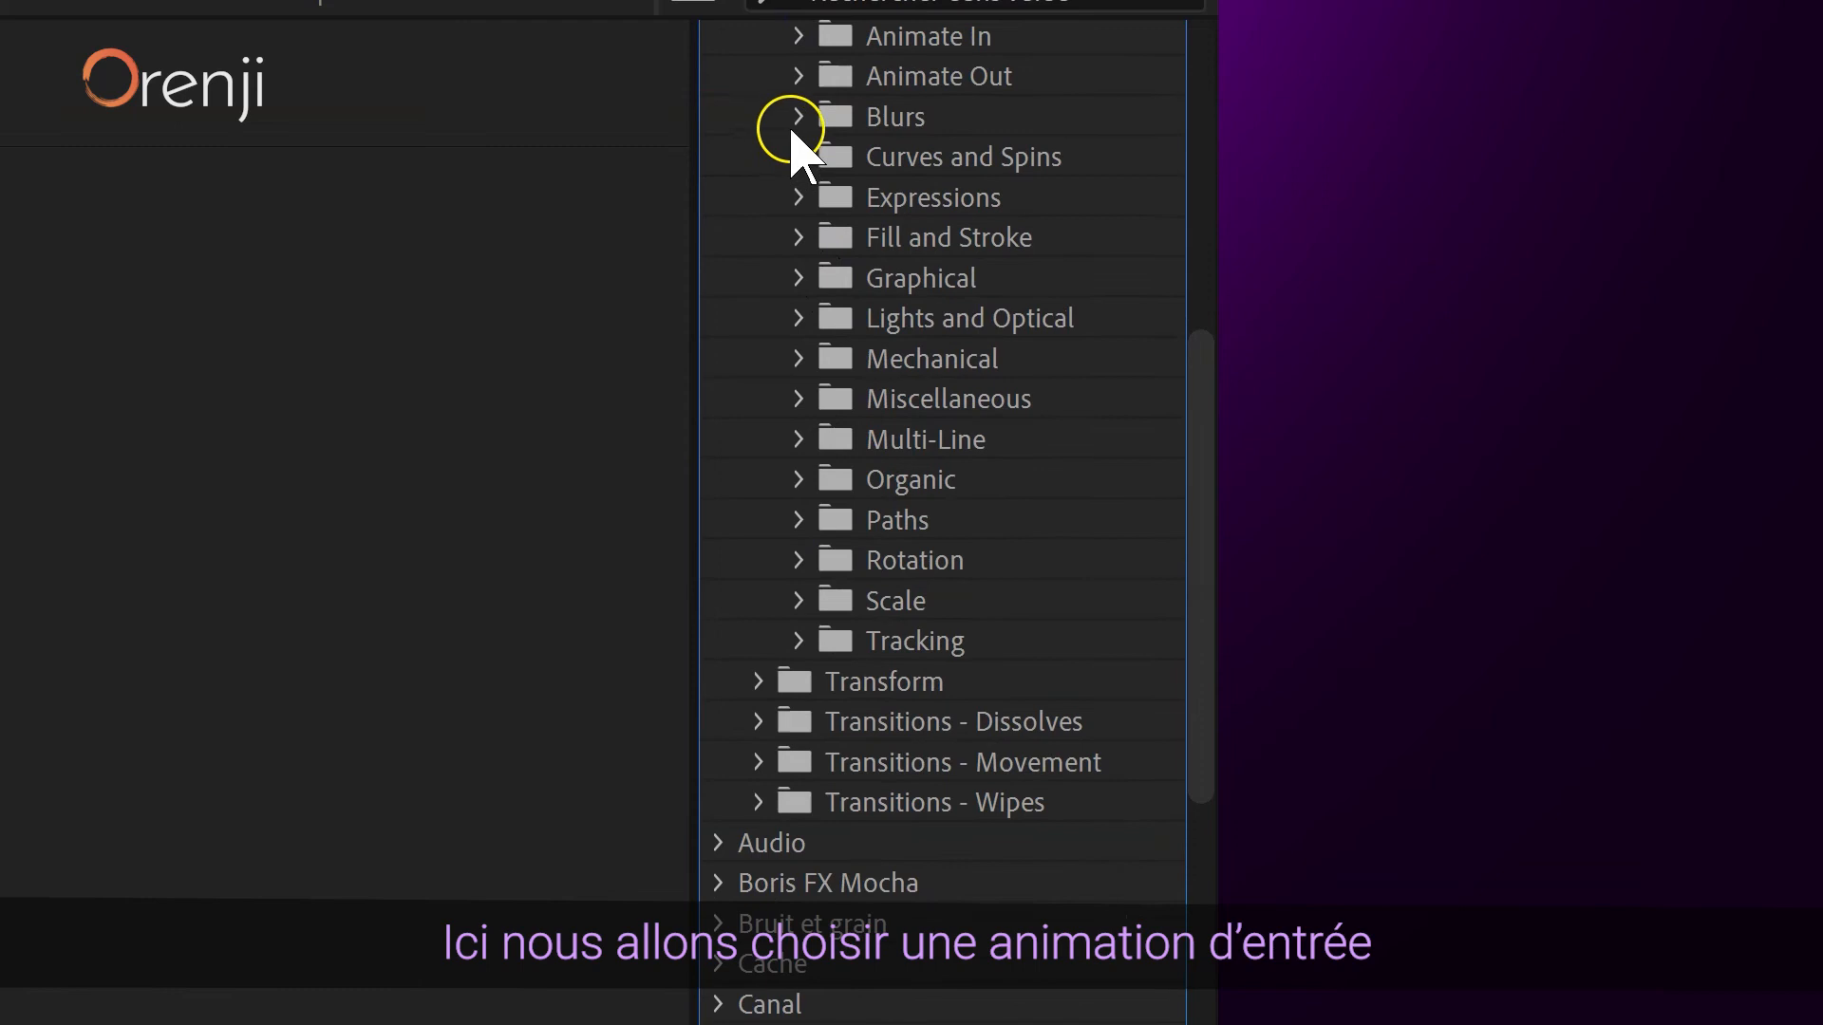
left_click(800, 117)
left_click(964, 159)
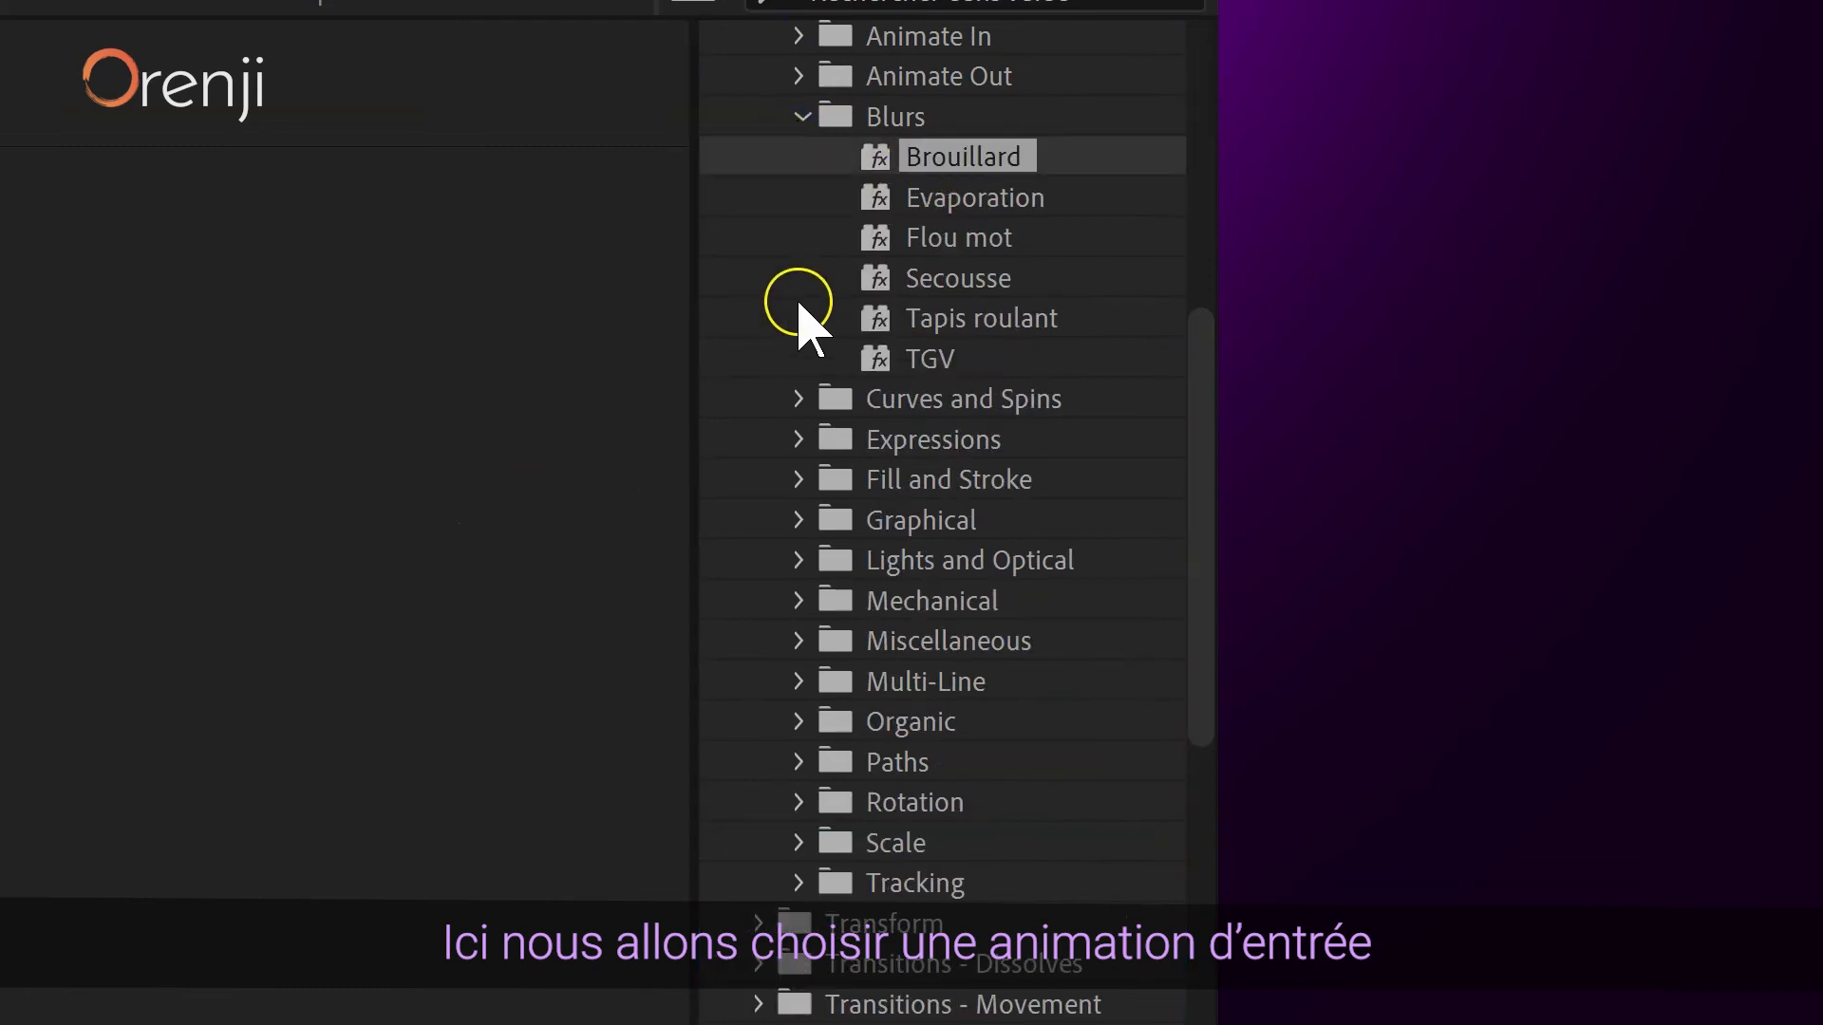
left_click_drag(930, 249, 939, 259)
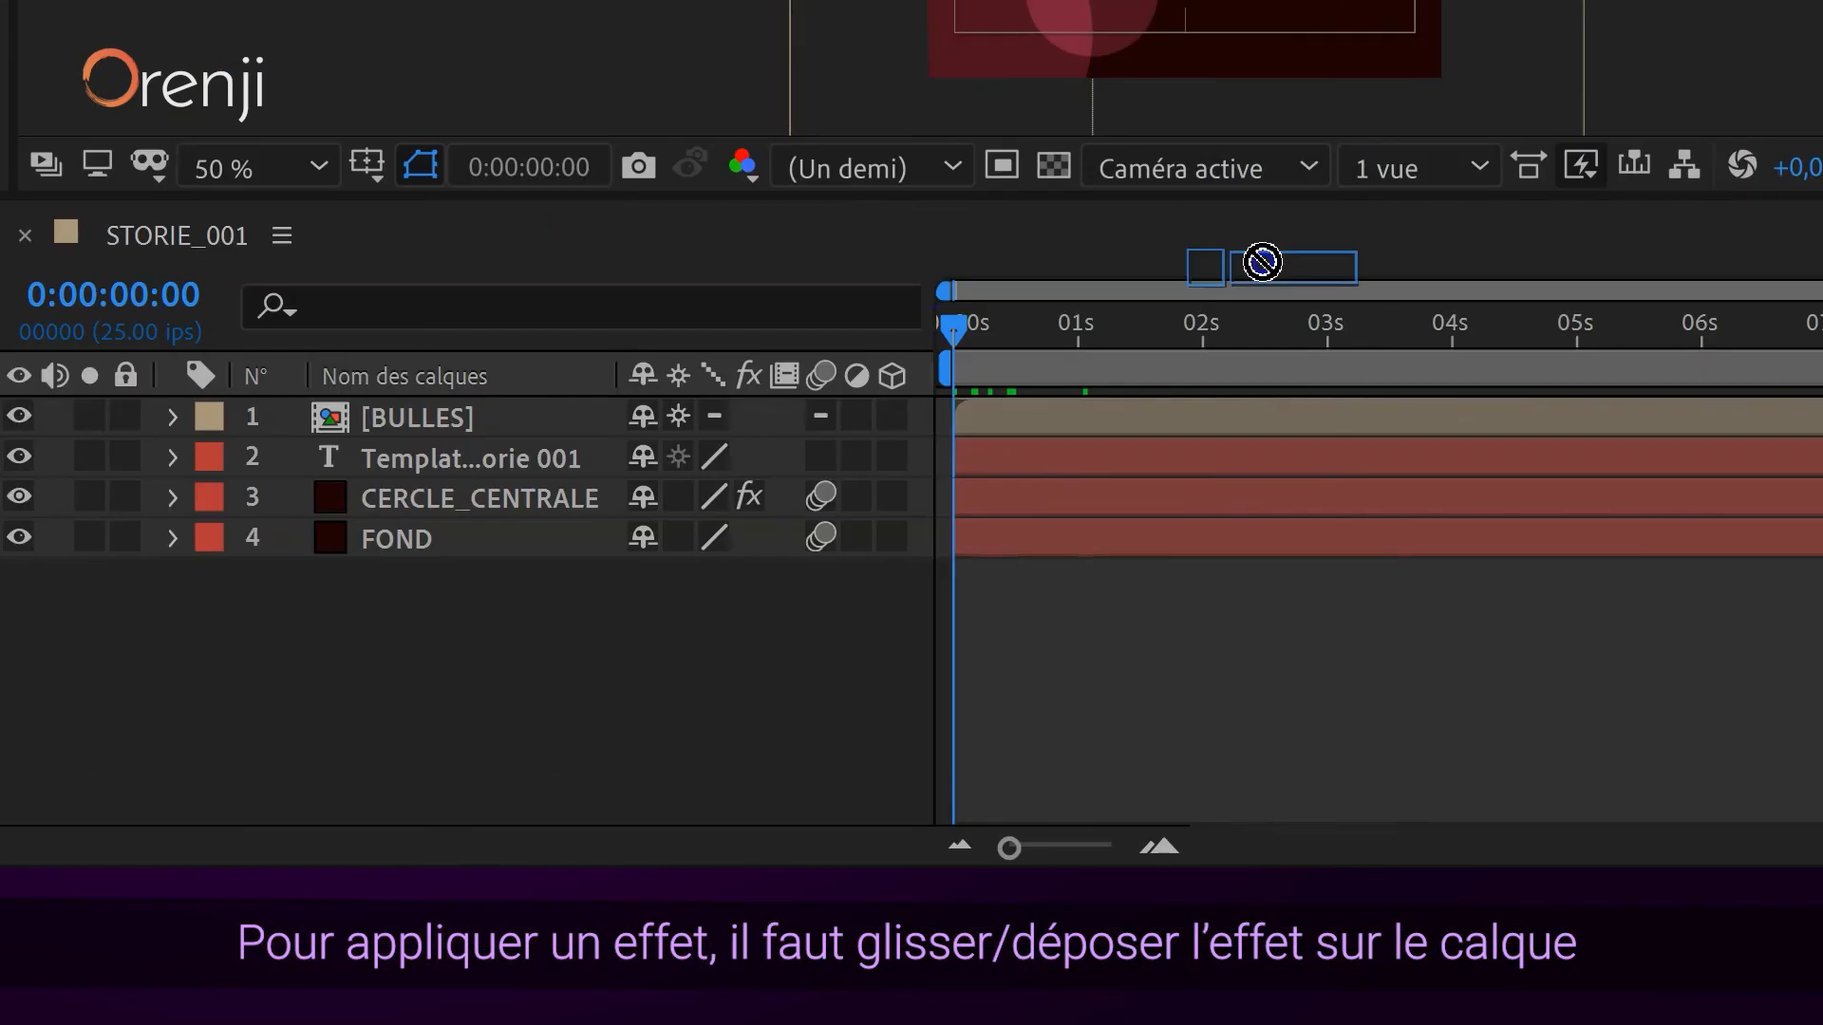
left_click_drag(1261, 260, 1178, 455)
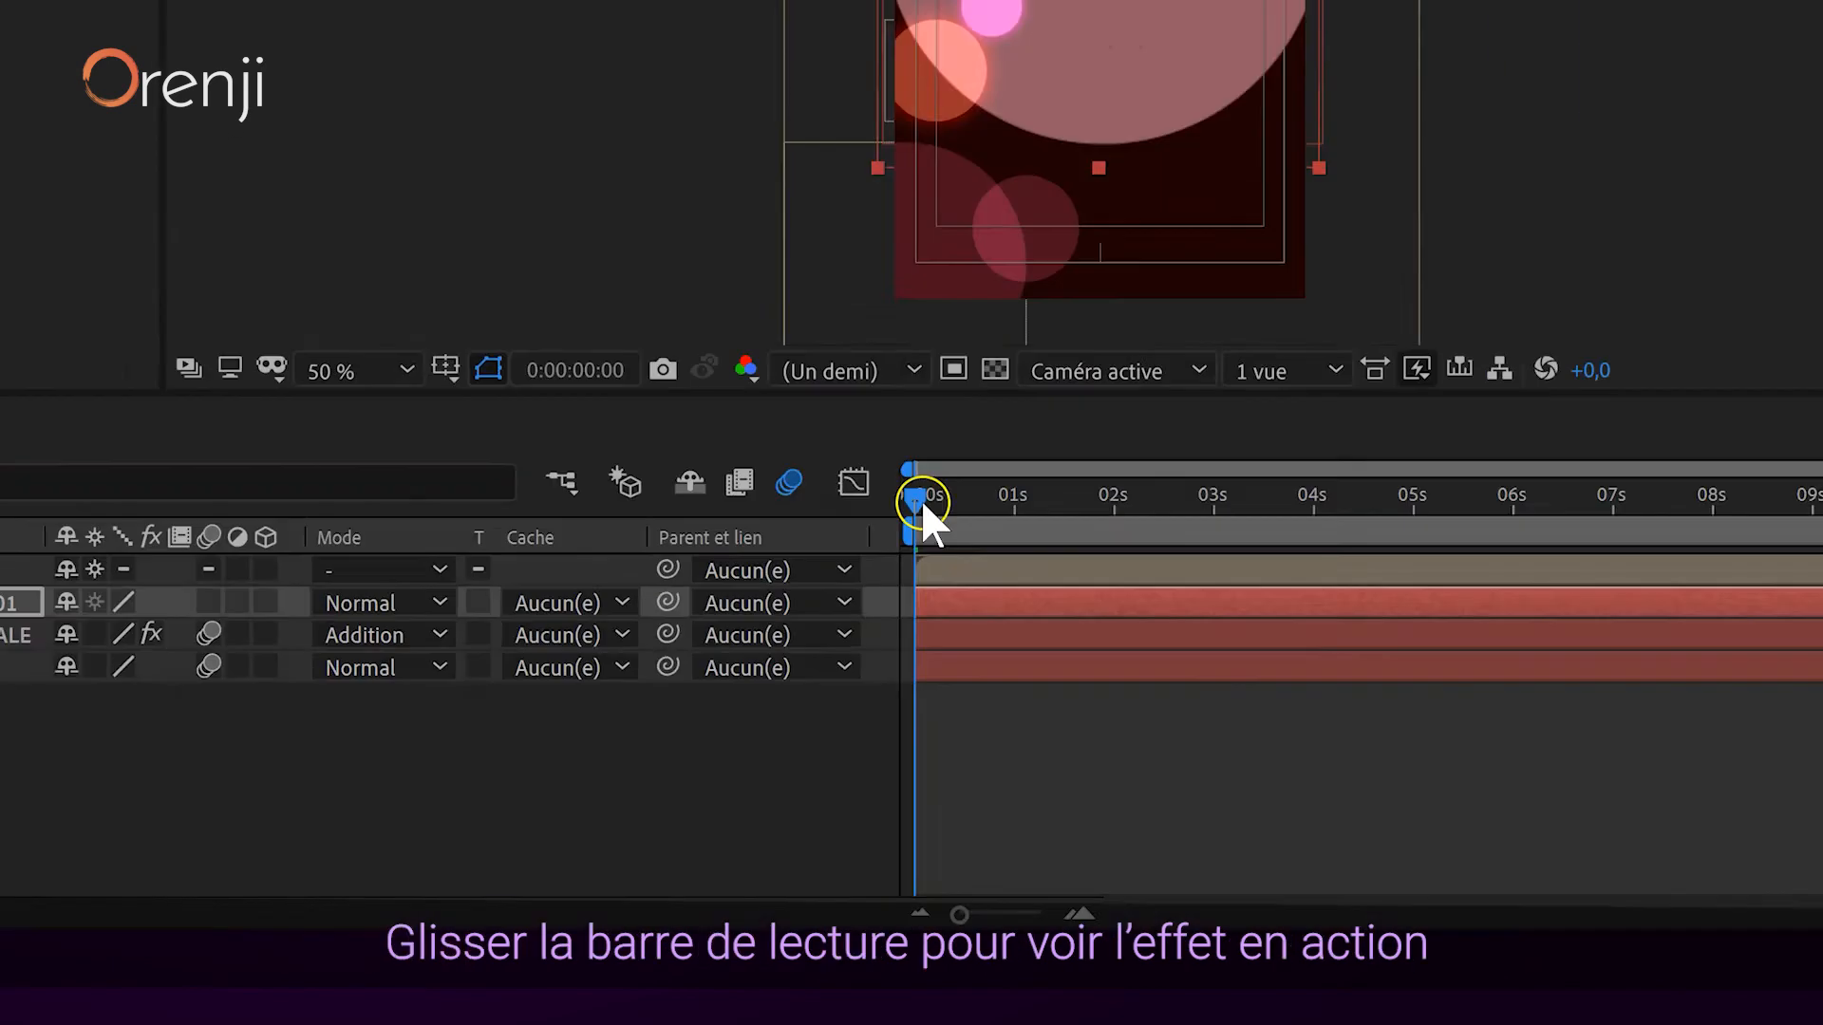
mouse_move(923, 505)
left_mouse_down()
mouse_move(1170, 478)
mouse_move(925, 511)
left_mouse_up()
mouse_move(864, 764)
left_mouse_down()
mouse_move(998, 749)
mouse_move(858, 755)
left_mouse_up()
- Reveal the text layer's keyframes, move the last Décalage keyframe to about 3 s, and scrub to check the animation
left_click(287, 822)
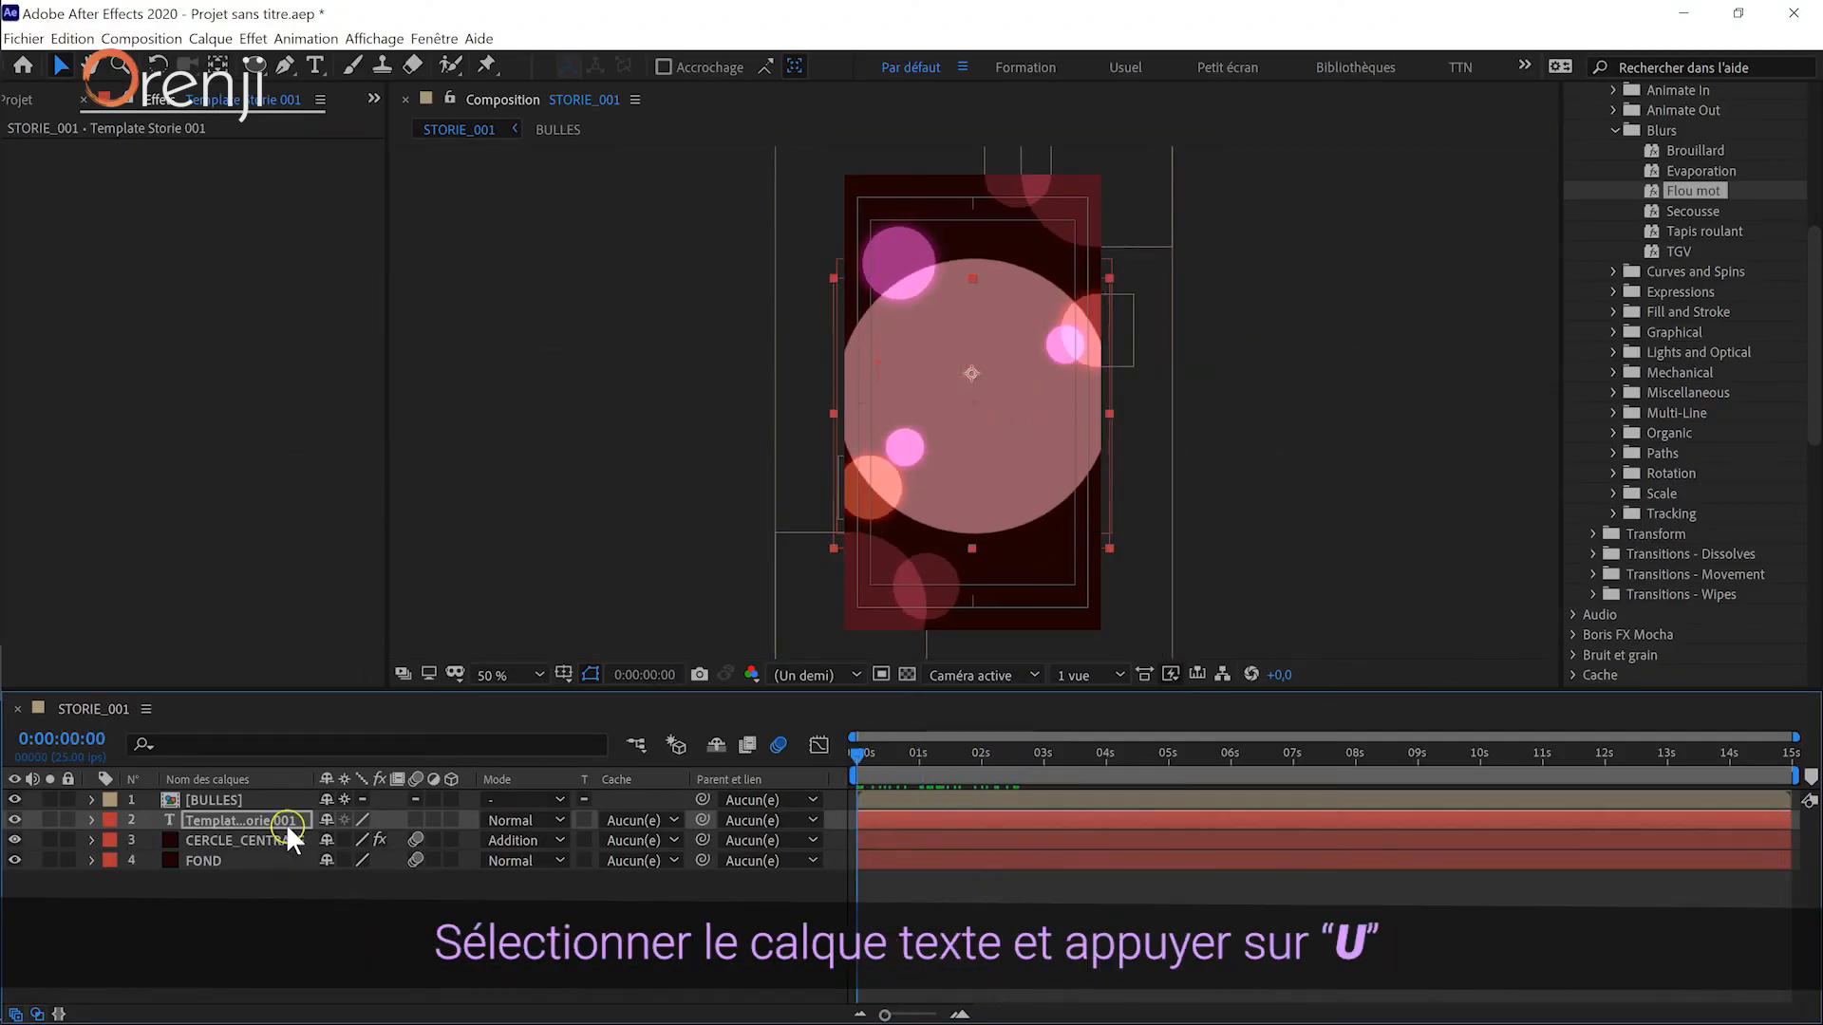
key("u")
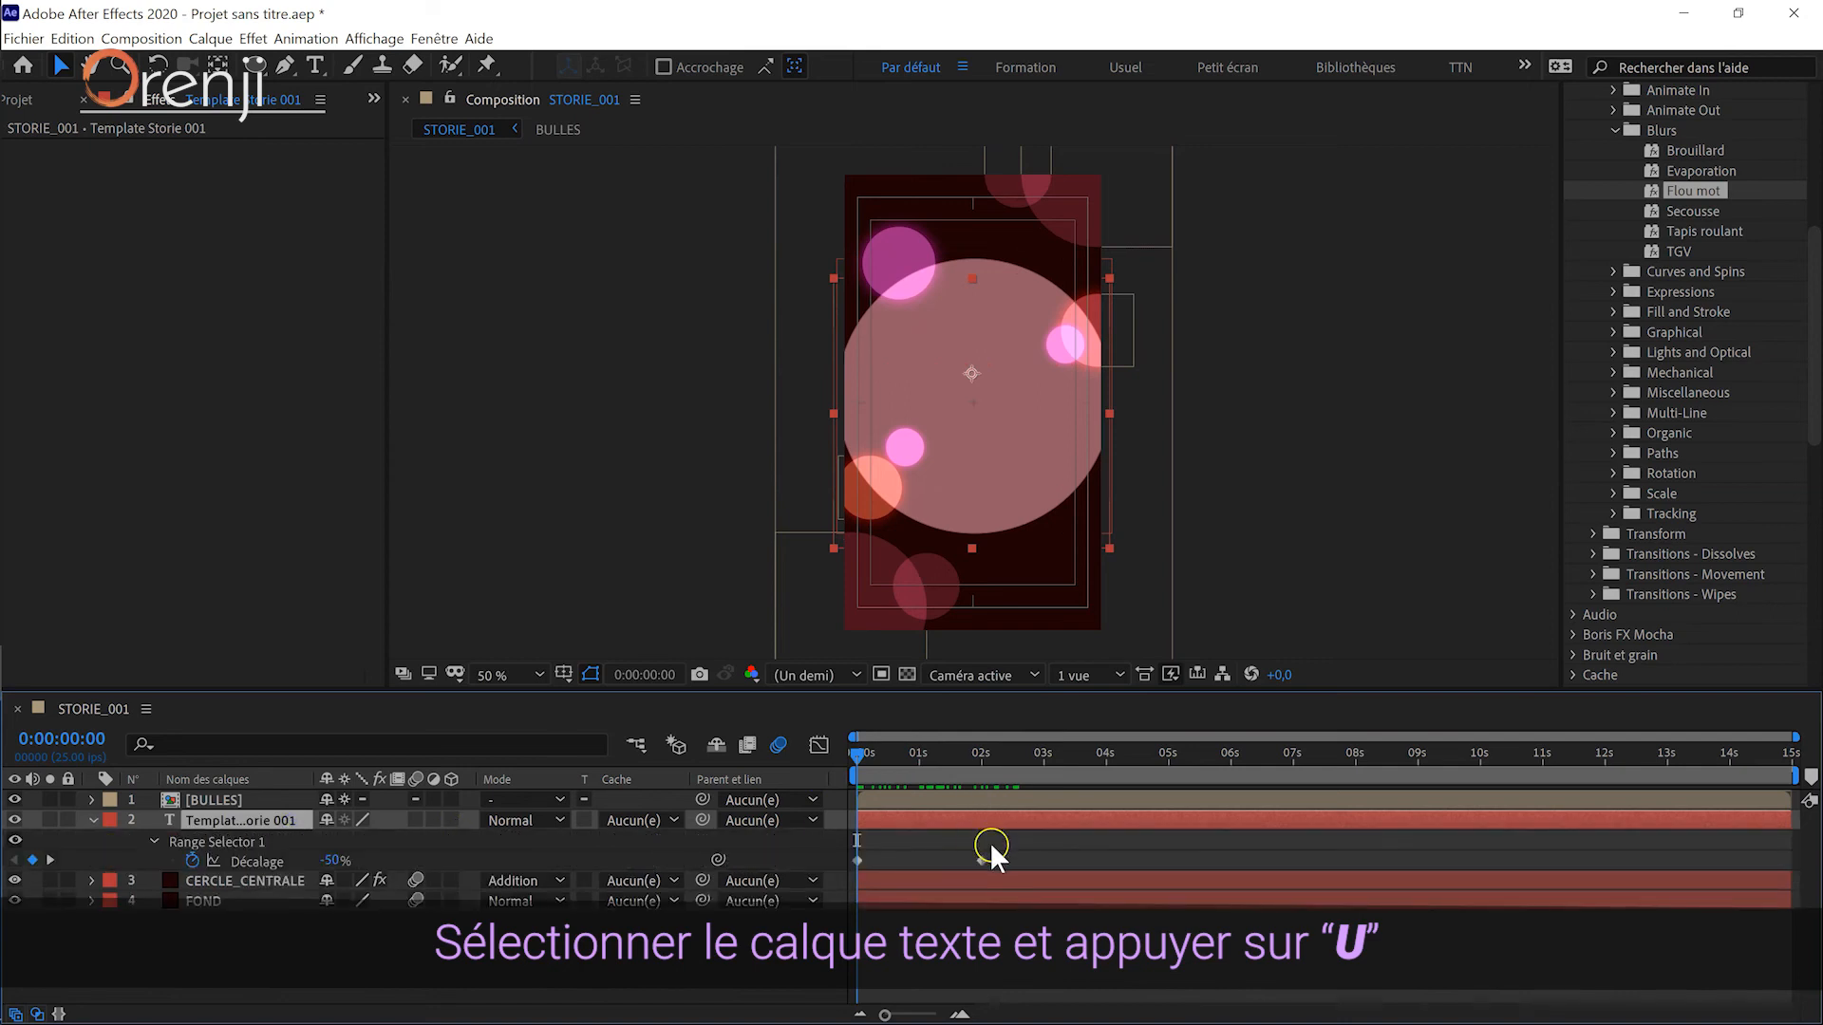
left_click_drag(982, 860, 1049, 860)
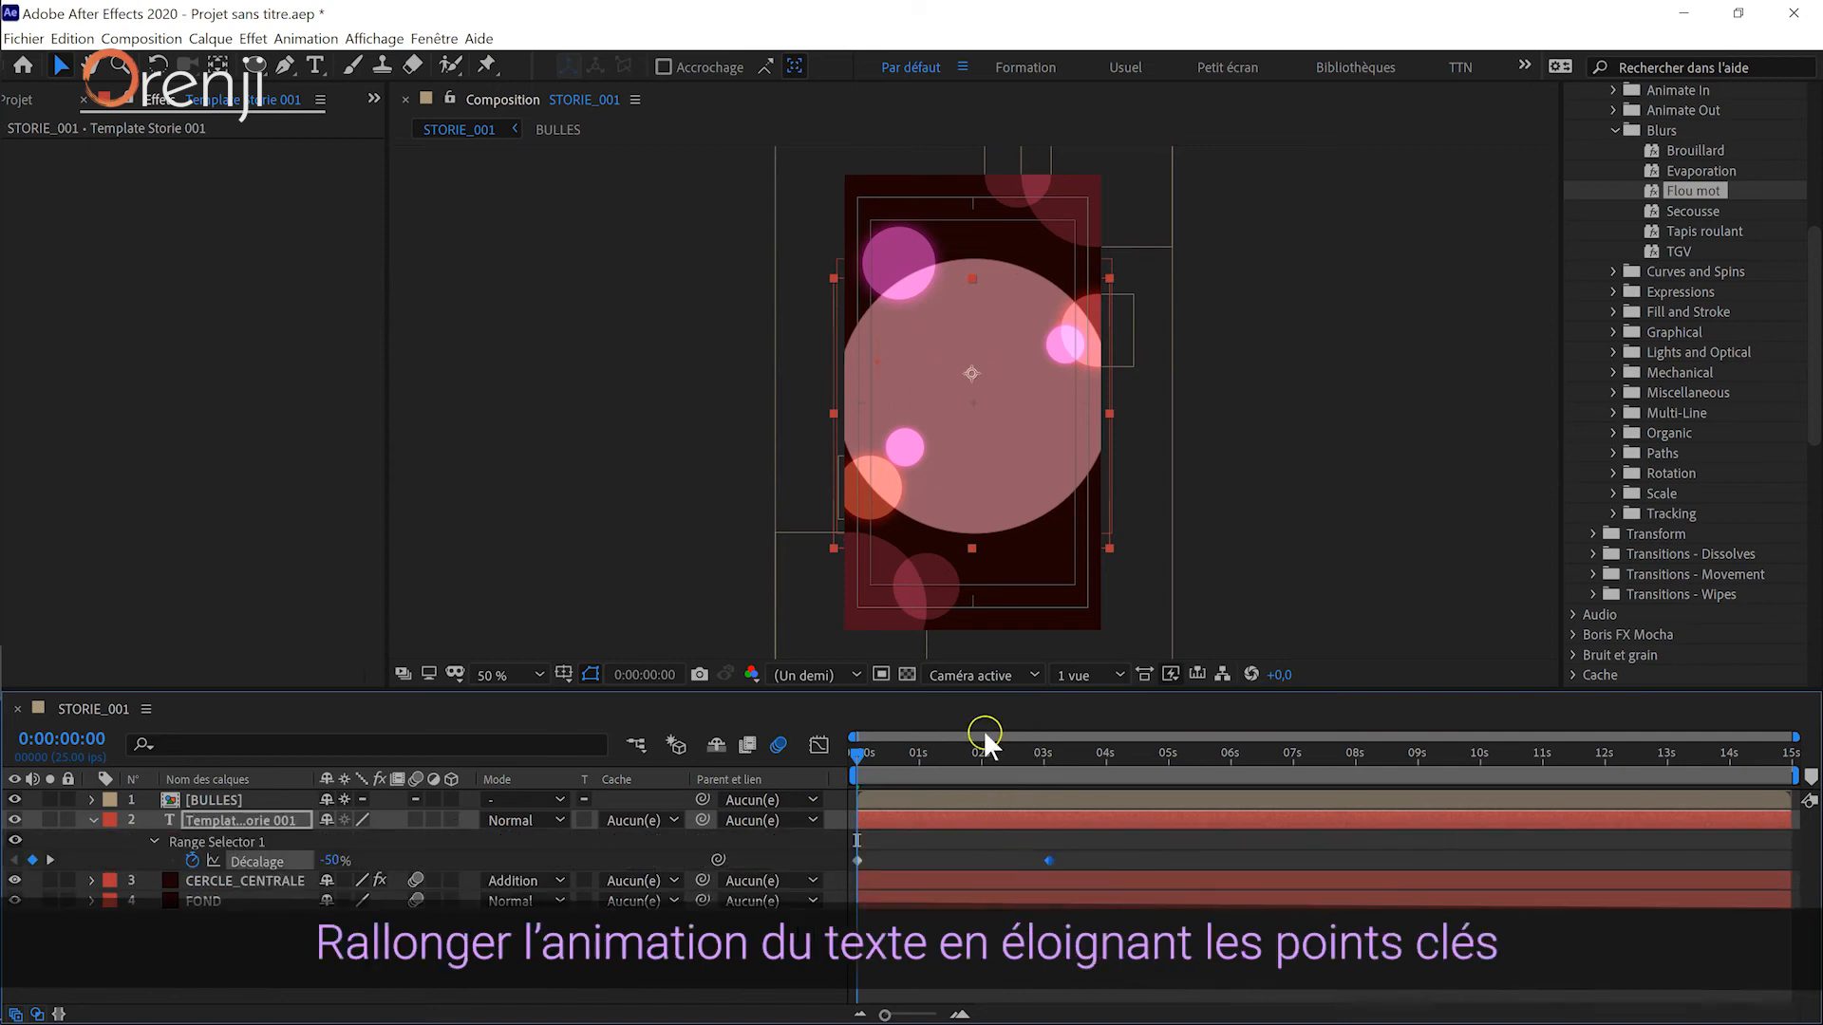
left_click_drag(891, 752, 1086, 759)
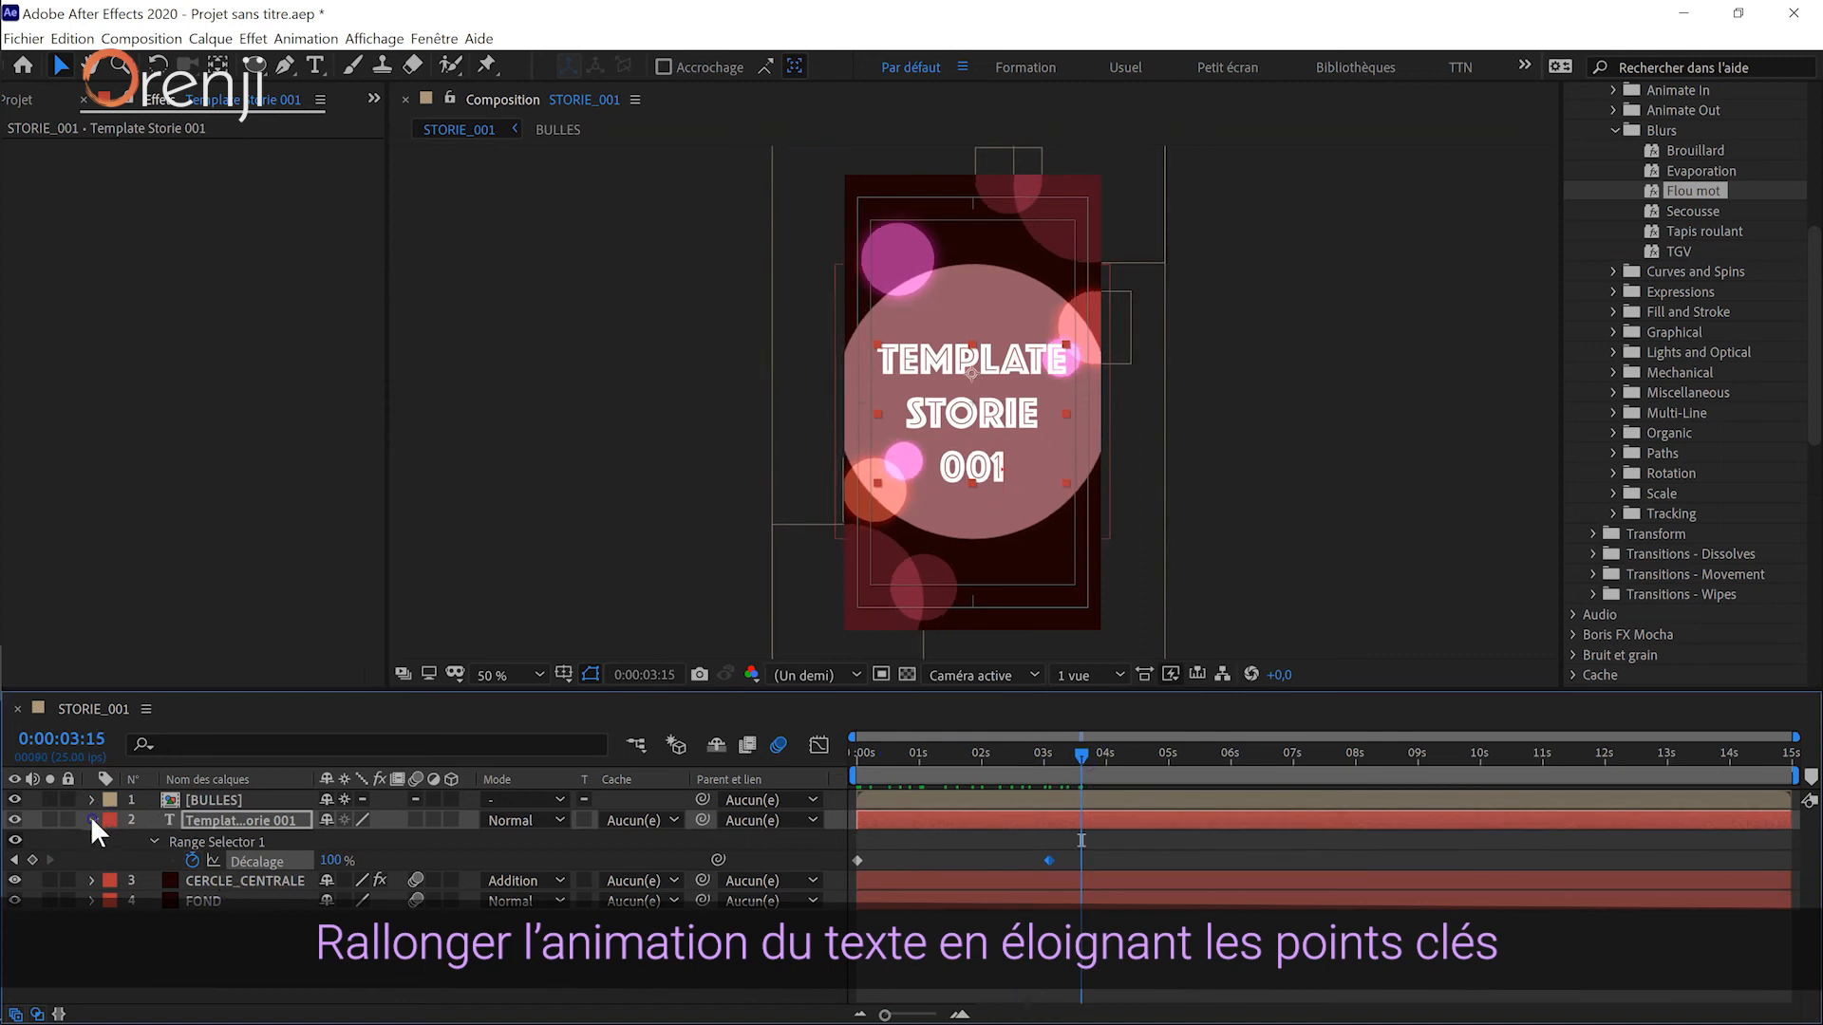
- Send STORIE_001 to the Adobe Media Encoder queue and set its H.264 export size to 1080 x 1920
left_click(141, 38)
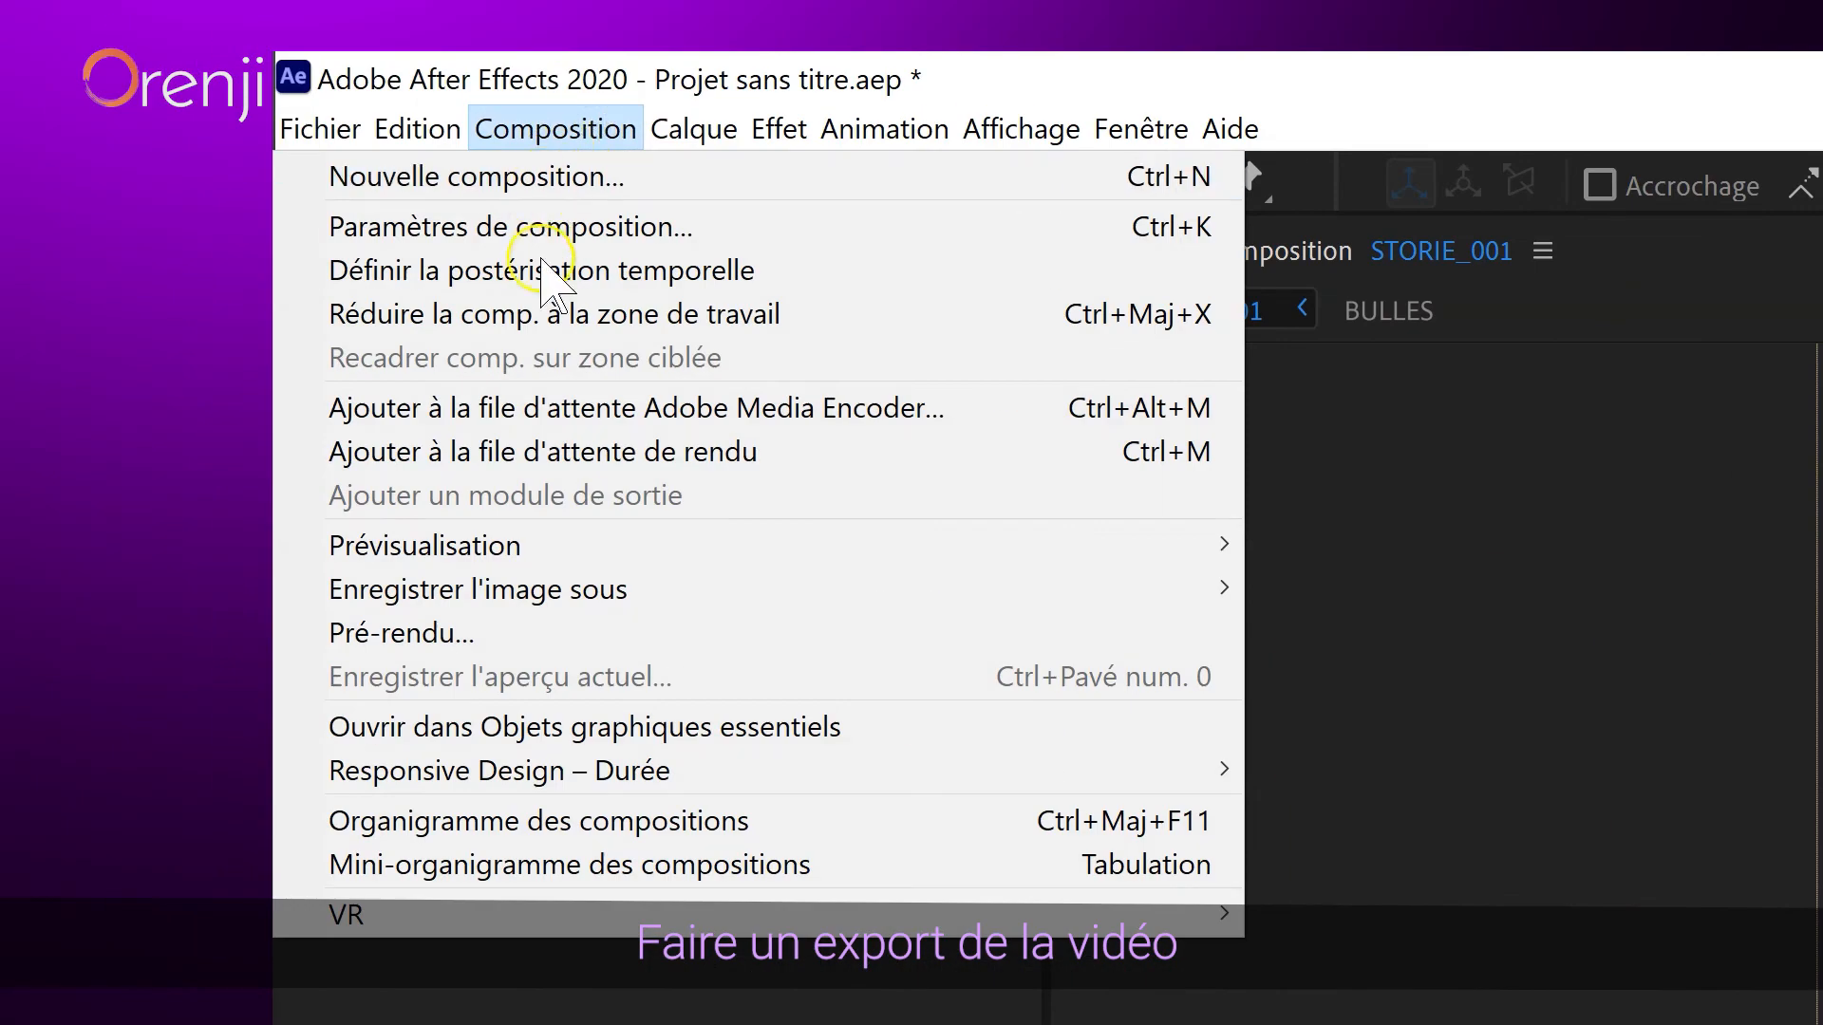
left_click(512, 407)
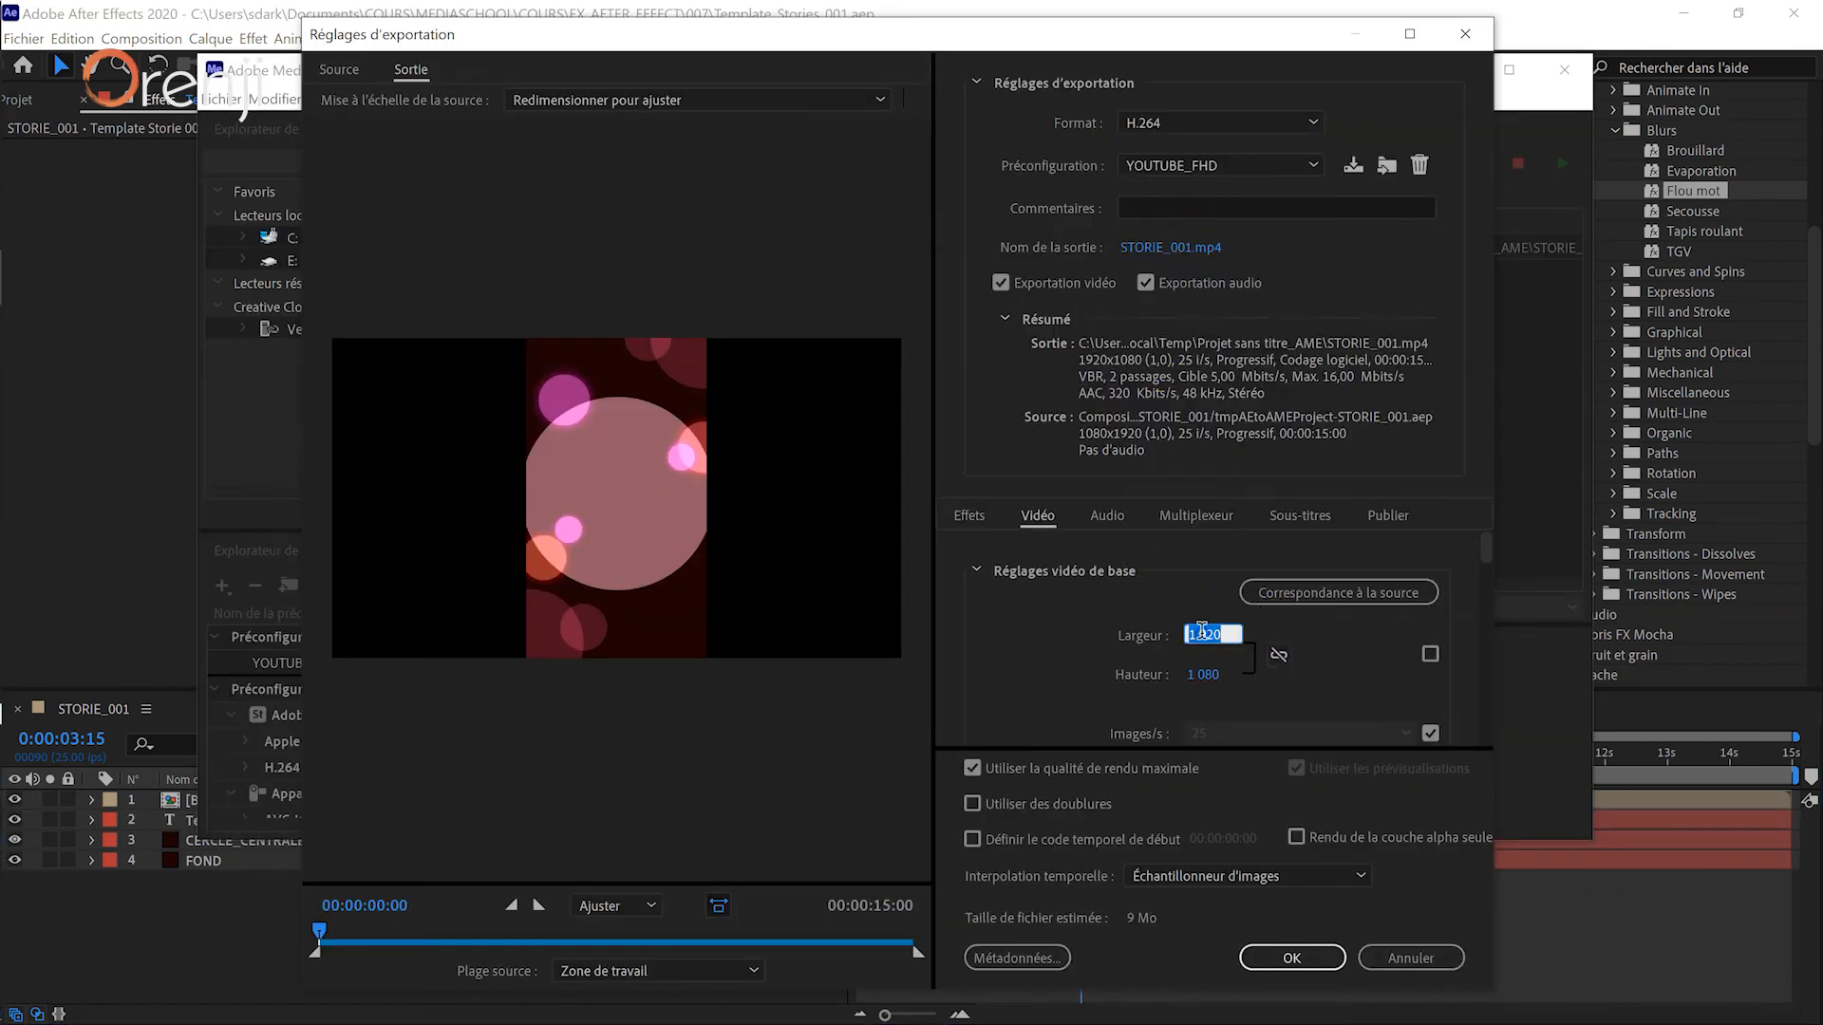
left_click(1211, 675)
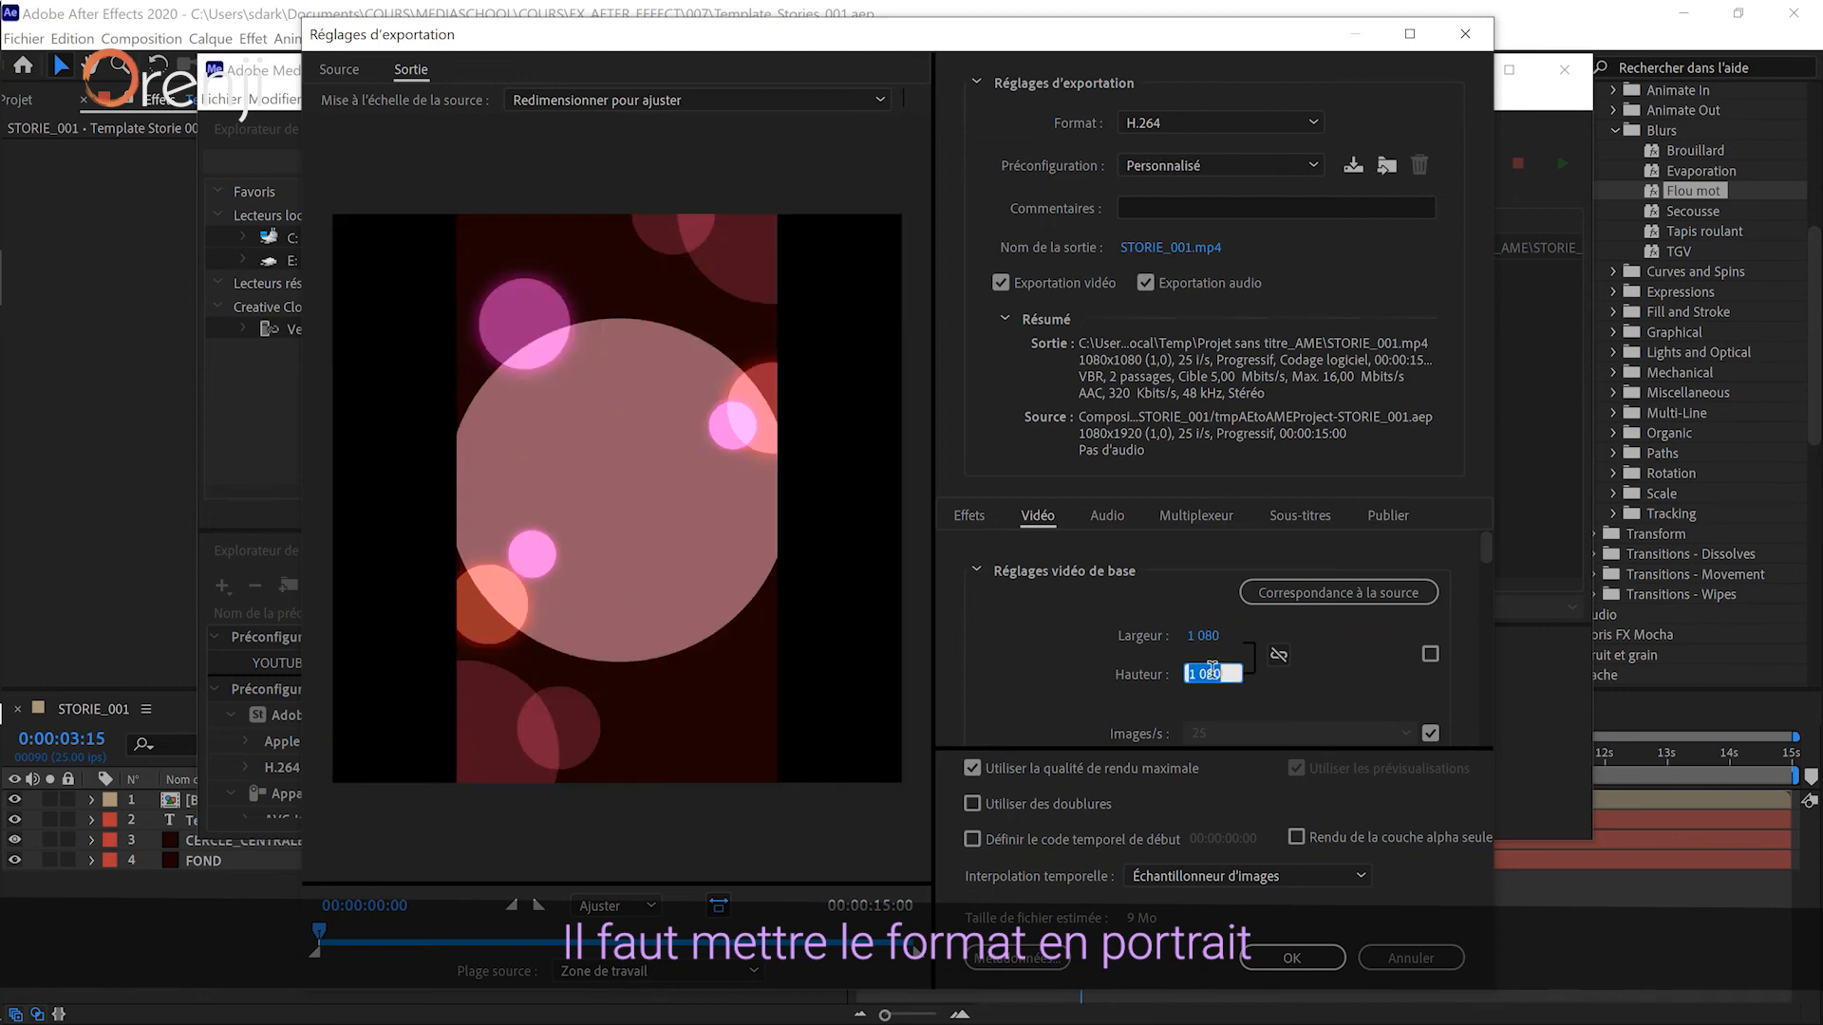
key("Return")
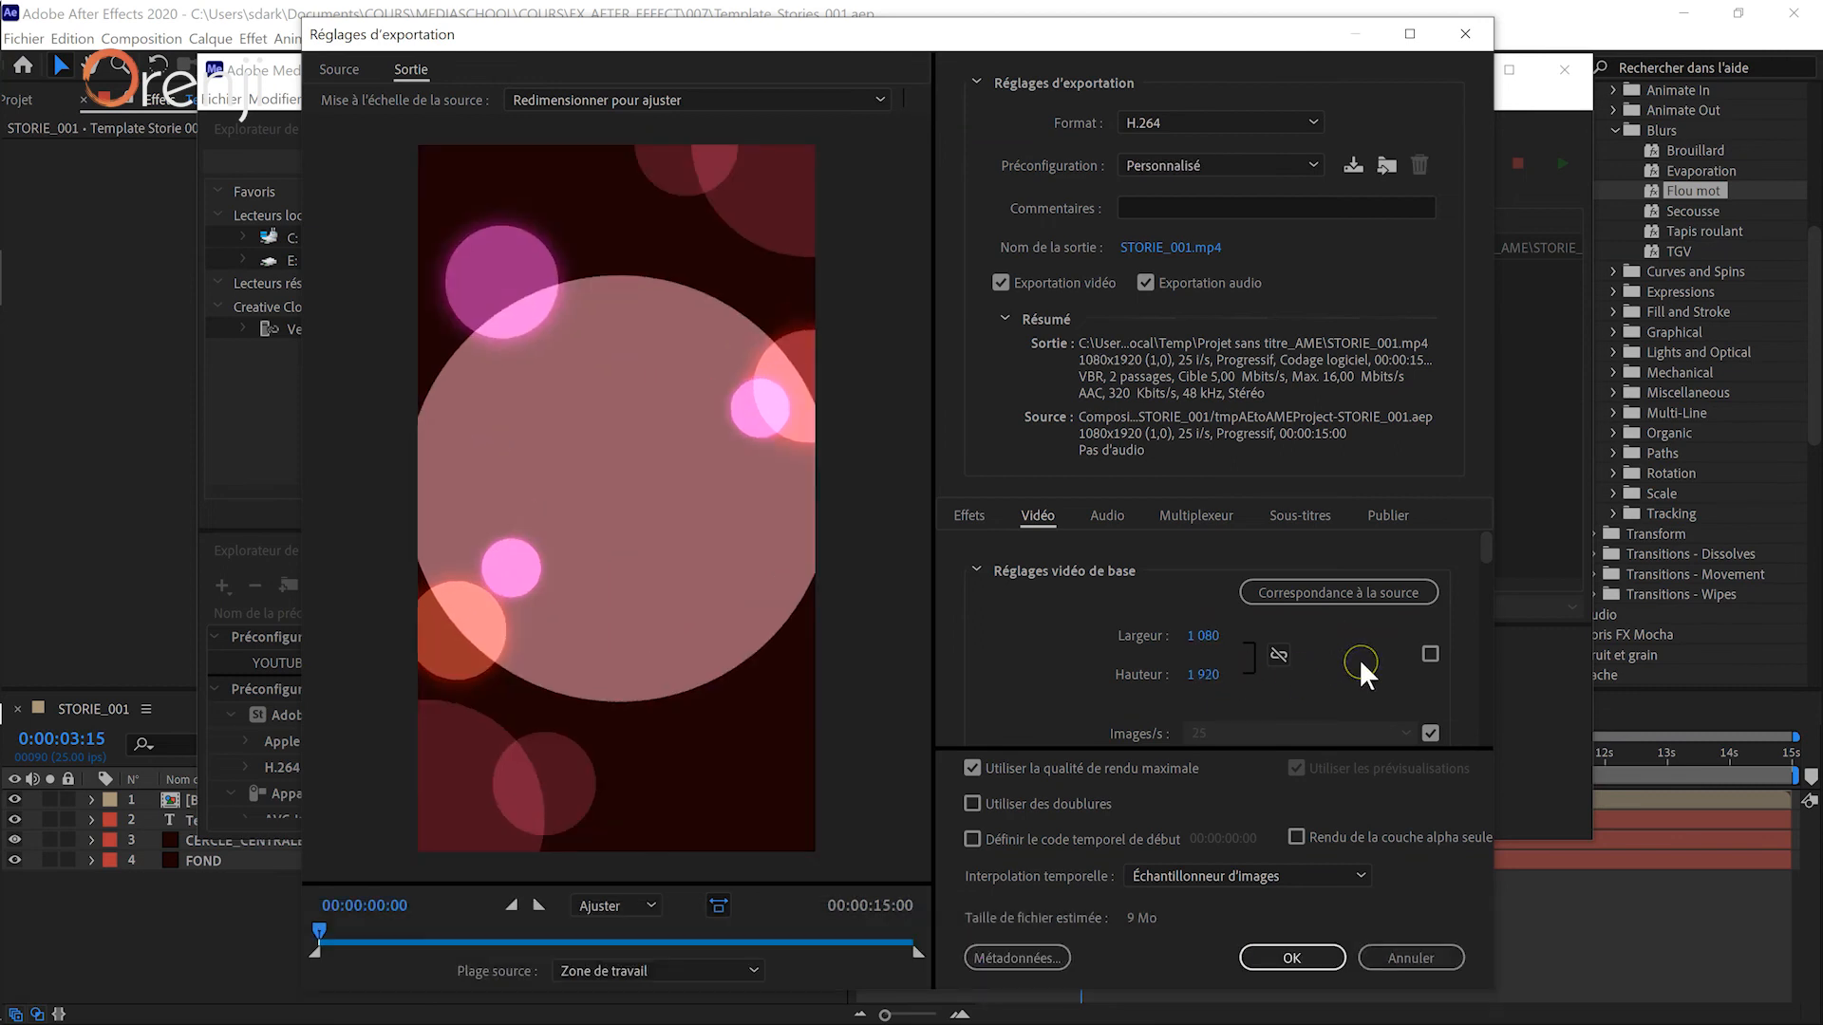
- Choose VBR, 2 passes as the bitrate encoding and confirm the export settings
scroll(1359, 657, "down", 5)
left_click_drag(1485, 653, 1482, 700)
left_click(1415, 619)
left_click(1301, 696)
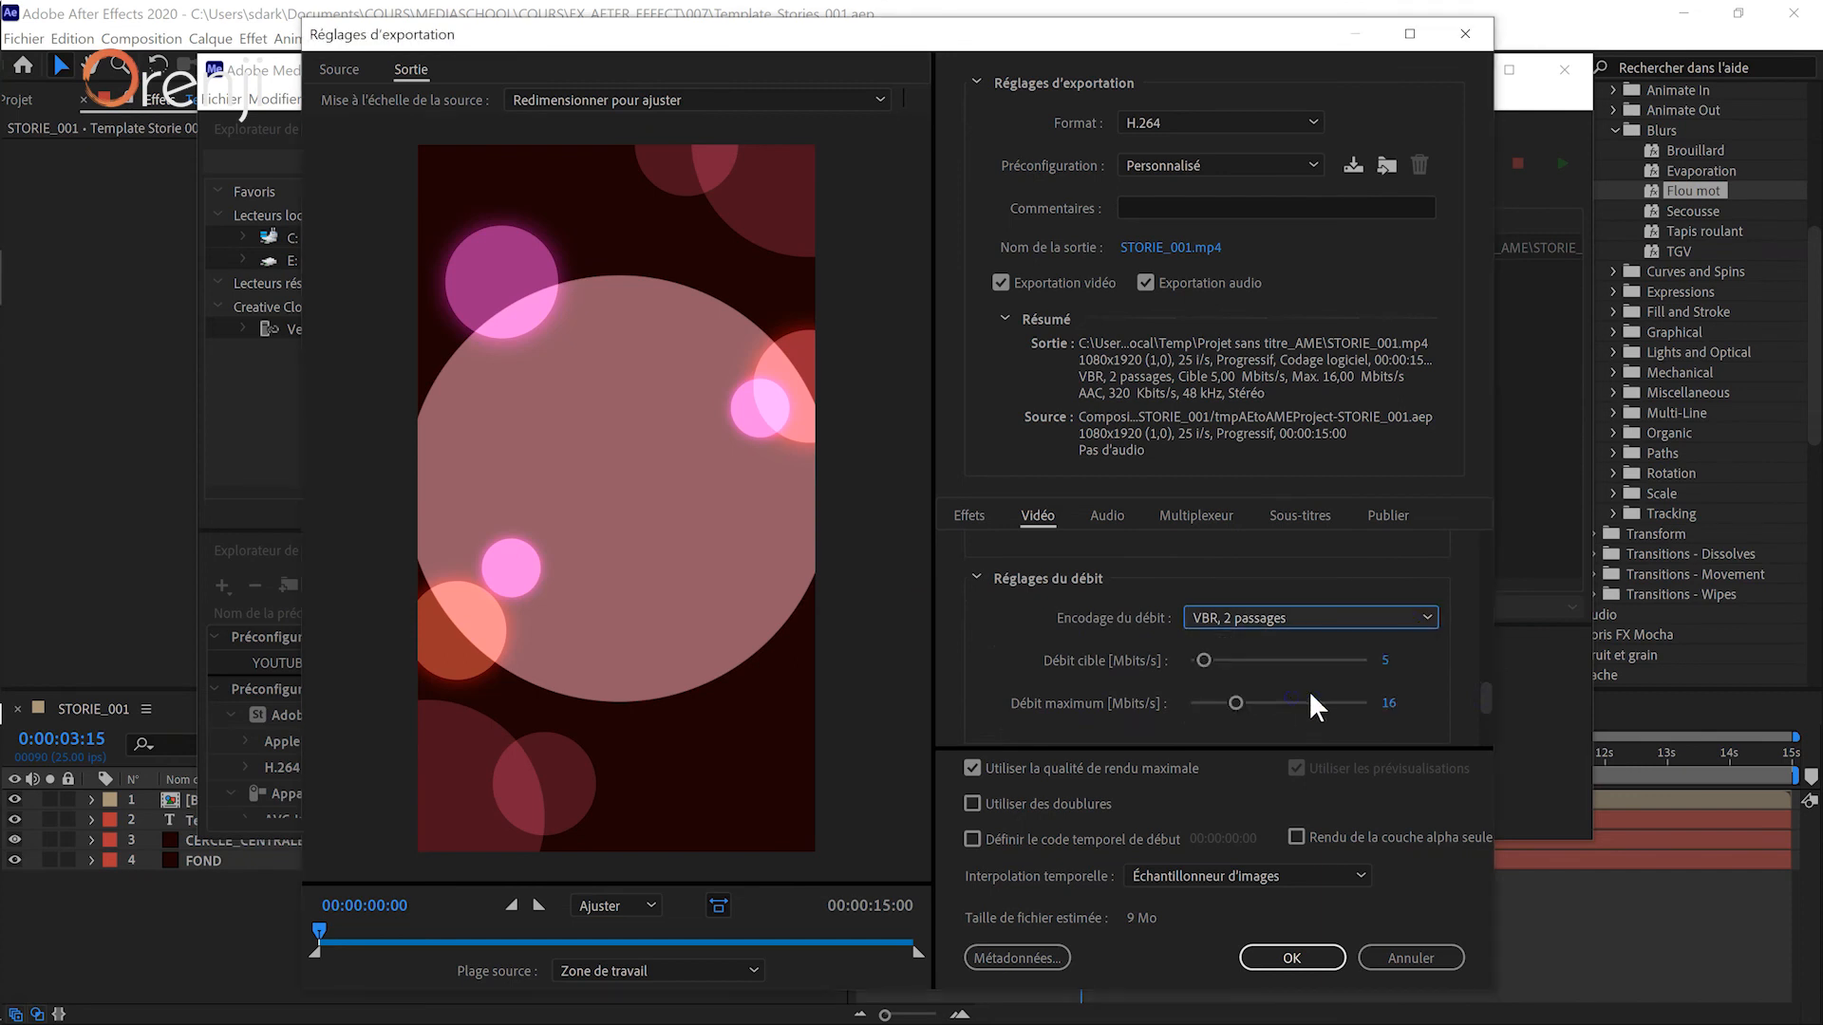
left_click_drag(1483, 698, 1475, 746)
left_click(1280, 956)
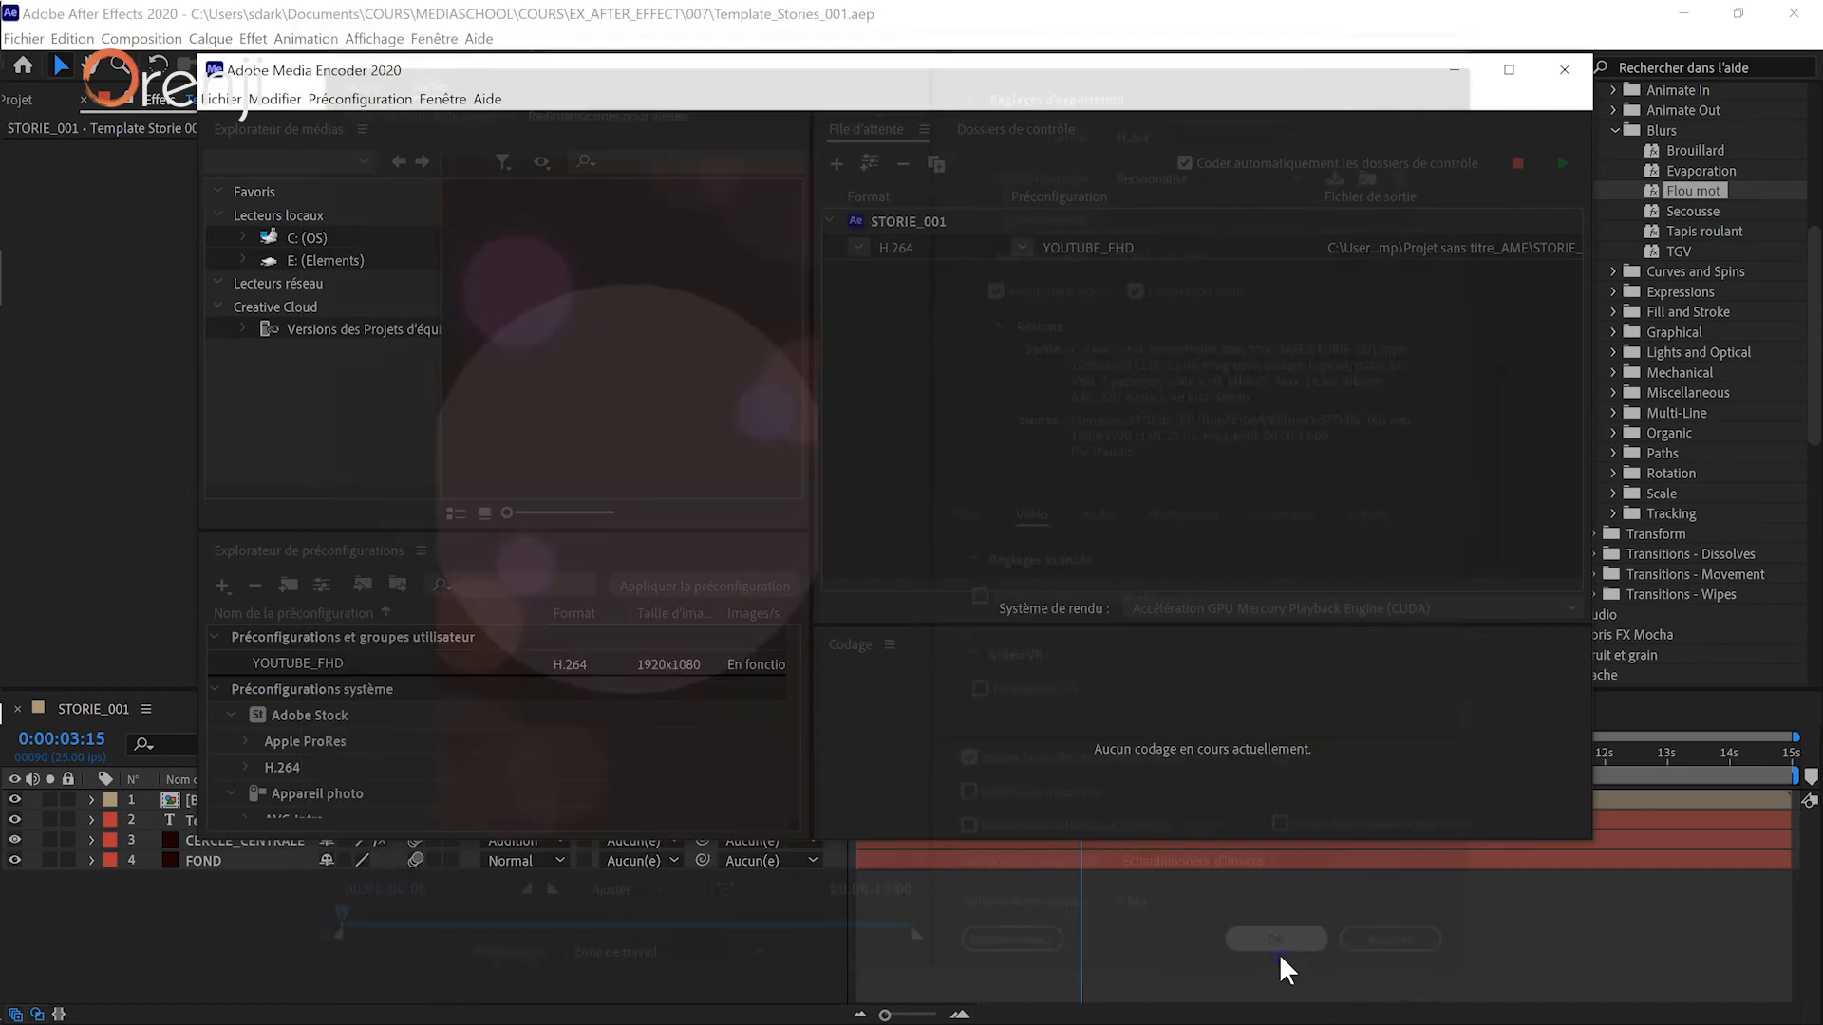
- Set the output file to STORIE_001.mp4 in the EX_AFTER_EFFECT\007 folder and start encoding the queue
left_click(1369, 247)
scroll(393, 289, "up", 5)
left_click(300, 340)
double_click(684, 282)
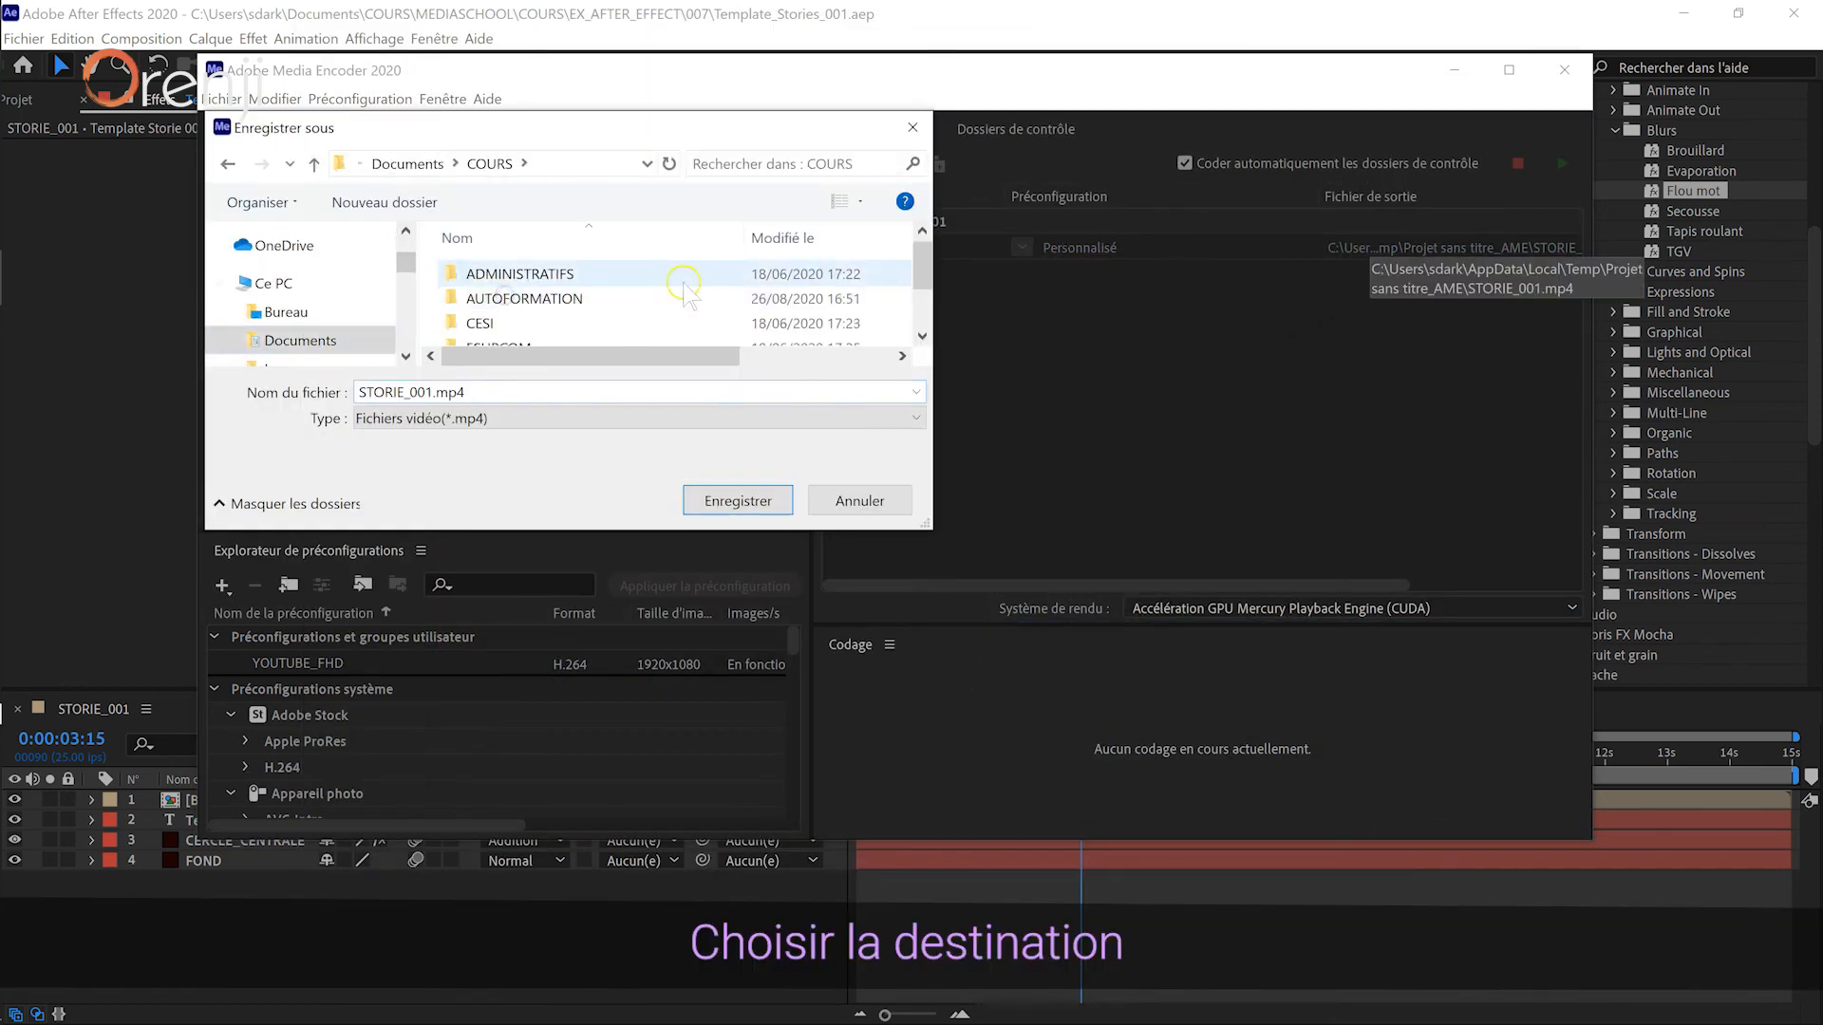
scroll(683, 283, "down", 3)
double_click(684, 285)
double_click(505, 293)
scroll(684, 285, "down", 1)
double_click(680, 283)
scroll(627, 298, "down", 2)
double_click(564, 311)
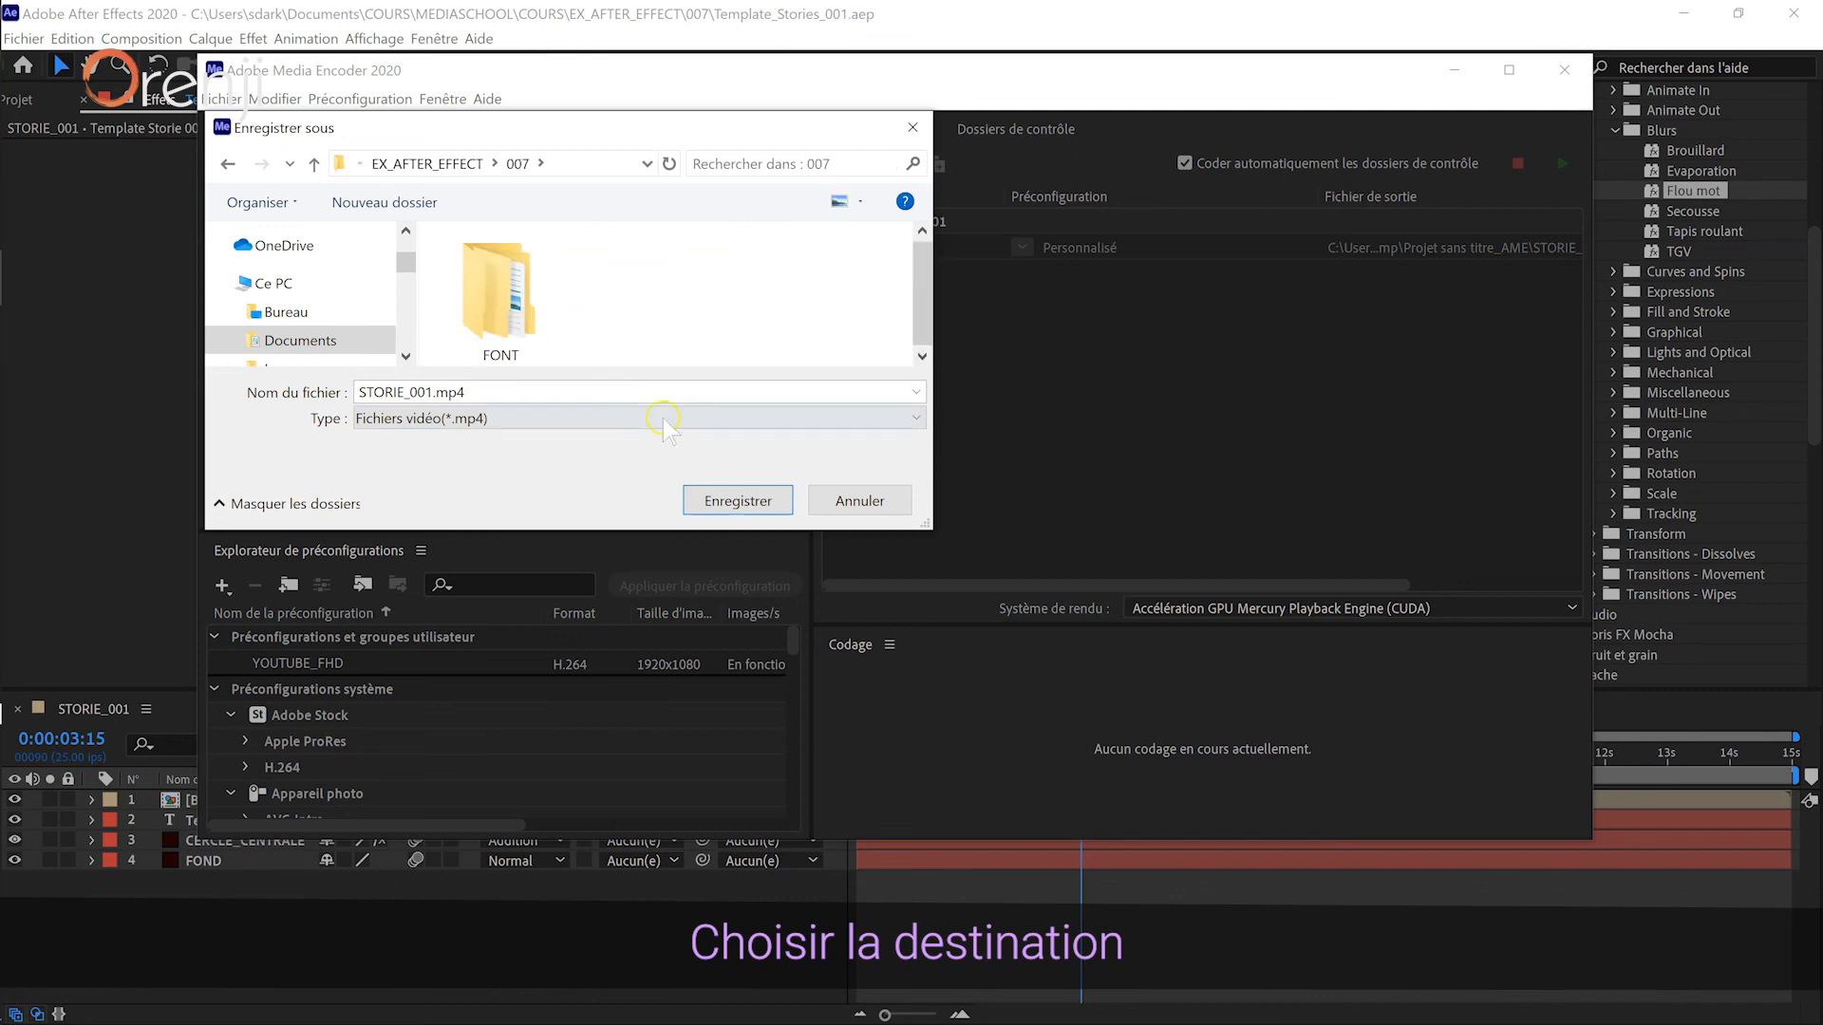
left_click(765, 500)
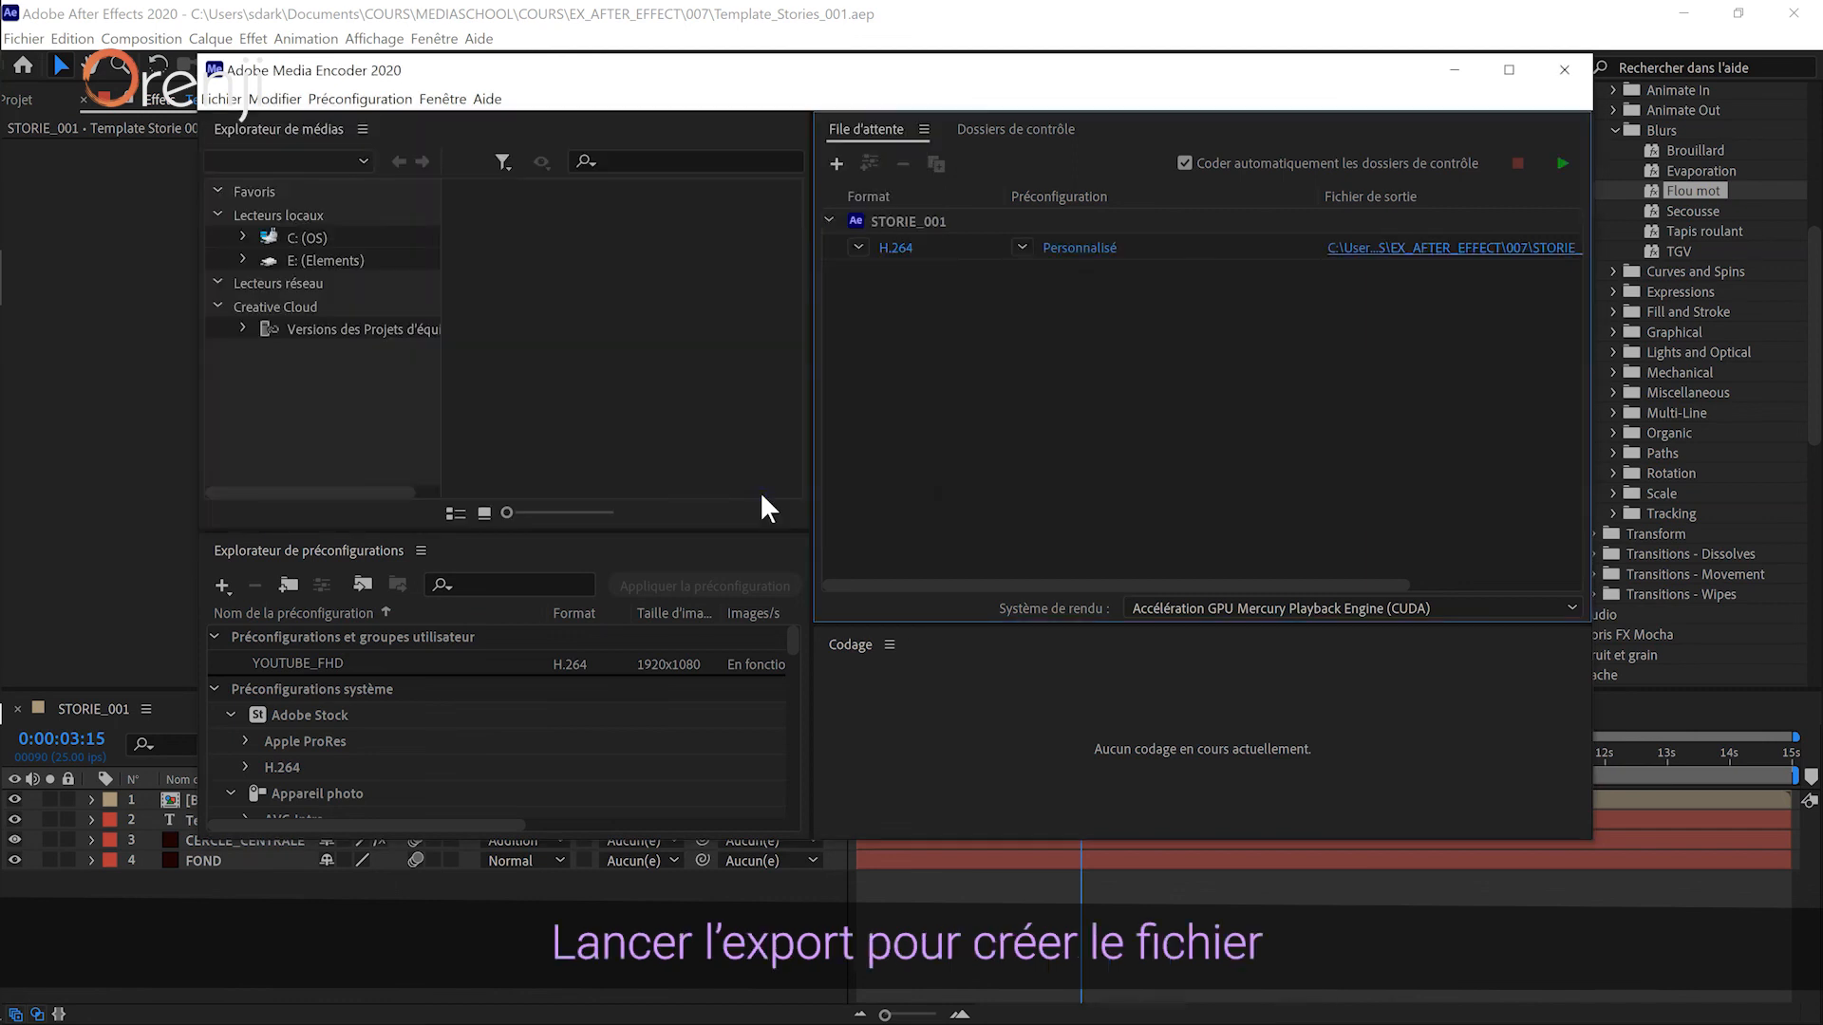
left_click(1561, 164)
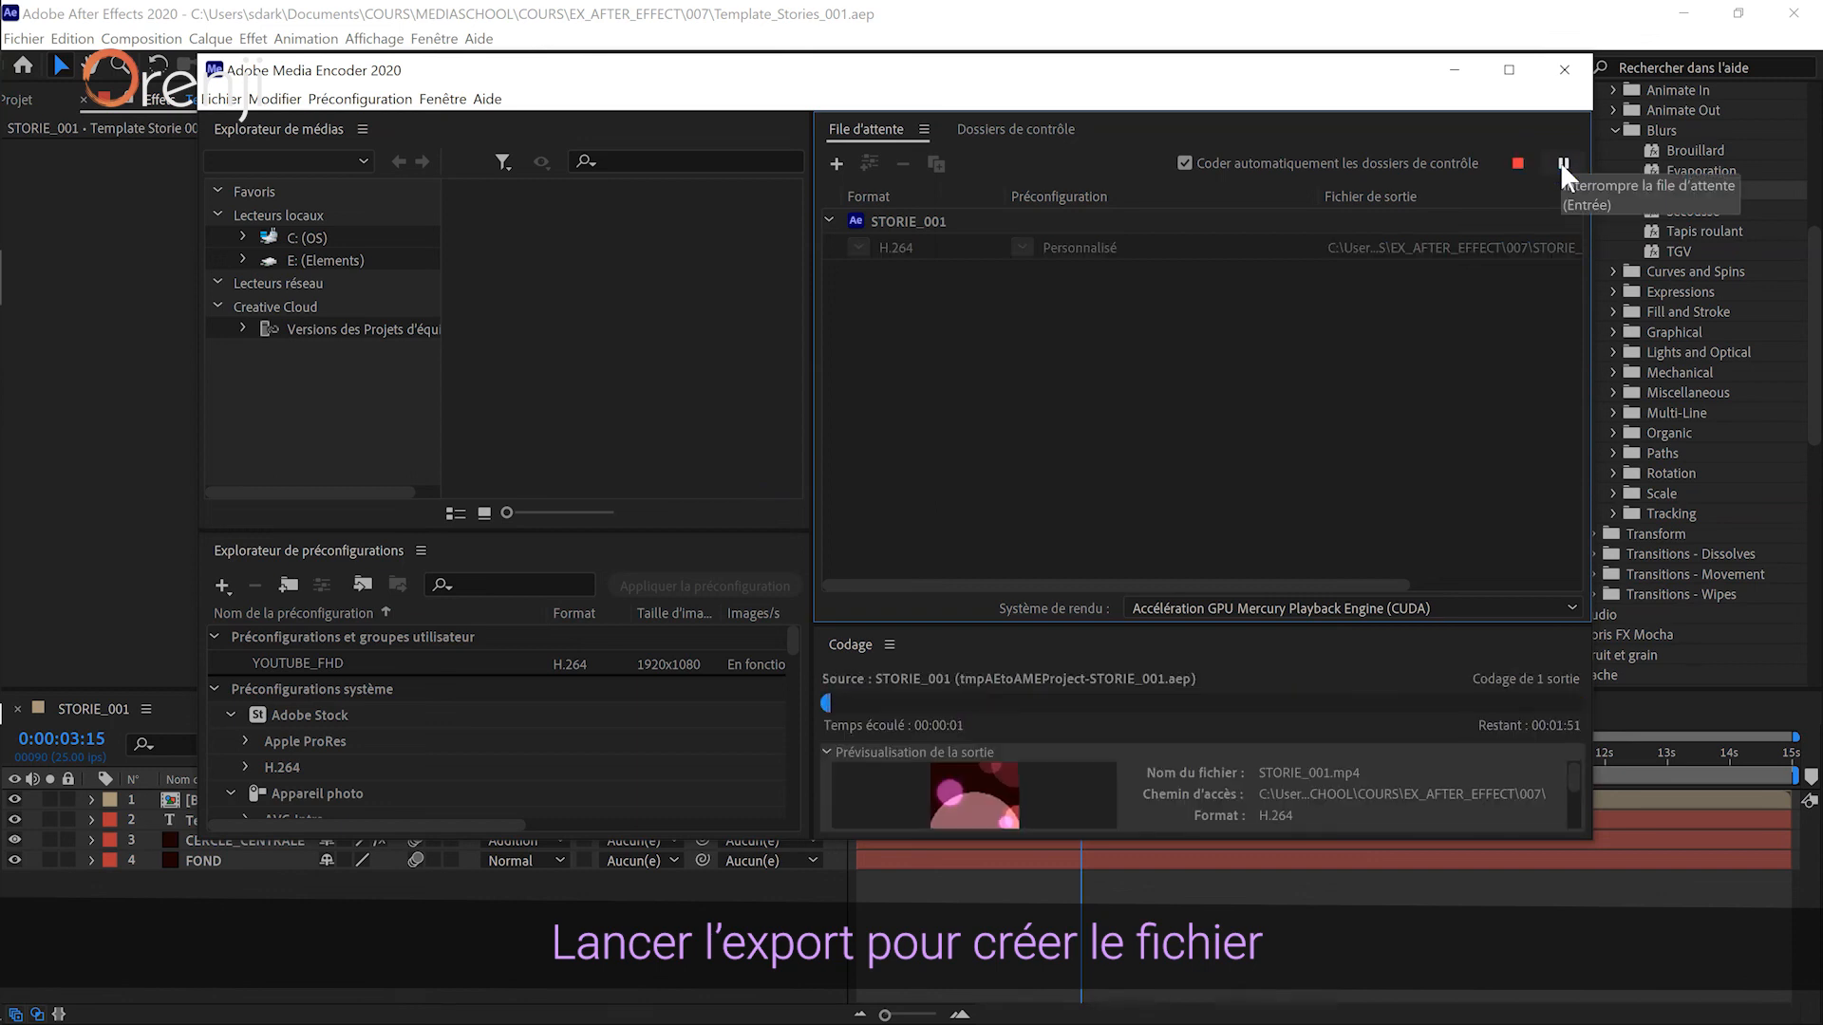